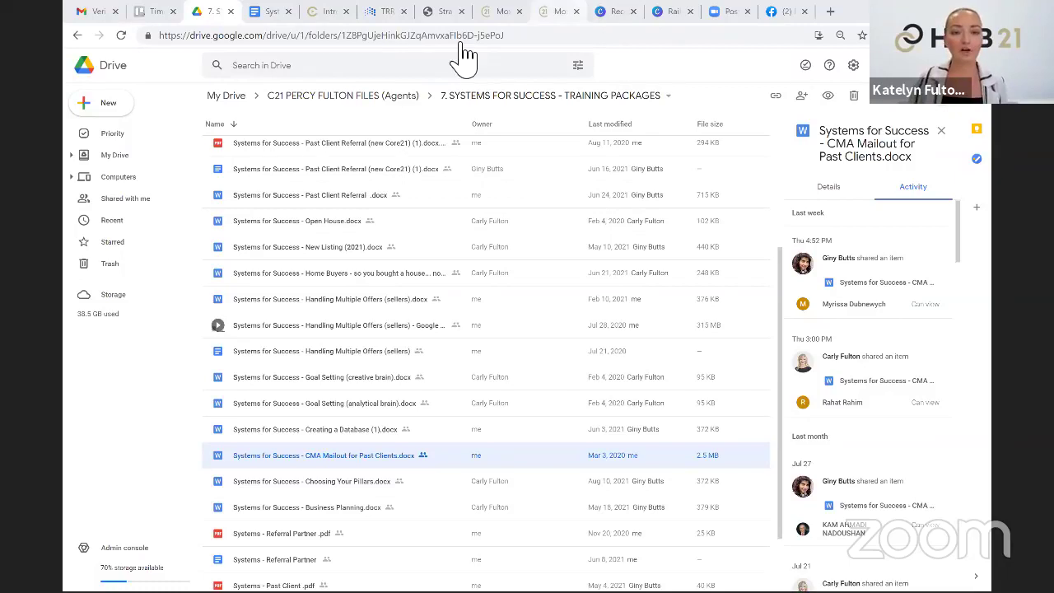
Go back to the C21 PERCY FULTON FILES (Agents) folder via the Drive breadcrumb
{"action": "left_click", "coordinate": [384, 99]}
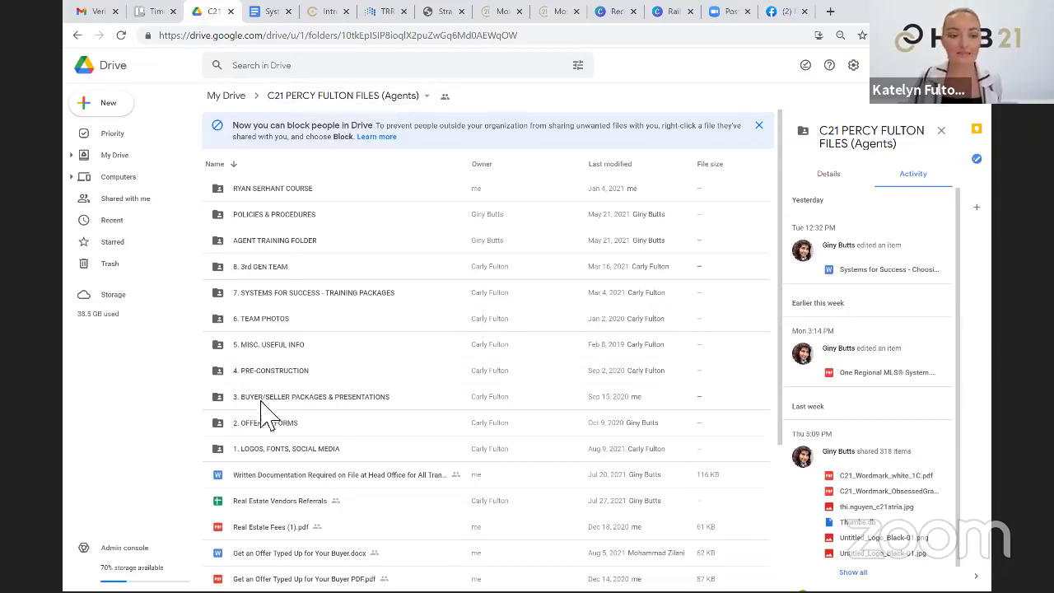
Reopen the 7. SYSTEMS FOR SUCCESS - TRAINING PACKAGES folder and switch to the CMA Mailout for Past Clients document
{"action": "double_click", "coordinate": [300, 299]}
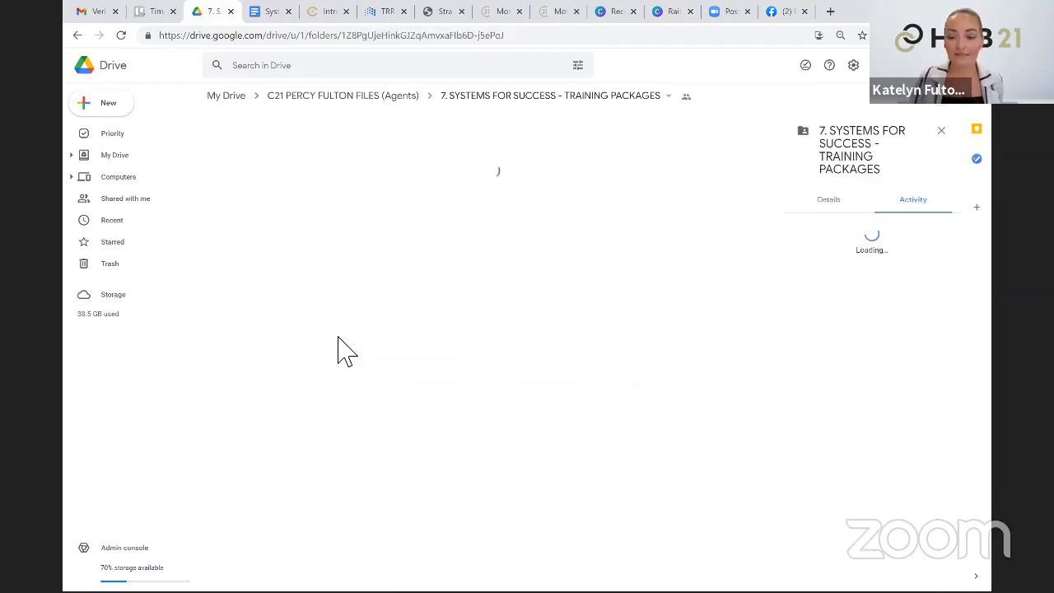
{"action": "scroll", "coordinate": [345, 420], "scroll_direction": "down", "scroll_amount": 2}
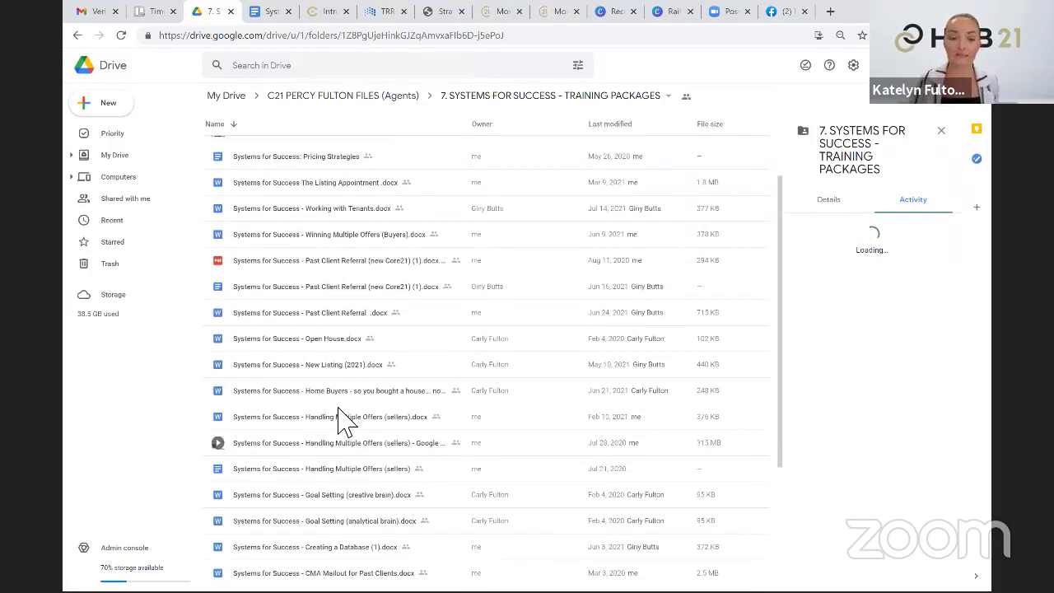
{"action": "scroll", "coordinate": [344, 420], "scroll_direction": "down", "scroll_amount": 2}
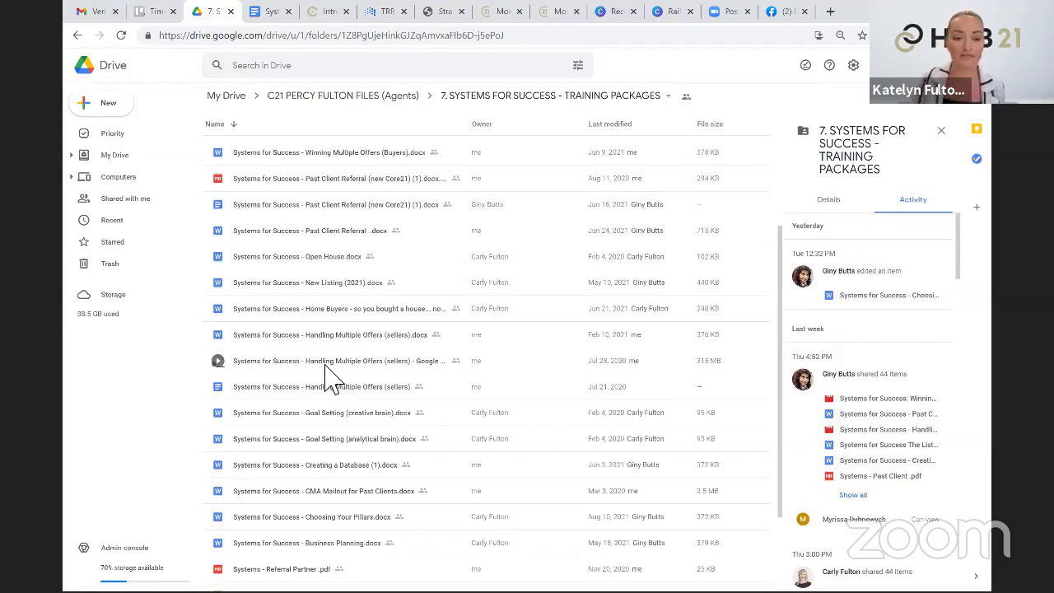
{"action": "scroll", "coordinate": [352, 482], "scroll_direction": "down", "scroll_amount": 1}
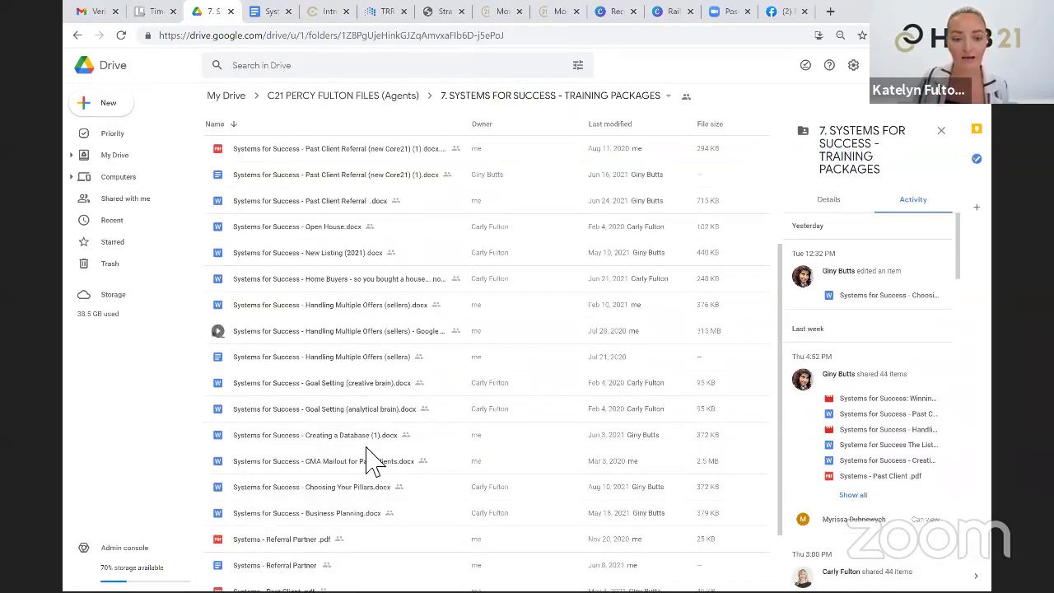
{"action": "left_click", "coordinate": [268, 10]}
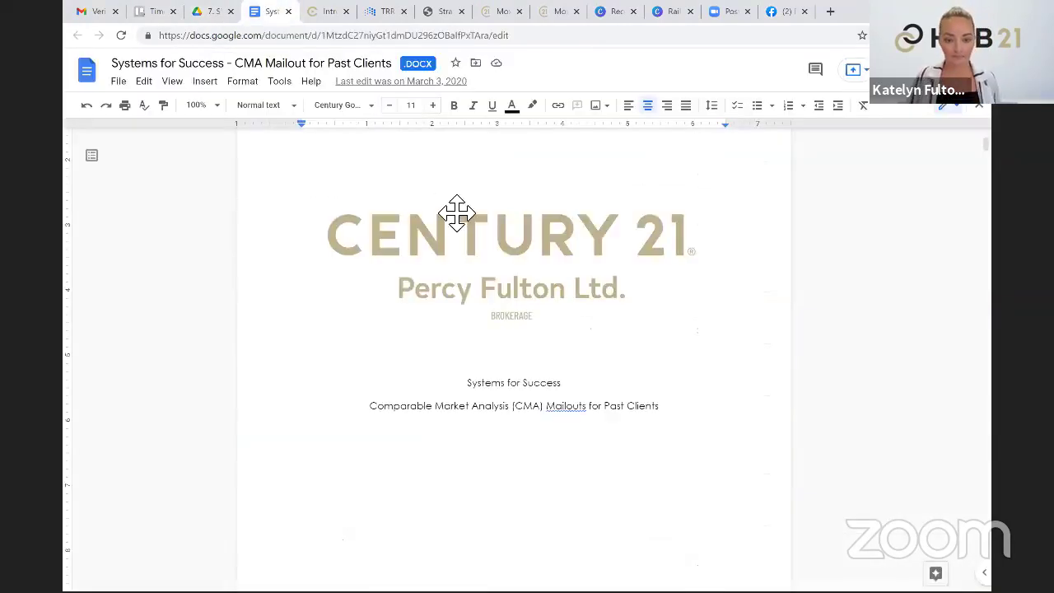
Scroll past the Century 21 title page to the guide's Objective section
{"action": "scroll", "coordinate": [459, 217], "scroll_direction": "down", "scroll_amount": 3}
{"action": "scroll", "coordinate": [458, 220], "scroll_direction": "down", "scroll_amount": 5}
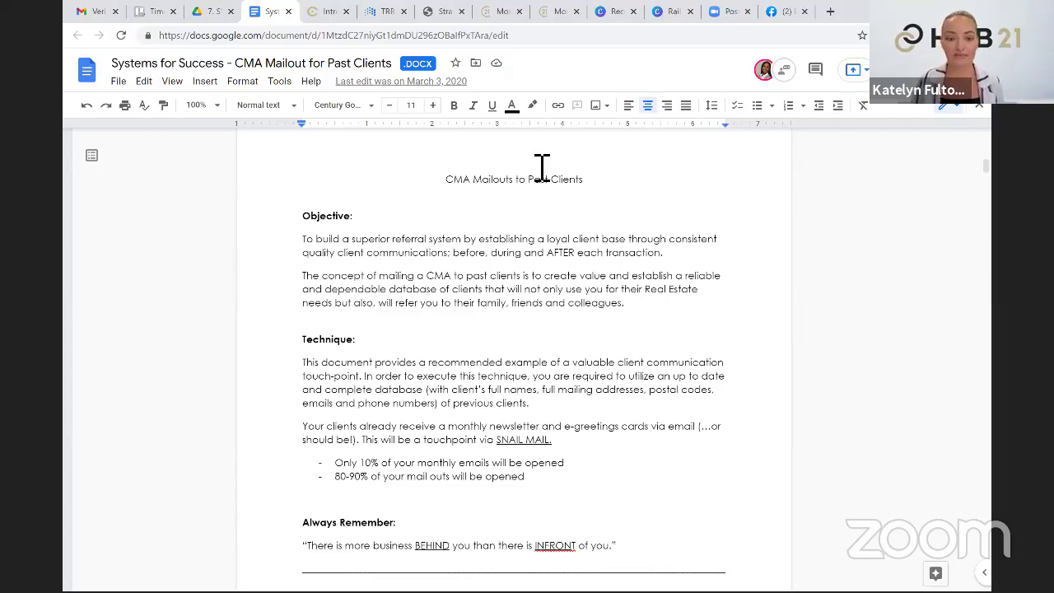
{"action": "scroll", "coordinate": [430, 317], "scroll_direction": "down", "scroll_amount": 2}
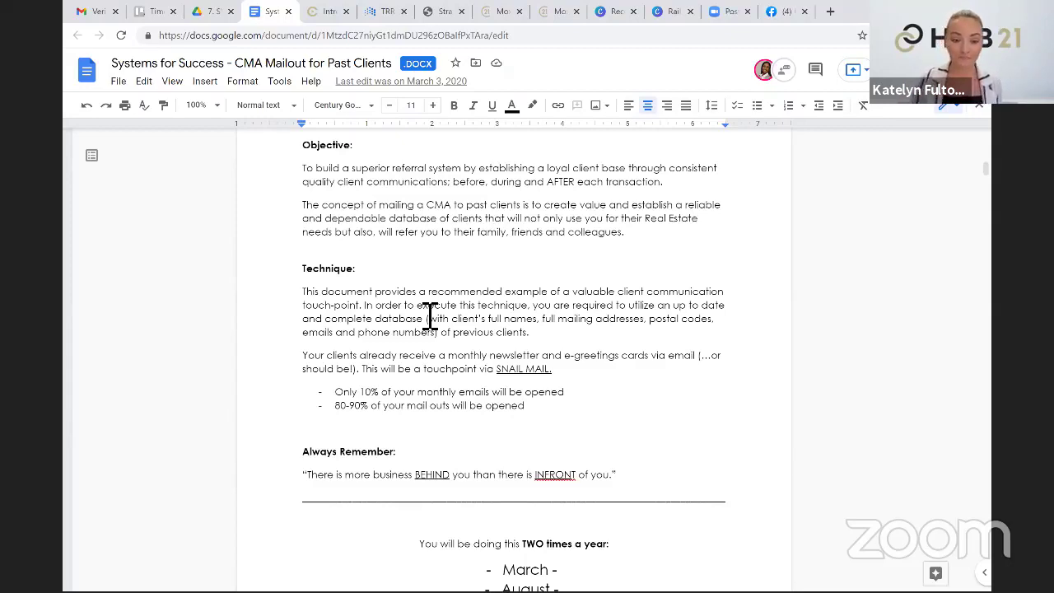
Review the twice-yearly March and August mailout schedule, then go to the Campus21 video tab
{"action": "scroll", "coordinate": [447, 320], "scroll_direction": "down", "scroll_amount": 3}
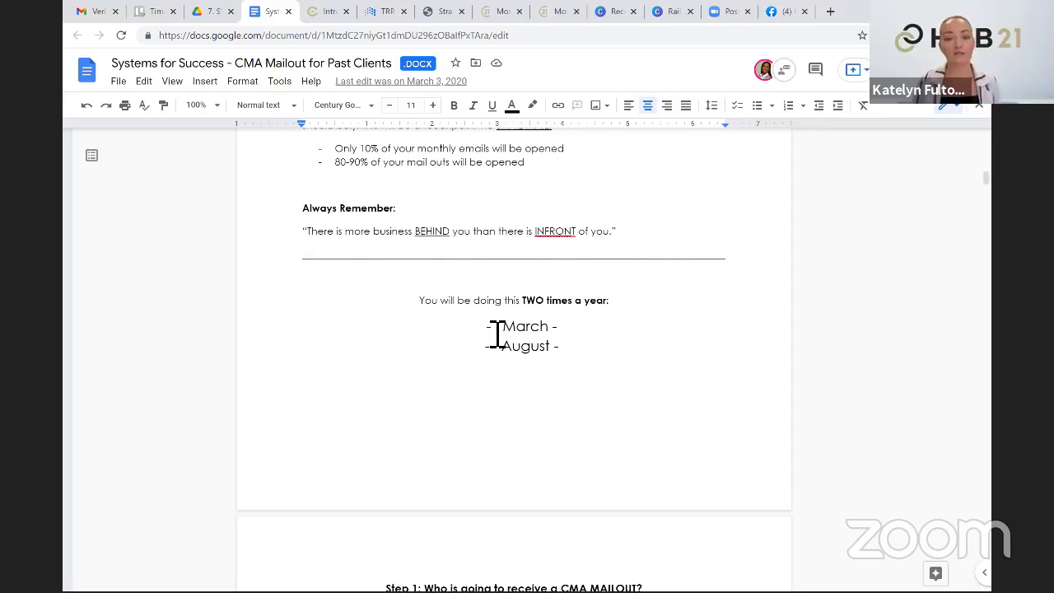
{"action": "scroll", "coordinate": [559, 339], "scroll_direction": "up", "scroll_amount": 1}
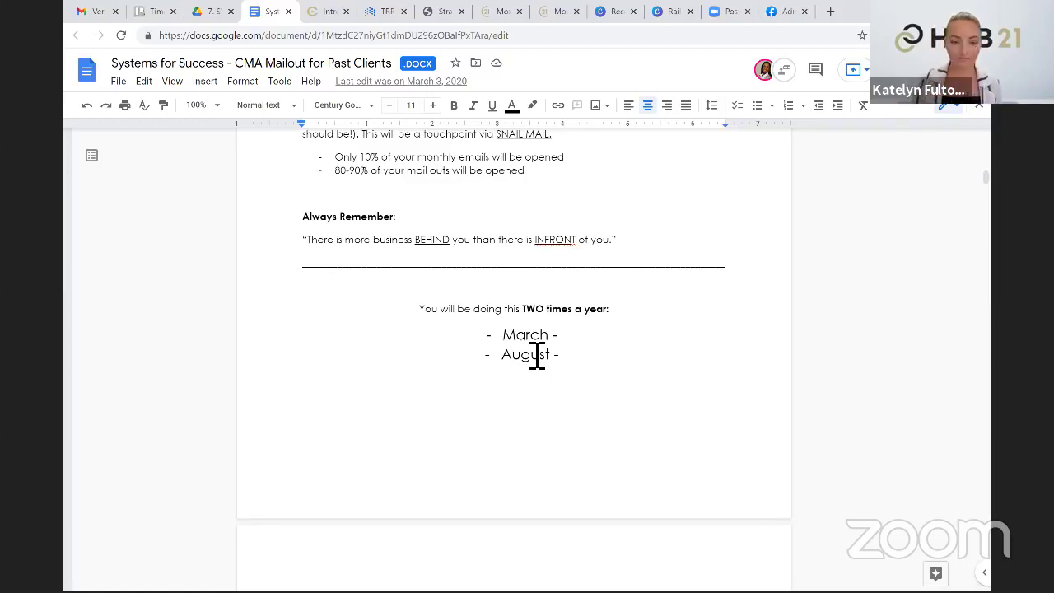
{"action": "scroll", "coordinate": [593, 292], "scroll_direction": "up", "scroll_amount": 3}
{"action": "scroll", "coordinate": [513, 202], "scroll_direction": "up", "scroll_amount": 4}
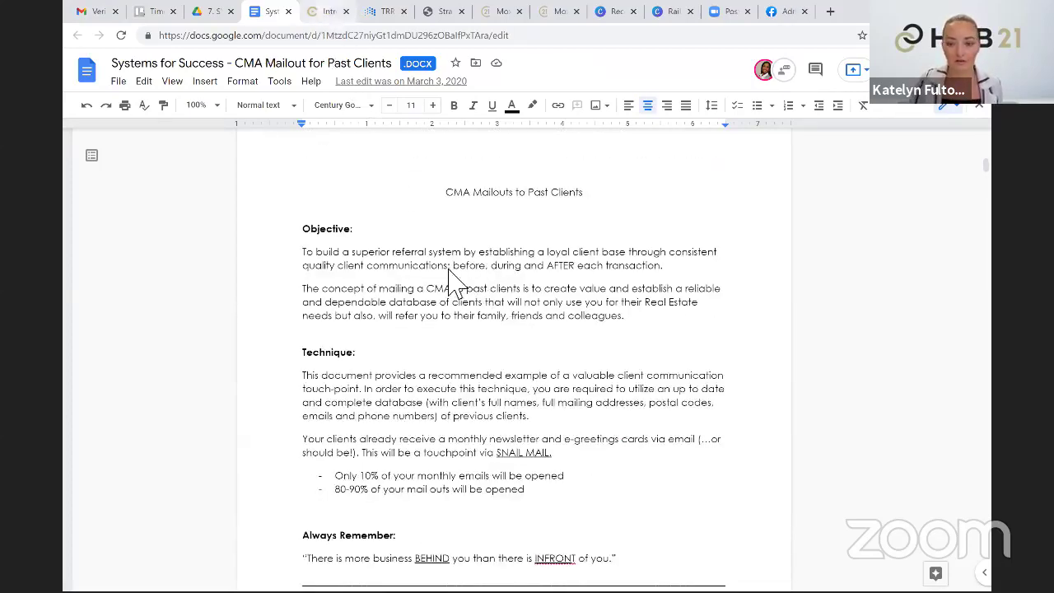
{"action": "left_click", "coordinate": [325, 12]}
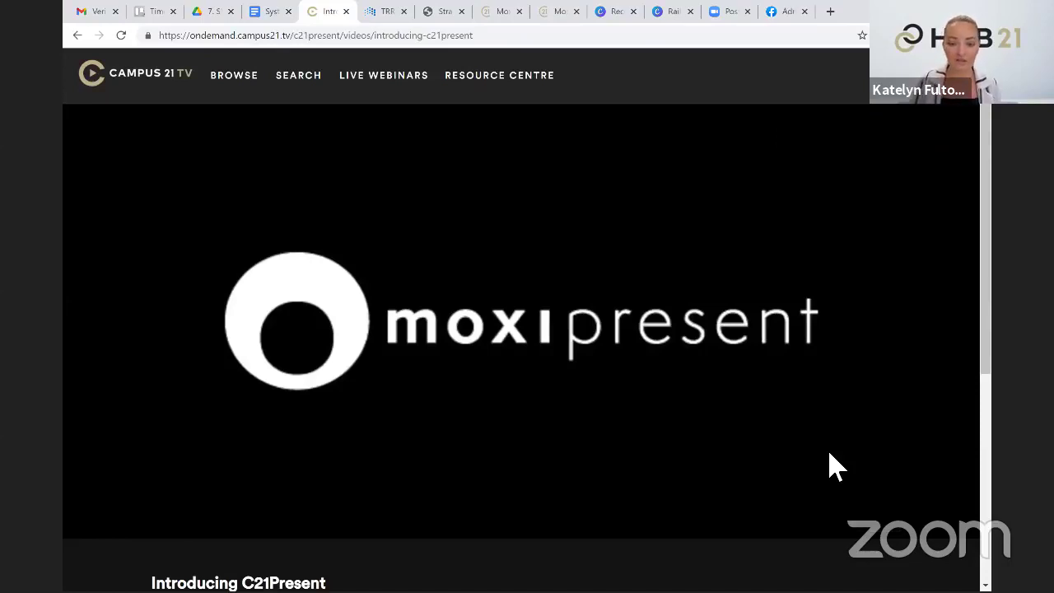
Play the Introducing C21Present video and pause it at 02:54
{"action": "mouse_move", "coordinate": [353, 433]}
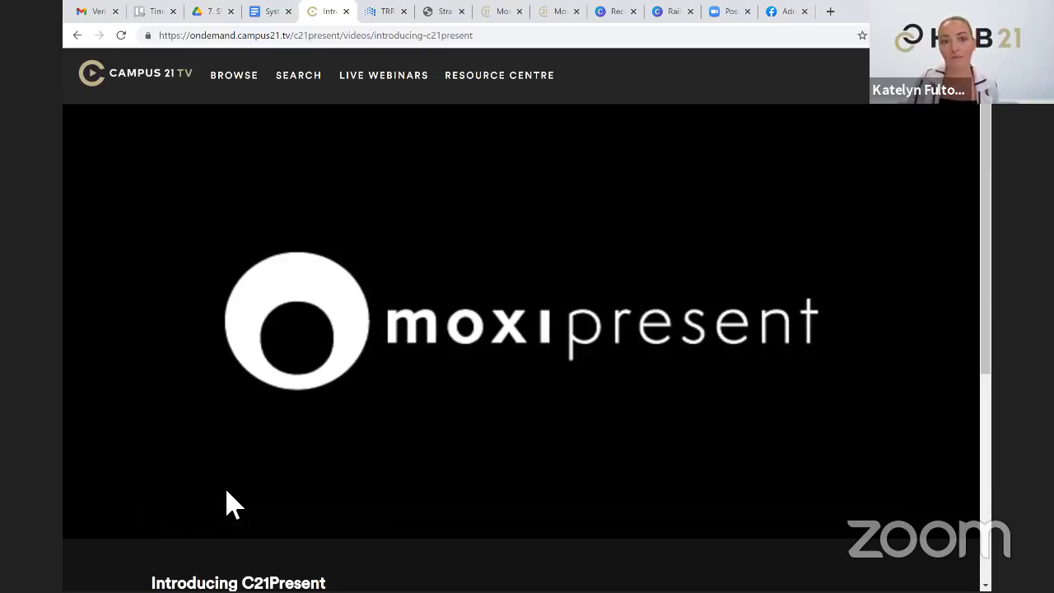
{"action": "mouse_move", "coordinate": [228, 493]}
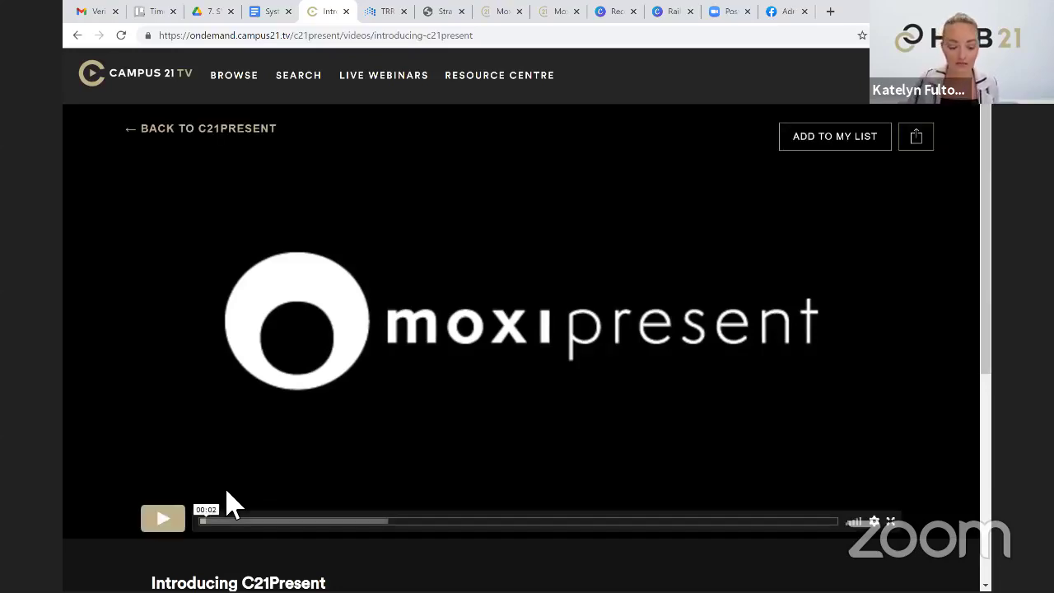
{"action": "left_click", "coordinate": [231, 502]}
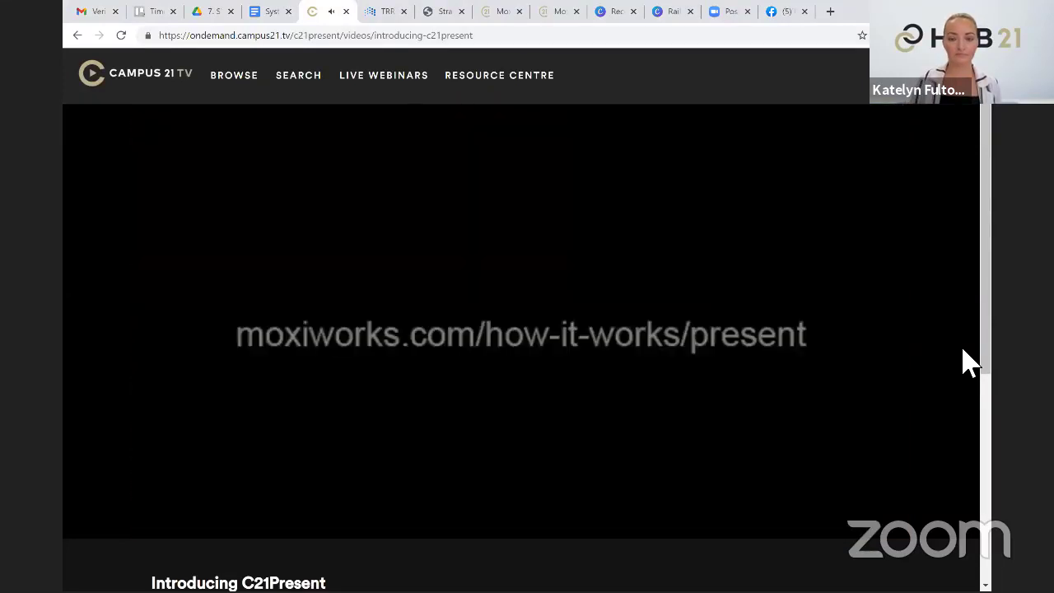
{"action": "mouse_move", "coordinate": [478, 478]}
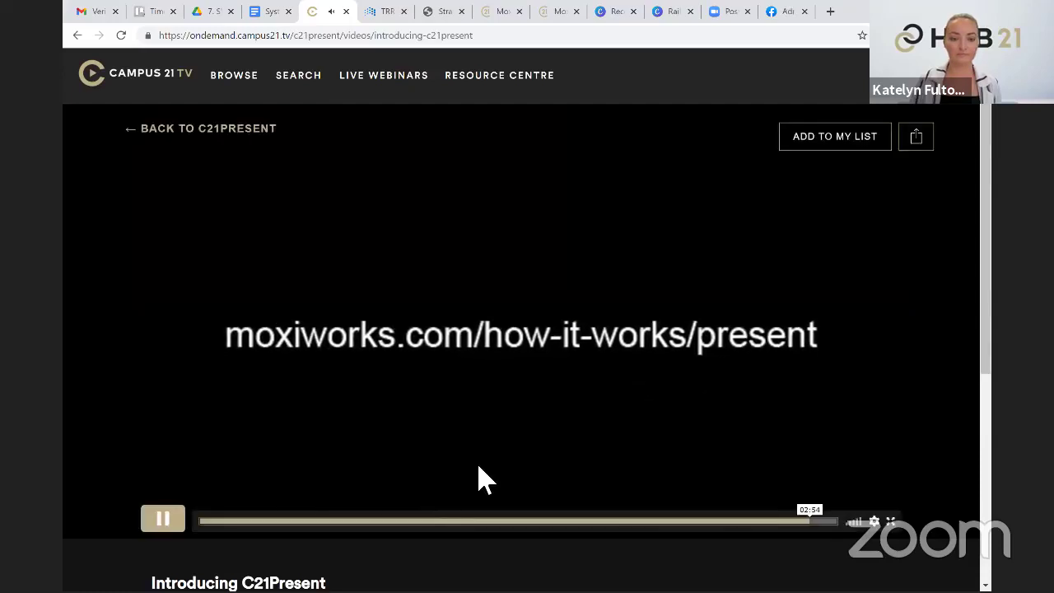
{"action": "left_click", "coordinate": [478, 480]}
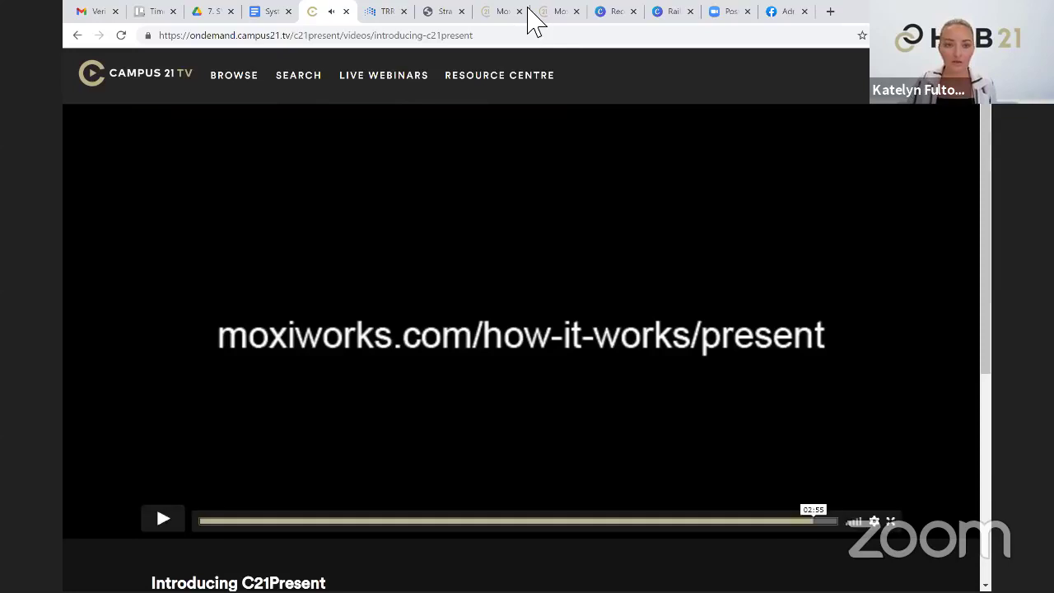
Move through the TREB and Stratus MLS tabs to the C21Present My Presentations page
{"action": "left_click", "coordinate": [387, 12]}
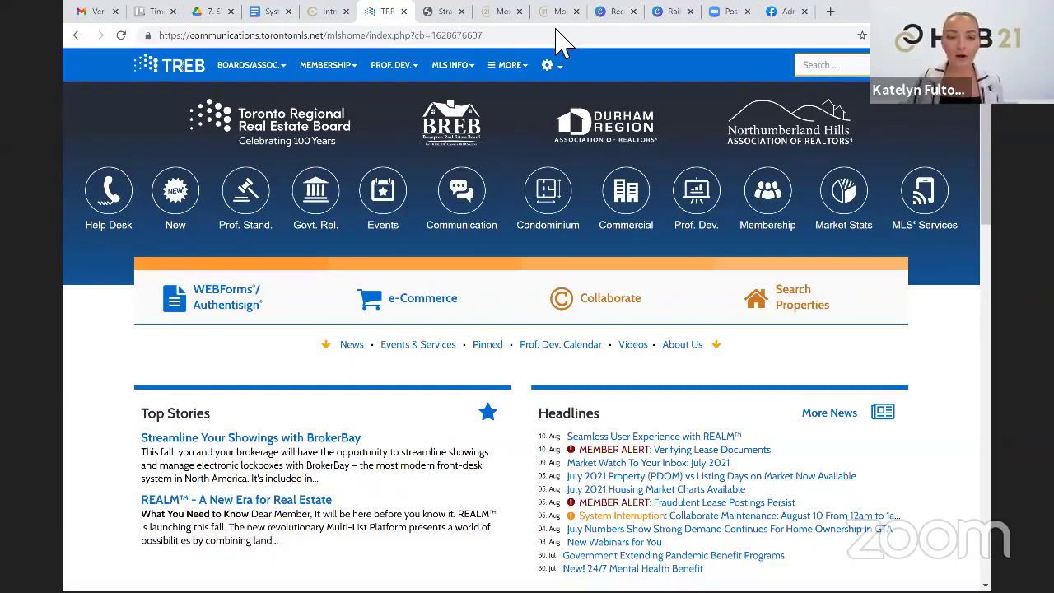
{"action": "left_click", "coordinate": [438, 18]}
{"action": "left_click", "coordinate": [487, 23]}
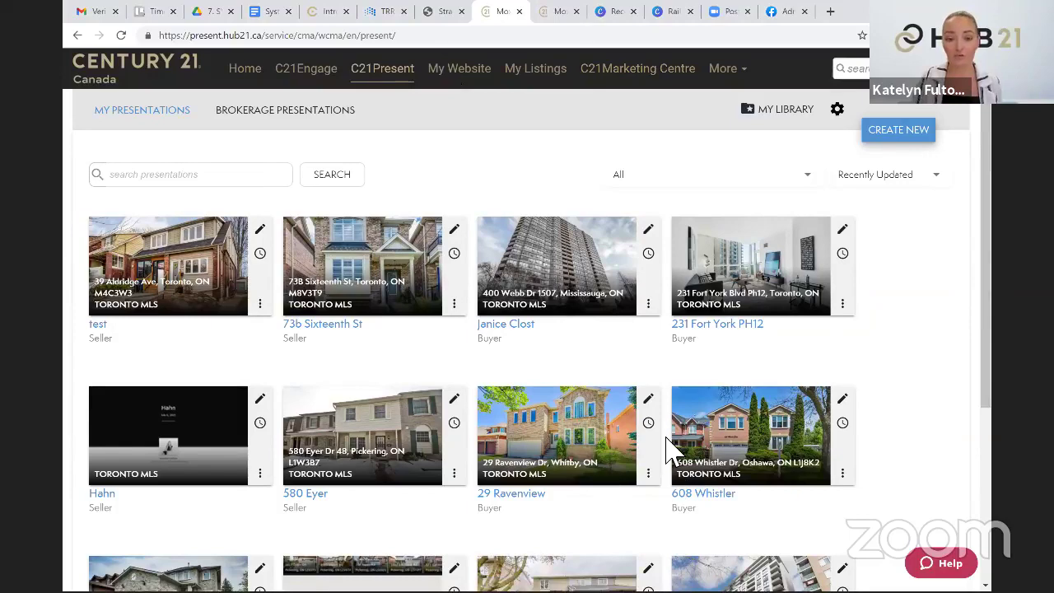
{"action": "scroll", "coordinate": [673, 445], "scroll_direction": "down", "scroll_amount": 3}
{"action": "scroll", "coordinate": [674, 449], "scroll_direction": "up", "scroll_amount": 3}
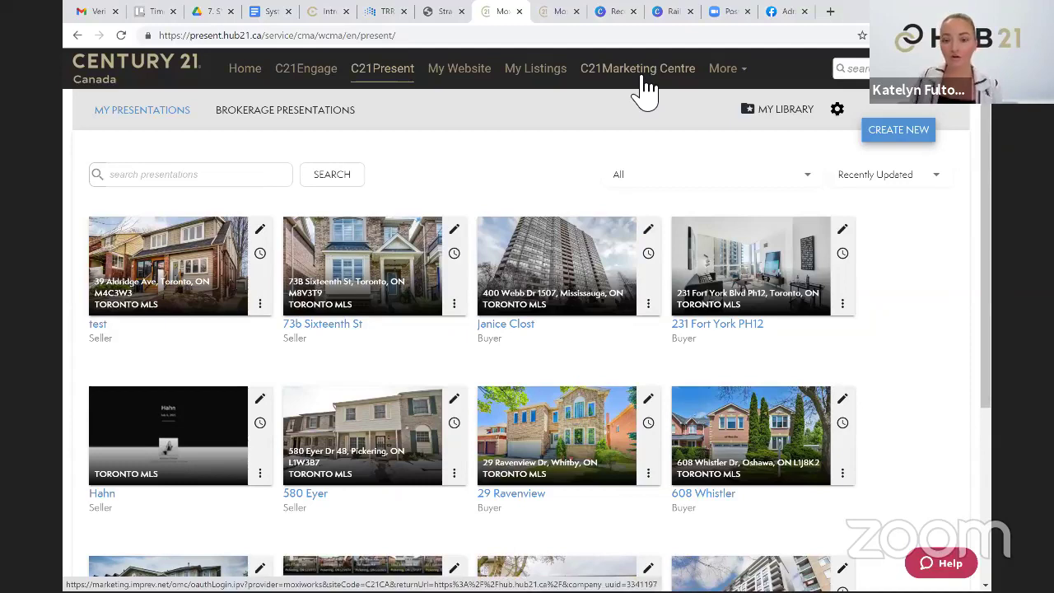
{"action": "left_click", "coordinate": [736, 77]}
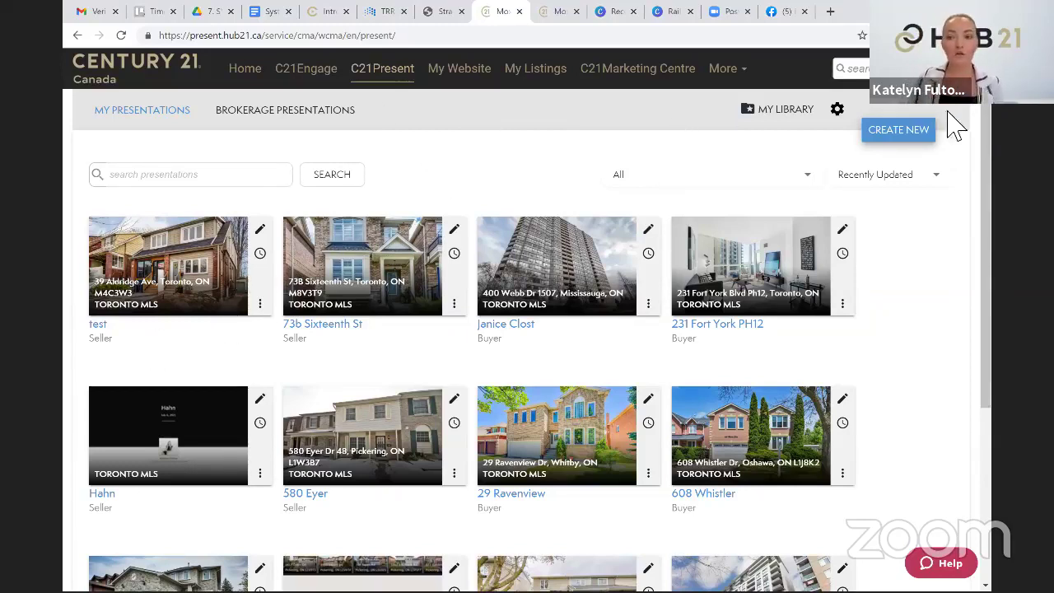
Start a new presentation to show the Buyer, Seller, Buyer Tour and Non-Listing types
{"action": "left_click", "coordinate": [916, 140]}
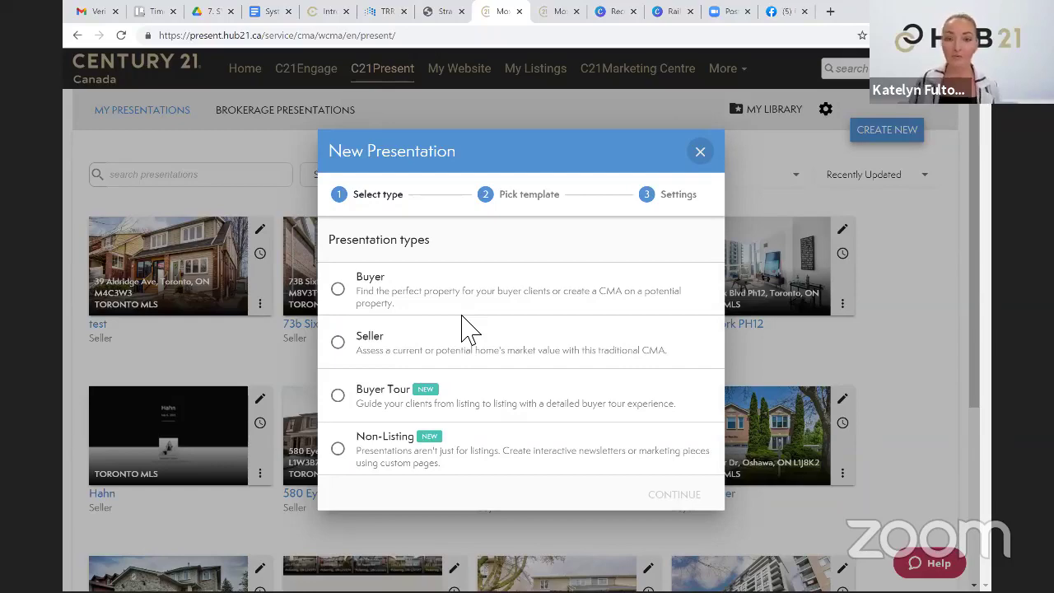
{"action": "left_click", "coordinate": [441, 12]}
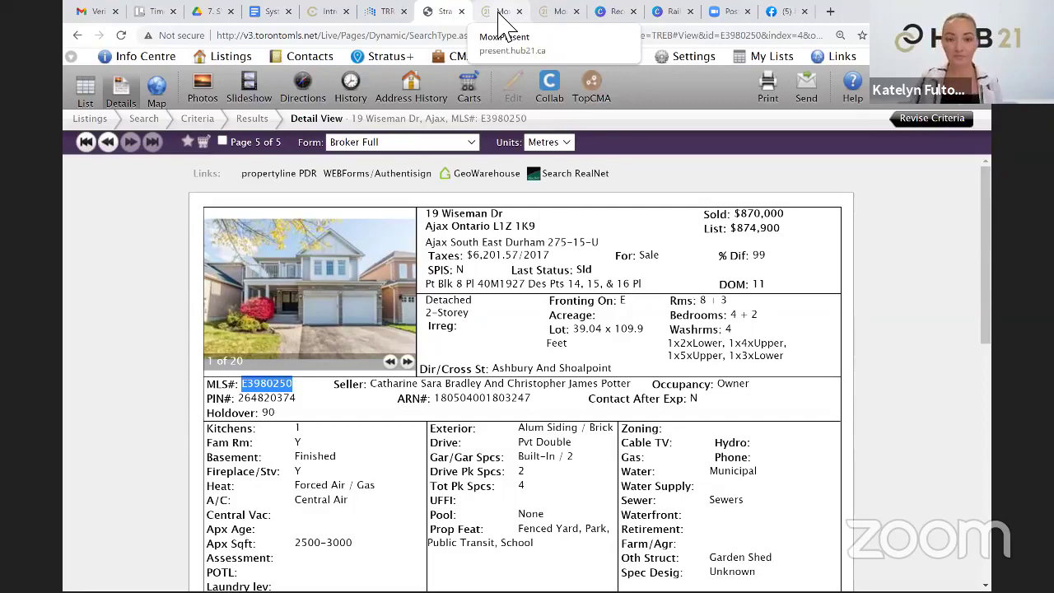
{"action": "left_click", "coordinate": [498, 14]}
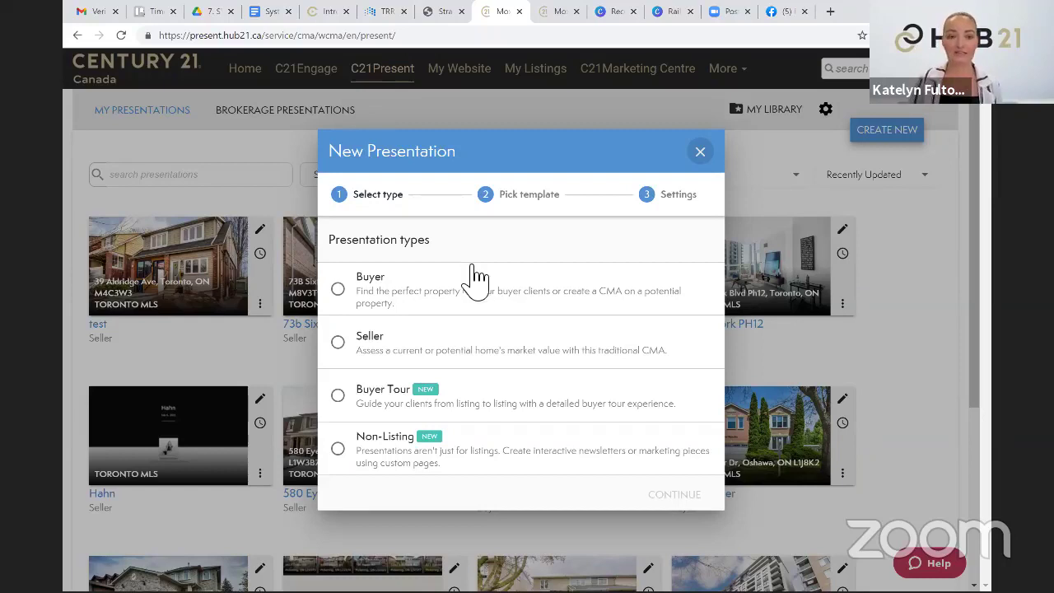
Choose Buyer as the presentation type and review the 12-page Default buyer template
{"action": "left_click", "coordinate": [346, 293]}
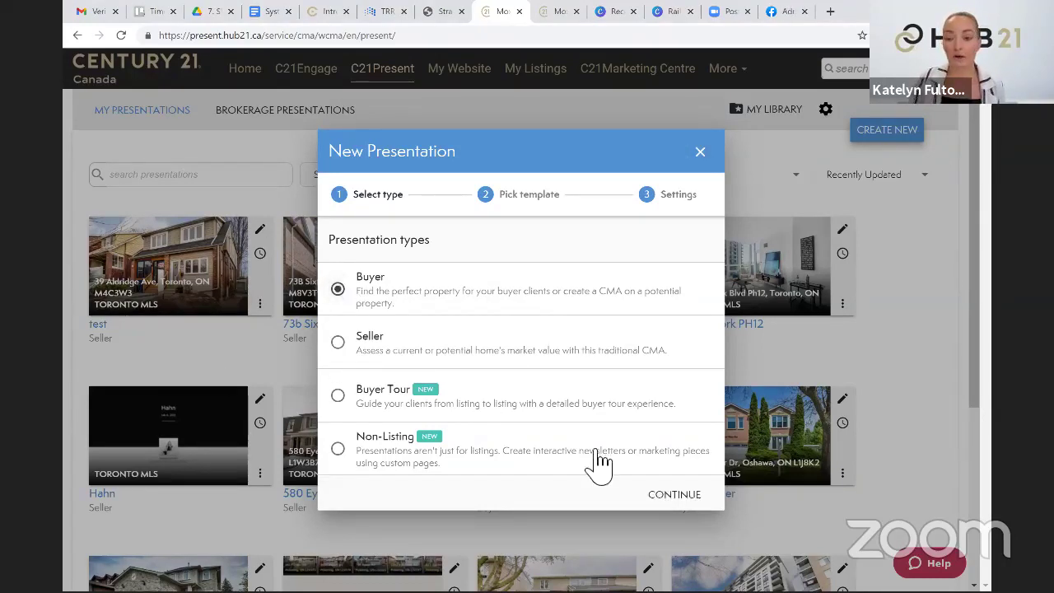
{"action": "left_click", "coordinate": [672, 498]}
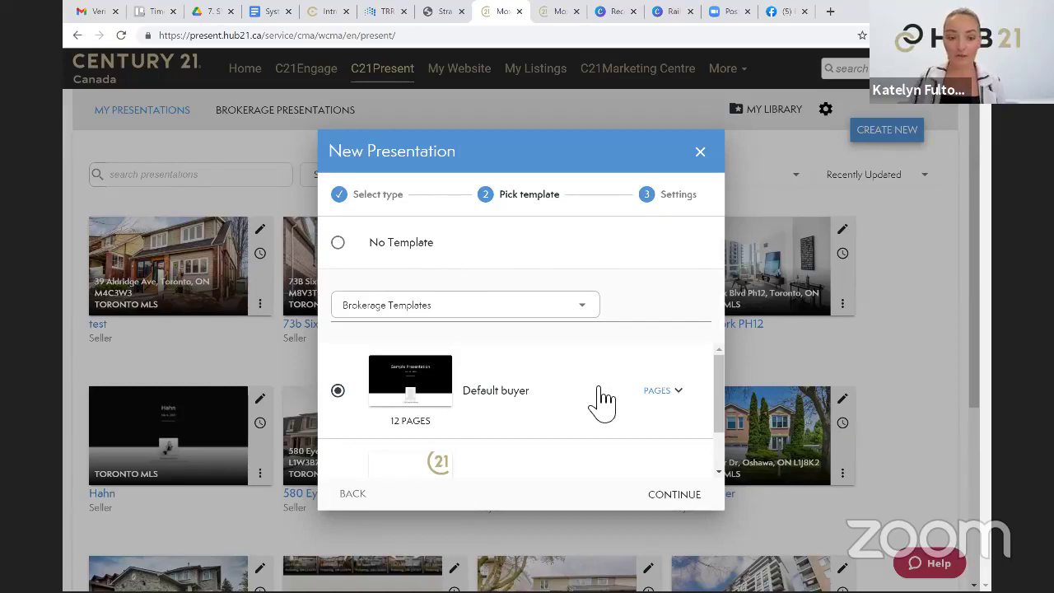
{"action": "scroll", "coordinate": [576, 379], "scroll_direction": "down", "scroll_amount": 1}
{"action": "scroll", "coordinate": [527, 383], "scroll_direction": "up", "scroll_amount": 1}
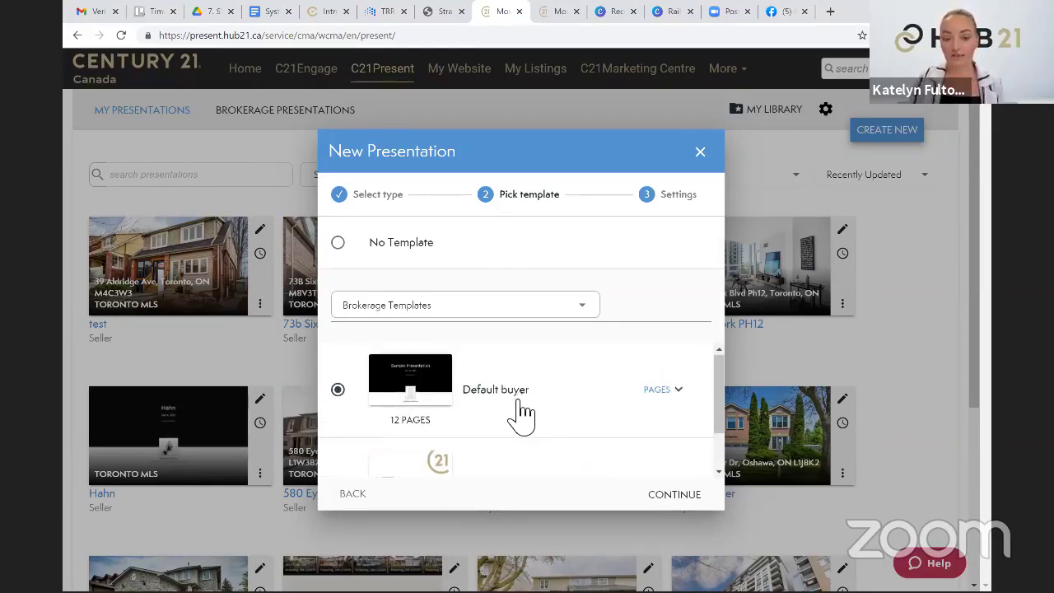
{"action": "scroll", "coordinate": [522, 407], "scroll_direction": "down", "scroll_amount": 1}
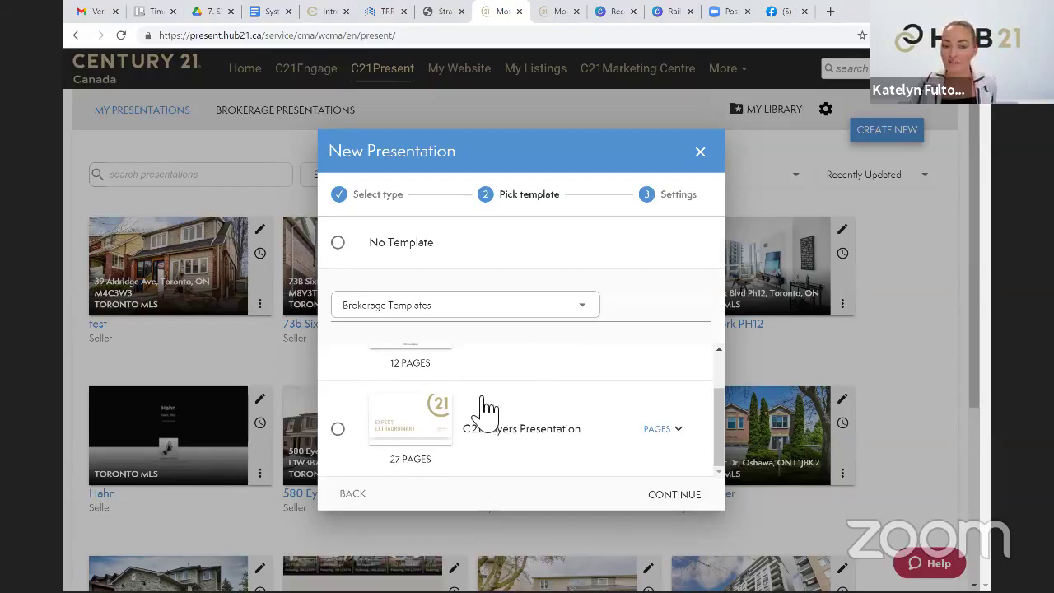
{"action": "scroll", "coordinate": [492, 437], "scroll_direction": "up", "scroll_amount": 1}
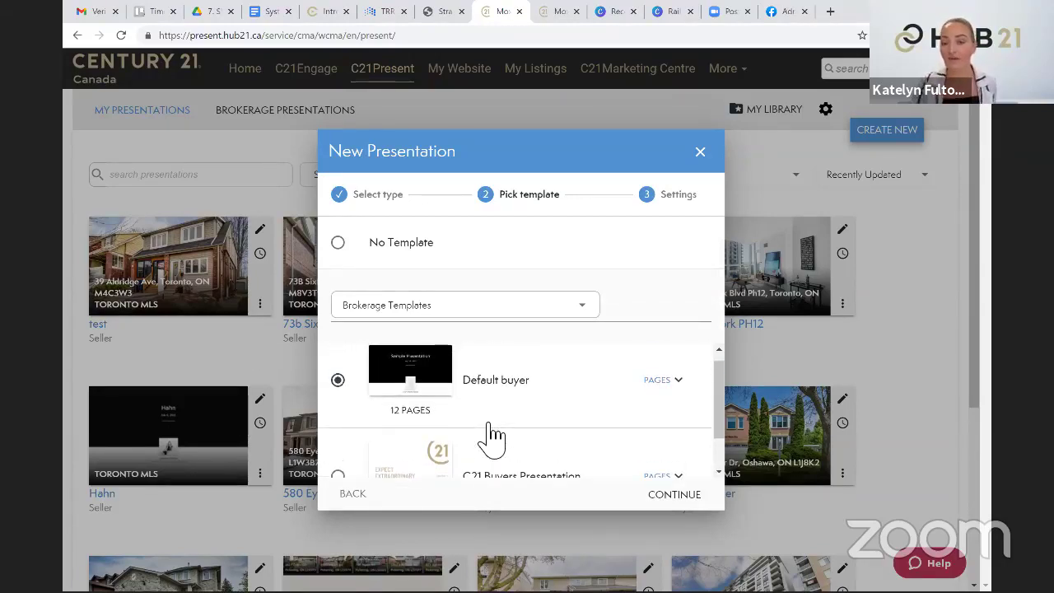
Set Prepared for to 'Breakfast Club', keeping TORONTO MLS (Primary) as listing source
{"action": "left_click", "coordinate": [674, 495]}
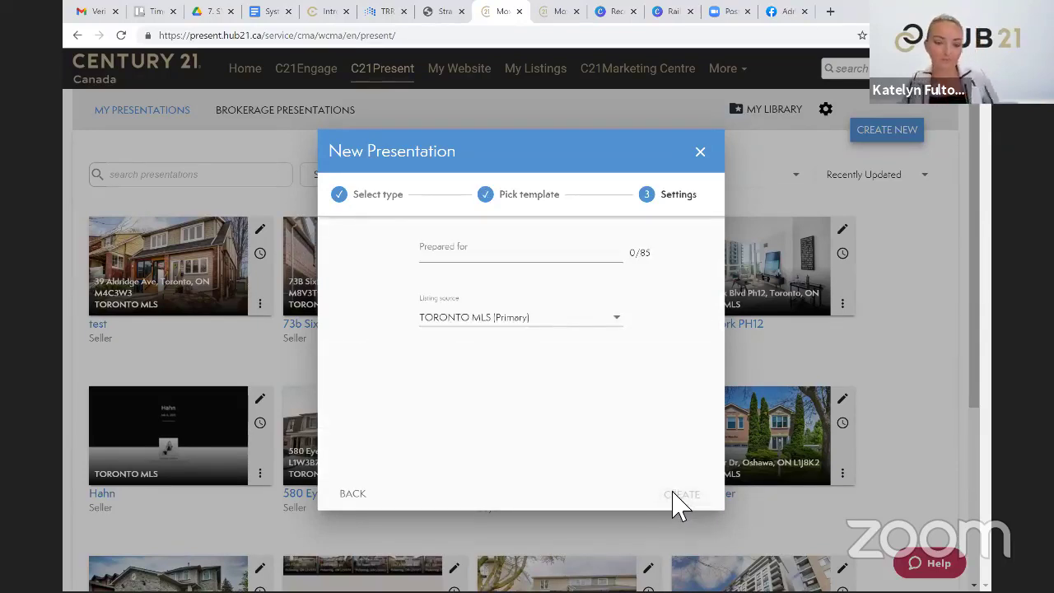
{"action": "left_click", "coordinate": [452, 265]}
{"action": "type", "text": "Breakfast C"}
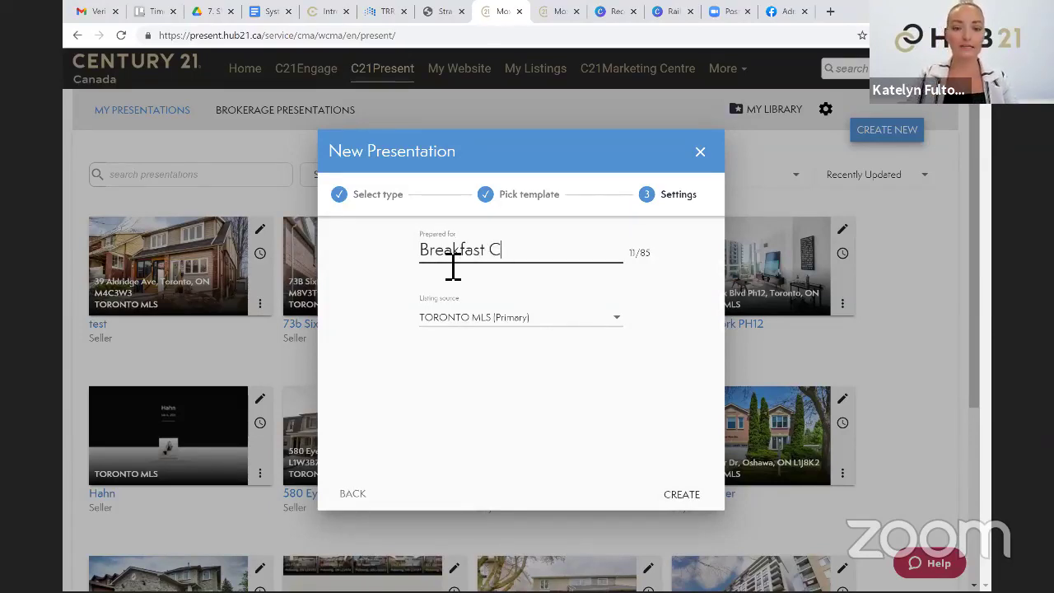
{"action": "type", "text": "lub"}
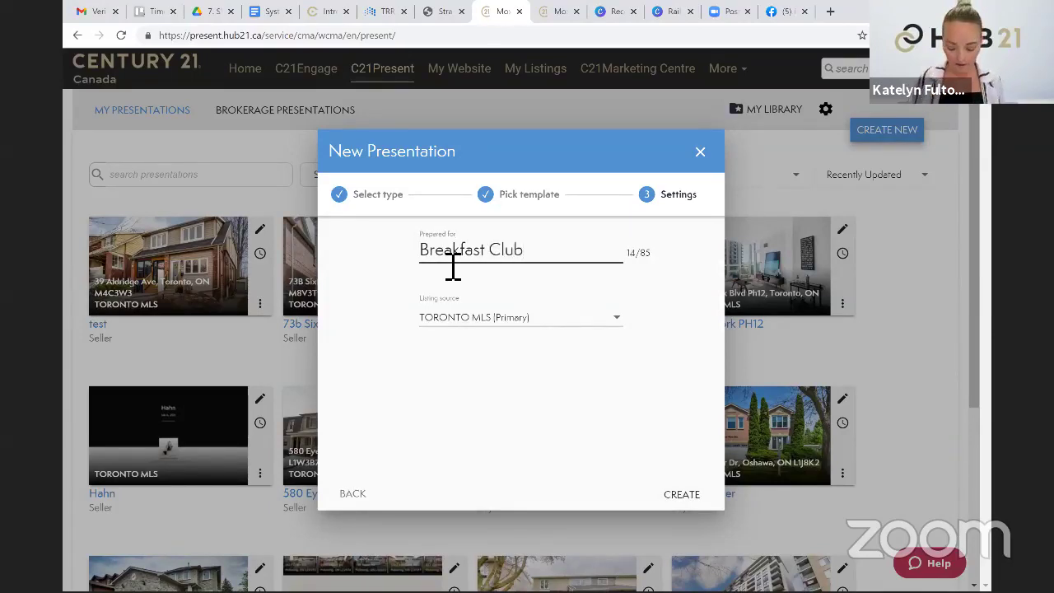
{"action": "type", "text": " -"}
{"action": "key", "text": "BackSpace"}
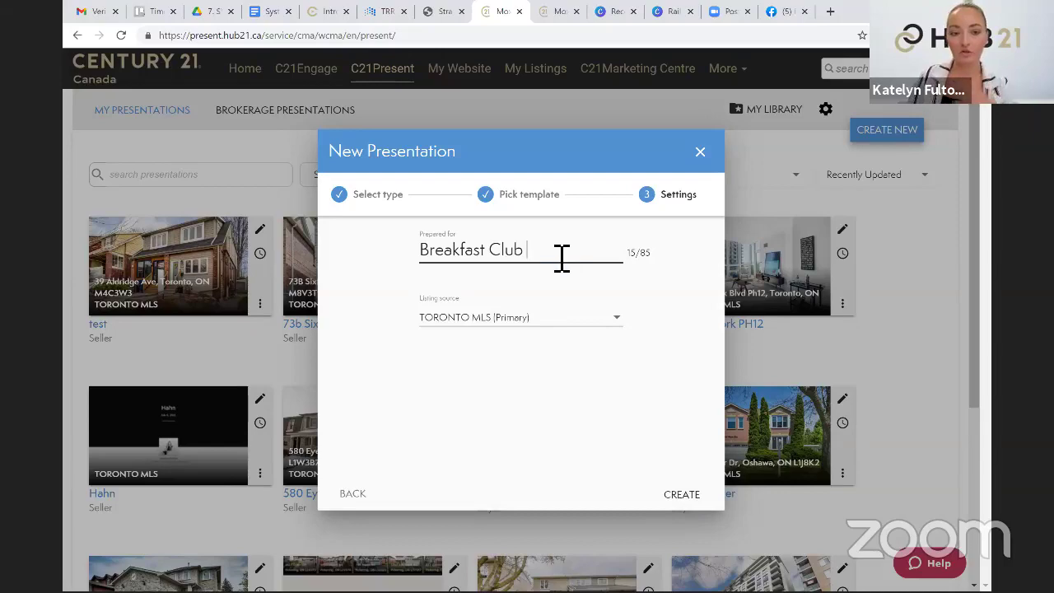
Create the Breakfast Club presentation and copy MLS# E3980250 from the 19 Wiseman Dr listing
{"action": "left_click", "coordinate": [689, 492]}
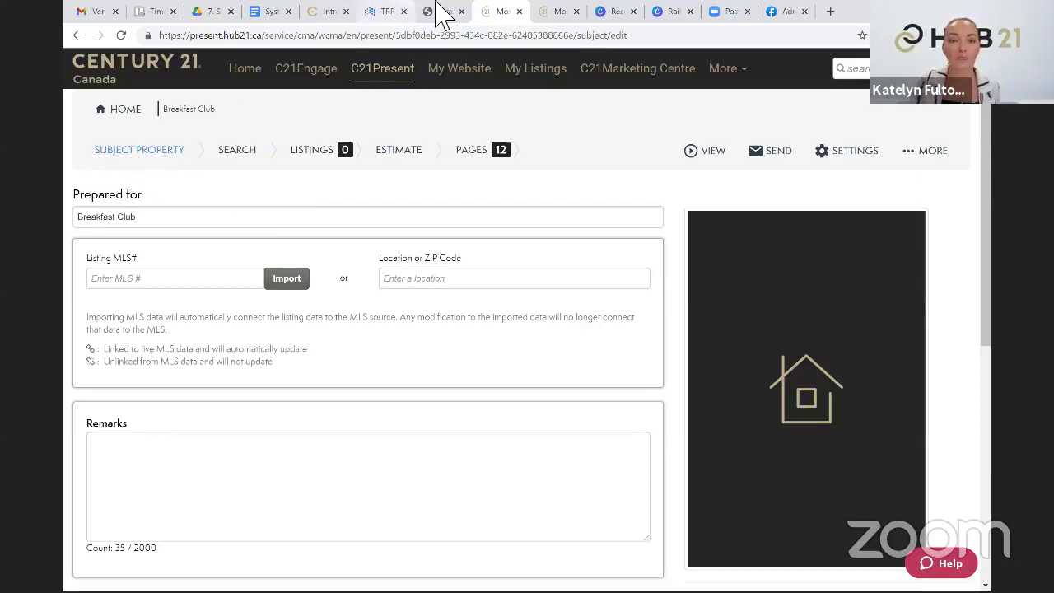
{"action": "key", "text": "ctrl+shift+Tab"}
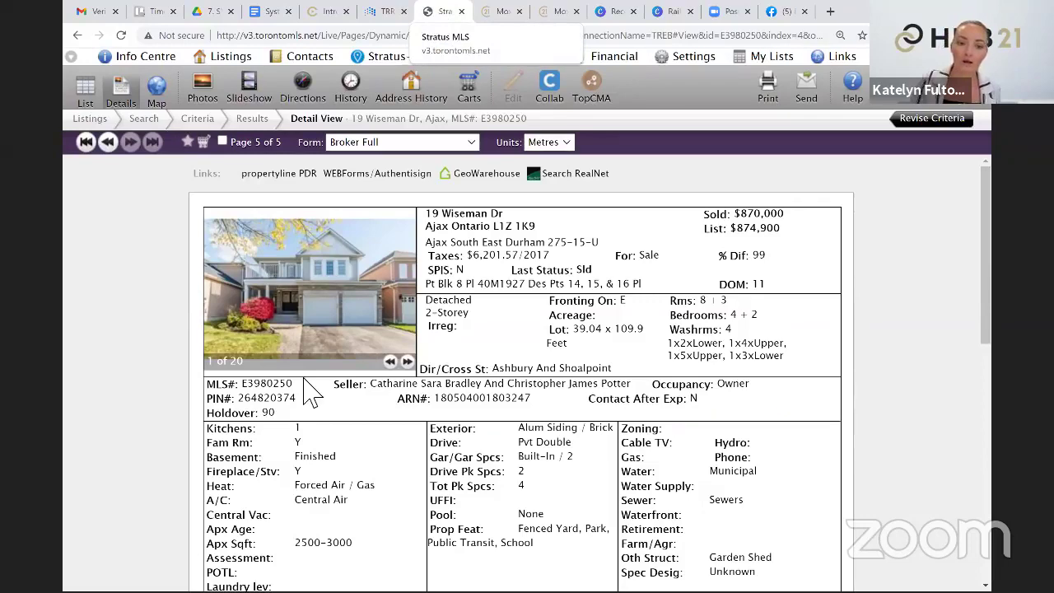
{"action": "left_click_drag", "start_coordinate": [305, 387], "coordinate": [242, 387]}
{"action": "right_click", "coordinate": [263, 385]}
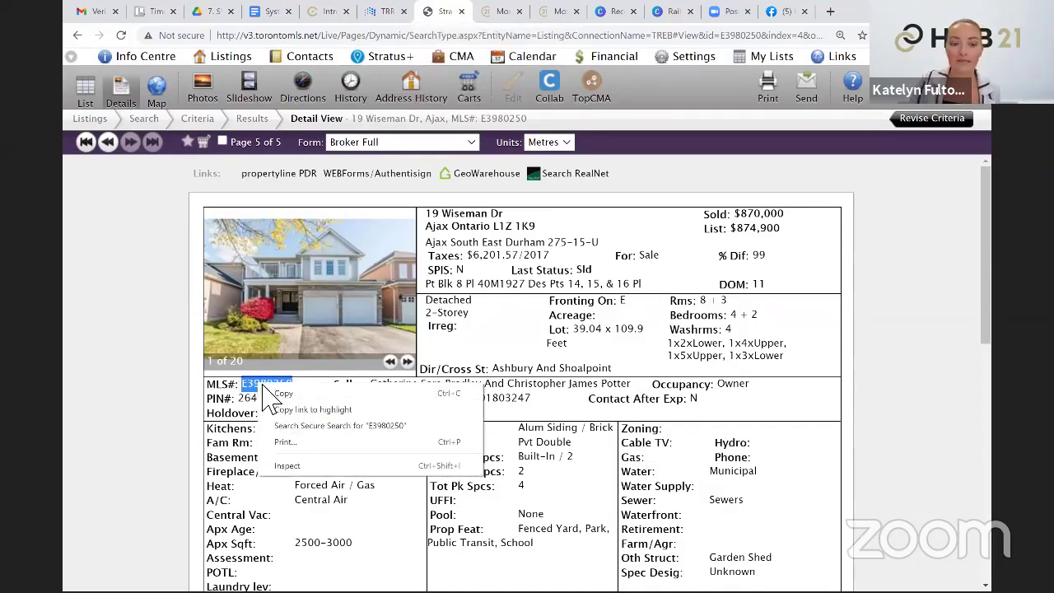
{"action": "left_click", "coordinate": [280, 394]}
{"action": "left_click", "coordinate": [557, 14]}
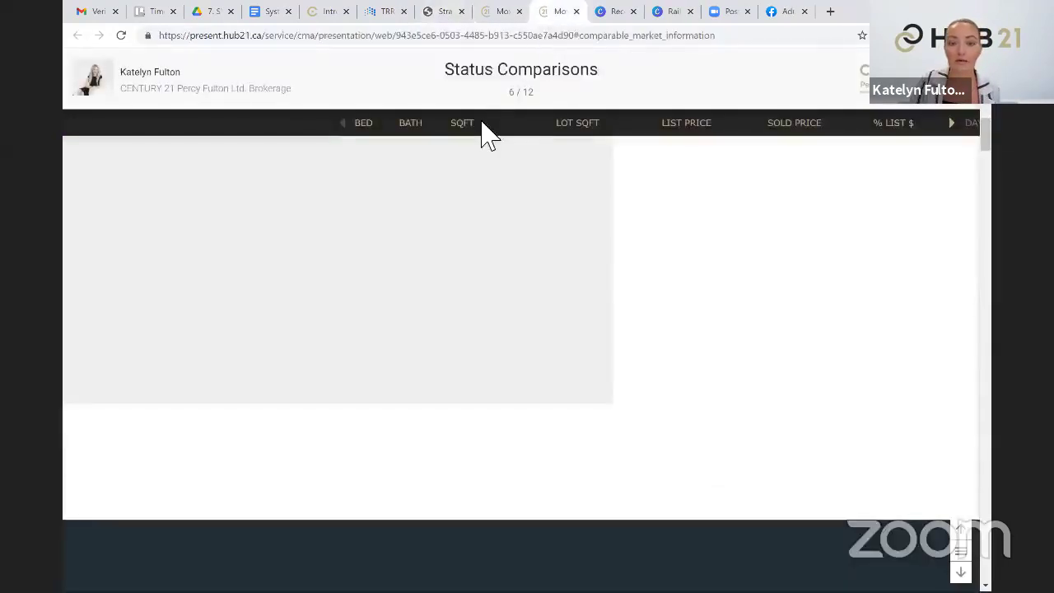
{"action": "left_click", "coordinate": [496, 13]}
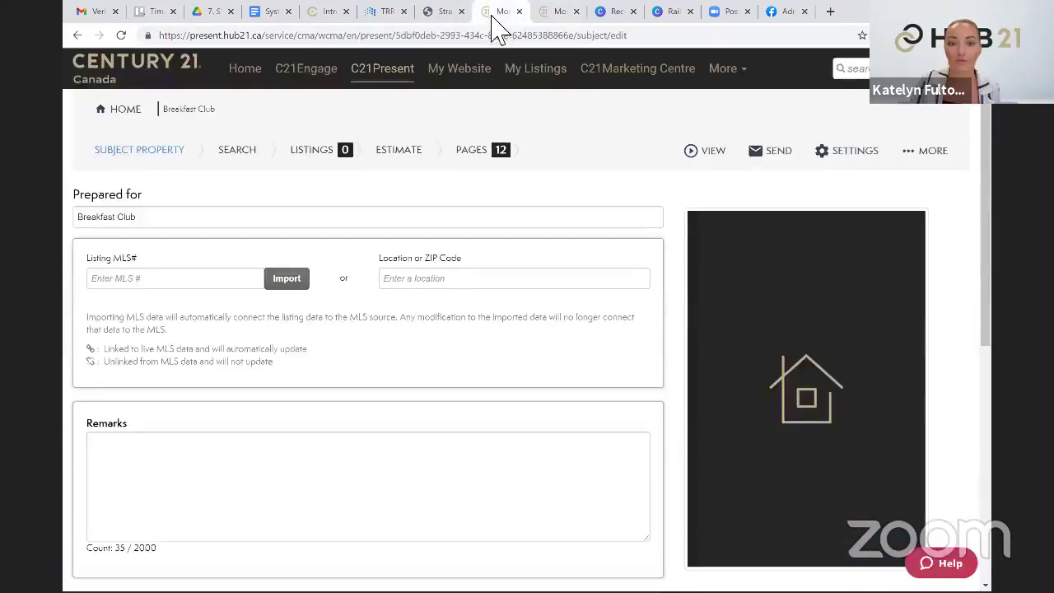
{"action": "left_click", "coordinate": [158, 283]}
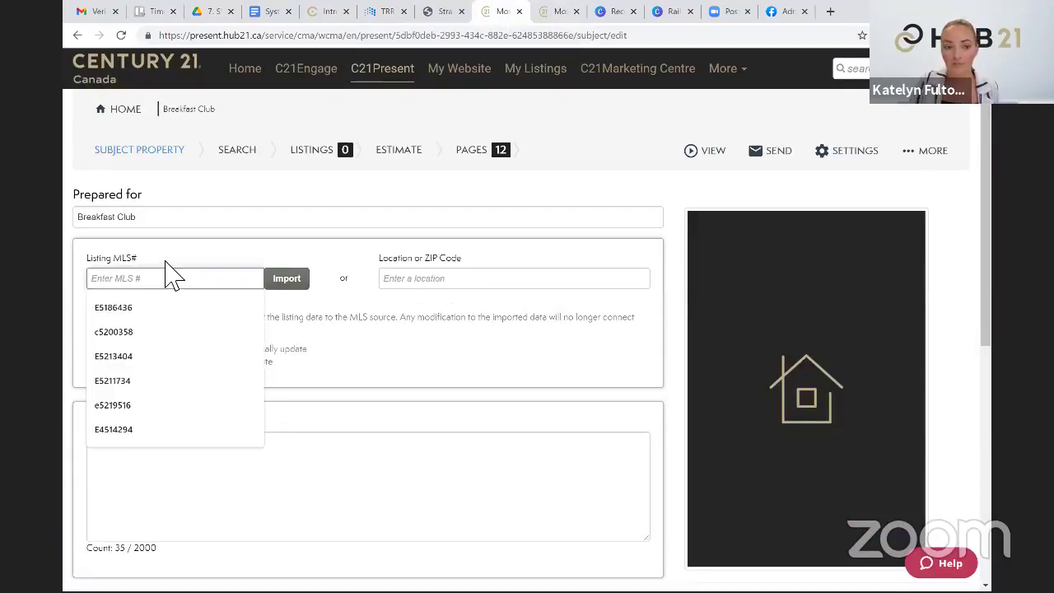
{"action": "key", "text": "ctrl+v"}
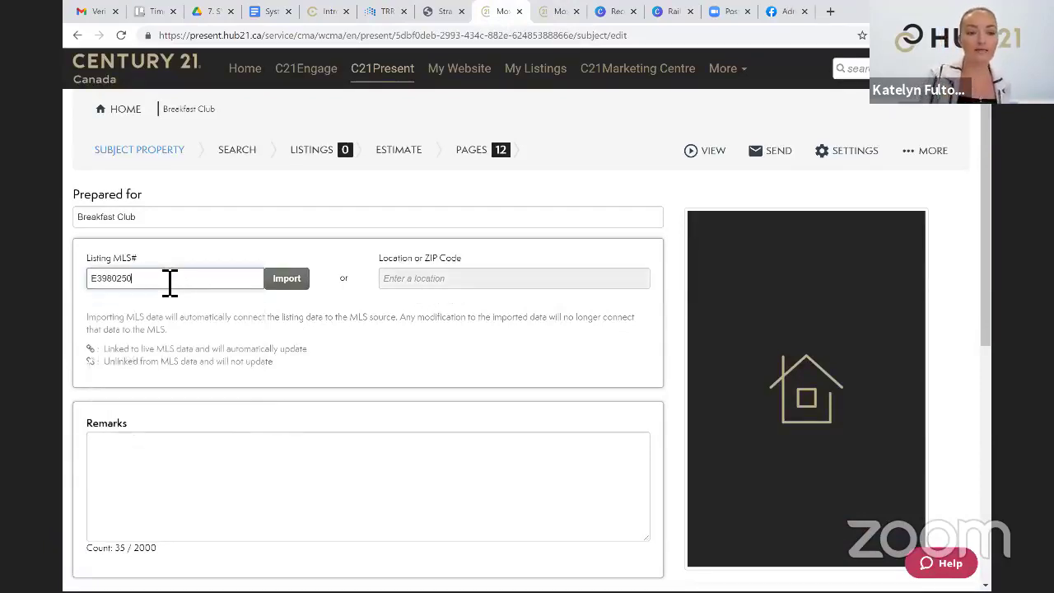
{"action": "left_click", "coordinate": [282, 284]}
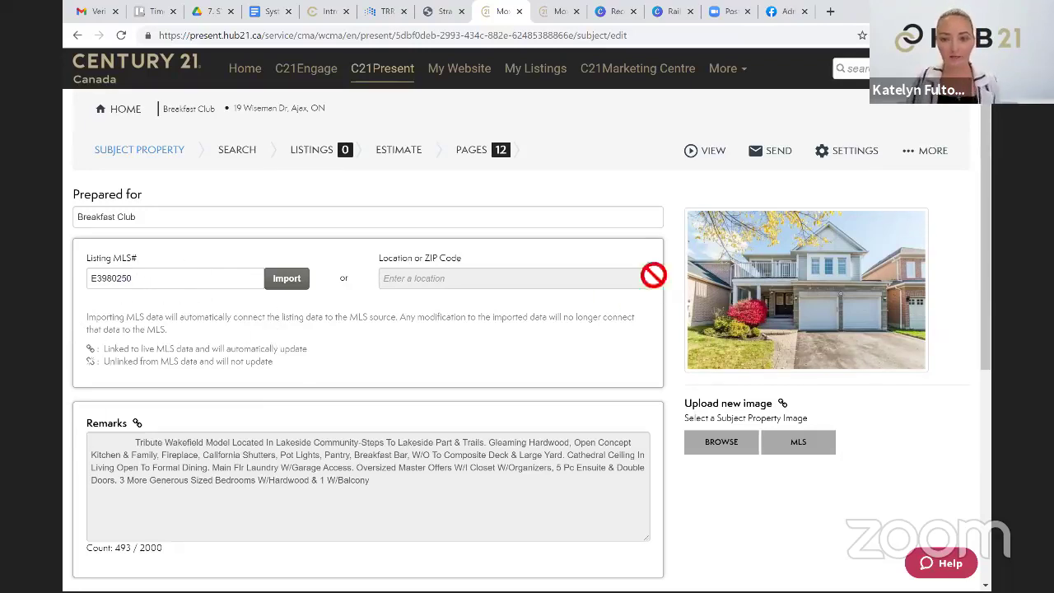
{"action": "left_click", "coordinate": [491, 11]}
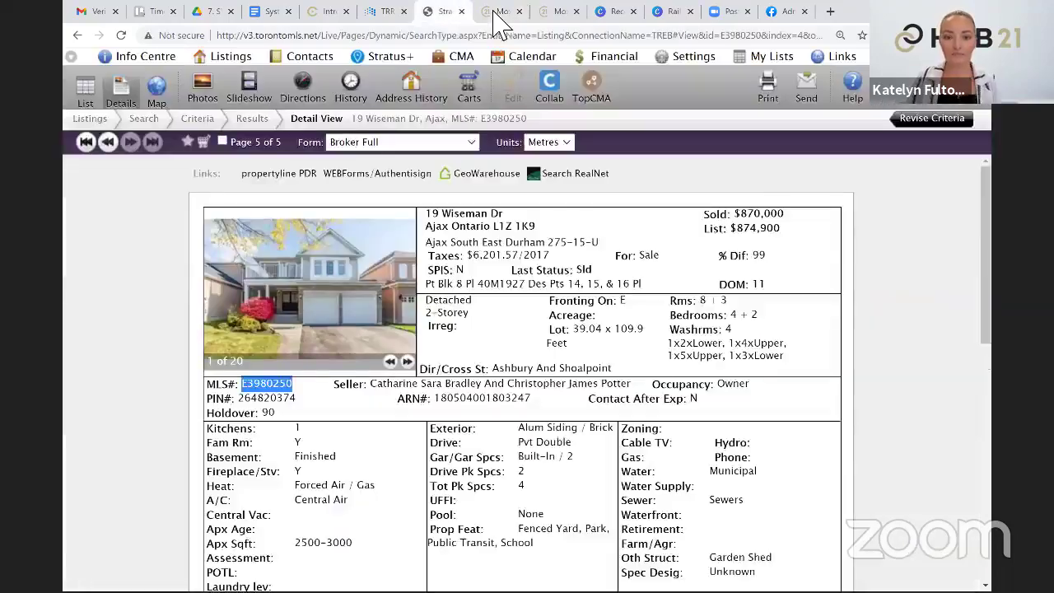
{"action": "key", "text": "ctrl+shift+Tab"}
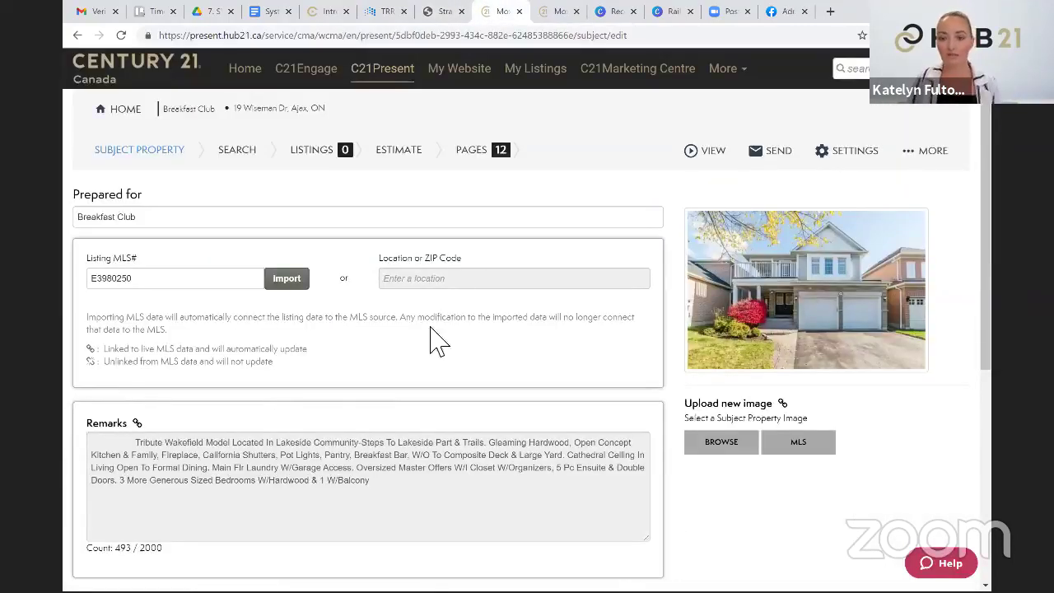
{"action": "scroll", "coordinate": [485, 333], "scroll_direction": "down", "scroll_amount": 5}
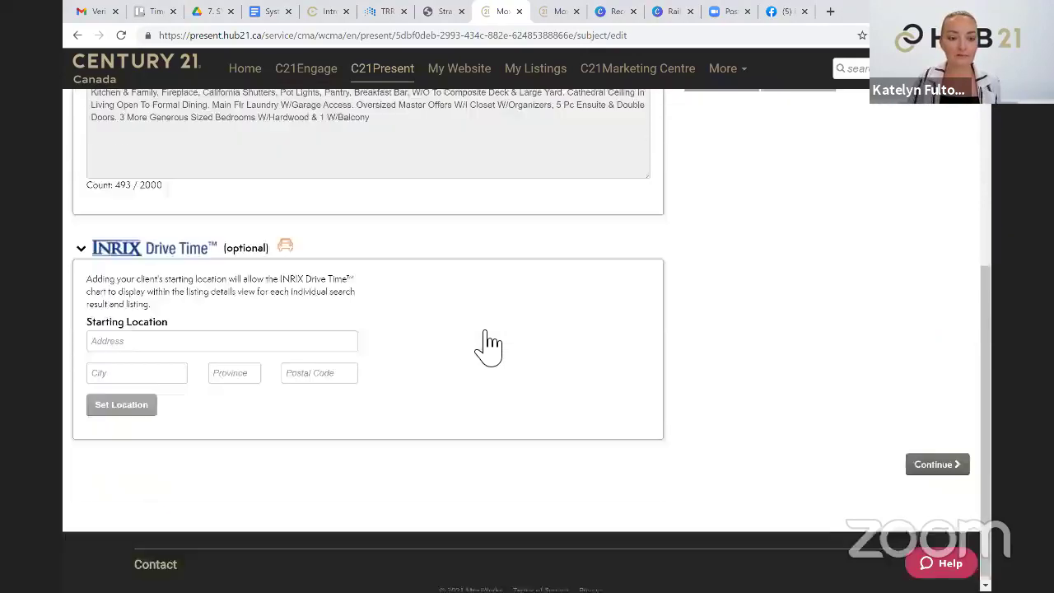
Recheck the E3980250 subject property page, then proceed to the comparable listings search
{"action": "left_click", "coordinate": [926, 459]}
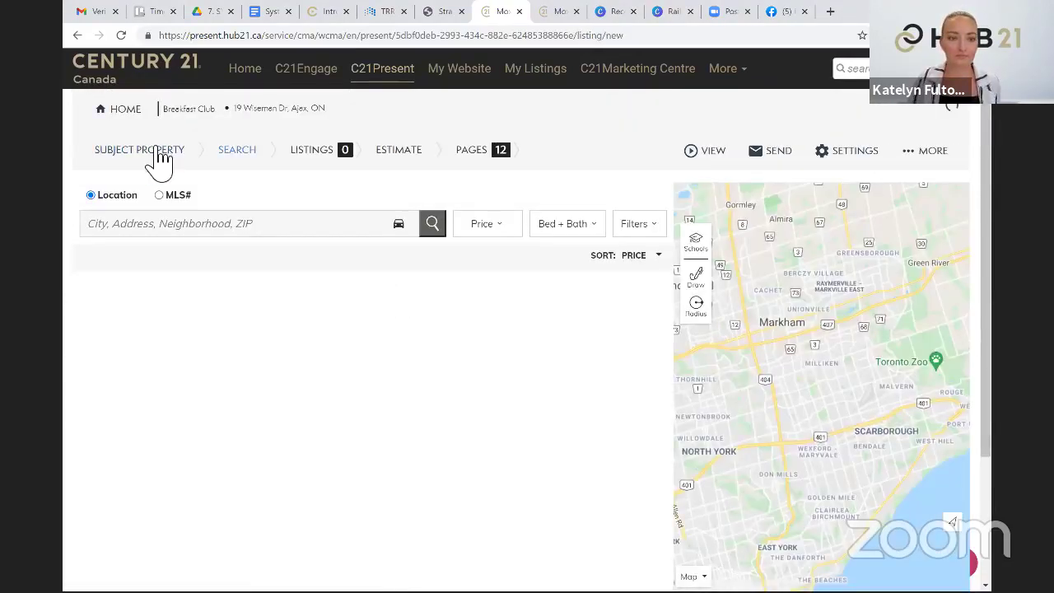
{"action": "key", "text": "alt+Left"}
{"action": "scroll", "coordinate": [360, 357], "scroll_direction": "down", "scroll_amount": 10}
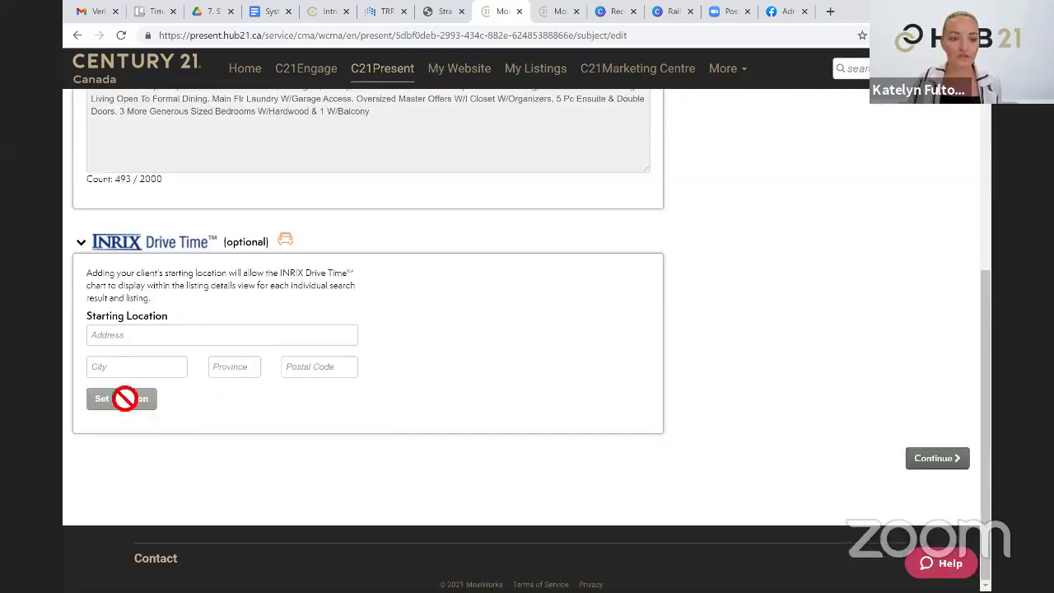
{"action": "scroll", "coordinate": [129, 365], "scroll_direction": "up", "scroll_amount": 5}
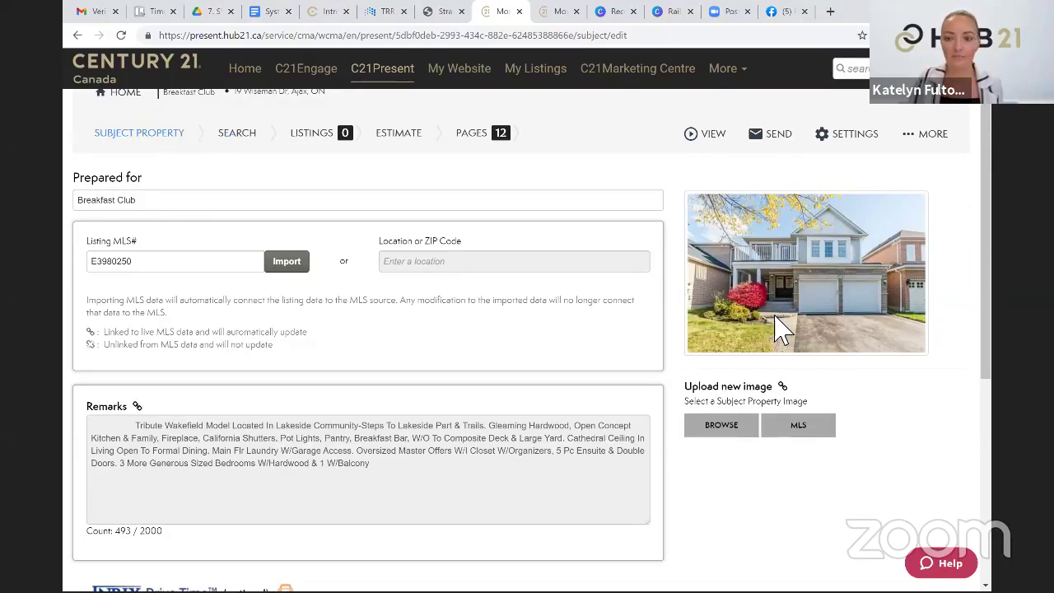
{"action": "scroll", "coordinate": [778, 330], "scroll_direction": "down", "scroll_amount": 1}
{"action": "scroll", "coordinate": [783, 247], "scroll_direction": "up", "scroll_amount": 2}
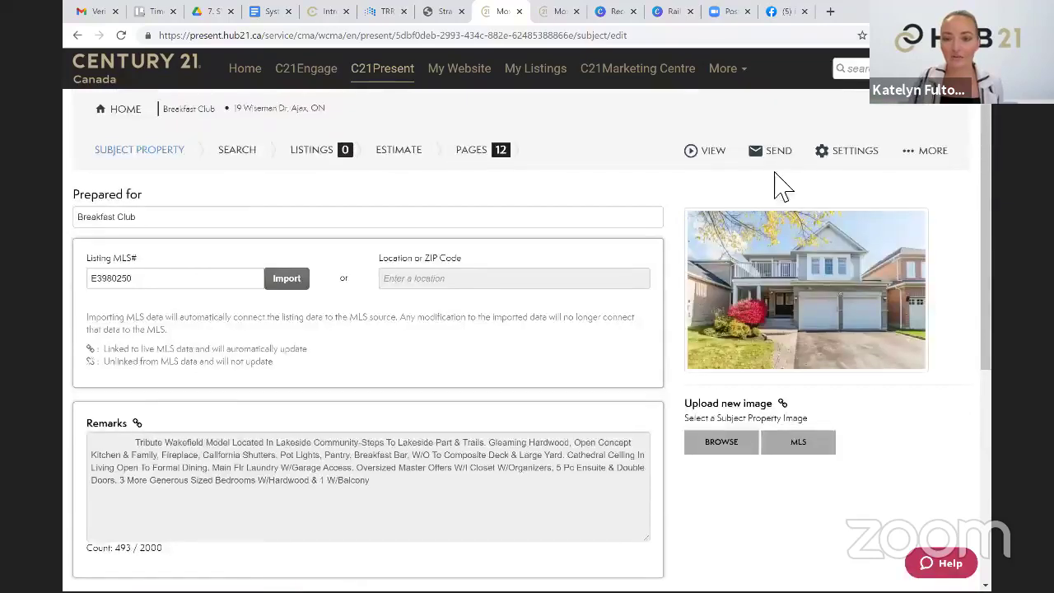
{"action": "scroll", "coordinate": [782, 396], "scroll_direction": "down", "scroll_amount": 10}
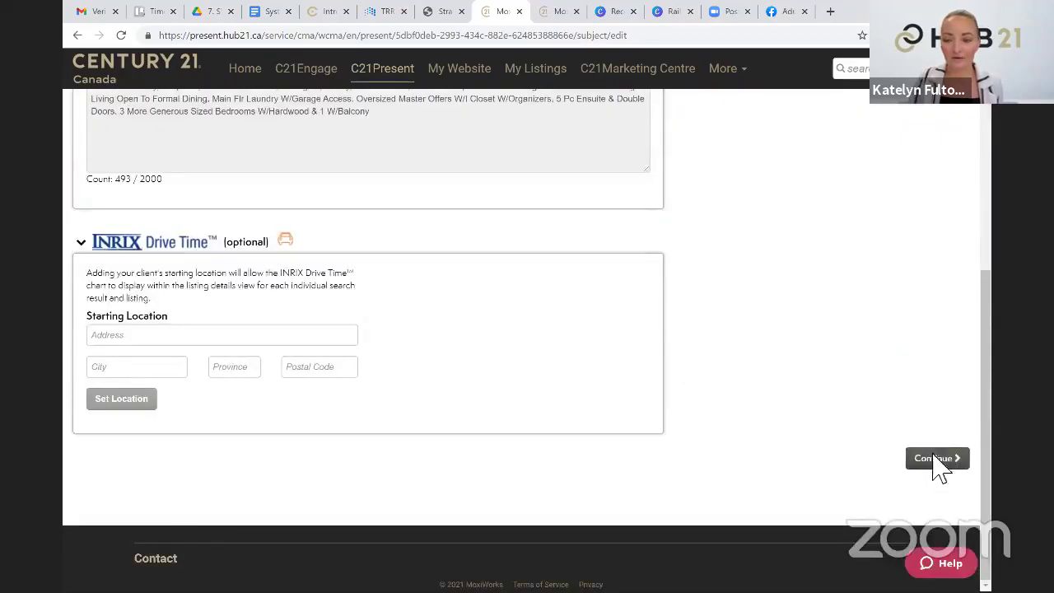
{"action": "left_click", "coordinate": [936, 461]}
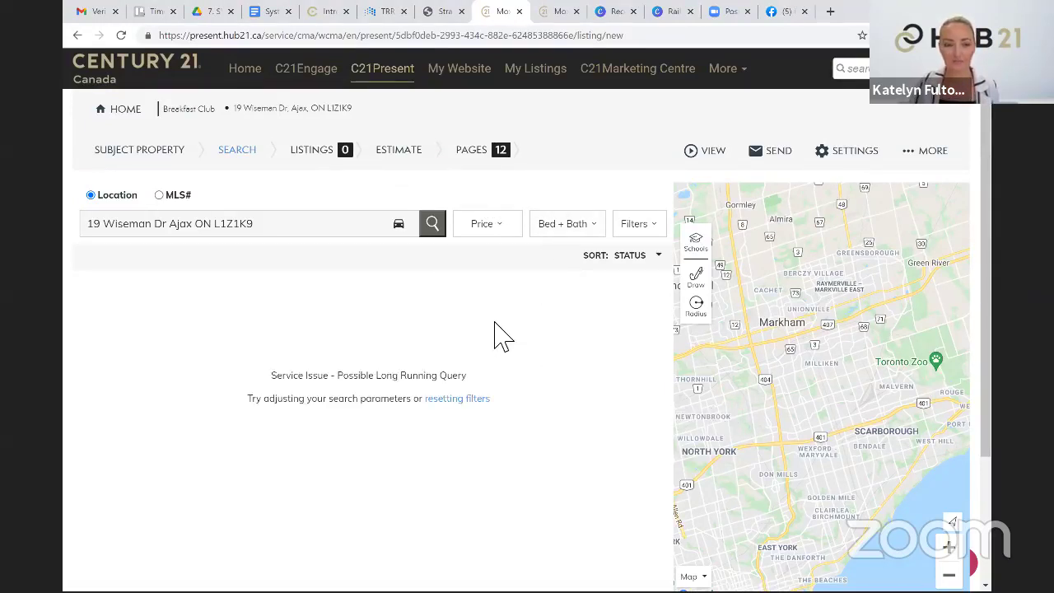
Start a new seller presentation using the Default seller template
{"action": "left_click", "coordinate": [139, 149]}
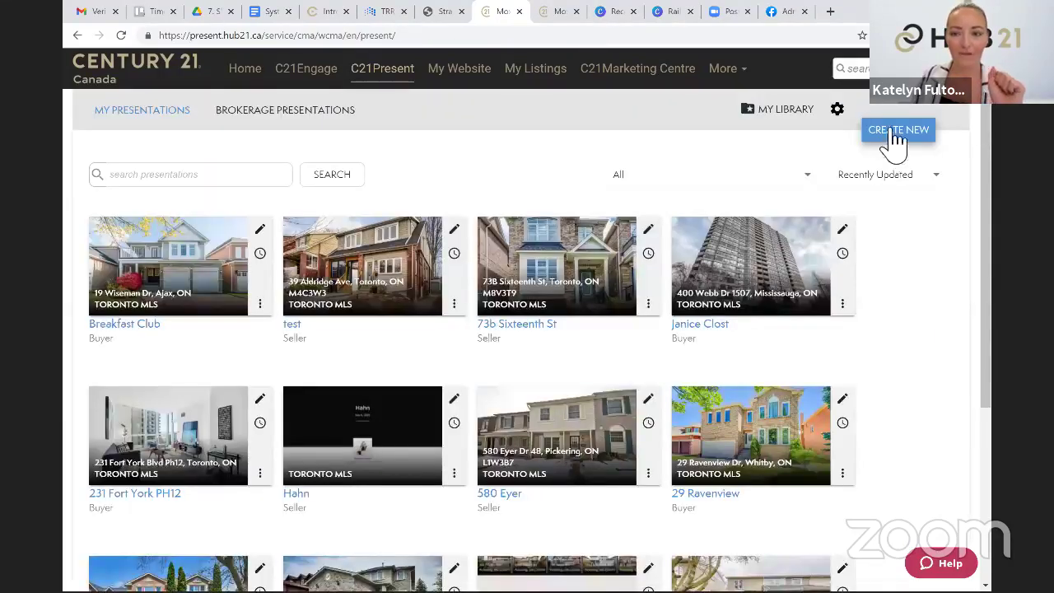
{"action": "left_click", "coordinate": [885, 140]}
{"action": "left_click", "coordinate": [338, 342]}
{"action": "left_click", "coordinate": [651, 494]}
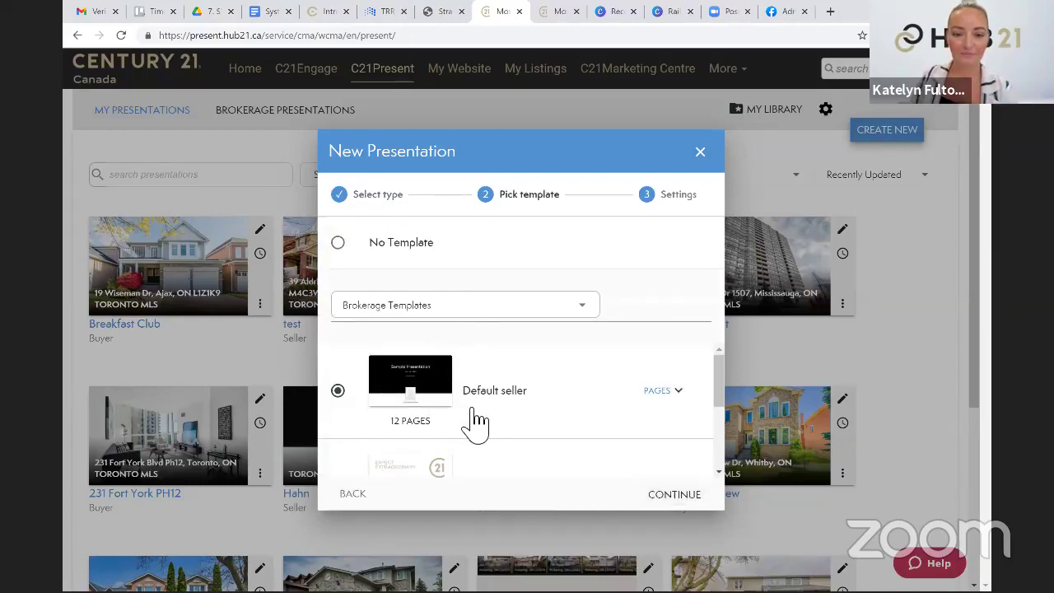
{"action": "left_click", "coordinate": [675, 495]}
Name the presentation 'Breakfast Club', create it and open its Subject Property page
{"action": "left_click", "coordinate": [473, 255]}
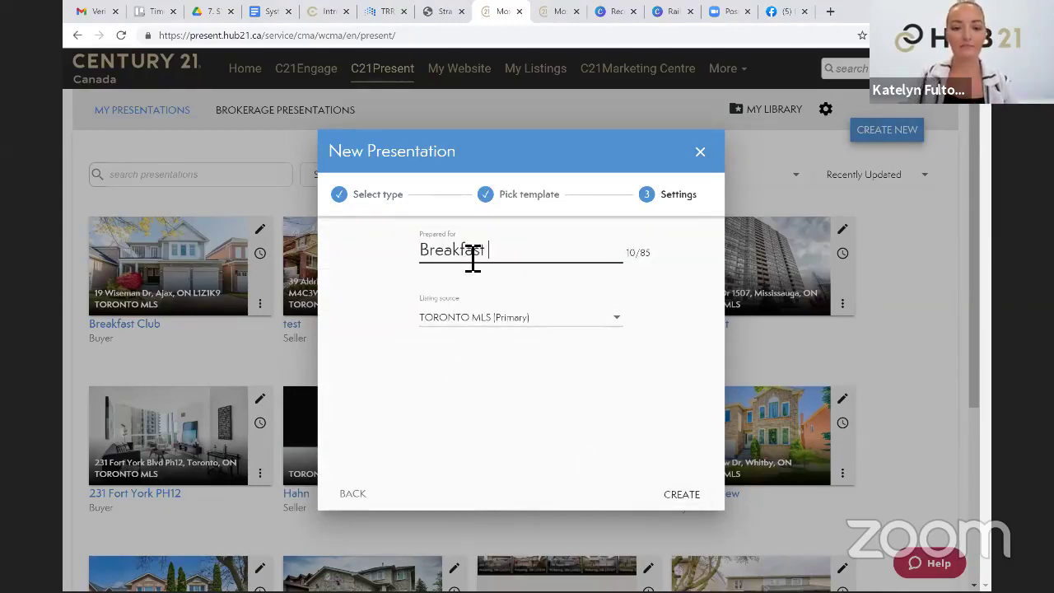
{"action": "type", "text": "Breakfast Club"}
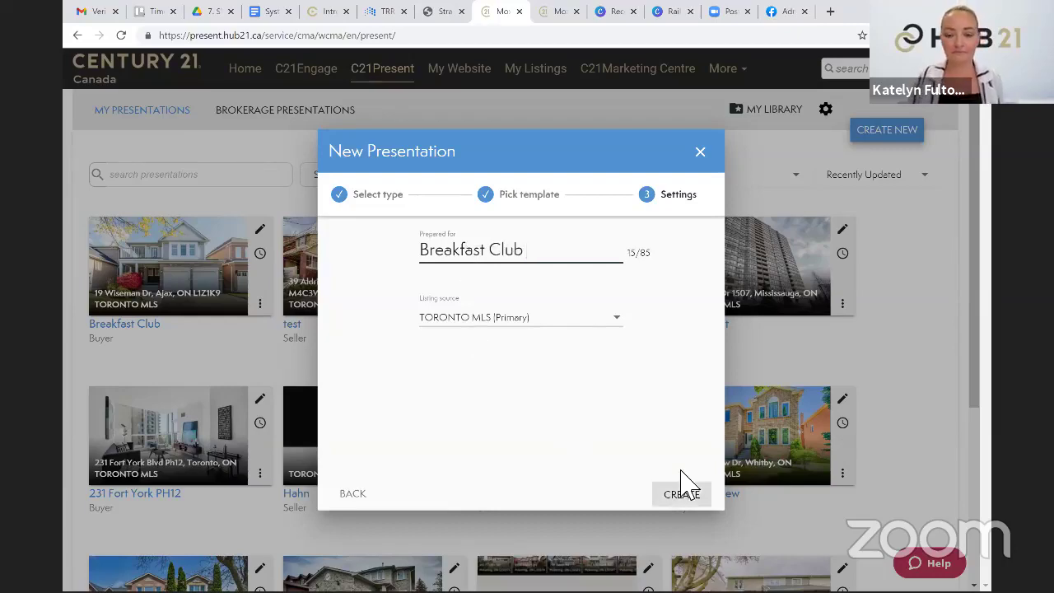
{"action": "left_click", "coordinate": [679, 495]}
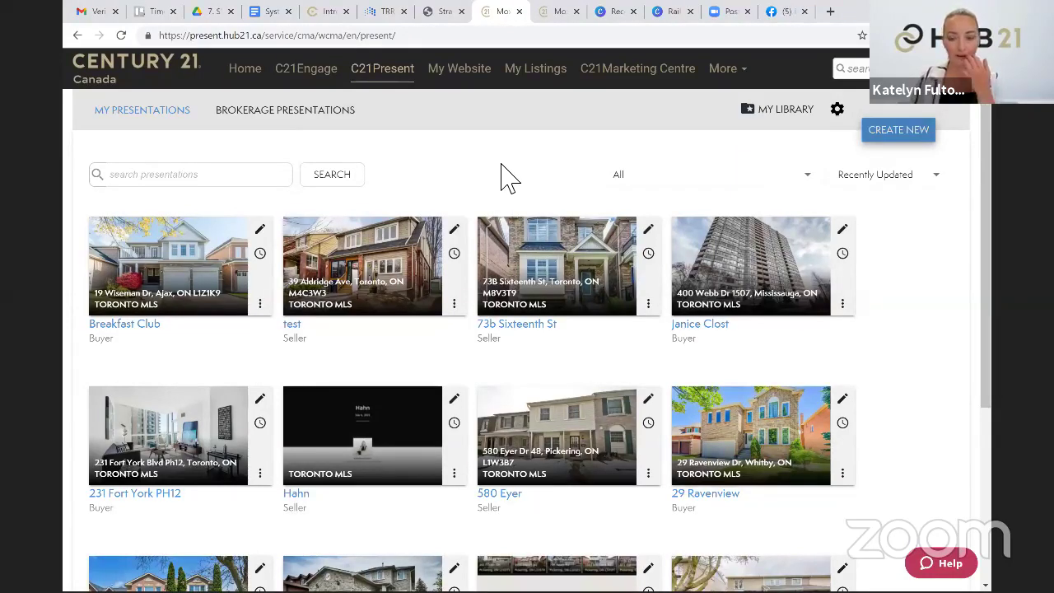
{"action": "left_click", "coordinate": [550, 323]}
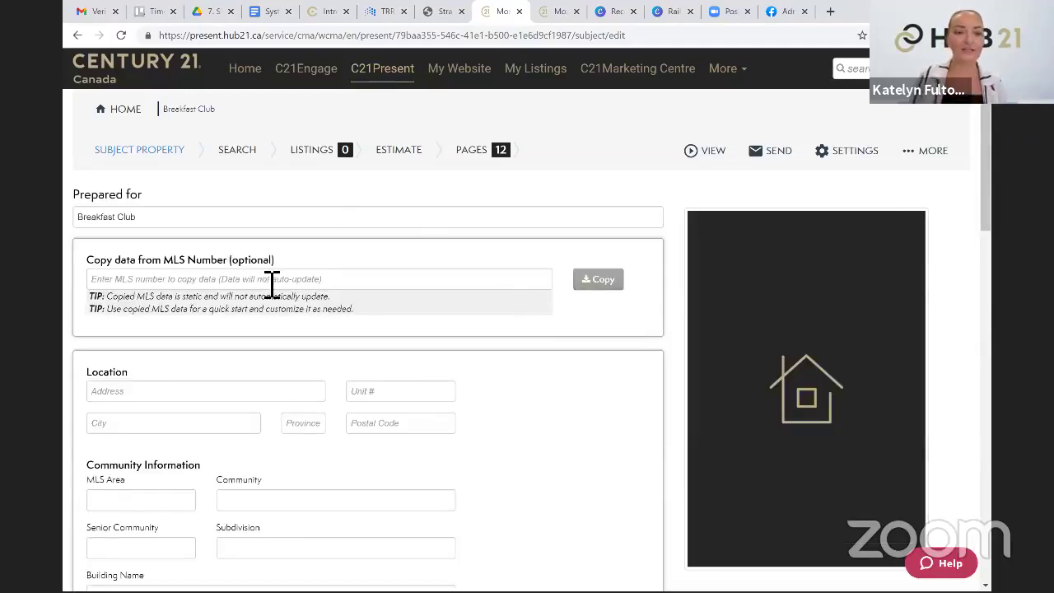
Copy the data from MLS number E3980250 into the Subject Property page
{"action": "left_click", "coordinate": [268, 280]}
{"action": "key", "text": "ctrl+v"}
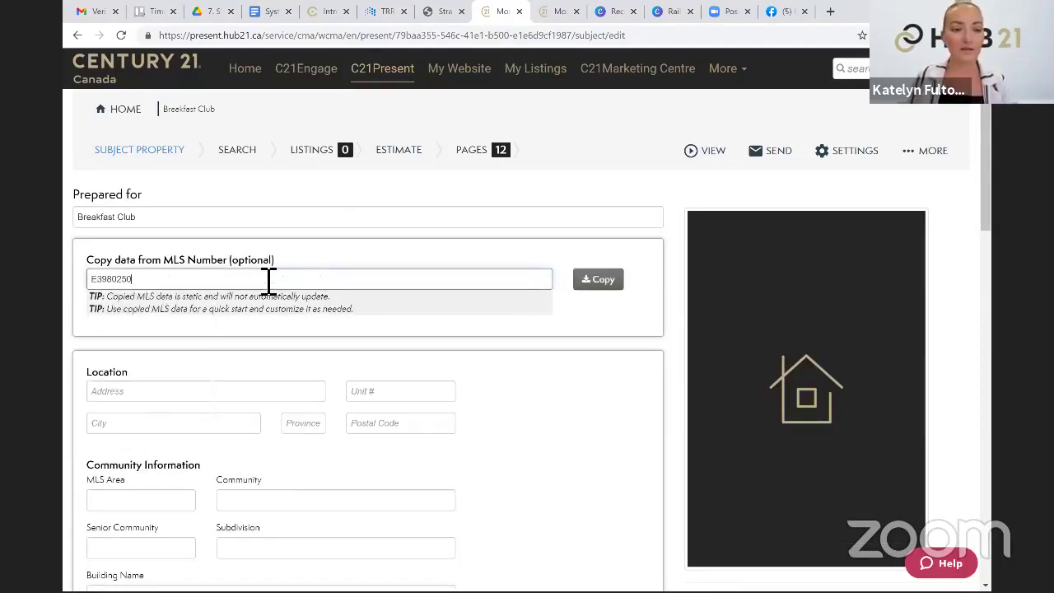
{"action": "left_click", "coordinate": [596, 281]}
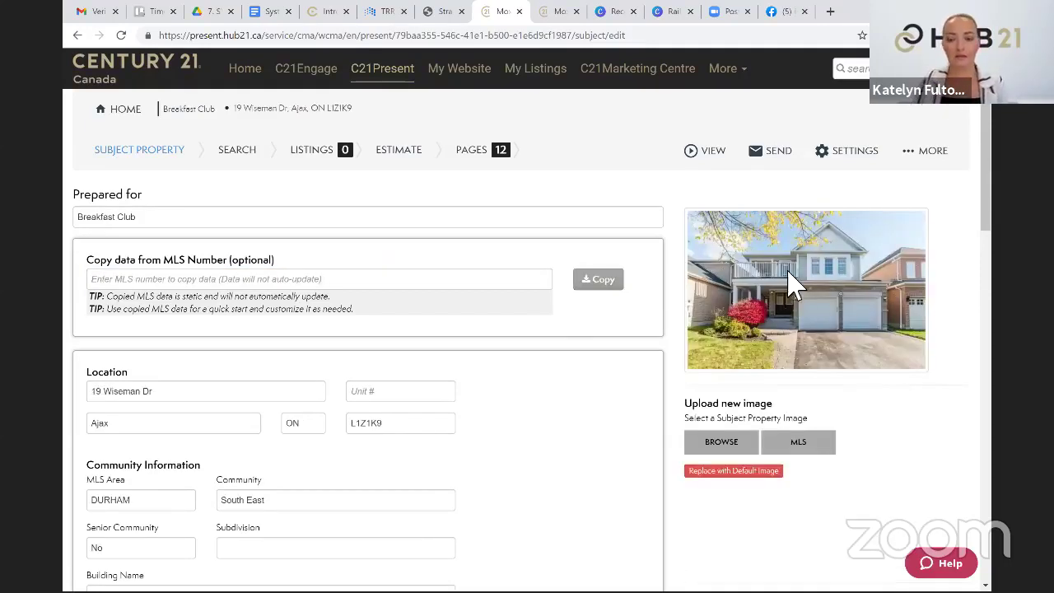
{"action": "scroll", "coordinate": [234, 230], "scroll_direction": "down", "scroll_amount": 3}
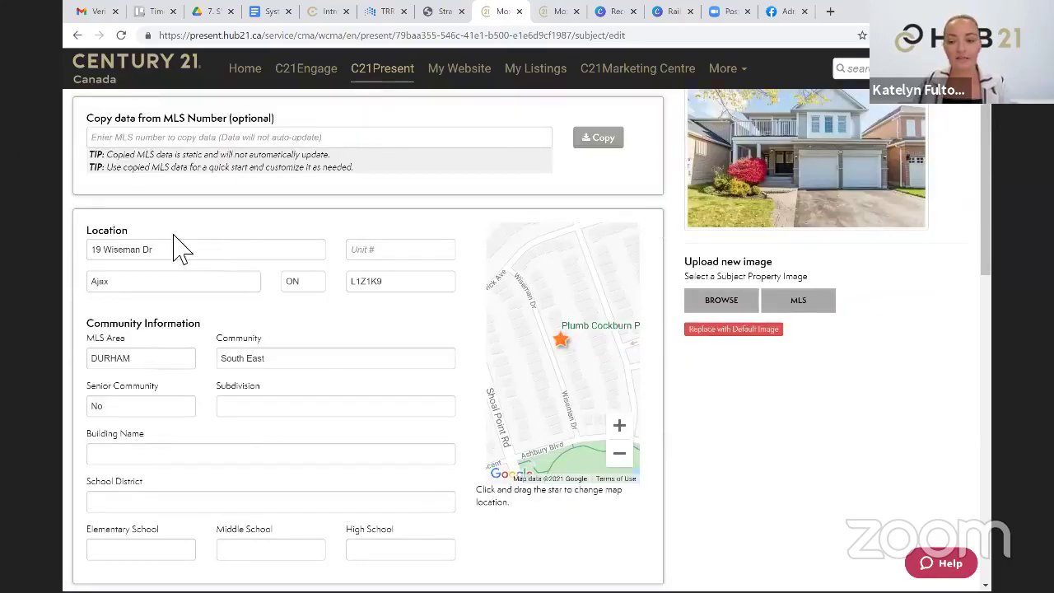
{"action": "scroll", "coordinate": [152, 230], "scroll_direction": "down", "scroll_amount": 1}
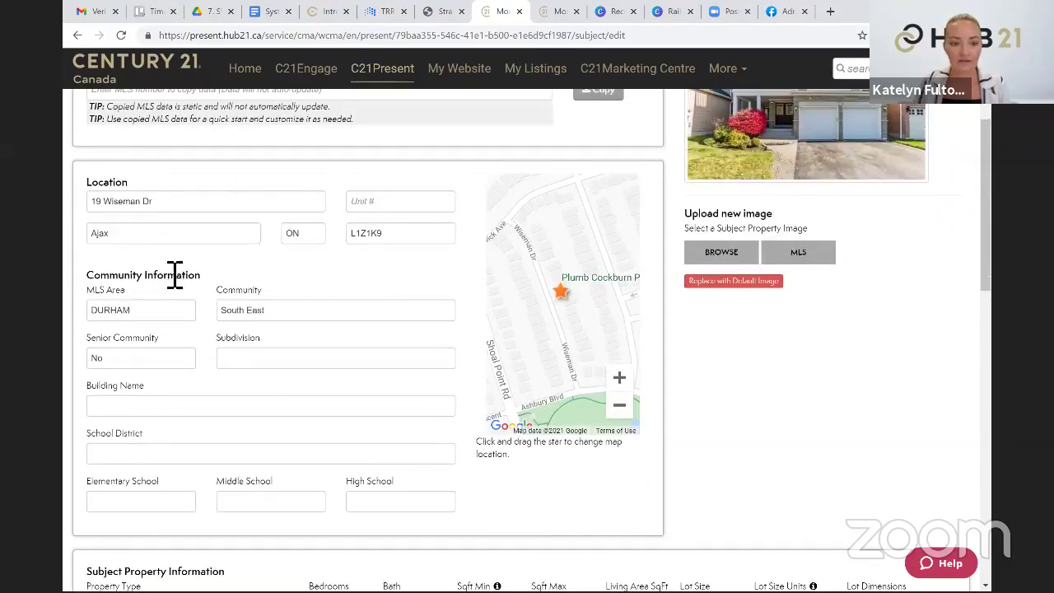
{"action": "scroll", "coordinate": [238, 369], "scroll_direction": "down", "scroll_amount": 1}
{"action": "scroll", "coordinate": [403, 371], "scroll_direction": "down", "scroll_amount": 3}
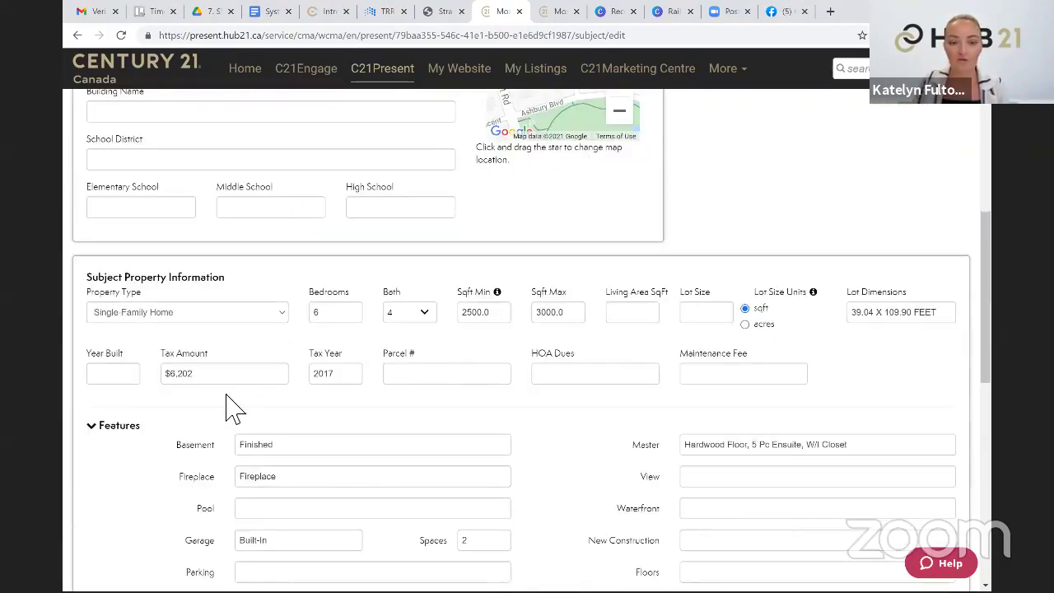
{"action": "scroll", "coordinate": [851, 294], "scroll_direction": "down", "scroll_amount": 1}
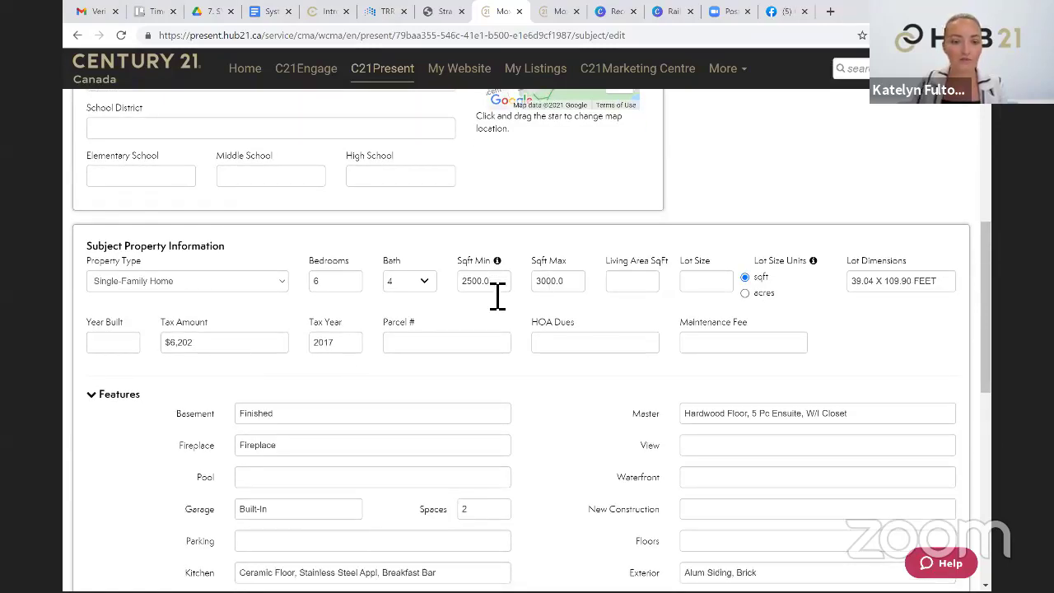
{"action": "scroll", "coordinate": [497, 297], "scroll_direction": "down", "scroll_amount": 2}
{"action": "scroll", "coordinate": [370, 305], "scroll_direction": "down", "scroll_amount": 2}
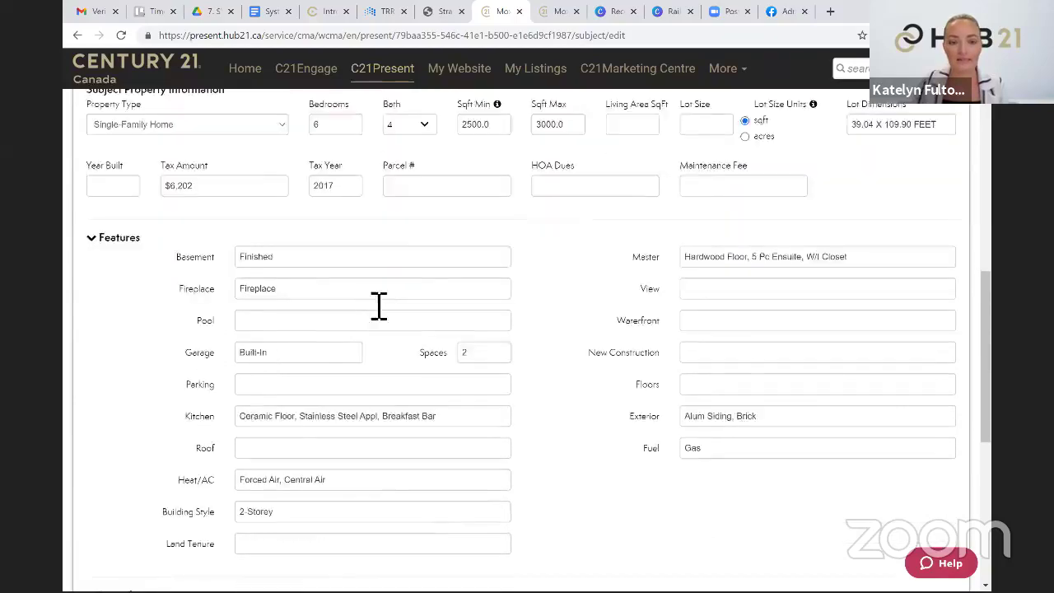
{"action": "scroll", "coordinate": [680, 350], "scroll_direction": "down", "scroll_amount": 4}
{"action": "scroll", "coordinate": [678, 357], "scroll_direction": "down", "scroll_amount": 3}
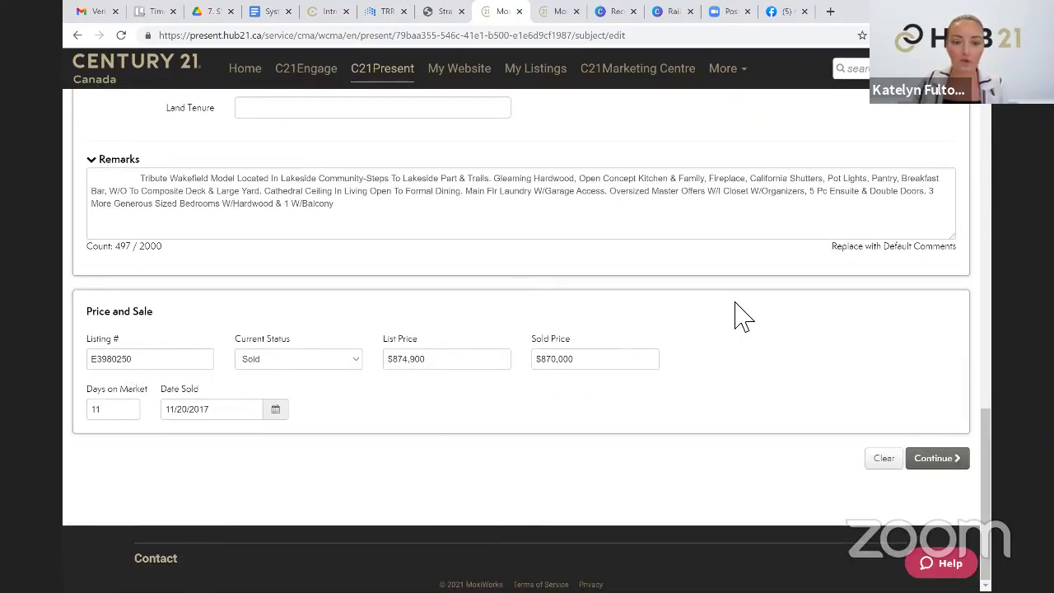
{"action": "left_click", "coordinate": [953, 468]}
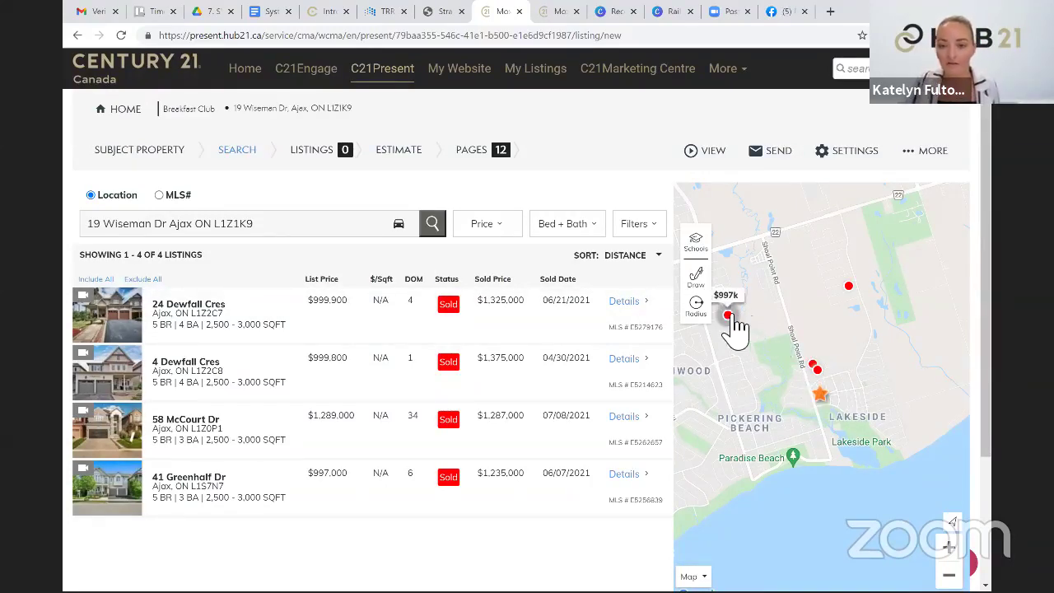
Sort the sold comparables by Date Listed and zoom the map out
{"action": "mouse_move", "coordinate": [827, 366]}
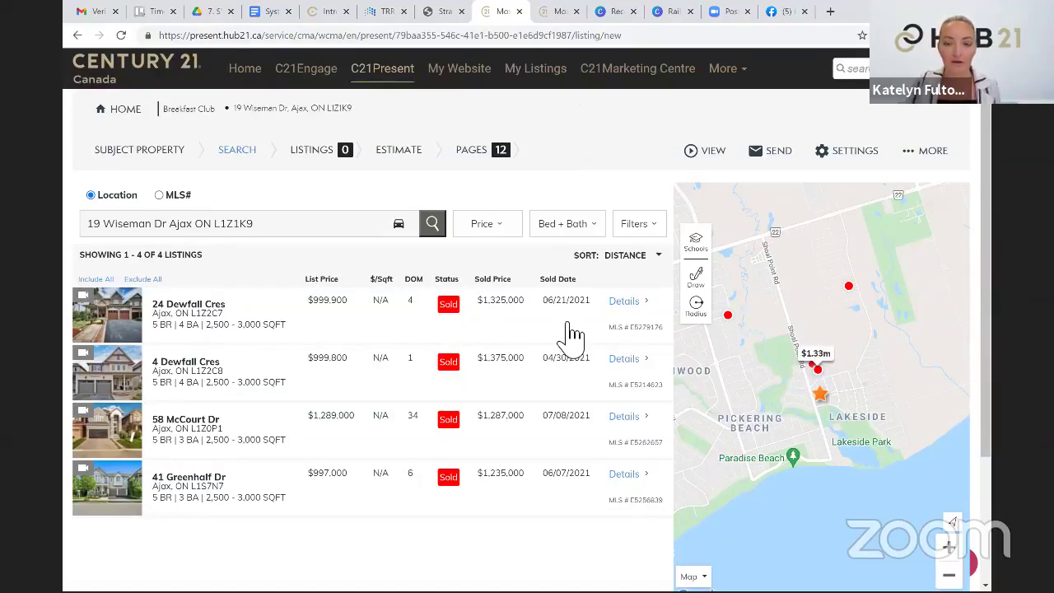
{"action": "left_click", "coordinate": [636, 262]}
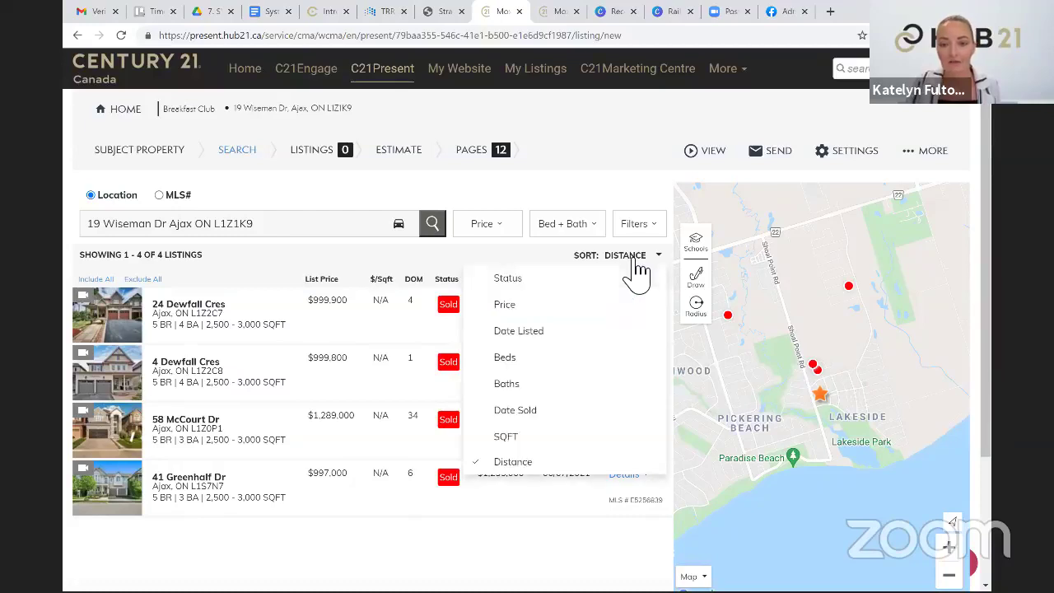
{"action": "left_click", "coordinate": [553, 337]}
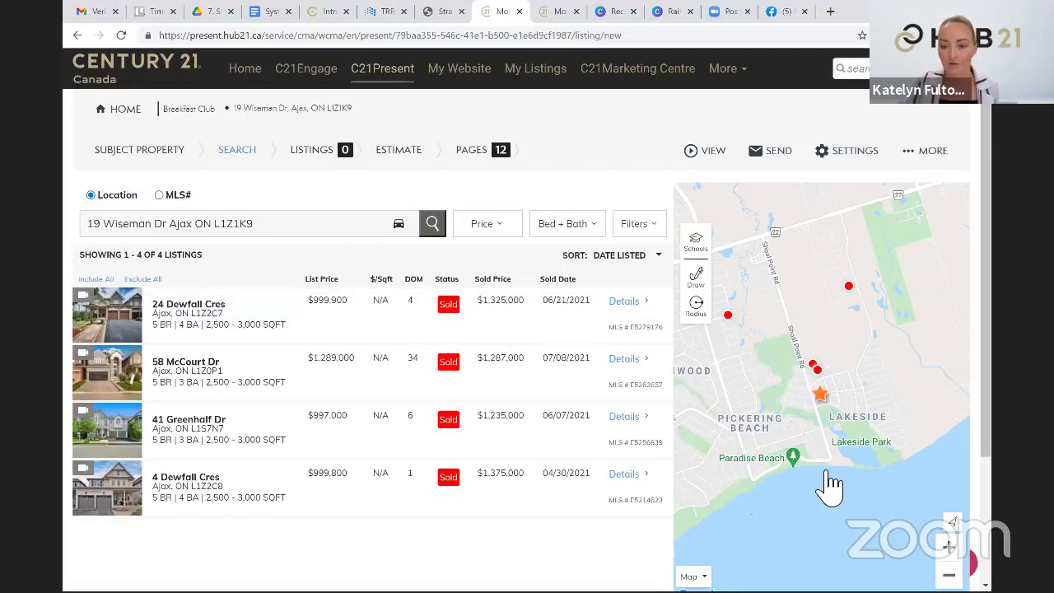
{"action": "scroll", "coordinate": [830, 485], "scroll_direction": "down", "scroll_amount": 1}
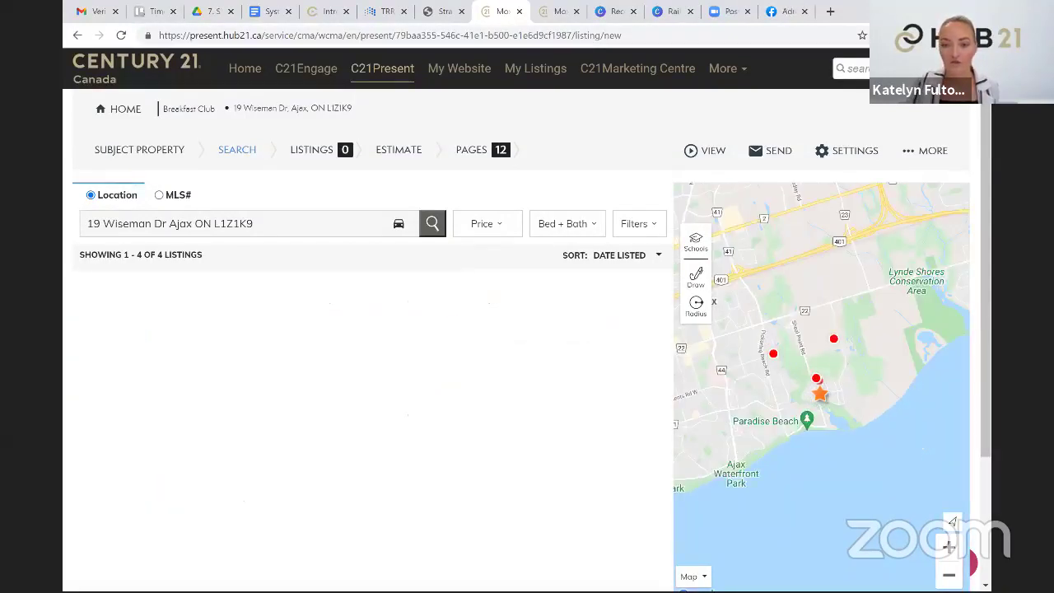
{"action": "left_click", "coordinate": [698, 280]}
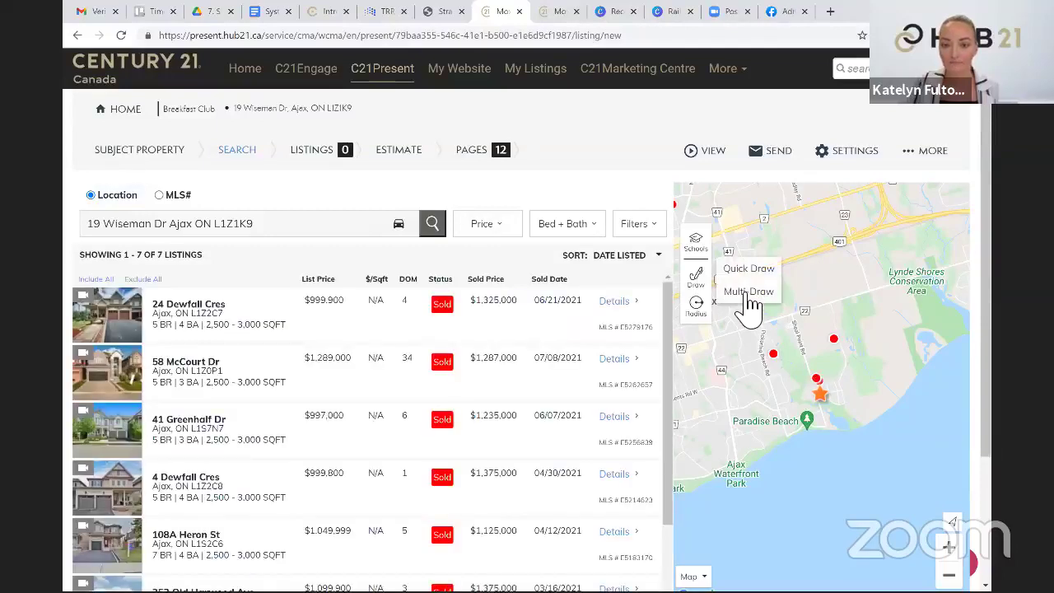
{"action": "left_click", "coordinate": [746, 301]}
{"action": "left_click", "coordinate": [712, 339]}
{"action": "left_click", "coordinate": [833, 302]}
{"action": "left_click", "coordinate": [880, 423]}
{"action": "left_click", "coordinate": [739, 484]}
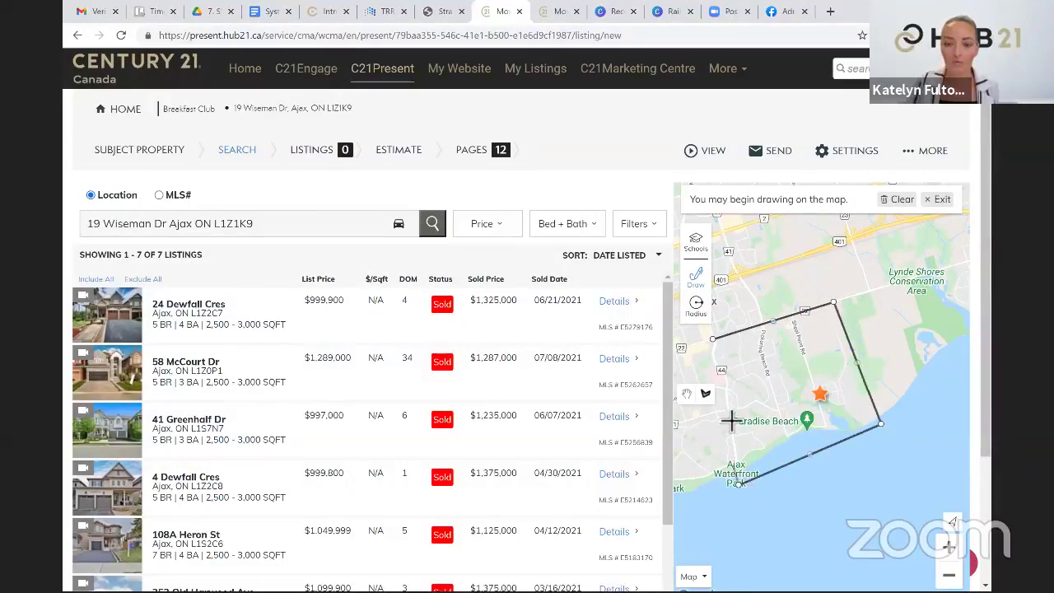
{"action": "left_click", "coordinate": [713, 339]}
{"action": "scroll", "coordinate": [722, 349], "scroll_direction": "down", "scroll_amount": 1}
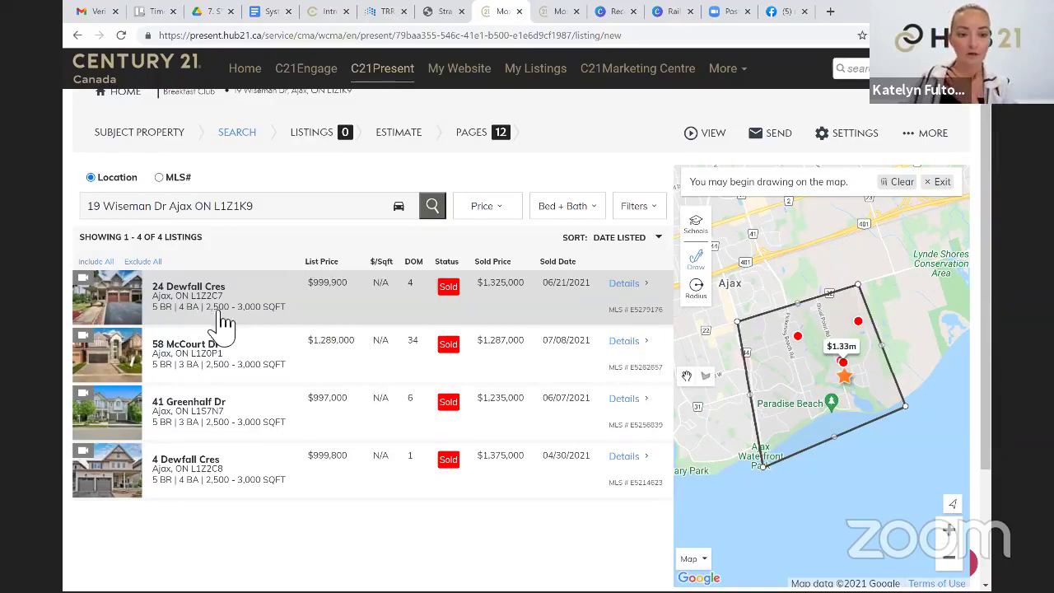
{"action": "left_click", "coordinate": [118, 312]}
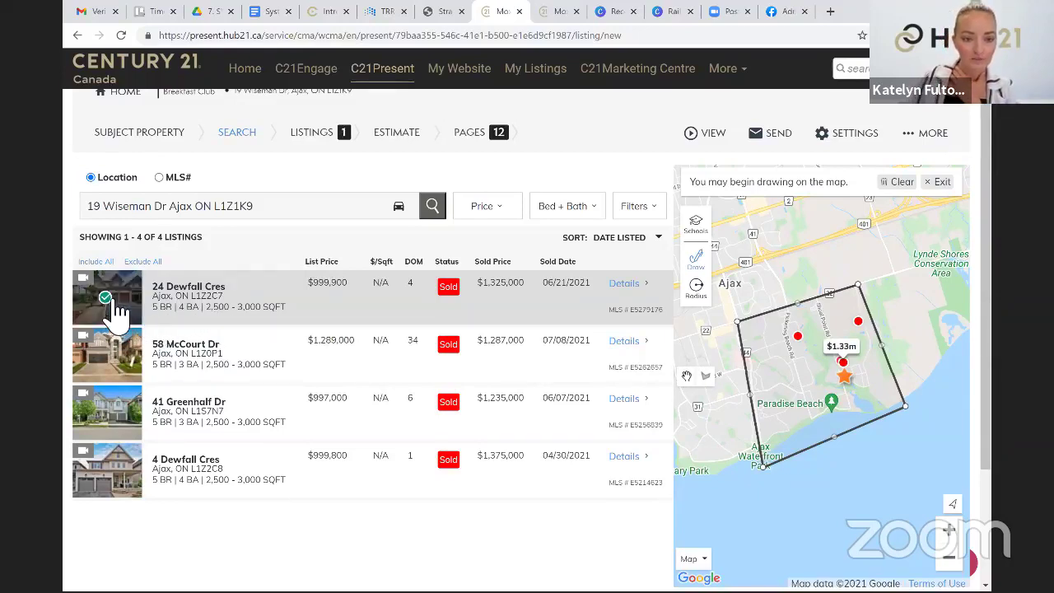
{"action": "left_click", "coordinate": [113, 362]}
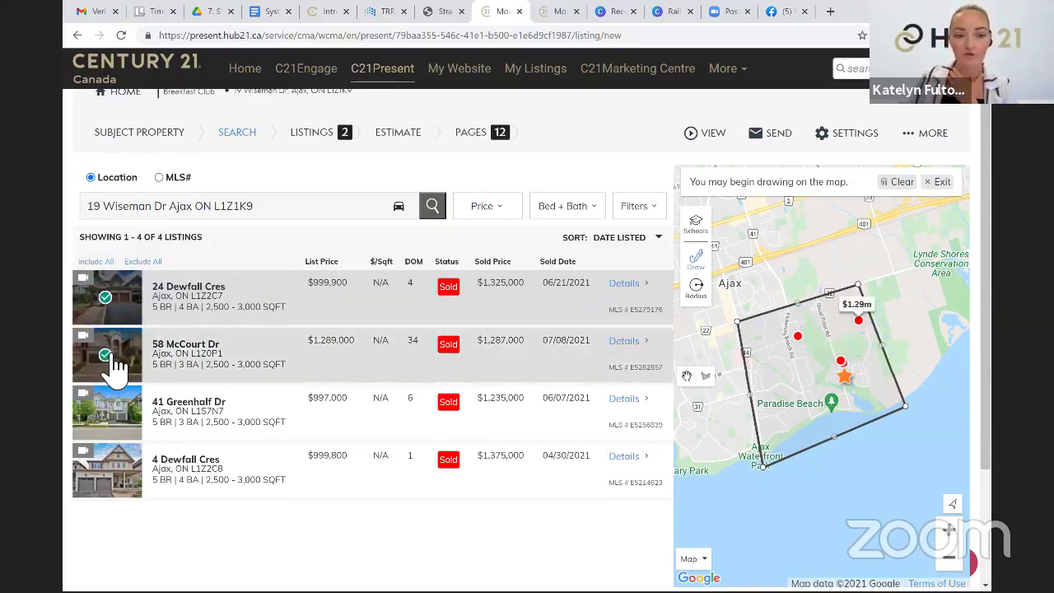
{"action": "left_click", "coordinate": [111, 408]}
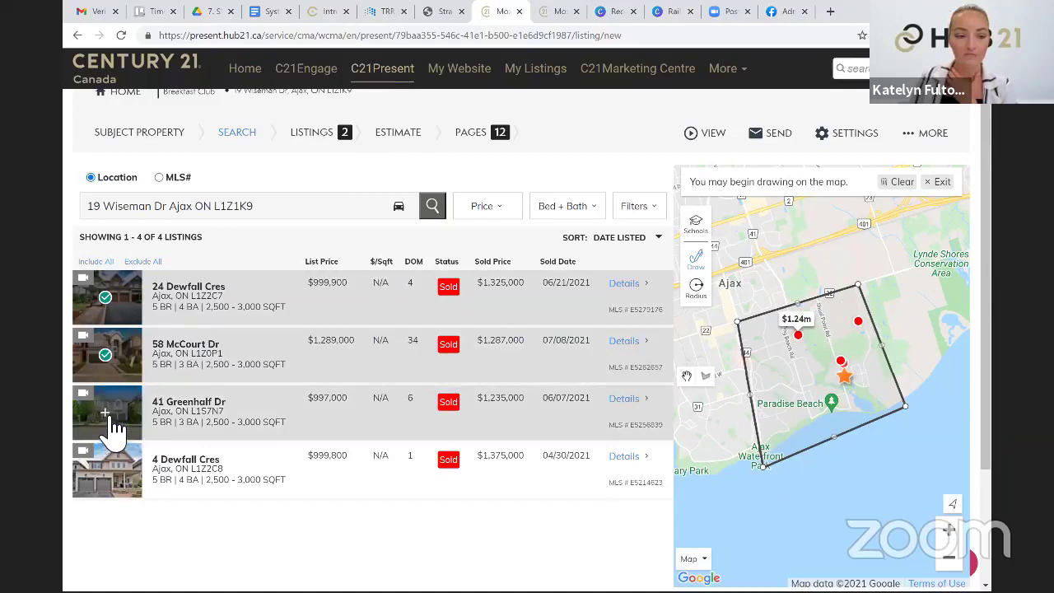
{"action": "left_click", "coordinate": [118, 481]}
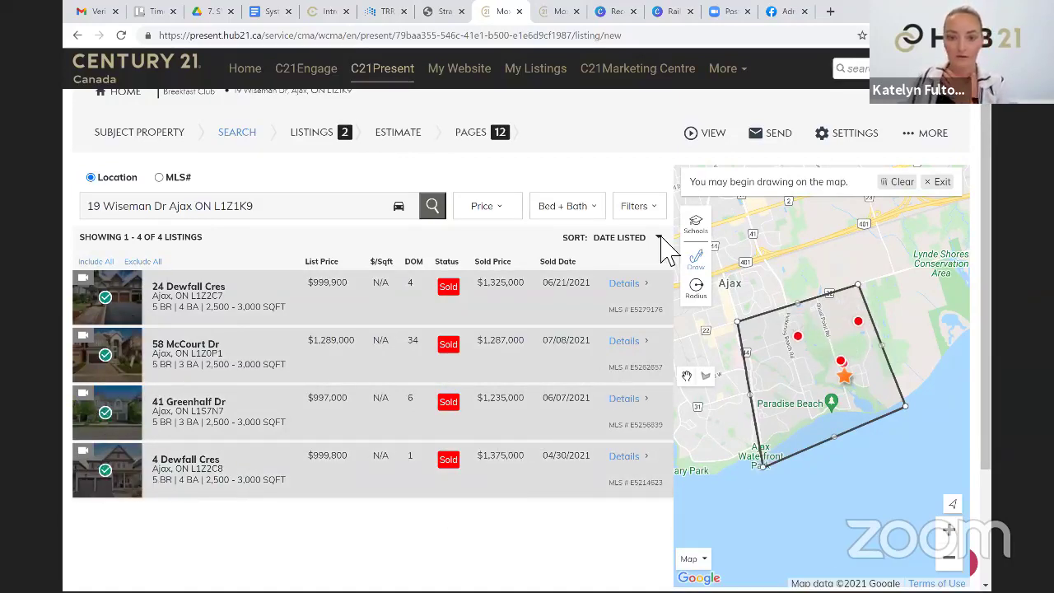
{"action": "left_click", "coordinate": [635, 287]}
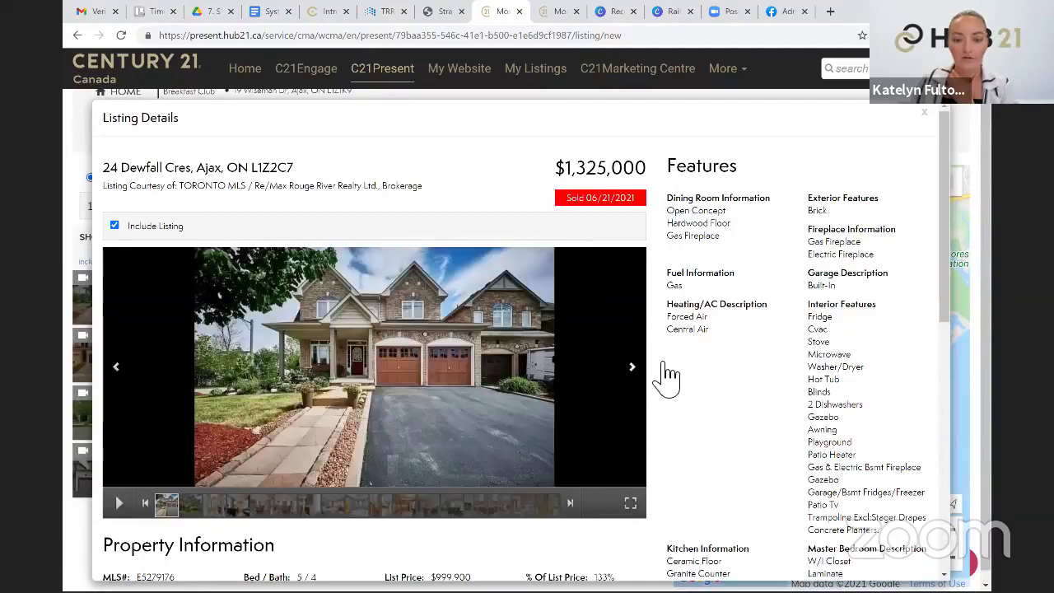
{"action": "left_click", "coordinate": [647, 369]}
{"action": "left_click", "coordinate": [646, 369]}
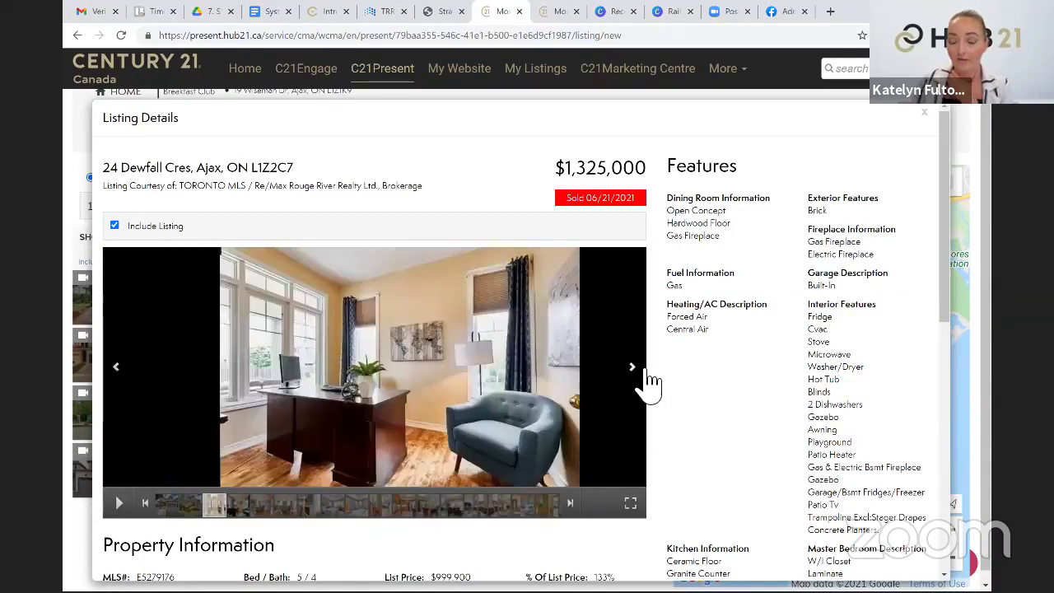
{"action": "left_click", "coordinate": [649, 379]}
{"action": "left_click", "coordinate": [647, 380]}
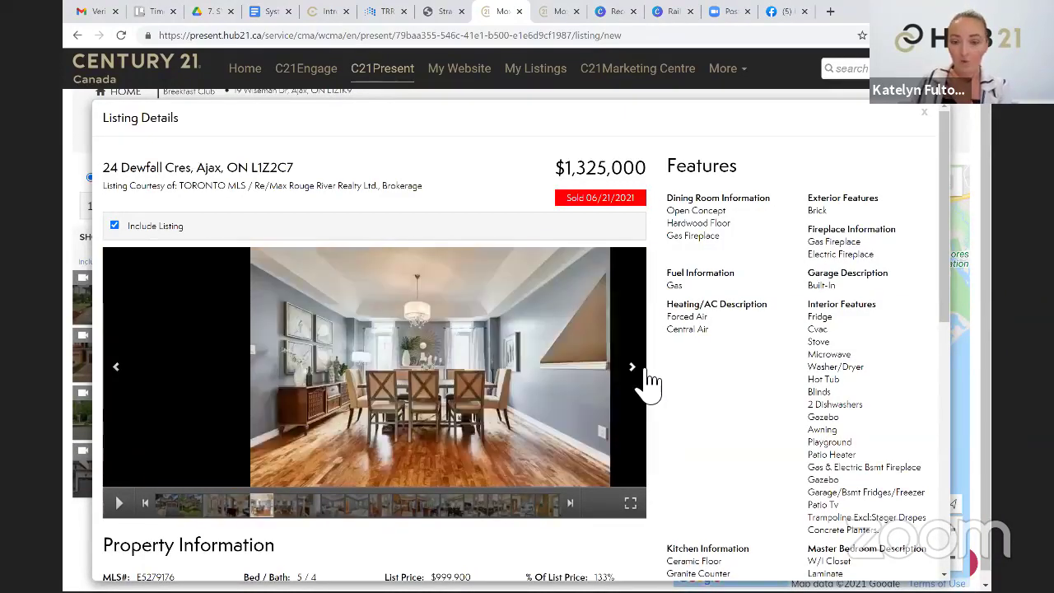
{"action": "left_click", "coordinate": [648, 381]}
{"action": "scroll", "coordinate": [815, 344], "scroll_direction": "down", "scroll_amount": 6}
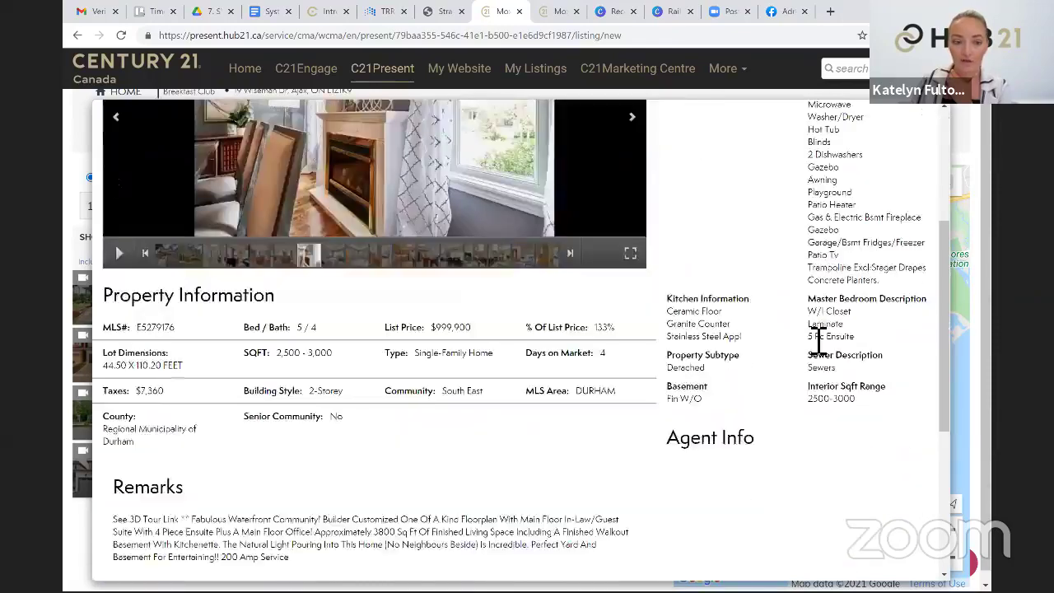
{"action": "scroll", "coordinate": [717, 357], "scroll_direction": "up", "scroll_amount": 8}
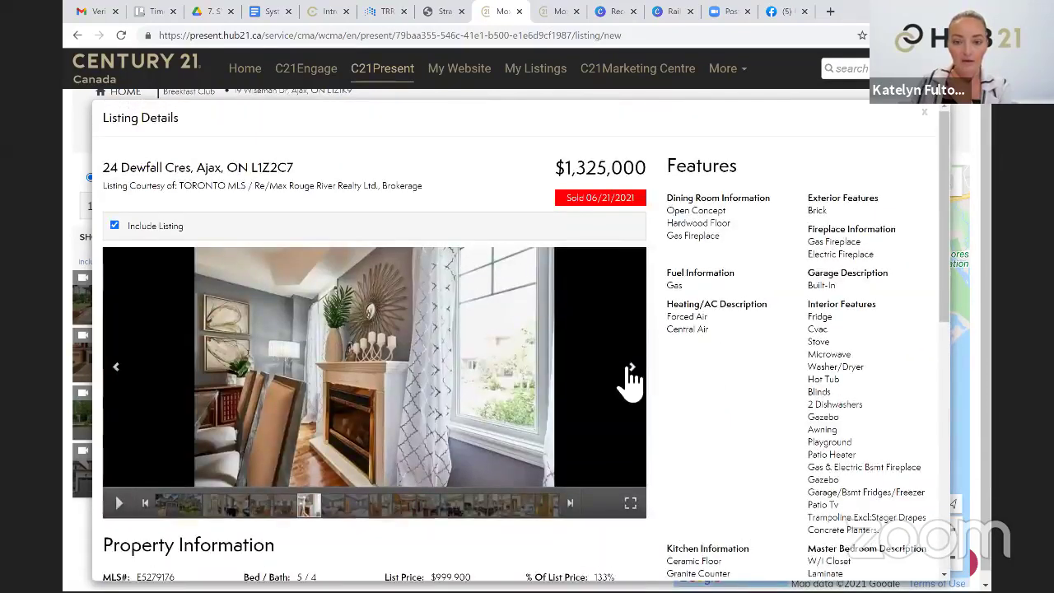
{"action": "left_click", "coordinate": [638, 380]}
{"action": "left_click", "coordinate": [639, 380]}
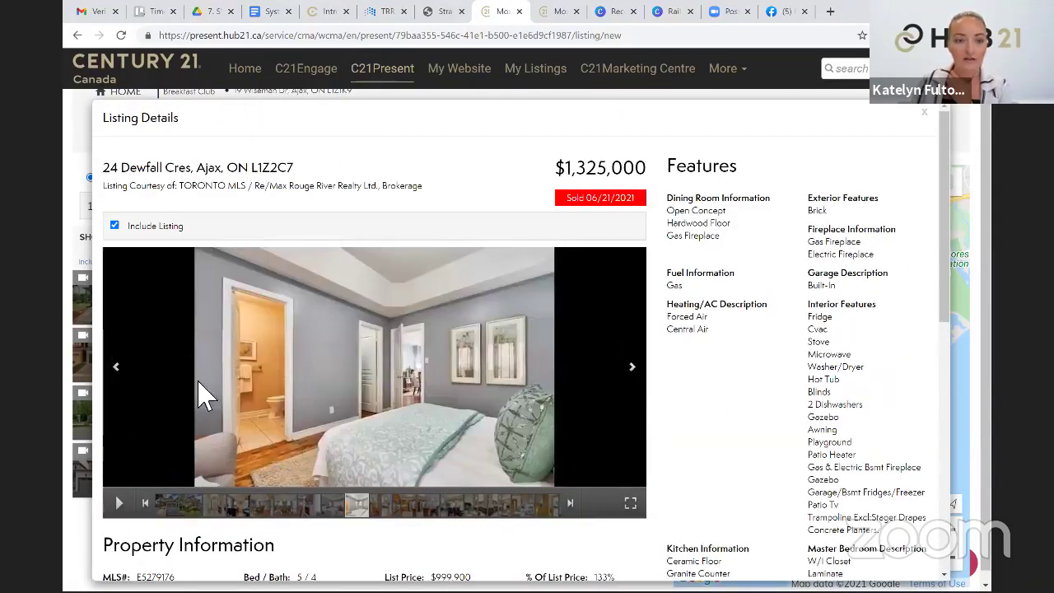
{"action": "left_click", "coordinate": [927, 114]}
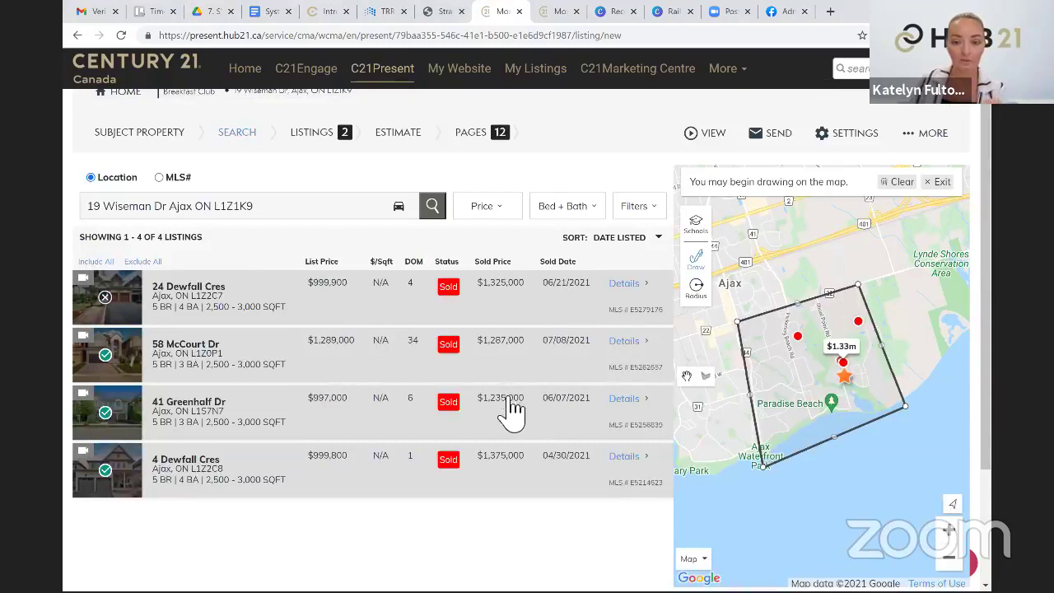
{"action": "left_click", "coordinate": [567, 208]}
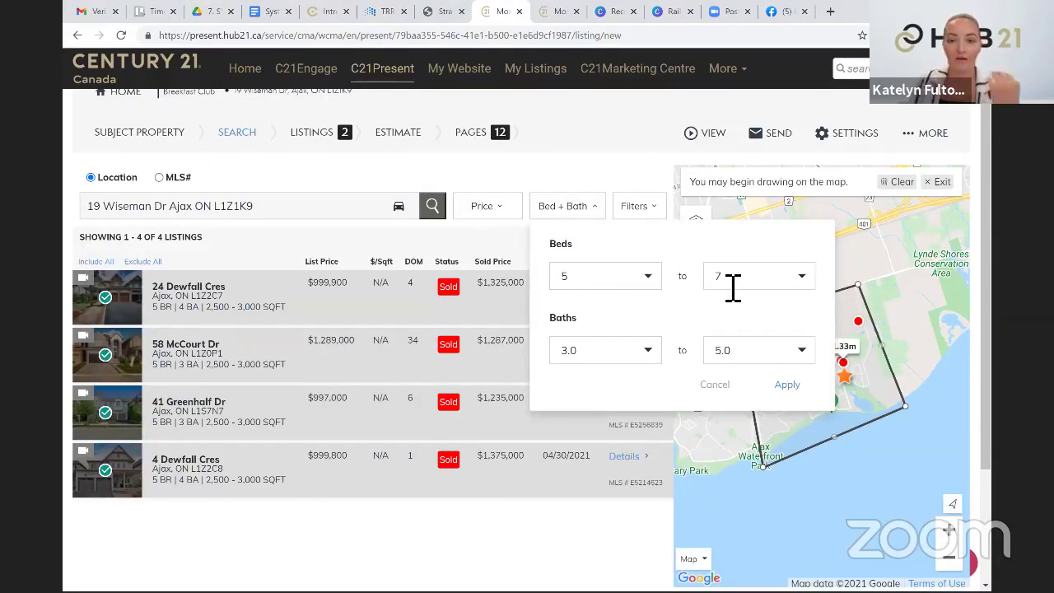
{"action": "left_click", "coordinate": [486, 208]}
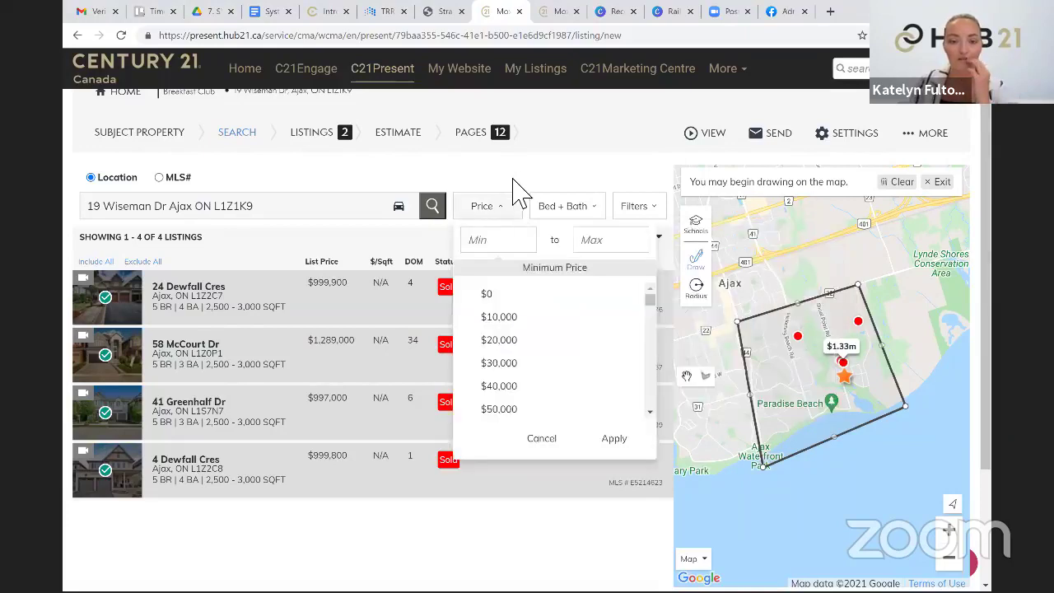
{"action": "left_click", "coordinate": [527, 185]}
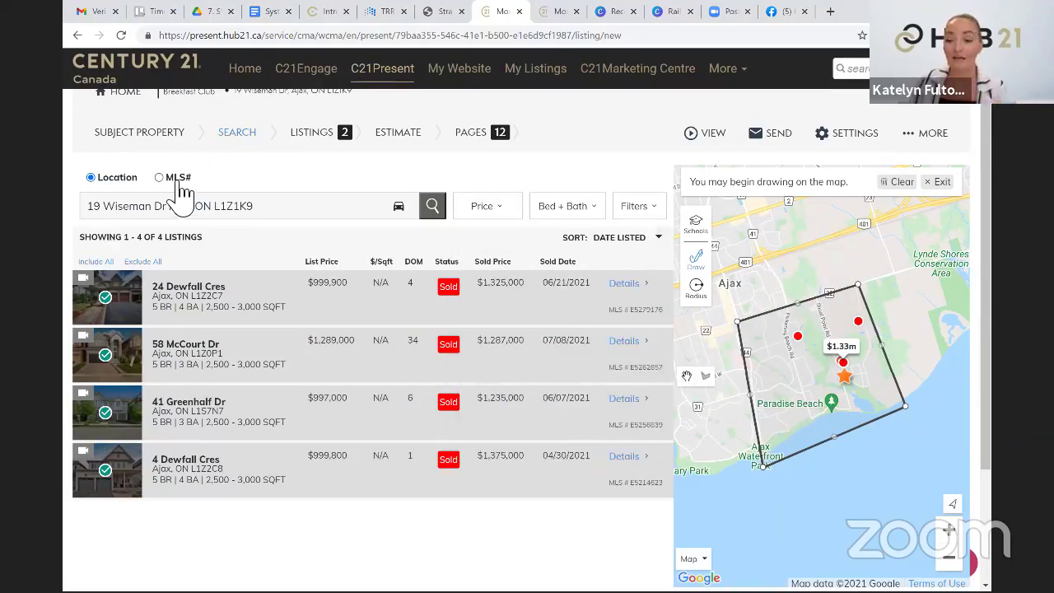
{"action": "left_click", "coordinate": [177, 362]}
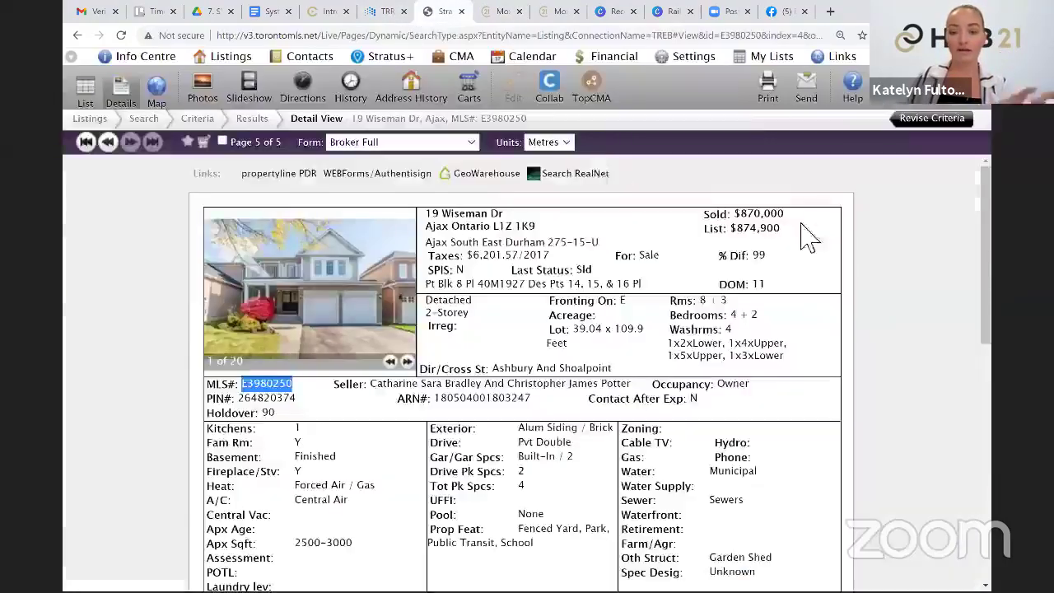
{"action": "left_click", "coordinate": [437, 10]}
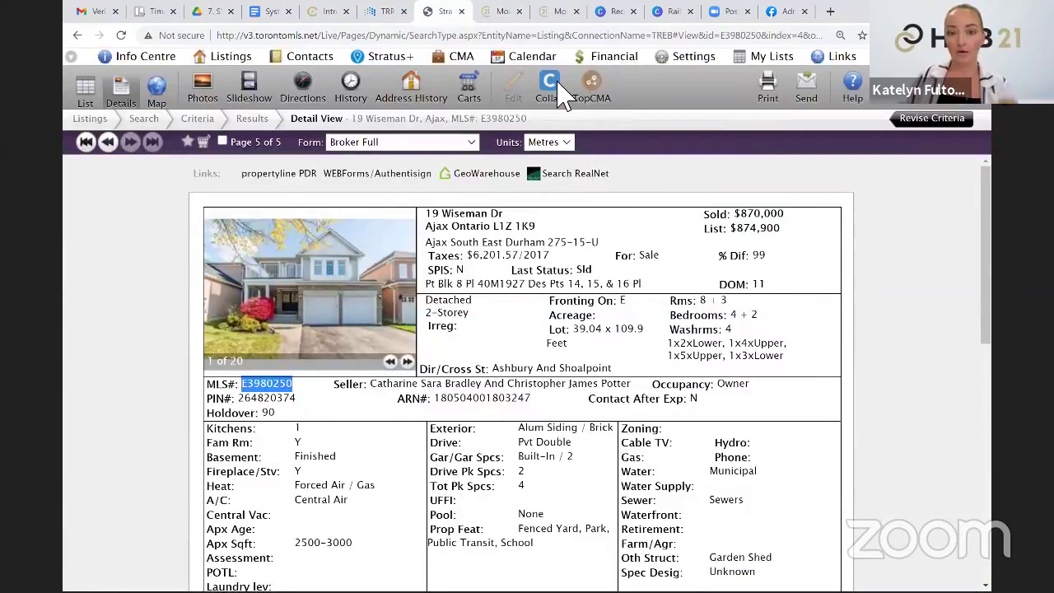
{"action": "left_click", "coordinate": [501, 11]}
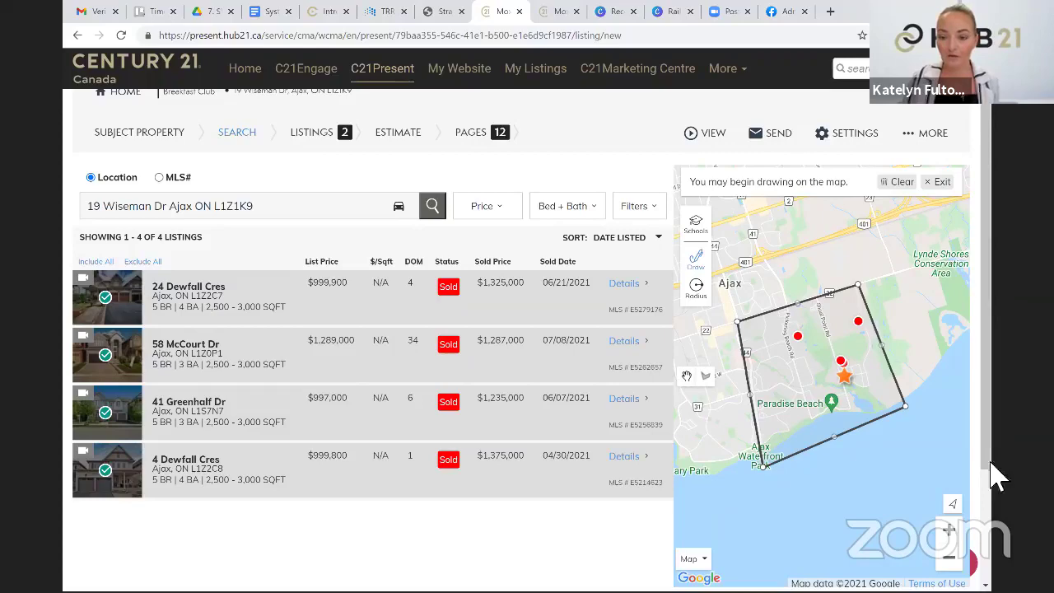
Continue to the Display Order page and look over the chosen comparables
{"action": "scroll", "coordinate": [990, 511], "scroll_direction": "down", "scroll_amount": 3}
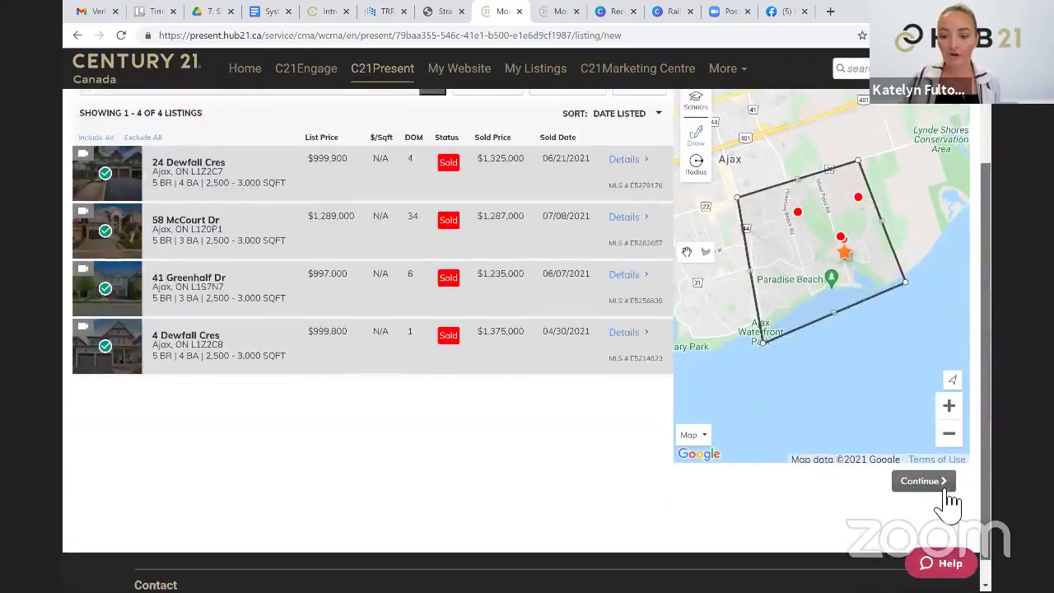
{"action": "left_click", "coordinate": [937, 500]}
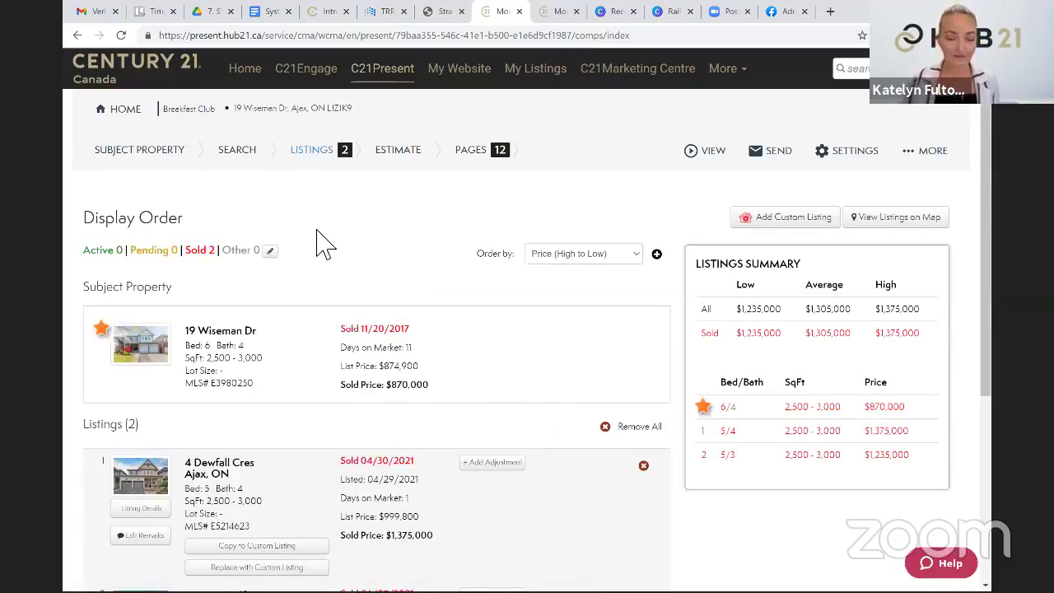
{"action": "scroll", "coordinate": [317, 255], "scroll_direction": "down", "scroll_amount": 1}
{"action": "scroll", "coordinate": [317, 255], "scroll_direction": "down", "scroll_amount": 1}
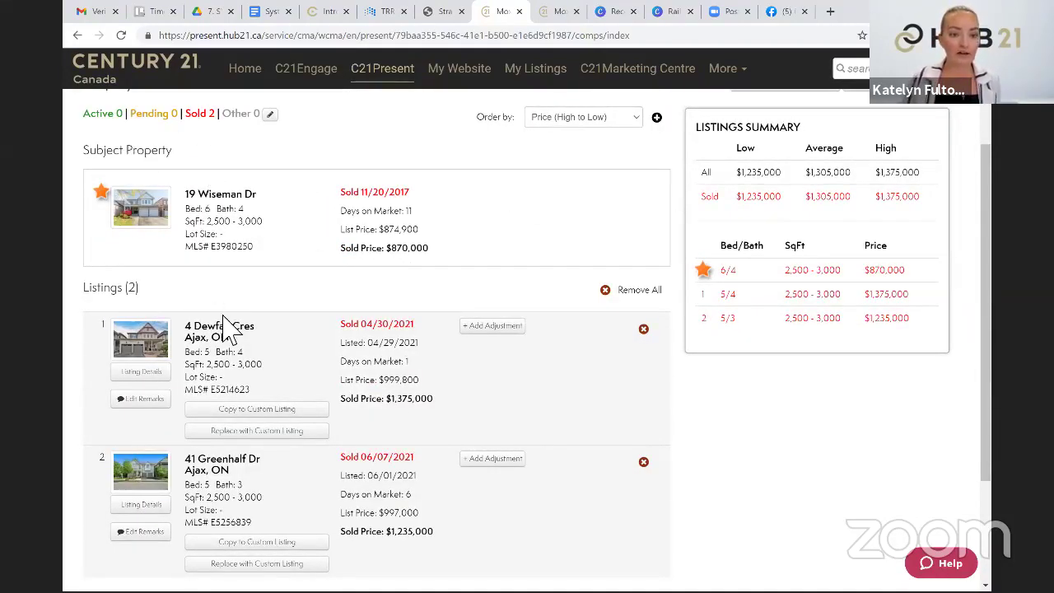
{"action": "scroll", "coordinate": [234, 337], "scroll_direction": "down", "scroll_amount": 2}
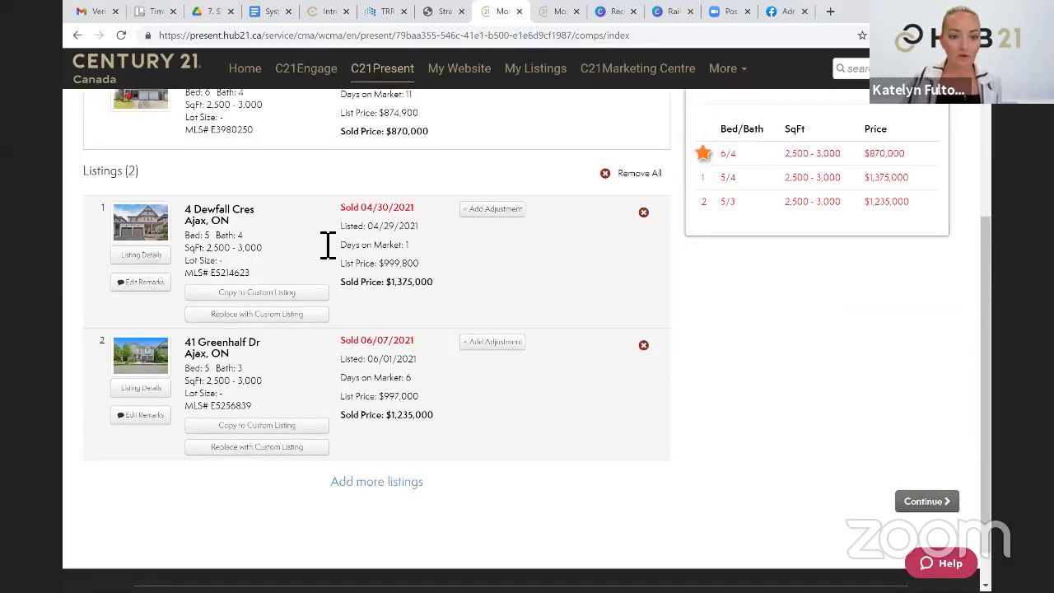
{"action": "scroll", "coordinate": [510, 246], "scroll_direction": "up", "scroll_amount": 5}
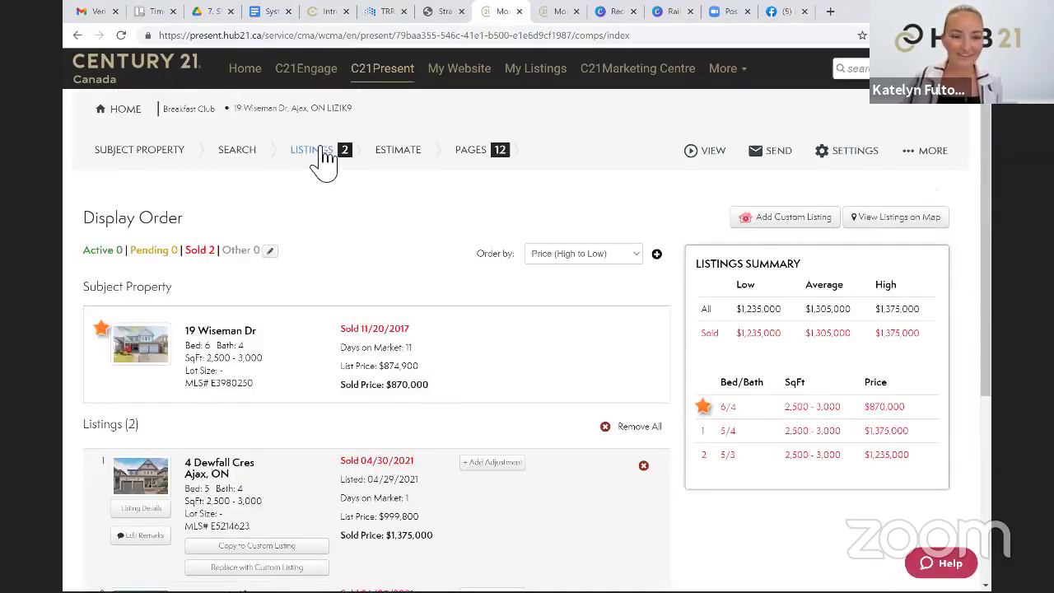
{"action": "left_click", "coordinate": [238, 158]}
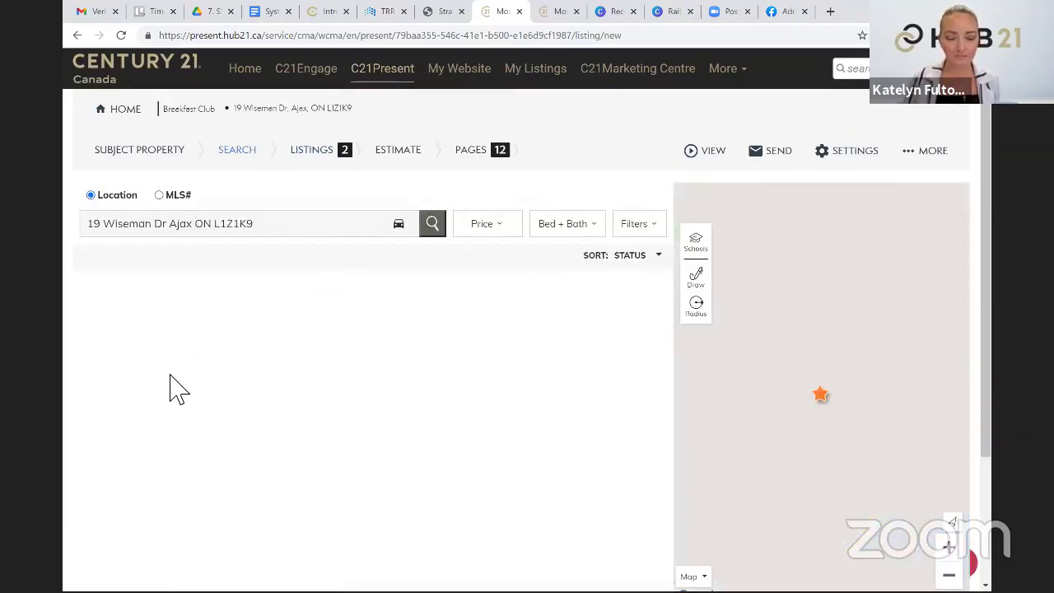
{"action": "left_click", "coordinate": [117, 333]}
{"action": "left_click", "coordinate": [109, 375]}
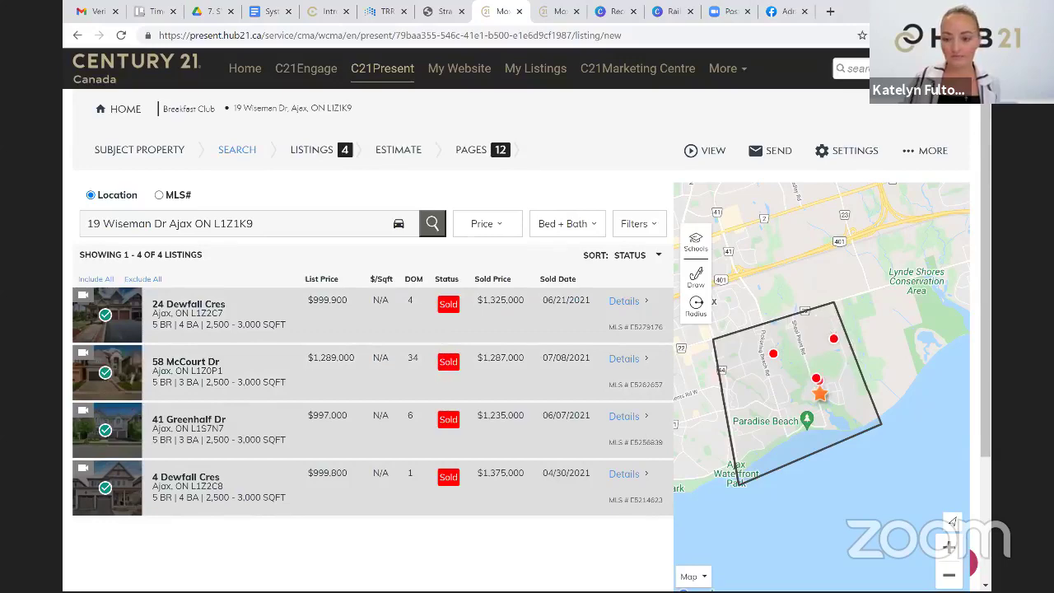
{"action": "scroll", "coordinate": [975, 494], "scroll_direction": "down", "scroll_amount": 2}
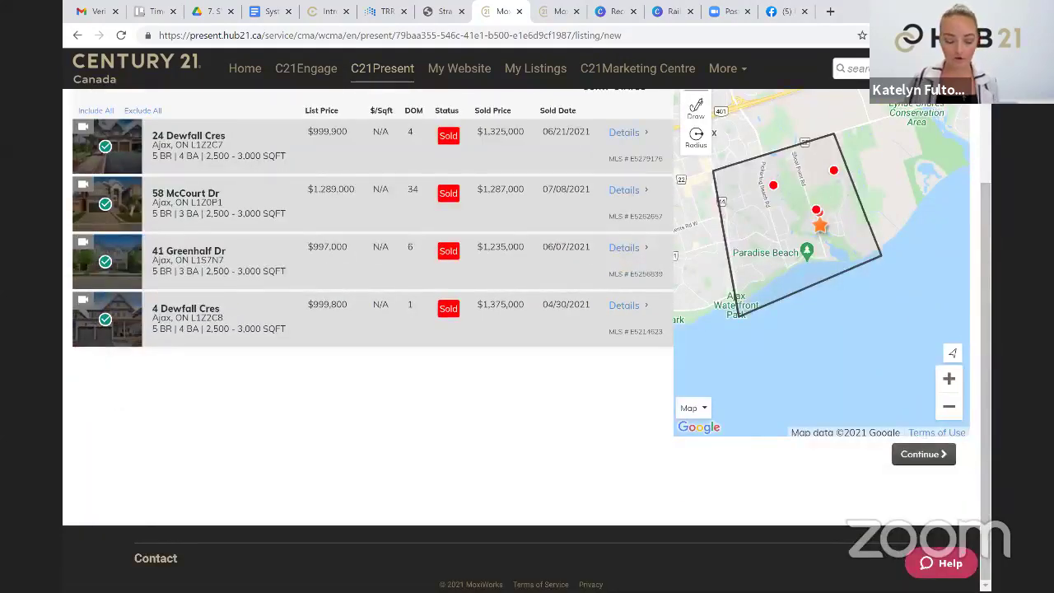
{"action": "left_click", "coordinate": [922, 453]}
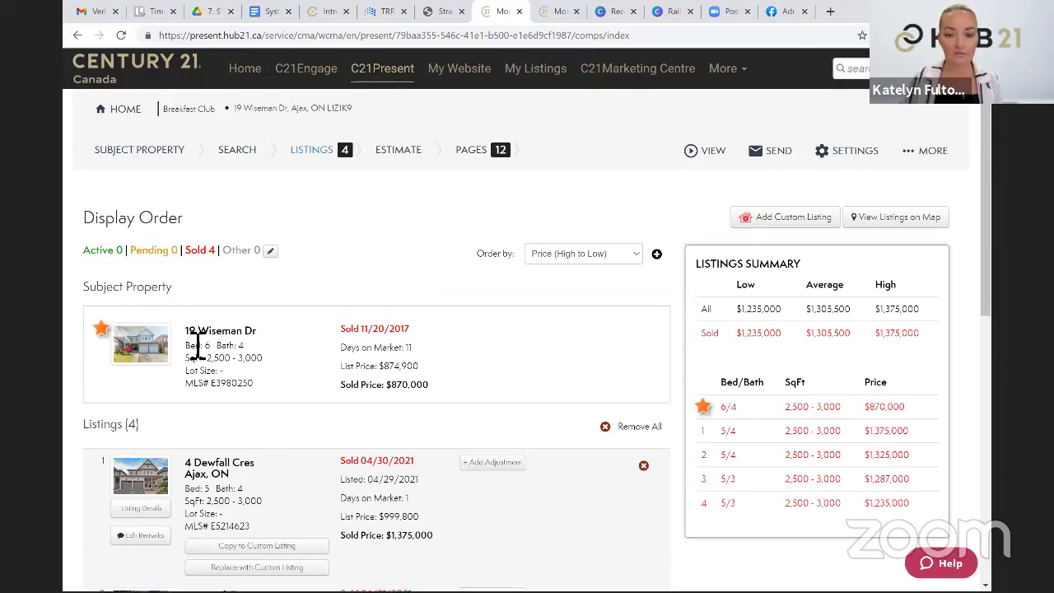
{"action": "scroll", "coordinate": [239, 338], "scroll_direction": "down", "scroll_amount": 4}
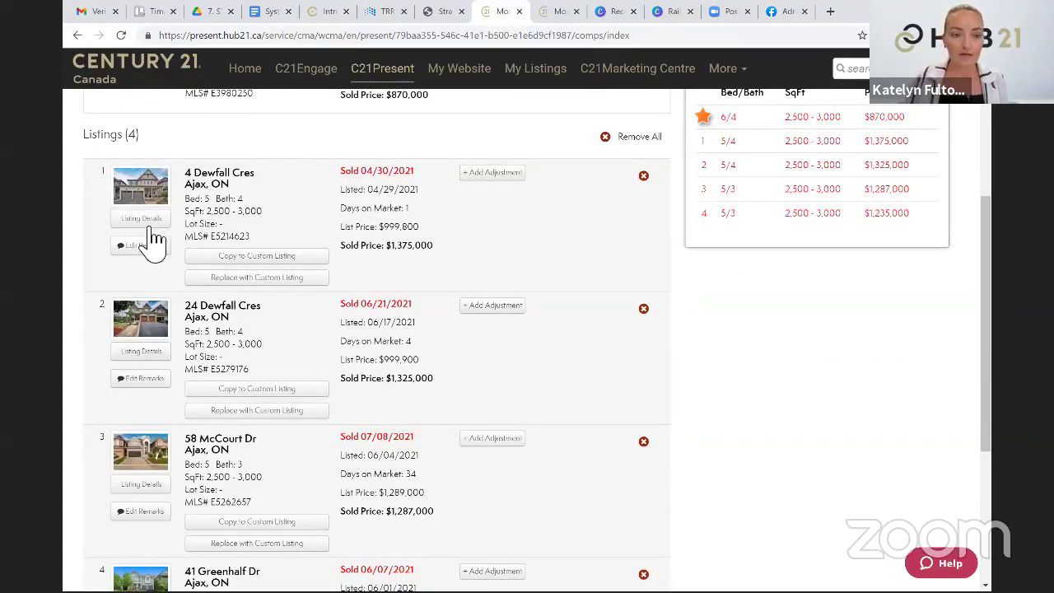
{"action": "left_click", "coordinate": [507, 174]}
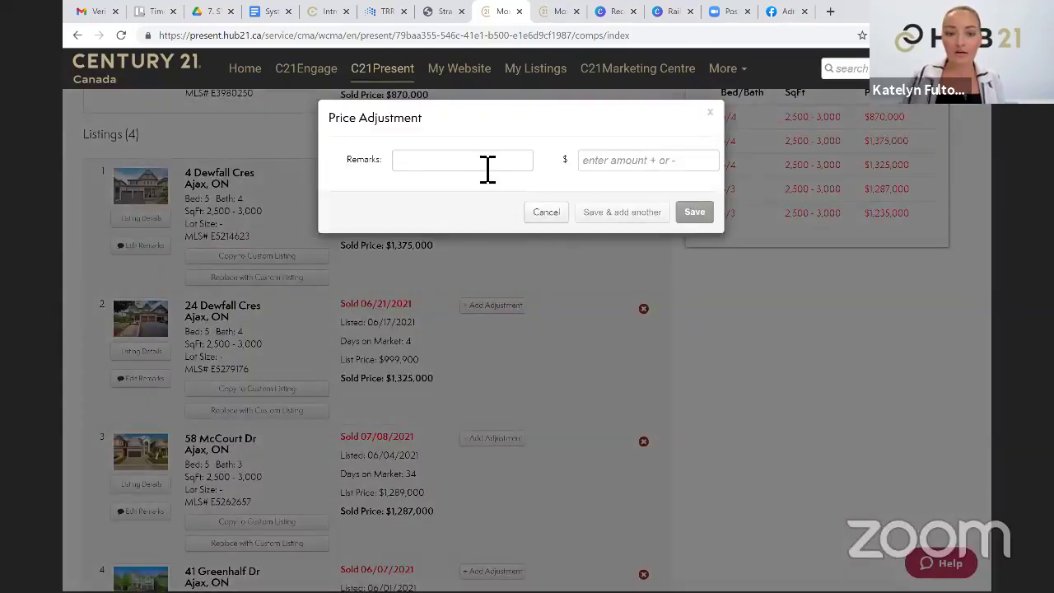
{"action": "left_click", "coordinate": [488, 165]}
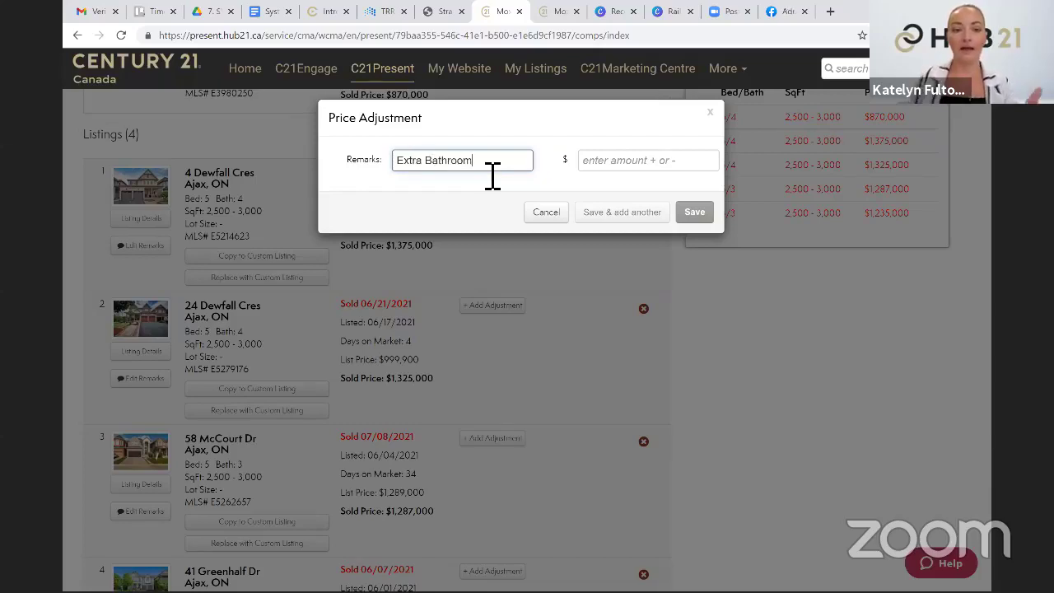
{"action": "left_click", "coordinate": [687, 168]}
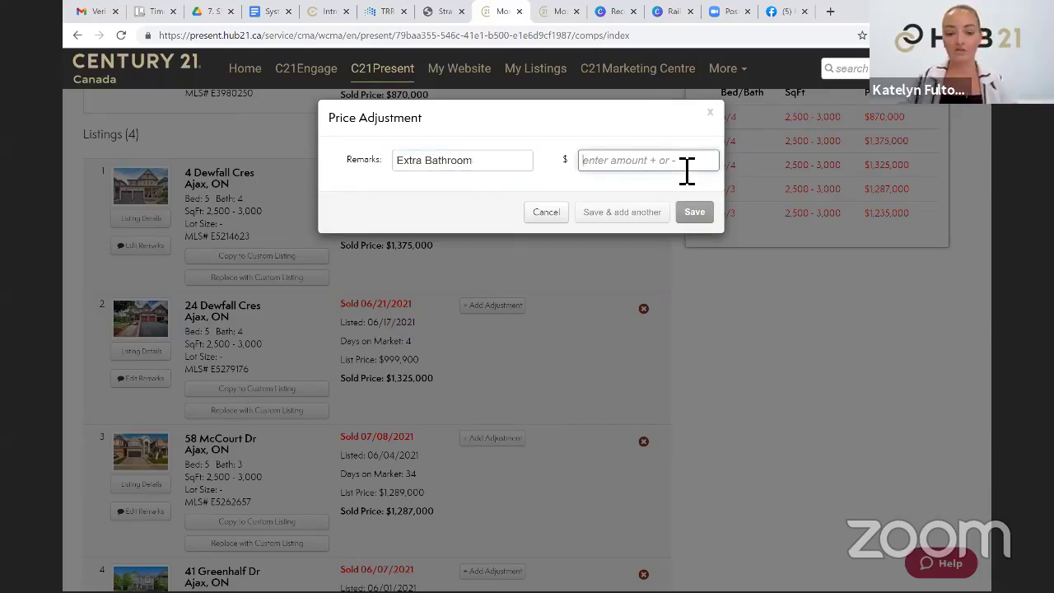
{"action": "type", "text": "500-"}
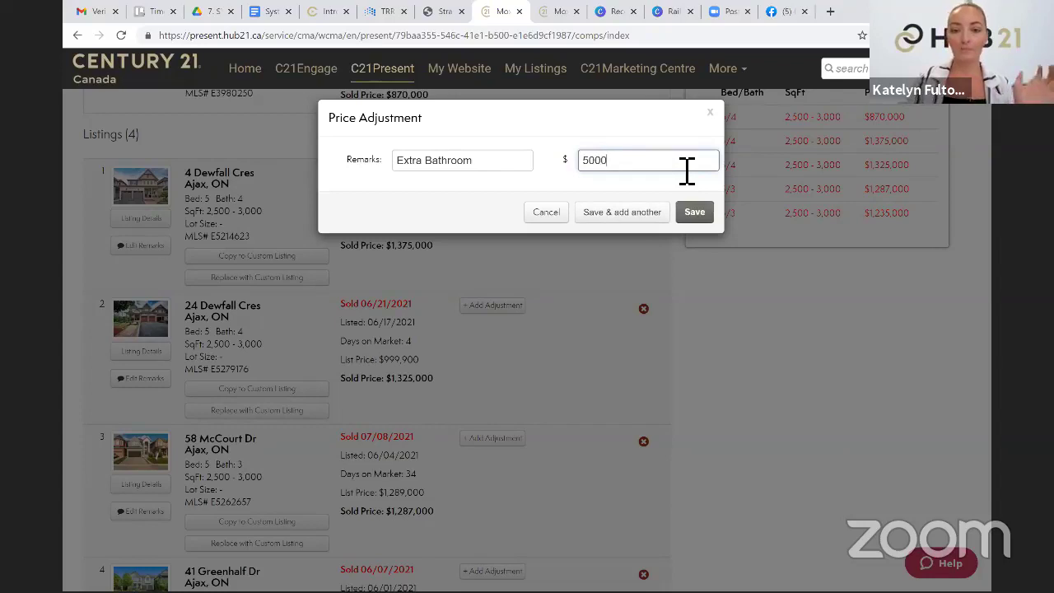
{"action": "left_click", "coordinate": [546, 212]}
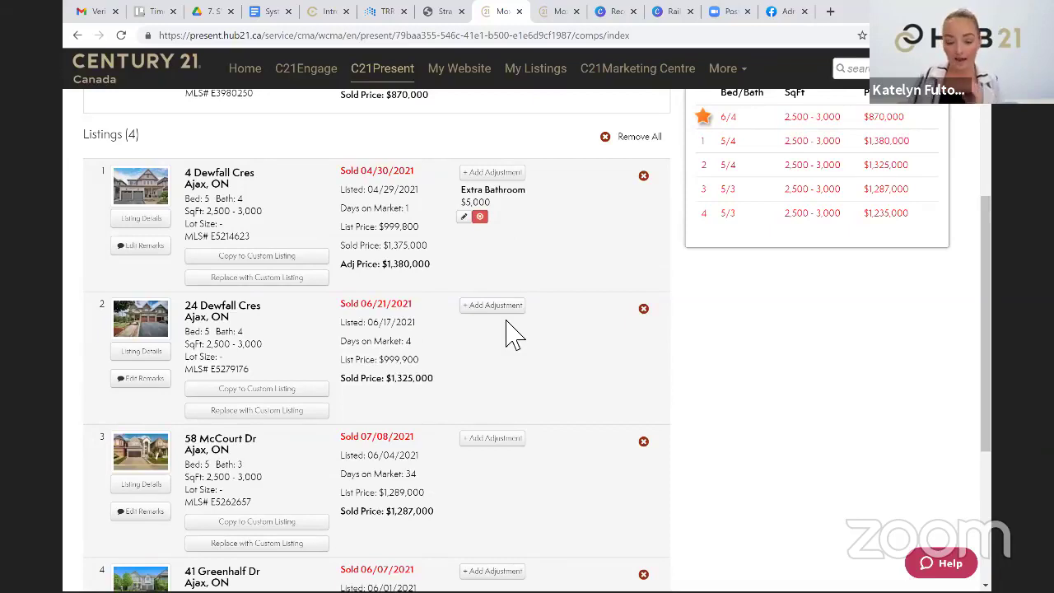
{"action": "scroll", "coordinate": [517, 329], "scroll_direction": "down", "scroll_amount": 1}
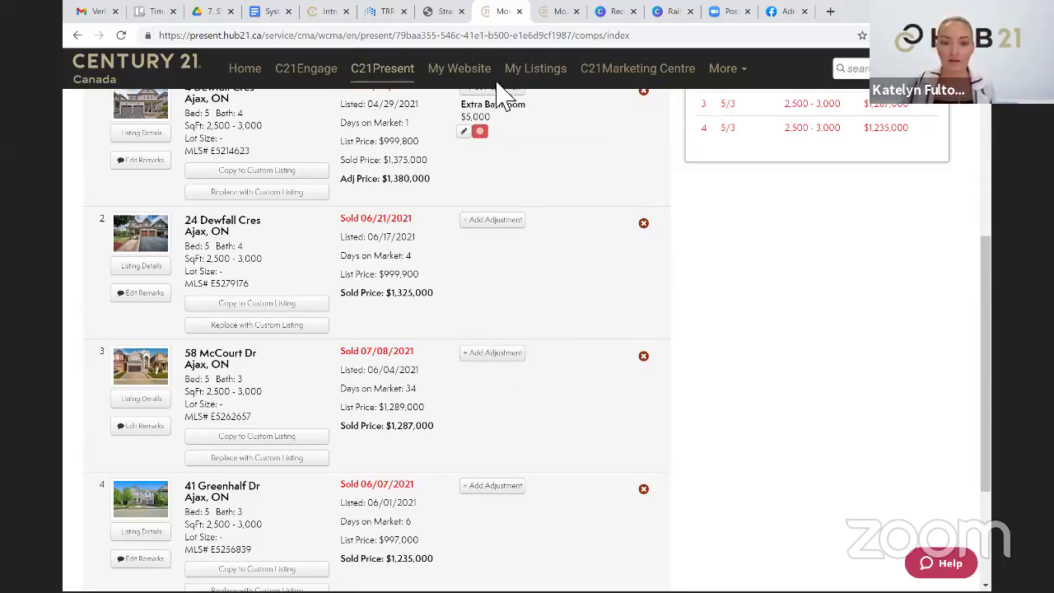
{"action": "scroll", "coordinate": [530, 470], "scroll_direction": "up", "scroll_amount": 5}
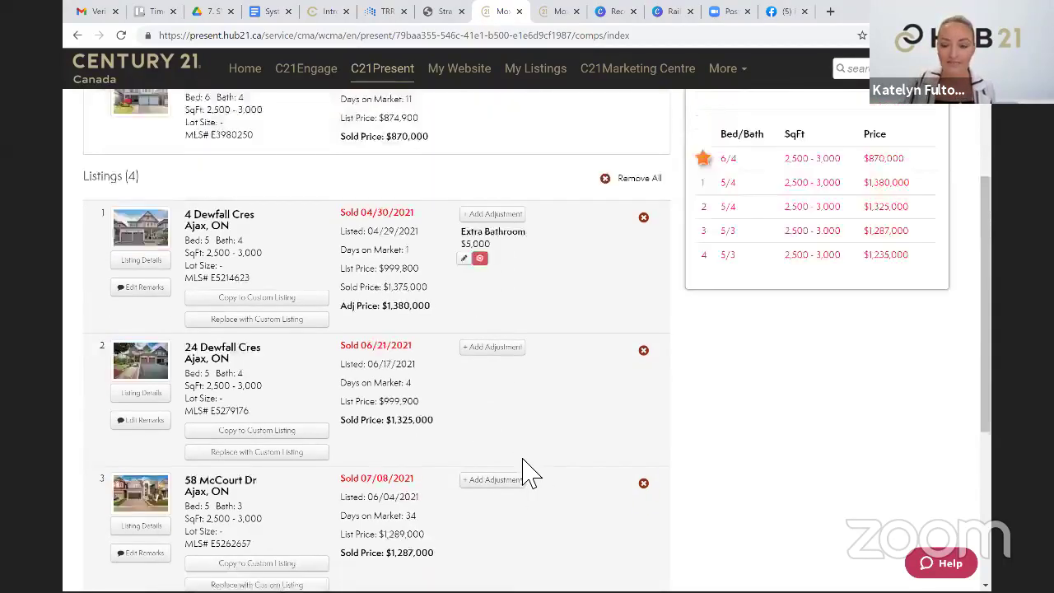
{"action": "scroll", "coordinate": [527, 465], "scroll_direction": "down", "scroll_amount": 1}
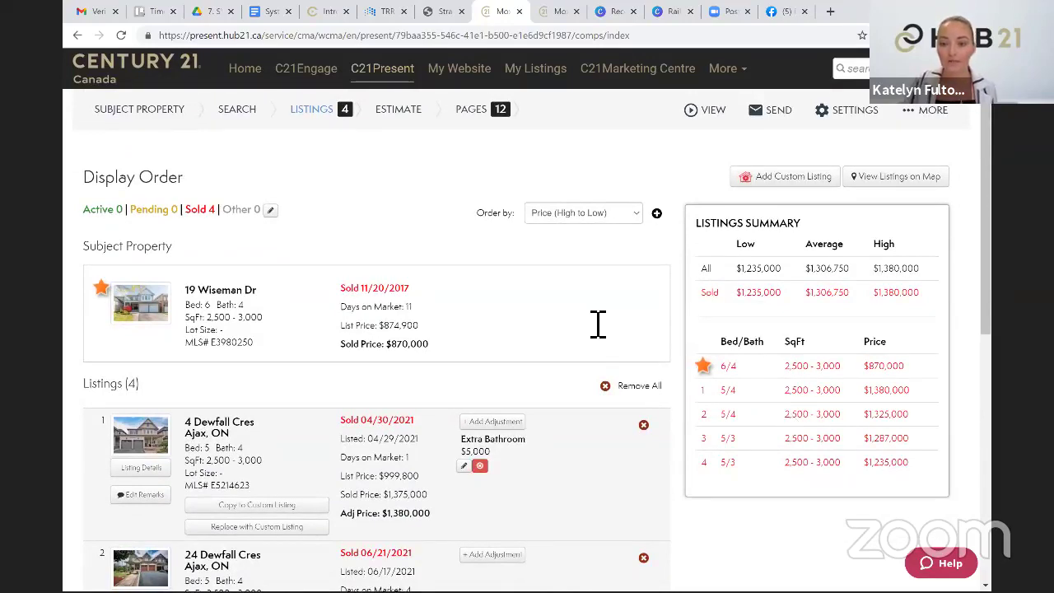
{"action": "left_click_drag", "start_coordinate": [745, 268], "coordinate": [764, 306]}
{"action": "left_click", "coordinate": [784, 292]}
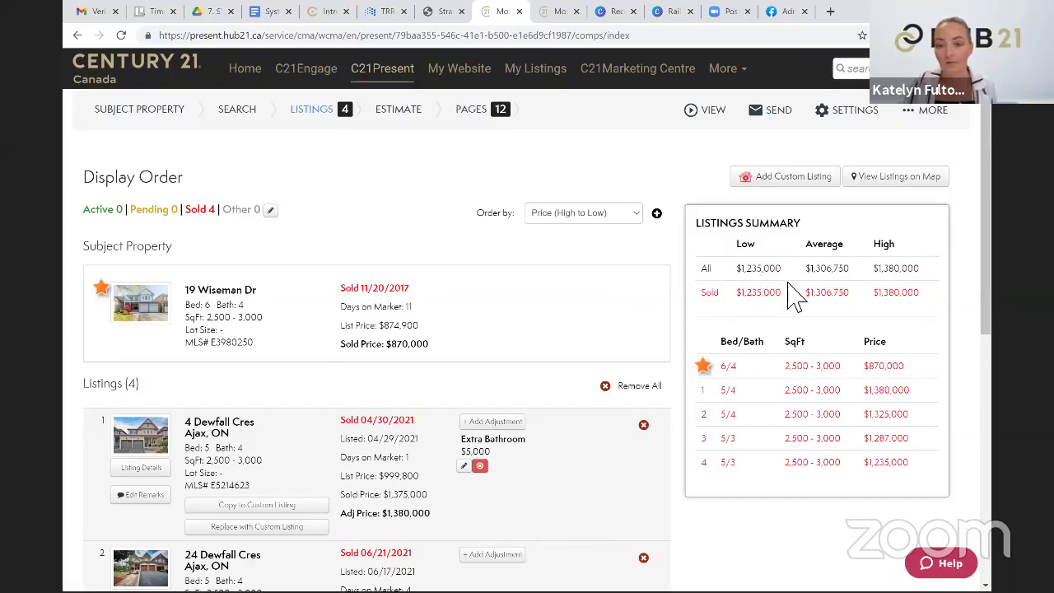
{"action": "left_click_drag", "start_coordinate": [838, 255], "coordinate": [849, 302]}
{"action": "left_click", "coordinate": [848, 333]}
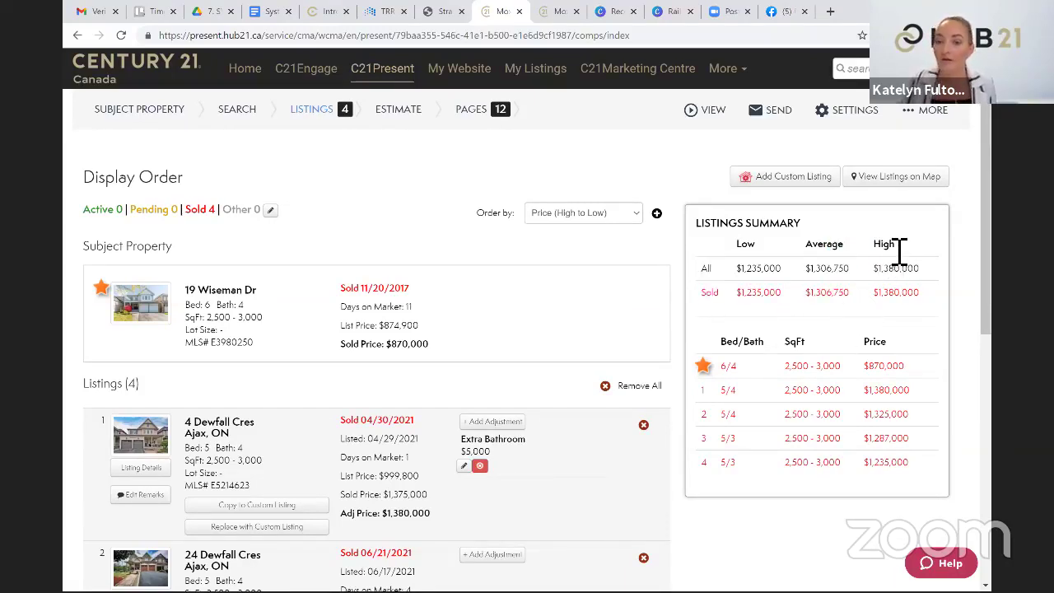
{"action": "left_click_drag", "start_coordinate": [901, 268], "coordinate": [903, 298]}
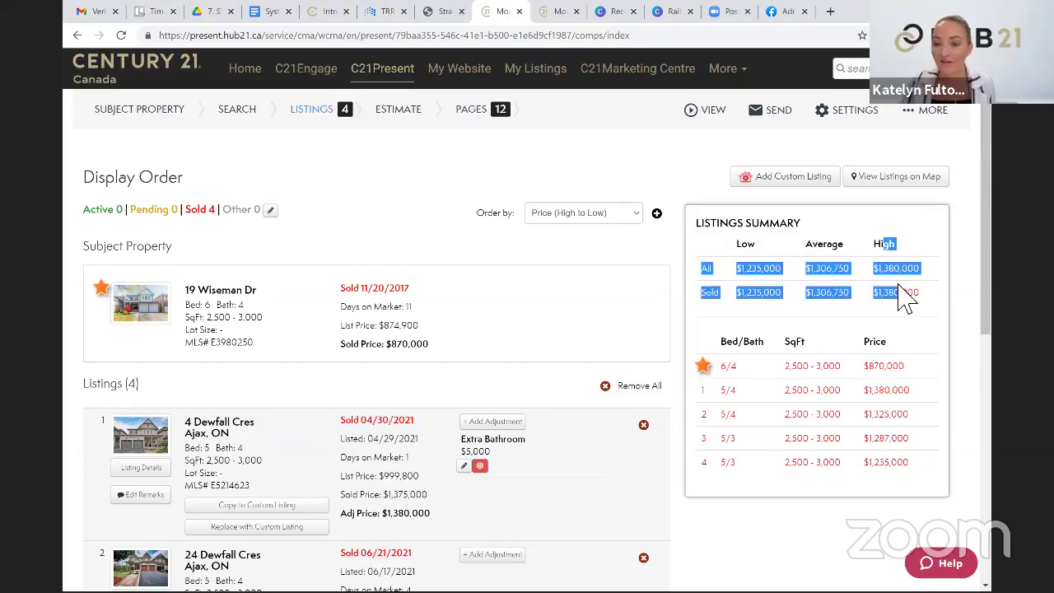
{"action": "left_click", "coordinate": [880, 324]}
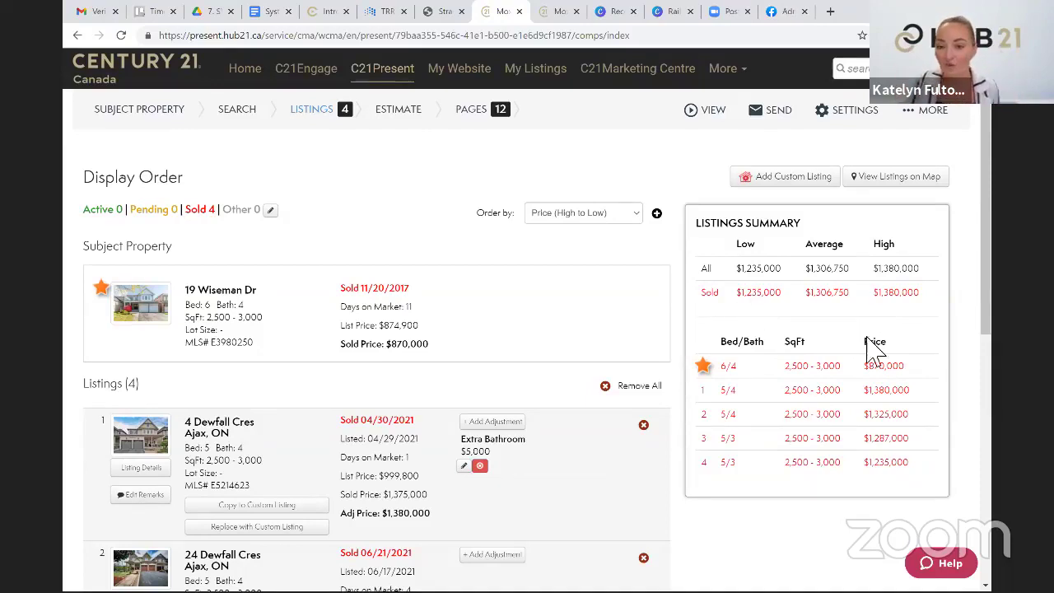
{"action": "left_click_drag", "start_coordinate": [780, 367], "coordinate": [815, 465]}
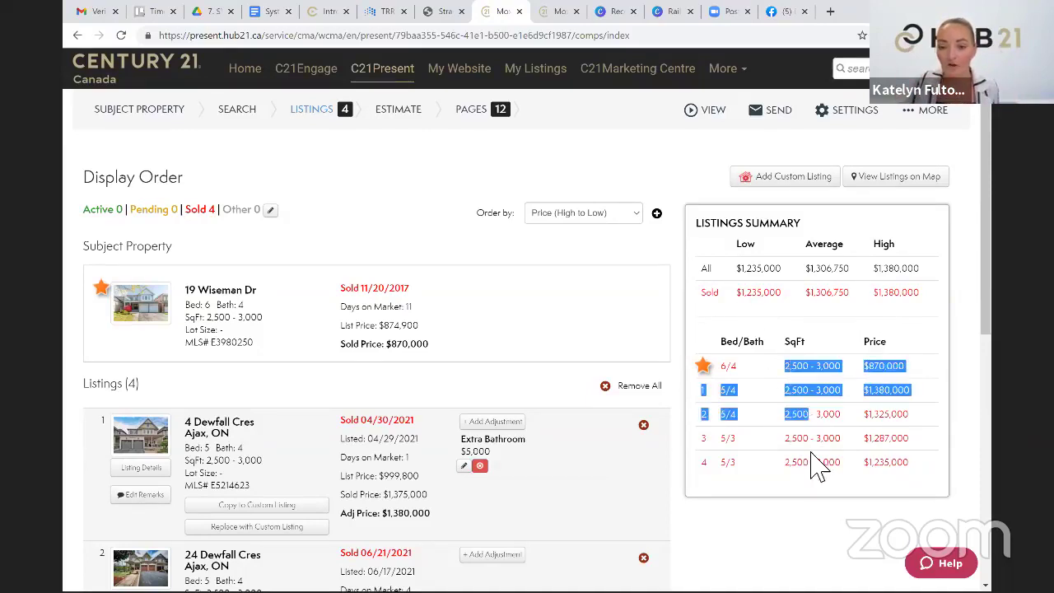
{"action": "left_click", "coordinate": [821, 478]}
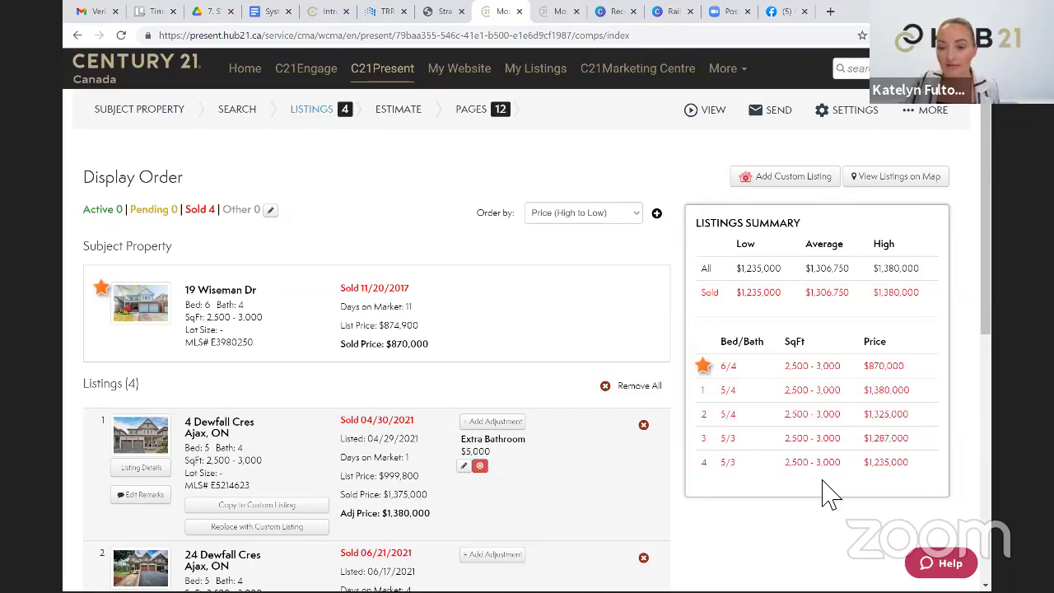
{"action": "left_click_drag", "start_coordinate": [896, 392], "coordinate": [904, 444]}
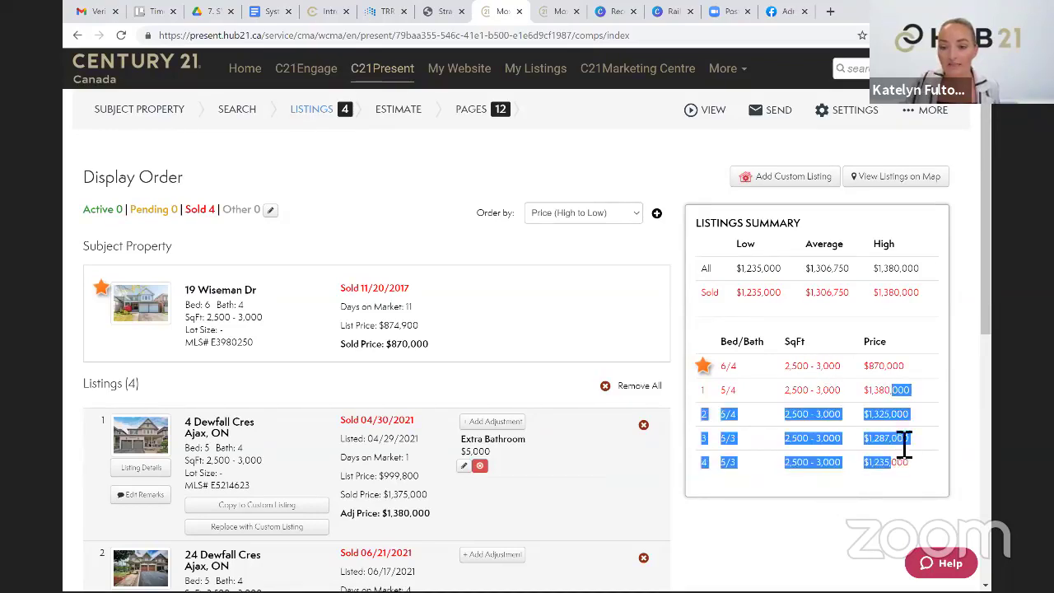
{"action": "left_click_drag", "start_coordinate": [914, 369], "coordinate": [856, 378]}
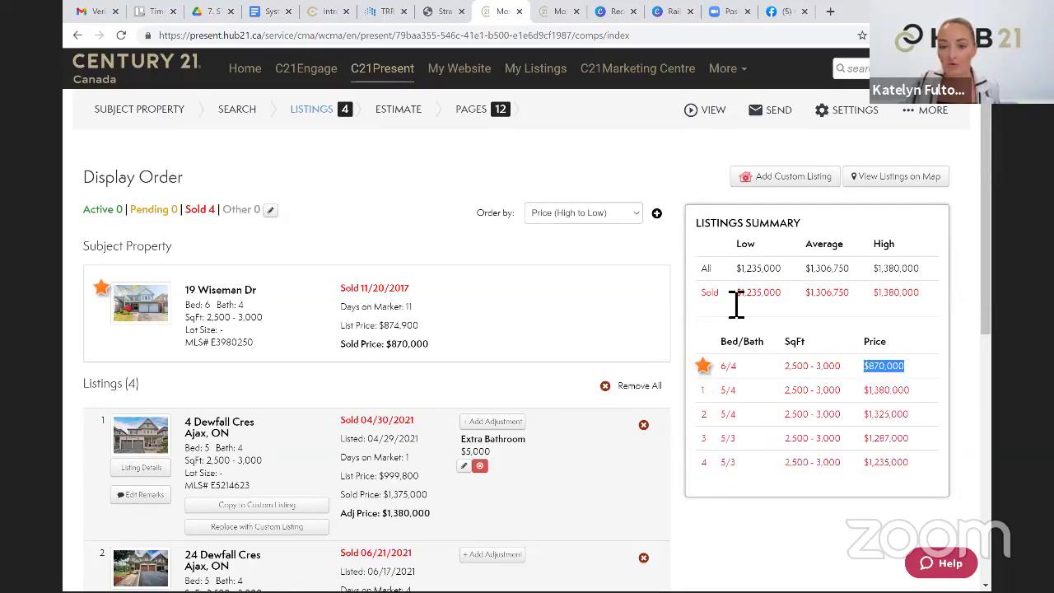
{"action": "left_click", "coordinate": [748, 482]}
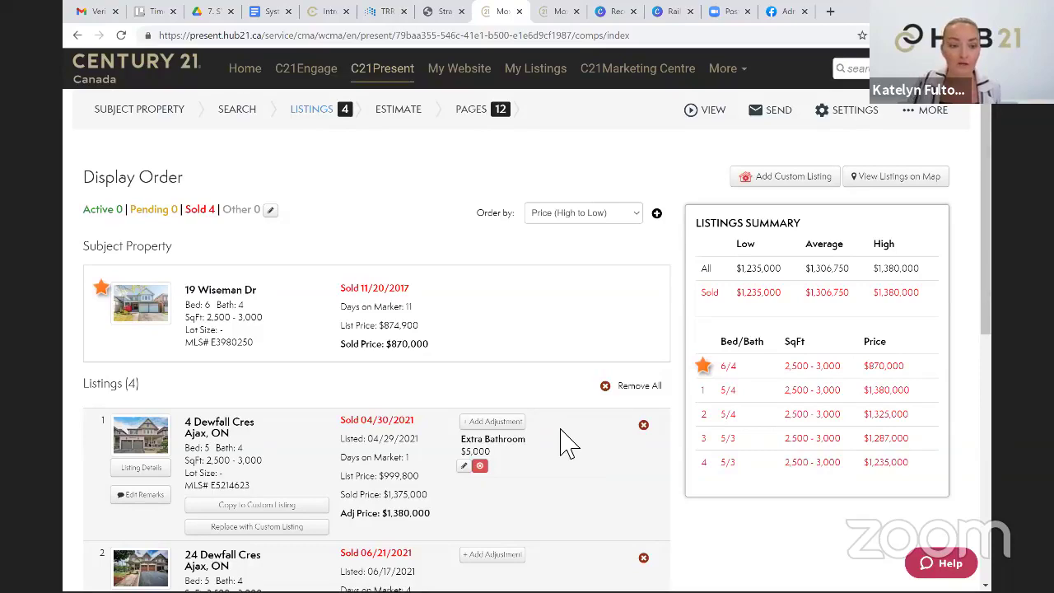
{"action": "scroll", "coordinate": [564, 442], "scroll_direction": "down", "scroll_amount": 6}
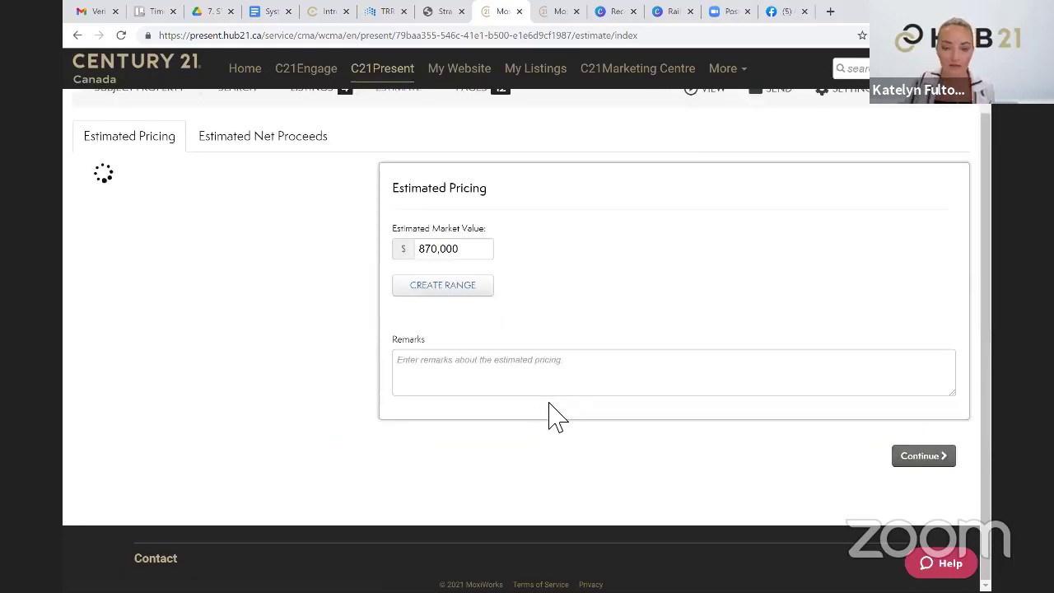
Review the Estimate step's Pricing Stats and the $1,306,750 average sold comparables figure
{"action": "scroll", "coordinate": [486, 346], "scroll_direction": "down", "scroll_amount": 2}
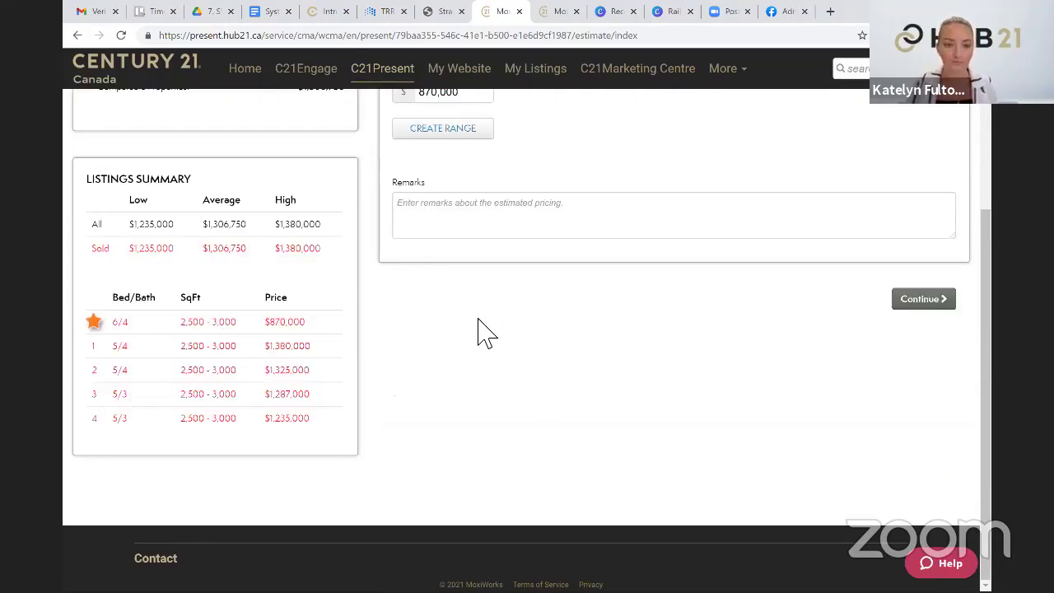
{"action": "scroll", "coordinate": [486, 333], "scroll_direction": "up", "scroll_amount": 3}
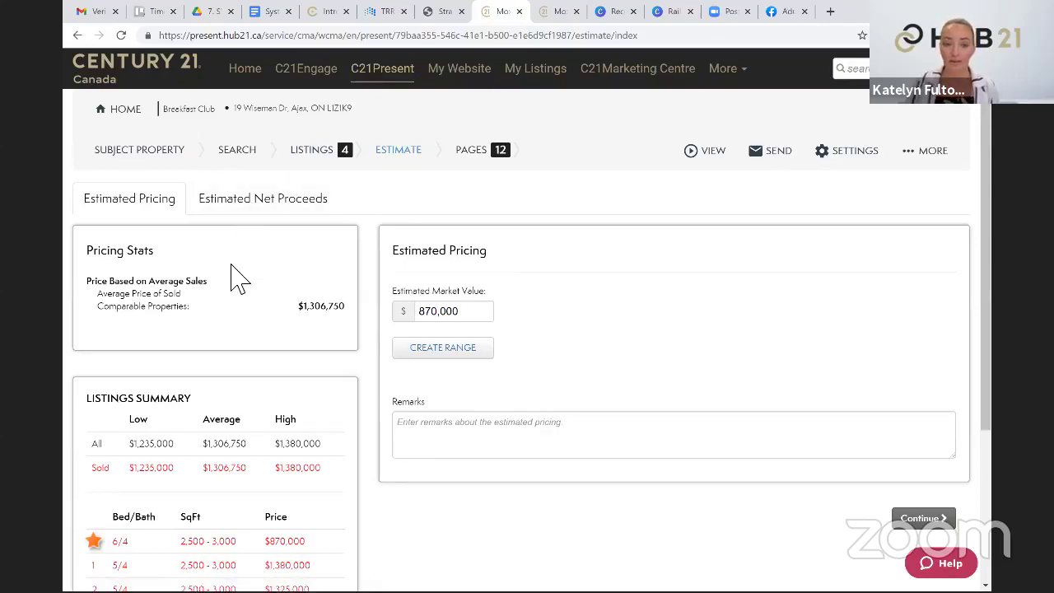
{"action": "left_click", "coordinate": [486, 322]}
{"action": "left_click_drag", "start_coordinate": [485, 323], "coordinate": [405, 313]}
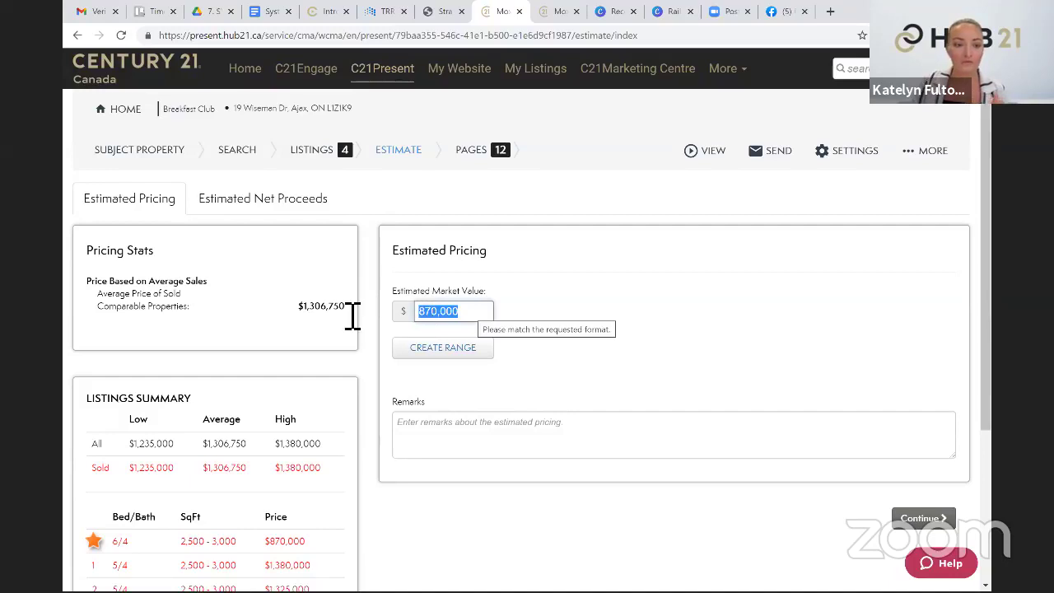
{"action": "left_click_drag", "start_coordinate": [93, 251], "coordinate": [201, 268]}
{"action": "left_click_drag", "start_coordinate": [92, 282], "coordinate": [239, 298]}
{"action": "left_click", "coordinate": [160, 304]}
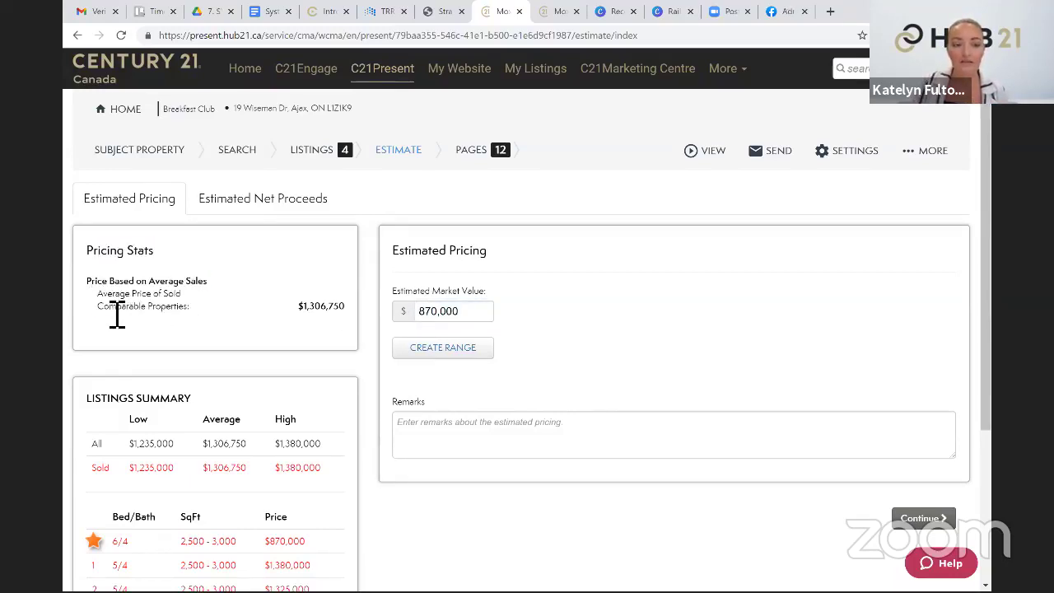
{"action": "triple_click", "coordinate": [111, 309]}
{"action": "left_click", "coordinate": [313, 319]}
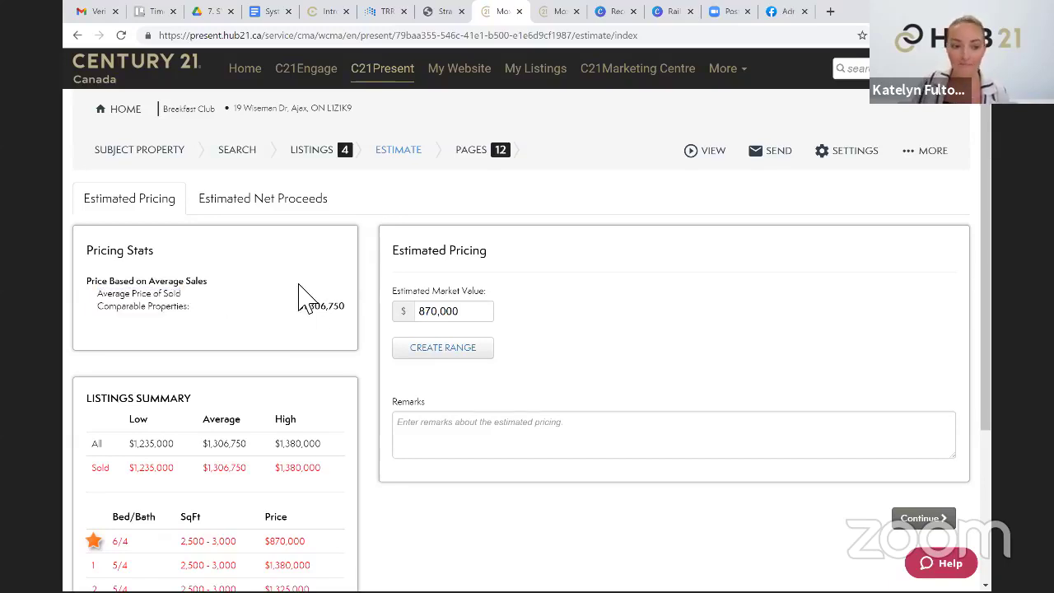
Delete the prefilled $870,000 estimated market value and choose to create a price range
{"action": "scroll", "coordinate": [284, 276], "scroll_direction": "down", "scroll_amount": 1}
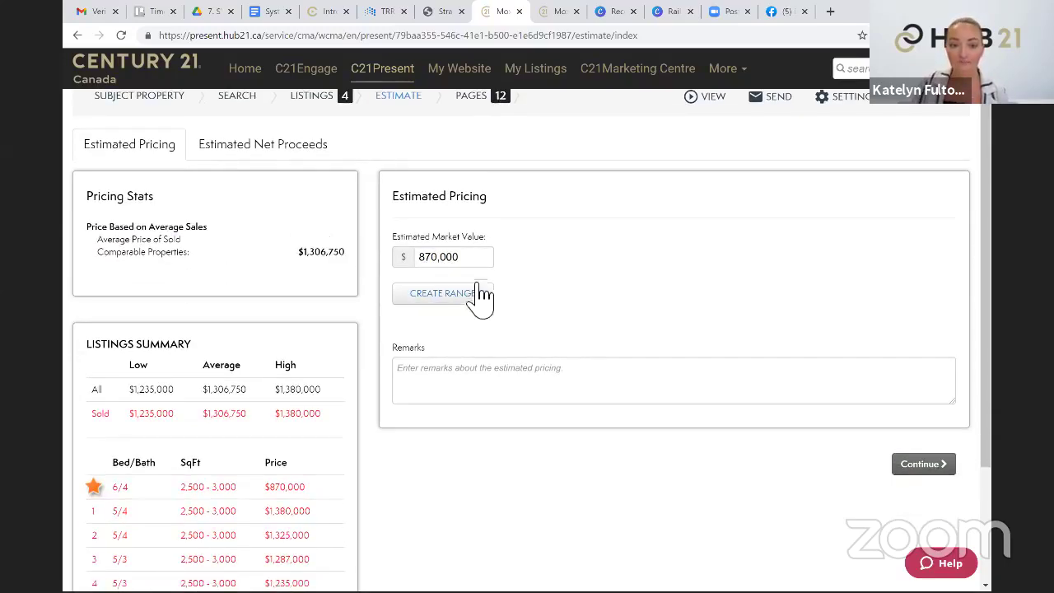
{"action": "left_click_drag", "start_coordinate": [482, 262], "coordinate": [375, 264]}
{"action": "key", "text": "BackSpace"}
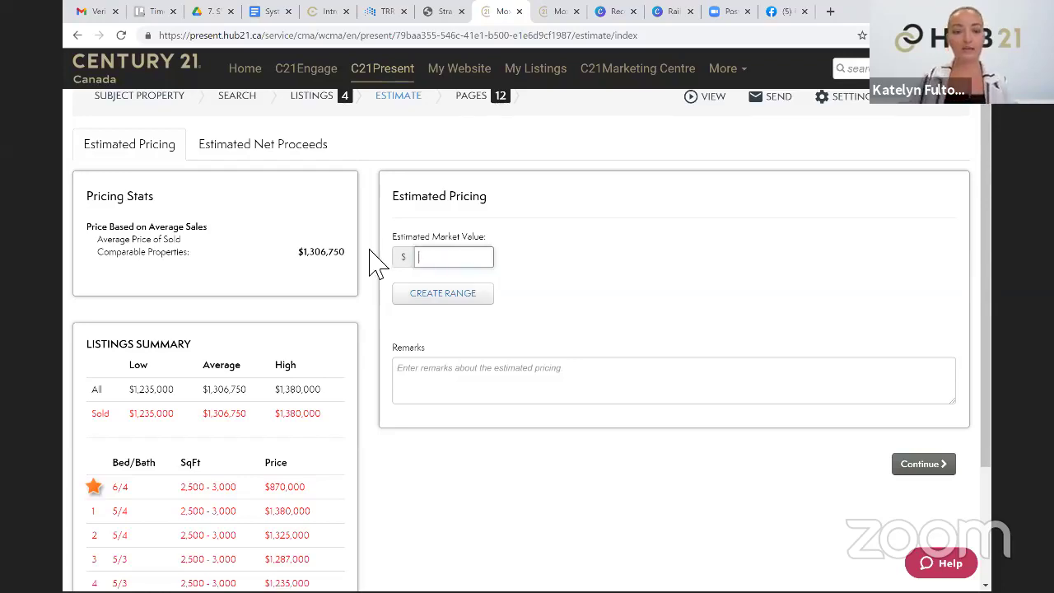
{"action": "left_click", "coordinate": [487, 301]}
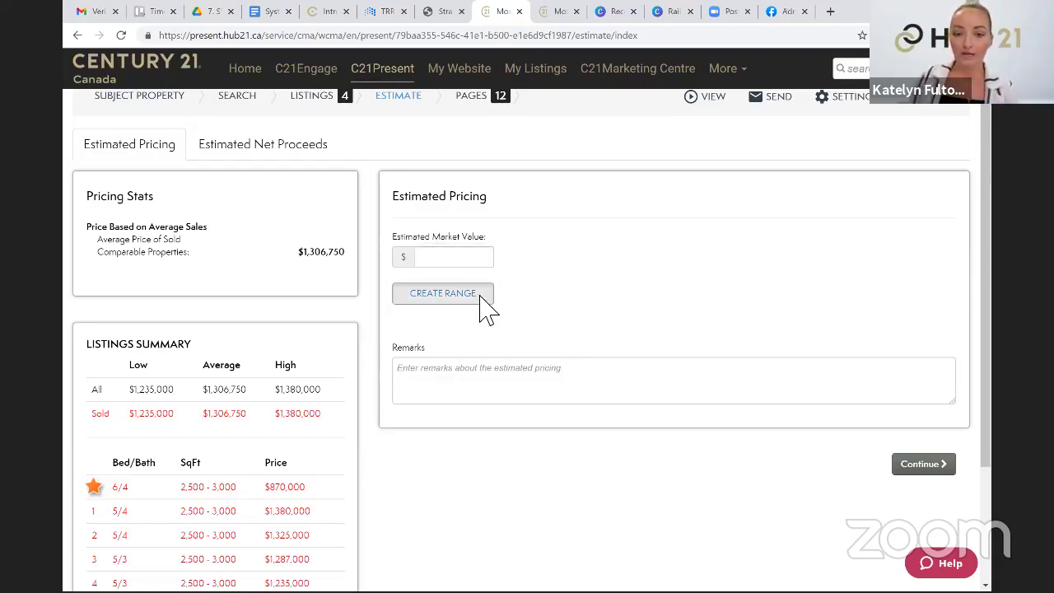
Set the estimate range to a $1,250,000 minimum and $1,306,000 maximum
{"action": "left_click", "coordinate": [458, 179]}
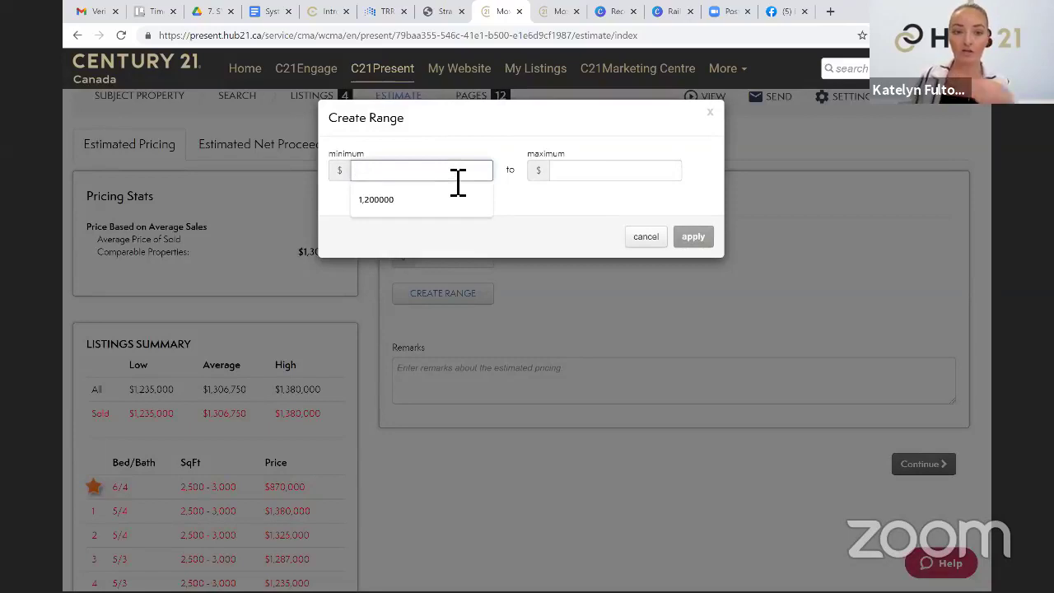
{"action": "type", "text": "1250000"}
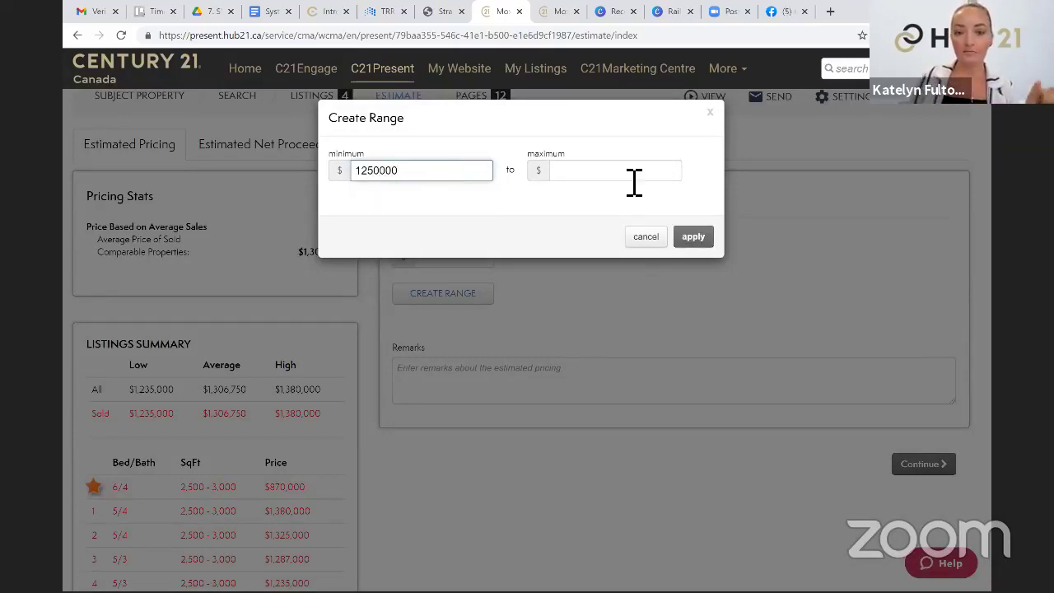
{"action": "left_click", "coordinate": [633, 181]}
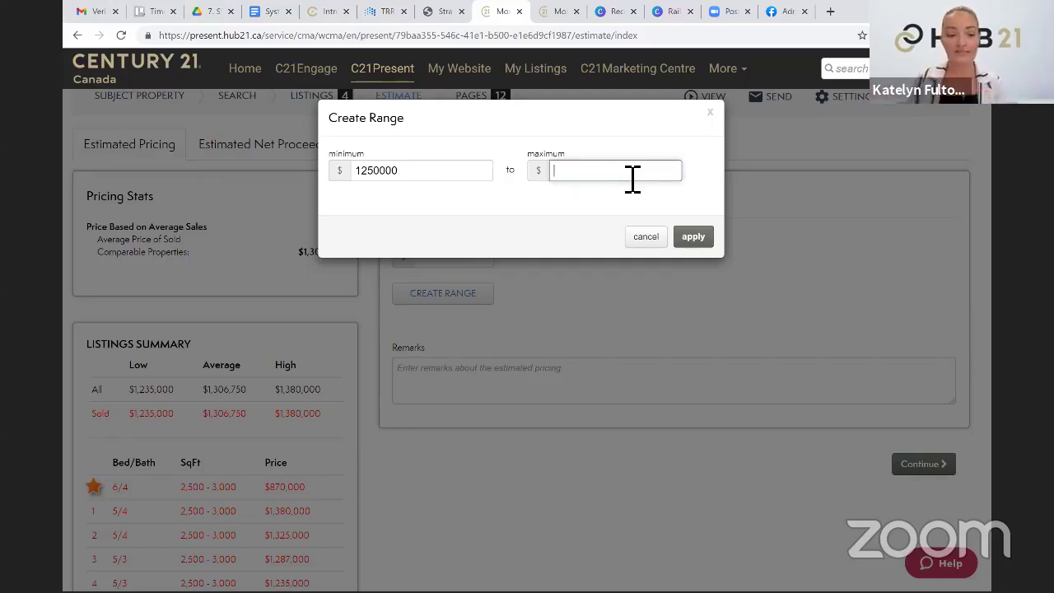
{"action": "type", "text": "1306"}
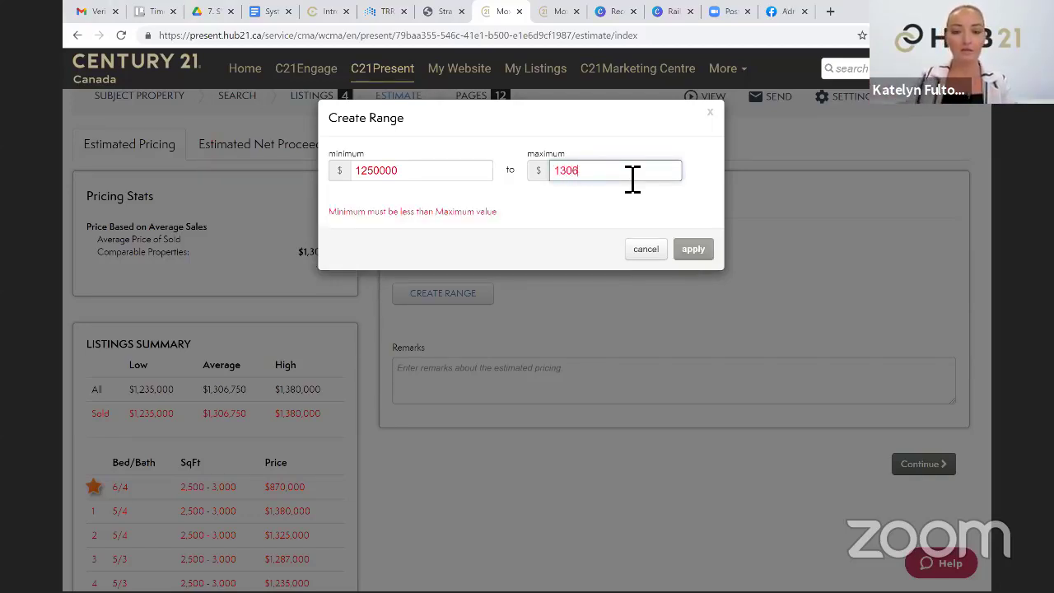
{"action": "type", "text": "000"}
{"action": "left_click", "coordinate": [708, 235]}
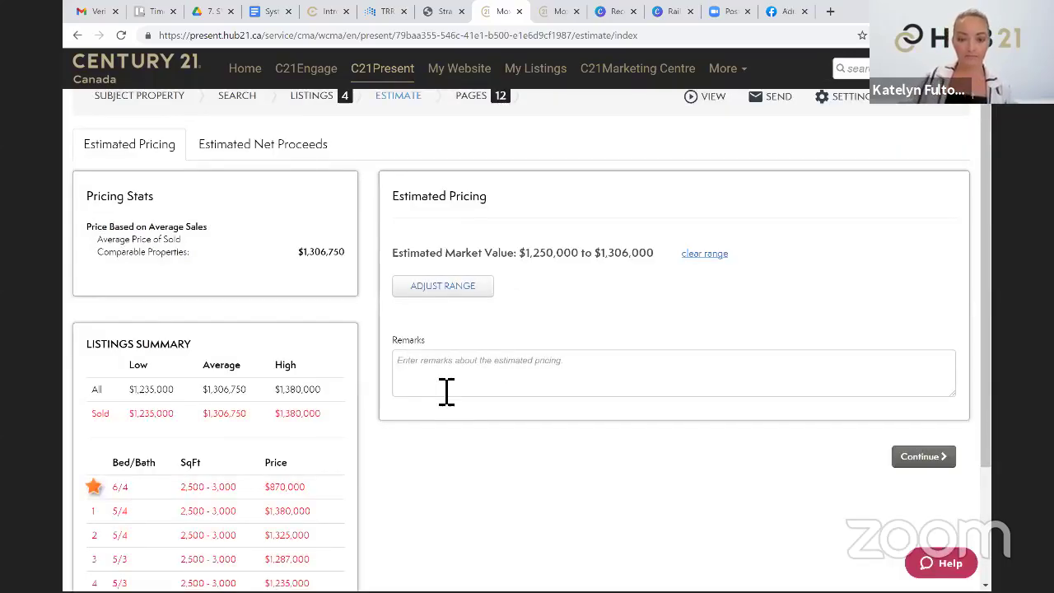
Continue past the estimated pricing remarks to the presentation's Pages step
{"action": "scroll", "coordinate": [432, 398], "scroll_direction": "up", "scroll_amount": 1}
{"action": "left_click", "coordinate": [443, 399]}
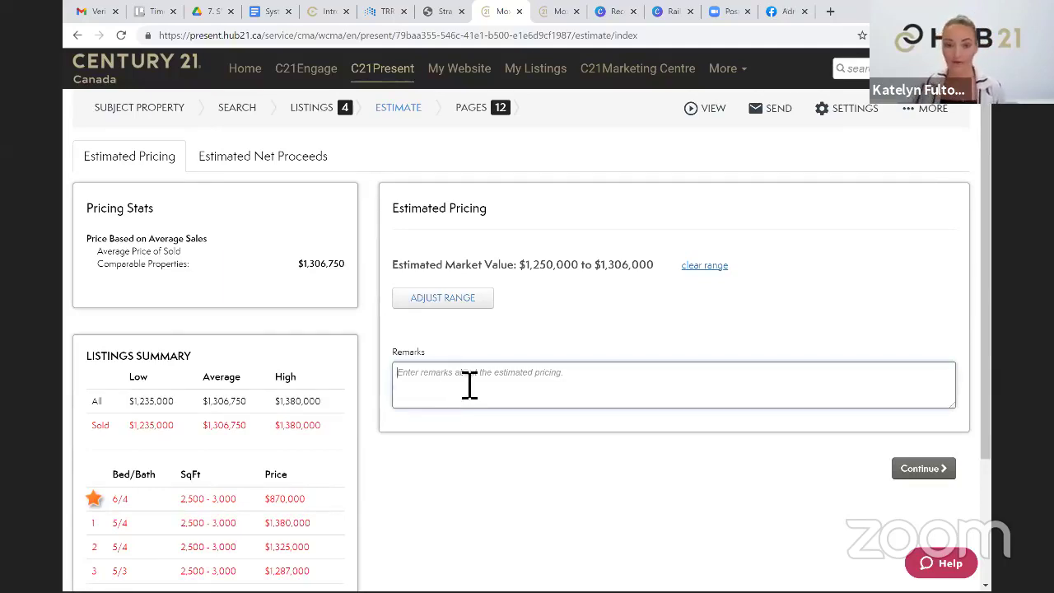
{"action": "scroll", "coordinate": [438, 375], "scroll_direction": "down", "scroll_amount": 3}
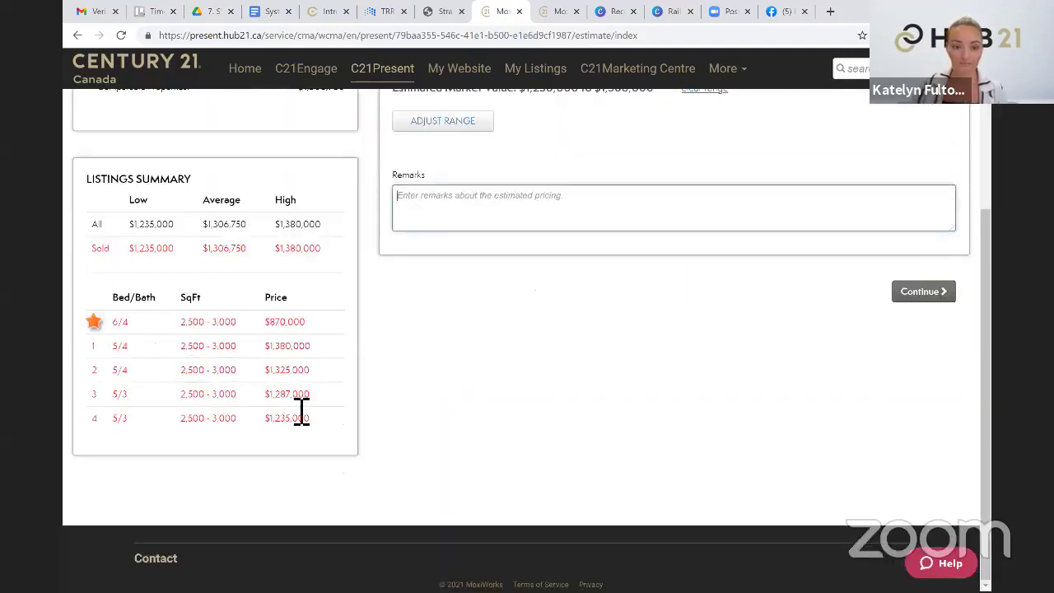
{"action": "scroll", "coordinate": [936, 428], "scroll_direction": "up", "scroll_amount": 4}
{"action": "left_click", "coordinate": [917, 501]}
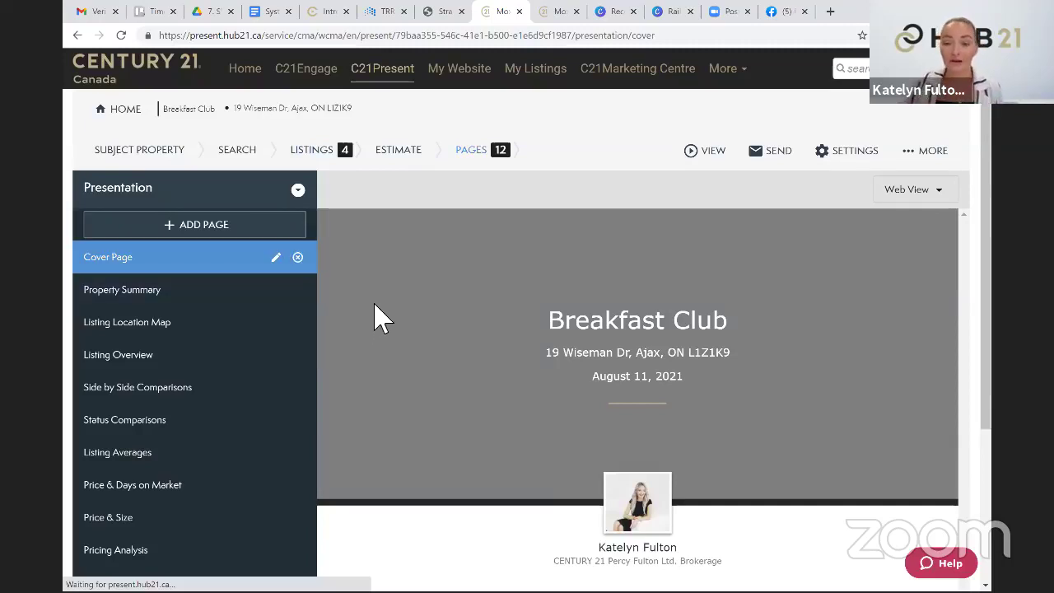
Look over the Breakfast Club cover page, then switch to the 19 Wiseman Dr Property Summary
{"action": "scroll", "coordinate": [387, 313], "scroll_direction": "down", "scroll_amount": 1}
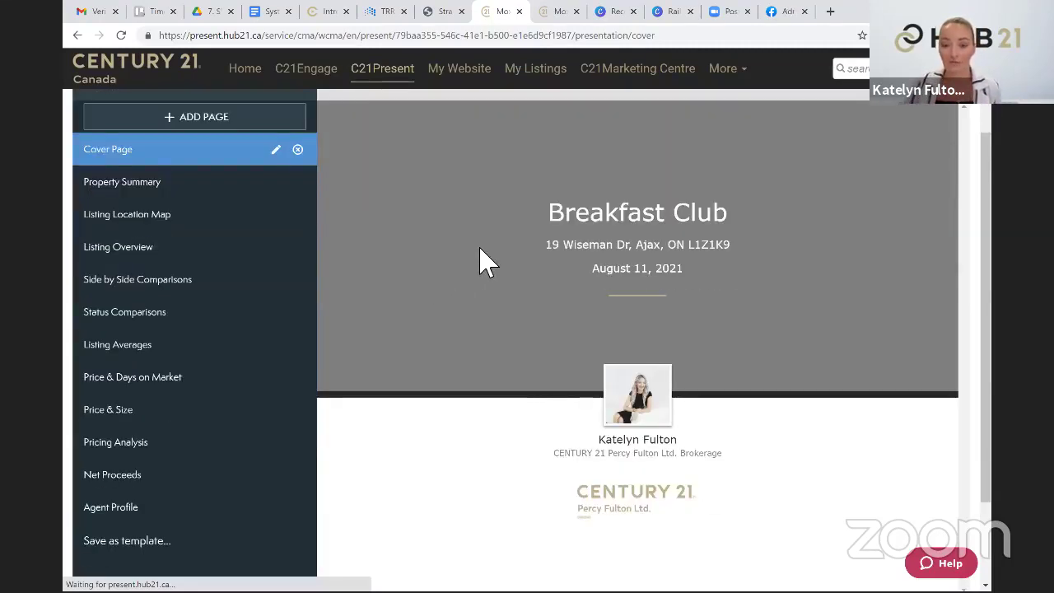
{"action": "scroll", "coordinate": [486, 262], "scroll_direction": "down", "scroll_amount": 1}
{"action": "scroll", "coordinate": [160, 247], "scroll_direction": "up", "scroll_amount": 2}
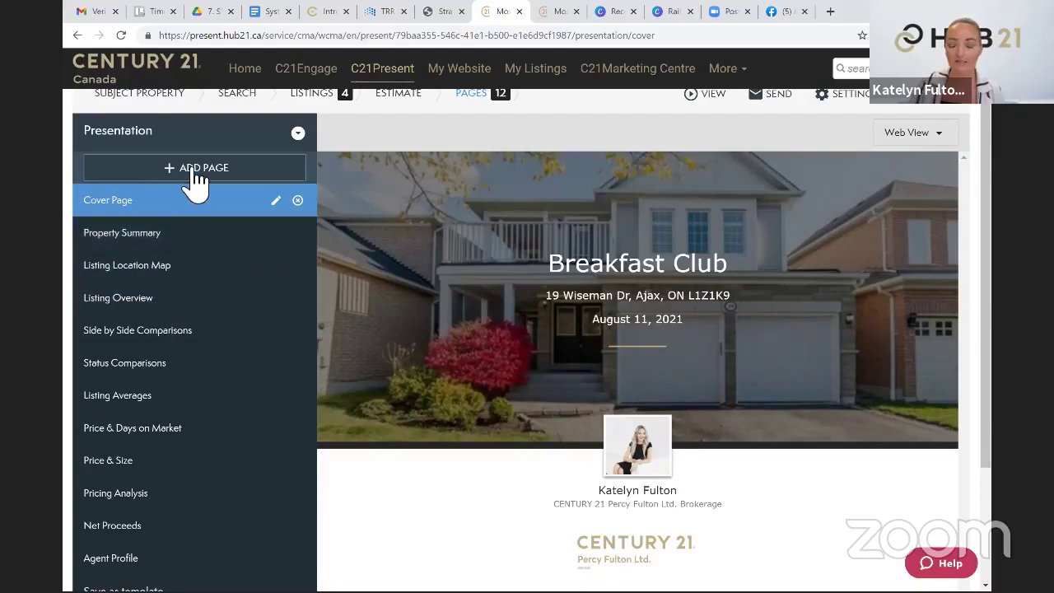
{"action": "scroll", "coordinate": [185, 280], "scroll_direction": "down", "scroll_amount": 1}
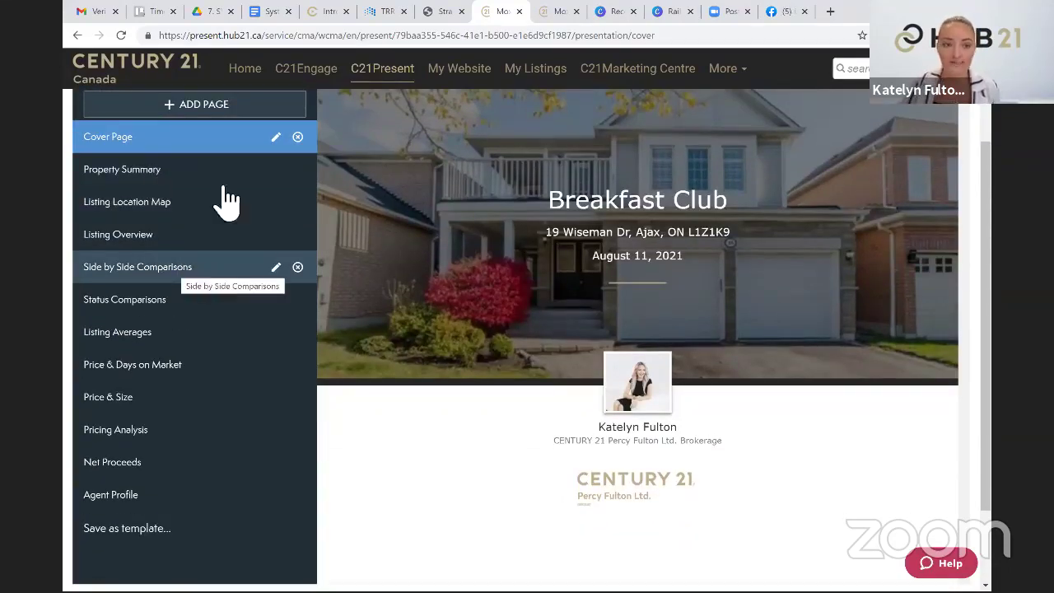
{"action": "scroll", "coordinate": [489, 278], "scroll_direction": "down", "scroll_amount": 2}
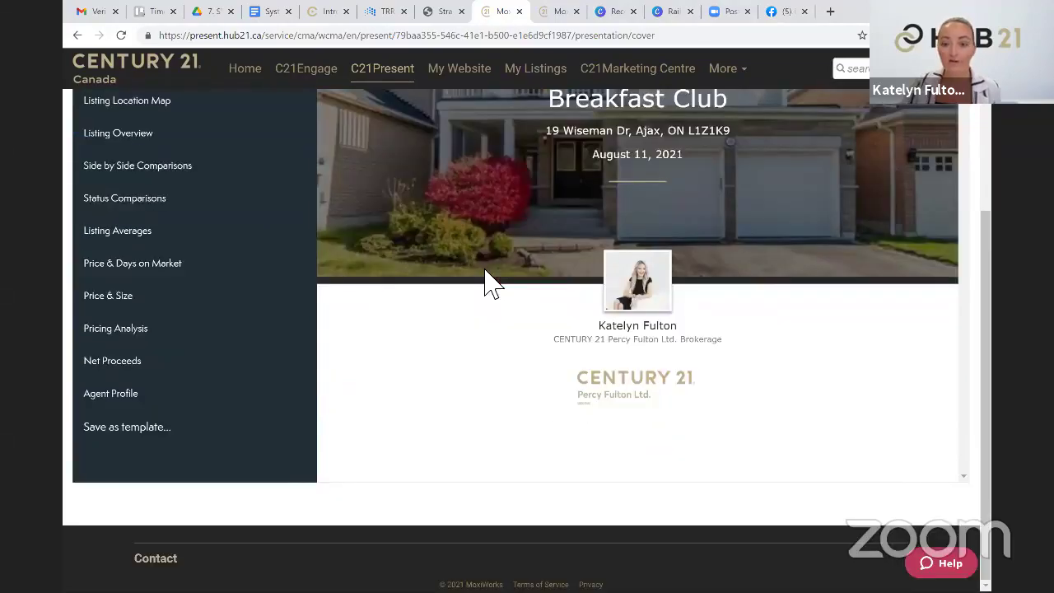
{"action": "scroll", "coordinate": [134, 303], "scroll_direction": "up", "scroll_amount": 4}
{"action": "left_click", "coordinate": [130, 298]}
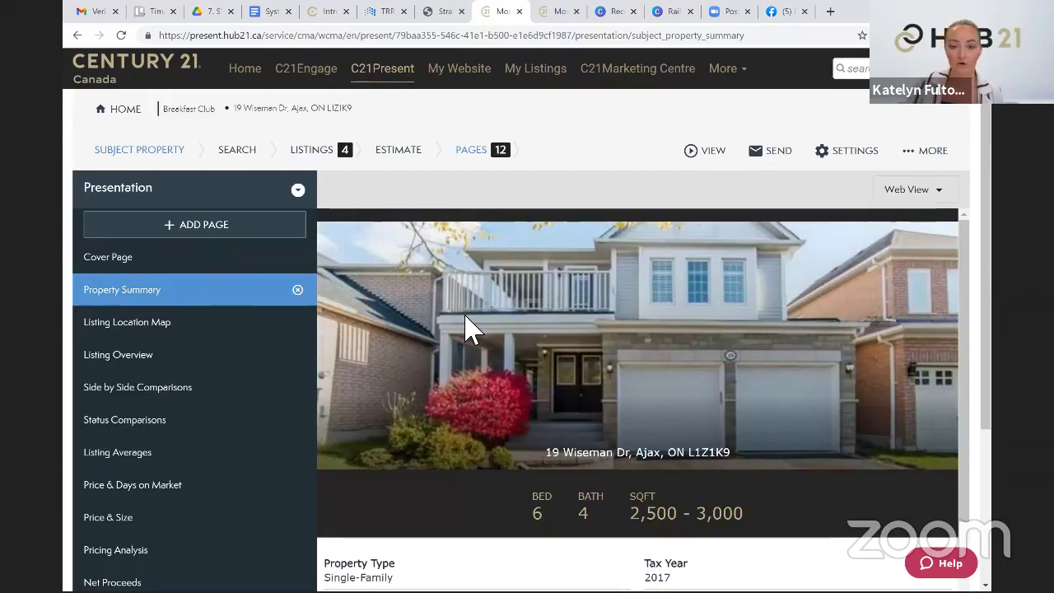
Review the Property Summary details, then switch to the Listing Location Map page
{"action": "scroll", "coordinate": [470, 326], "scroll_direction": "down", "scroll_amount": 3}
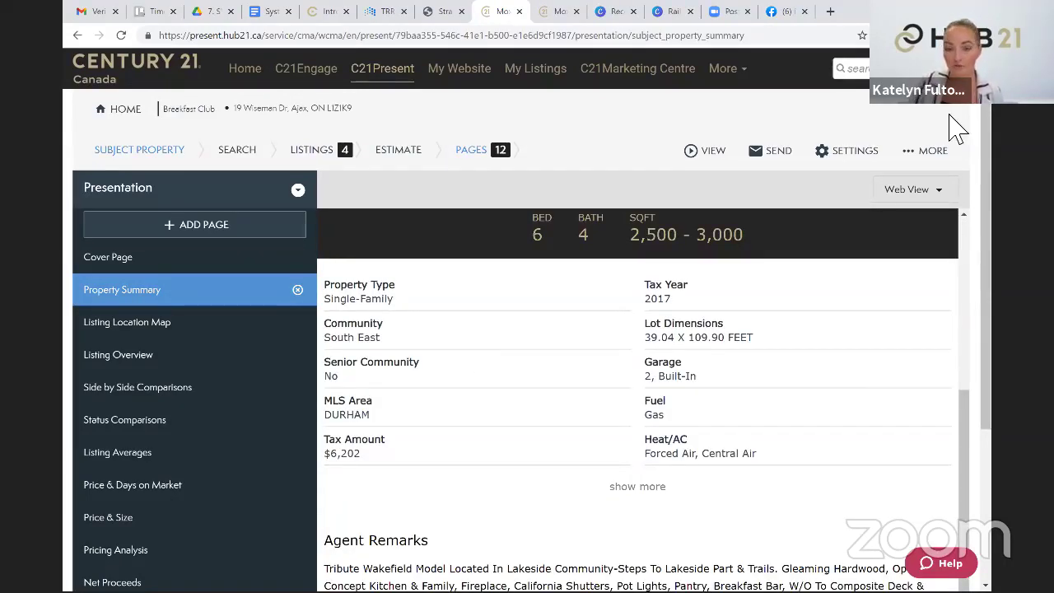
{"action": "scroll", "coordinate": [675, 391], "scroll_direction": "up", "scroll_amount": 3}
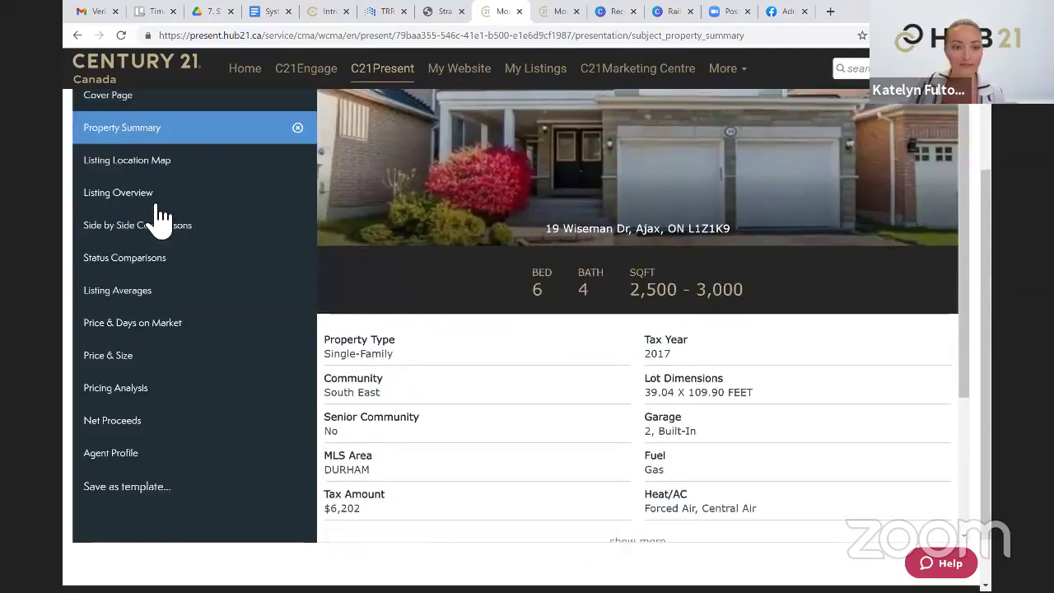
{"action": "left_click", "coordinate": [130, 165]}
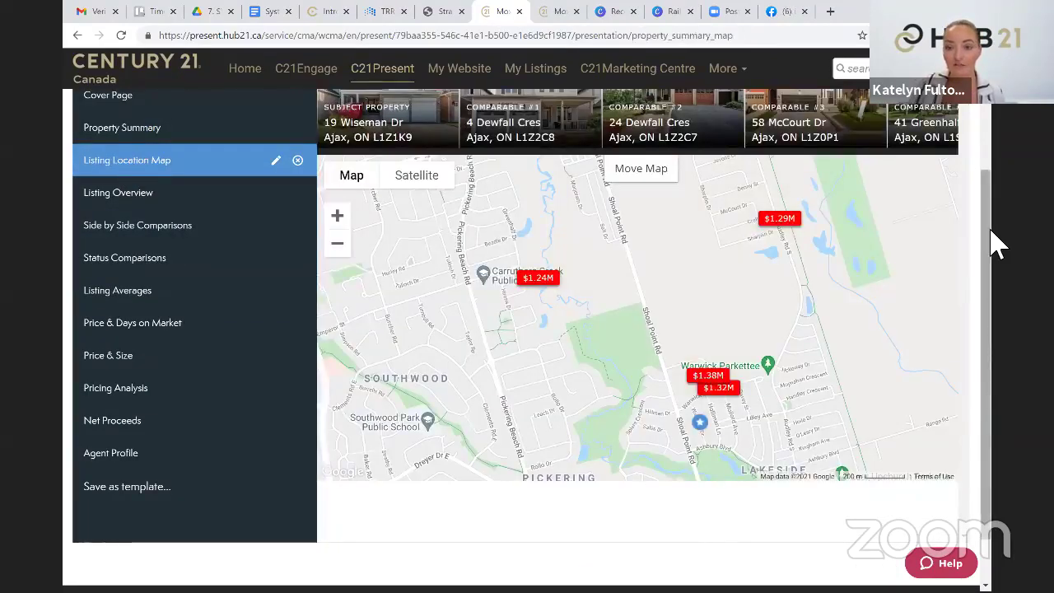
{"action": "scroll", "coordinate": [997, 242], "scroll_direction": "up", "scroll_amount": 1}
{"action": "scroll", "coordinate": [675, 286], "scroll_direction": "up", "scroll_amount": 1}
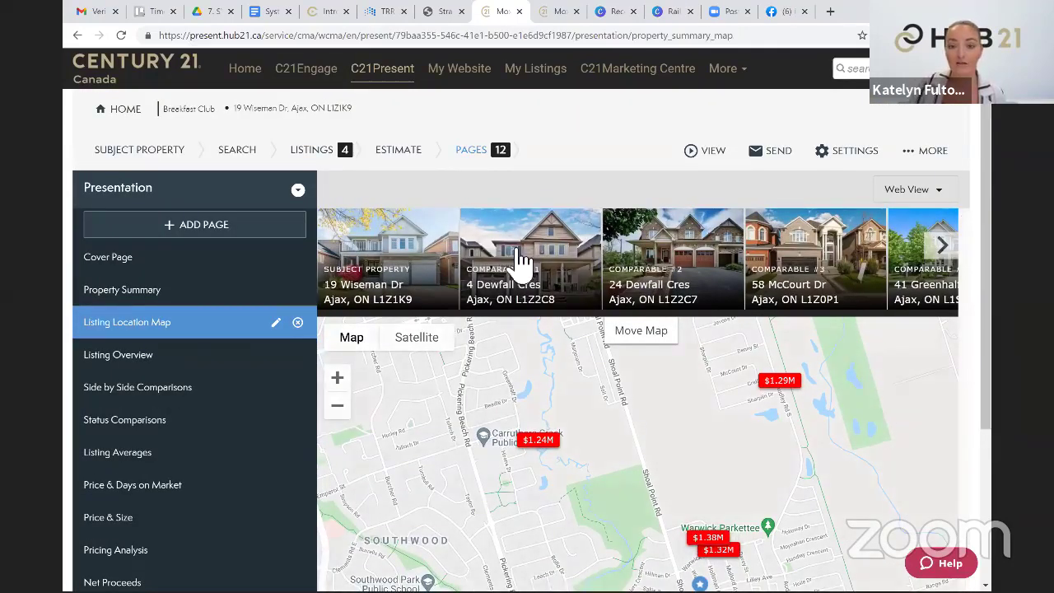
{"action": "left_click", "coordinate": [512, 260]}
{"action": "scroll", "coordinate": [947, 380], "scroll_direction": "down", "scroll_amount": 2}
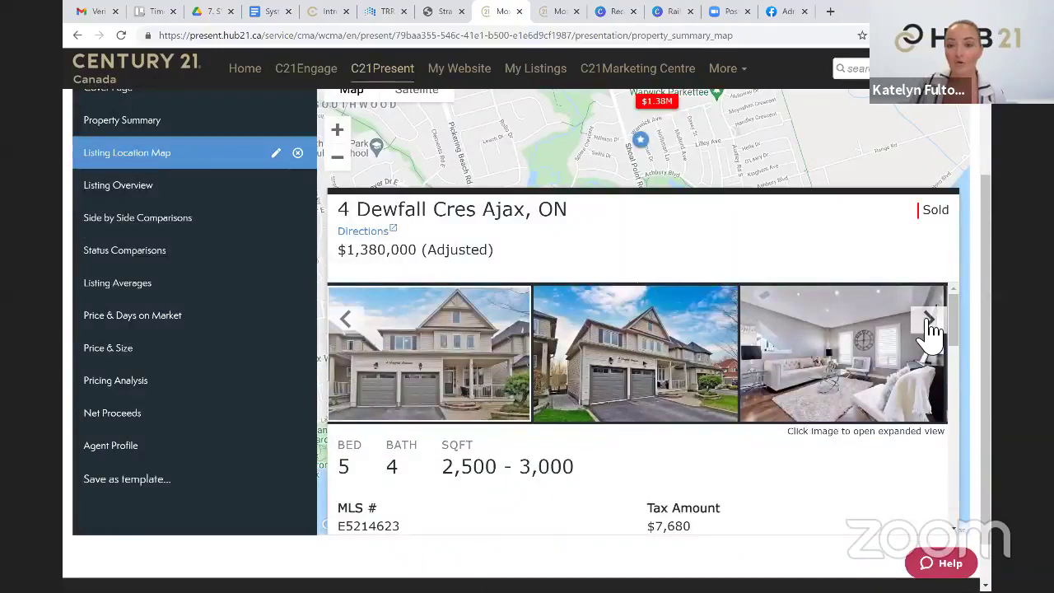
{"action": "left_click", "coordinate": [928, 319]}
{"action": "left_click", "coordinate": [928, 321]}
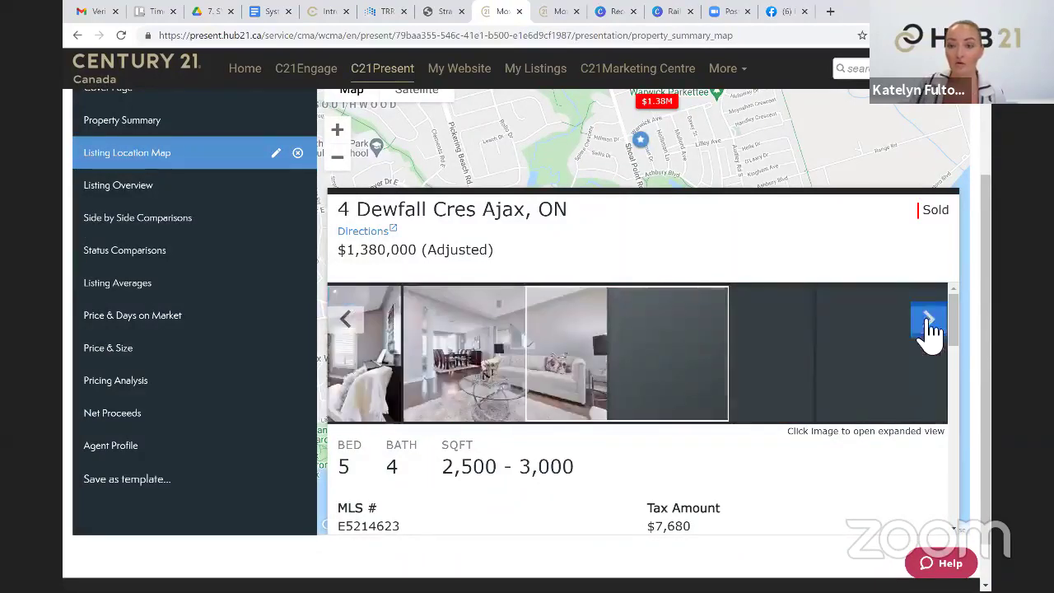
{"action": "left_click", "coordinate": [924, 321]}
{"action": "scroll", "coordinate": [910, 310], "scroll_direction": "up", "scroll_amount": 2}
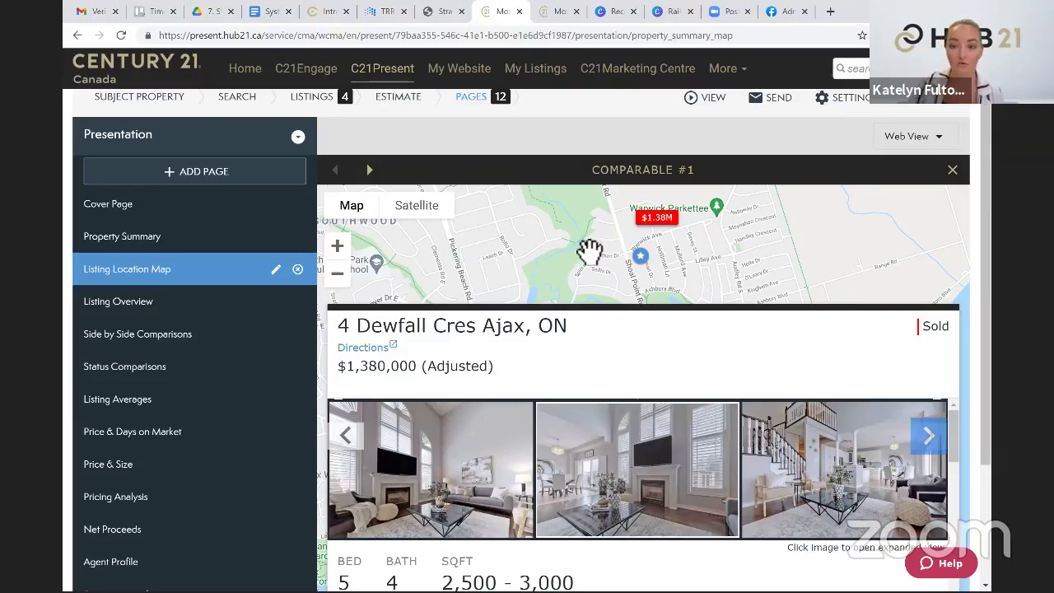
Collapse its details and show the Listing Overview of all four sold comparables
{"action": "left_click", "coordinate": [534, 308]}
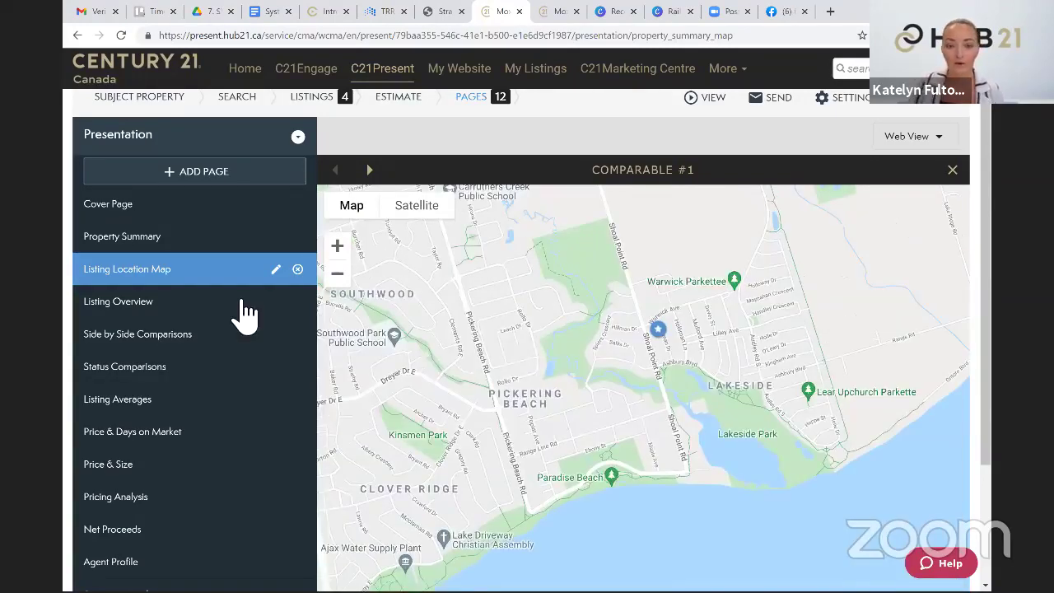
{"action": "left_click", "coordinate": [159, 312]}
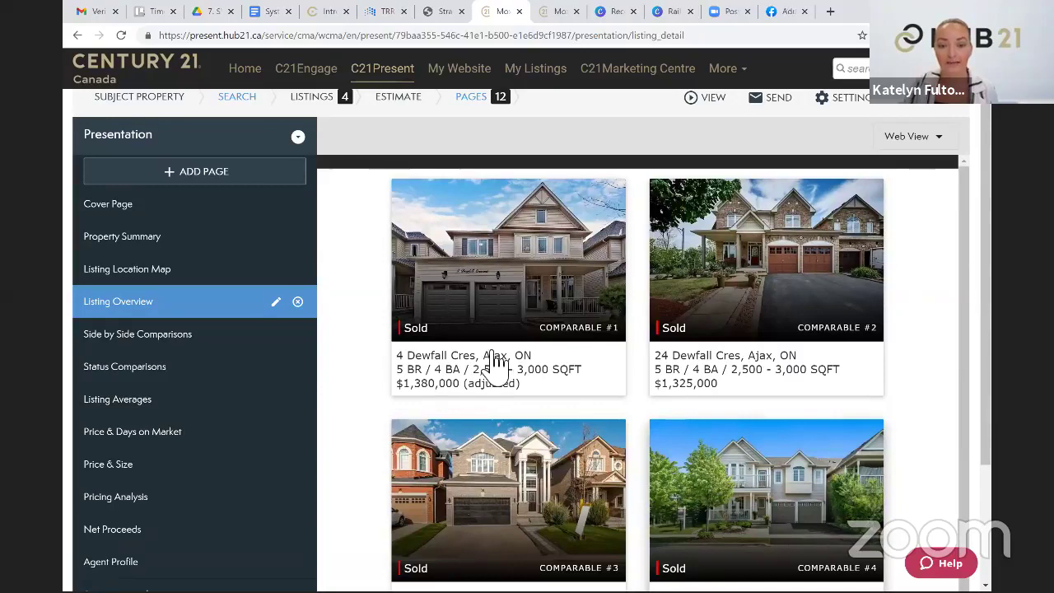
{"action": "scroll", "coordinate": [482, 323], "scroll_direction": "down", "scroll_amount": 1}
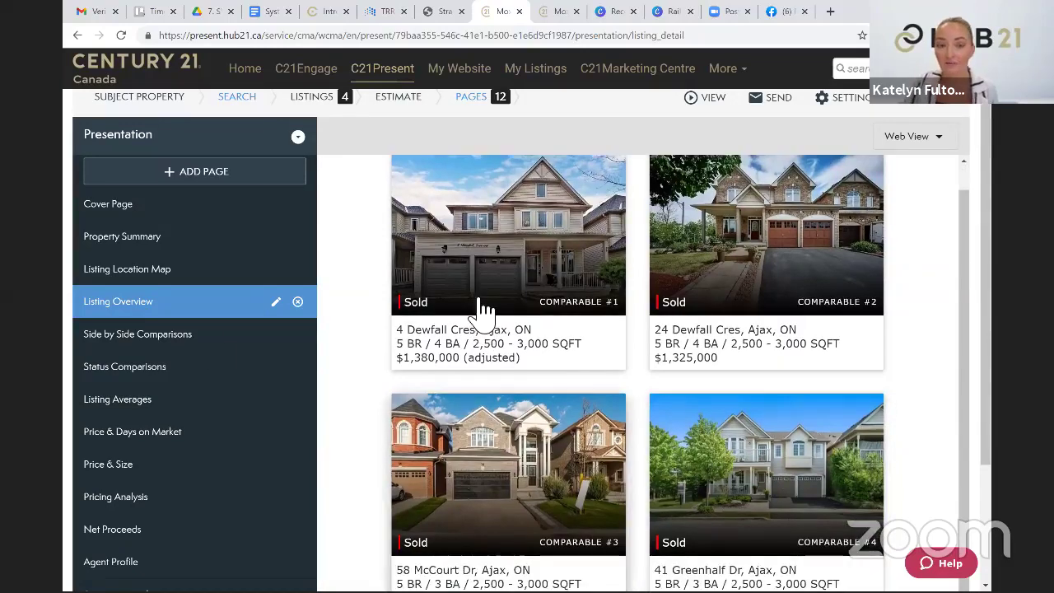
Open Side by Side Comparisons, shift columns to comparable #4, and read down to the heating and exterior rows
{"action": "left_click", "coordinate": [204, 344]}
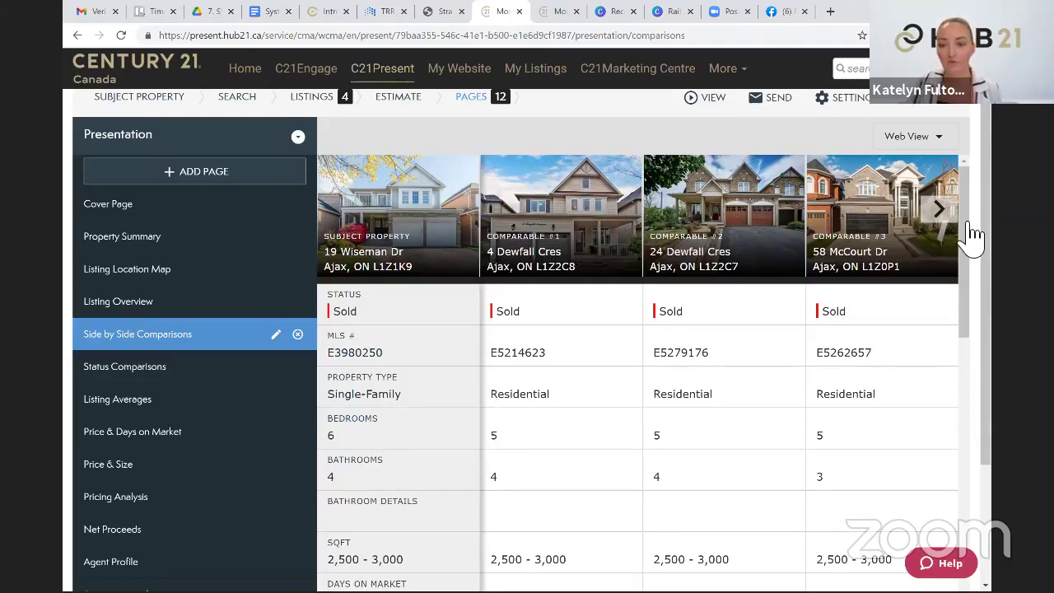
{"action": "left_click", "coordinate": [943, 216]}
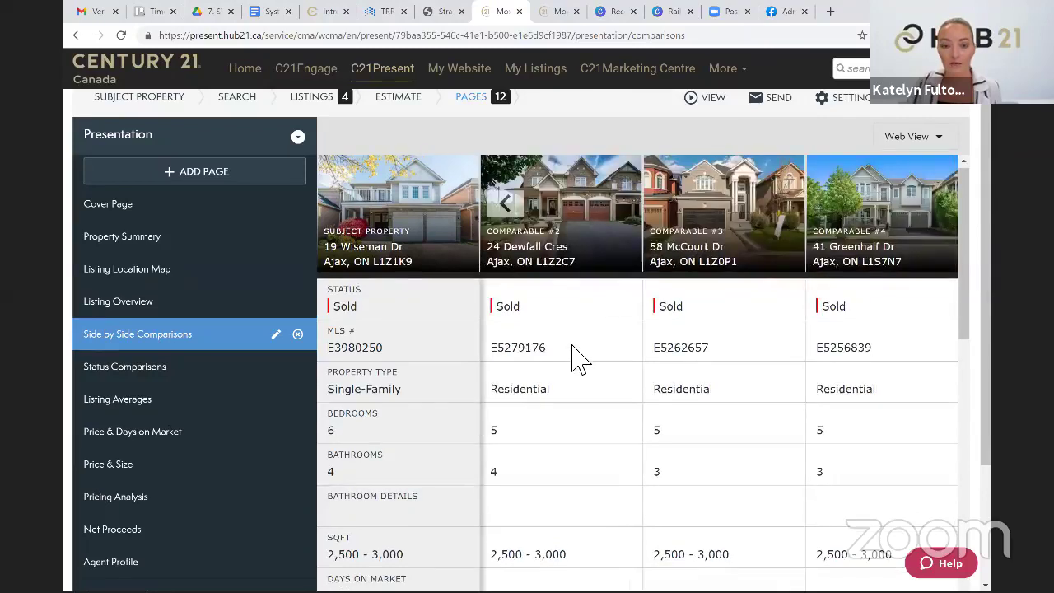
{"action": "scroll", "coordinate": [541, 411], "scroll_direction": "down", "scroll_amount": 2}
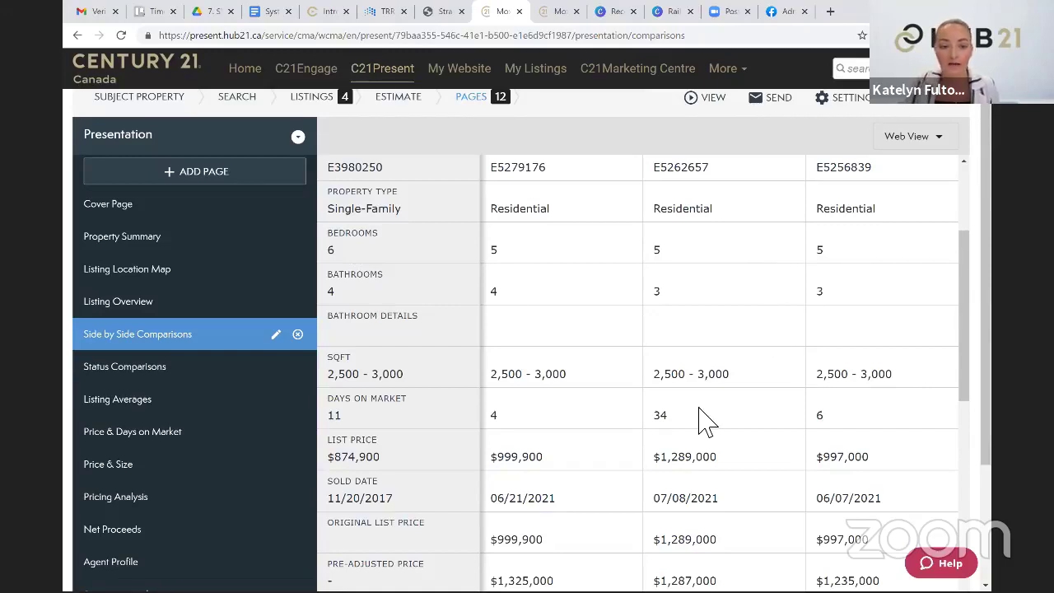
{"action": "scroll", "coordinate": [623, 437], "scroll_direction": "down", "scroll_amount": 1}
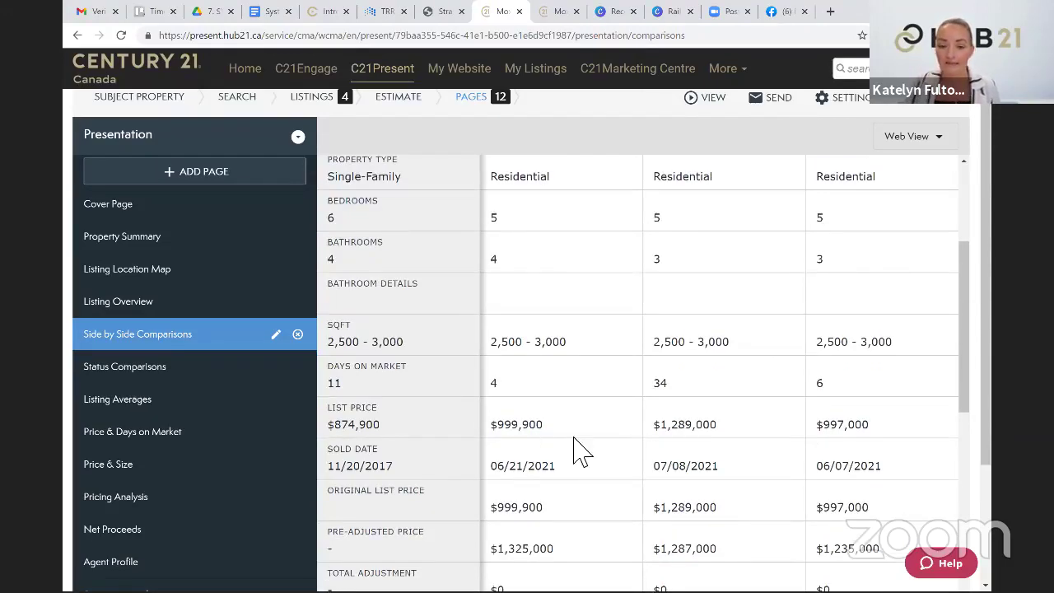
{"action": "scroll", "coordinate": [527, 383], "scroll_direction": "down", "scroll_amount": 3}
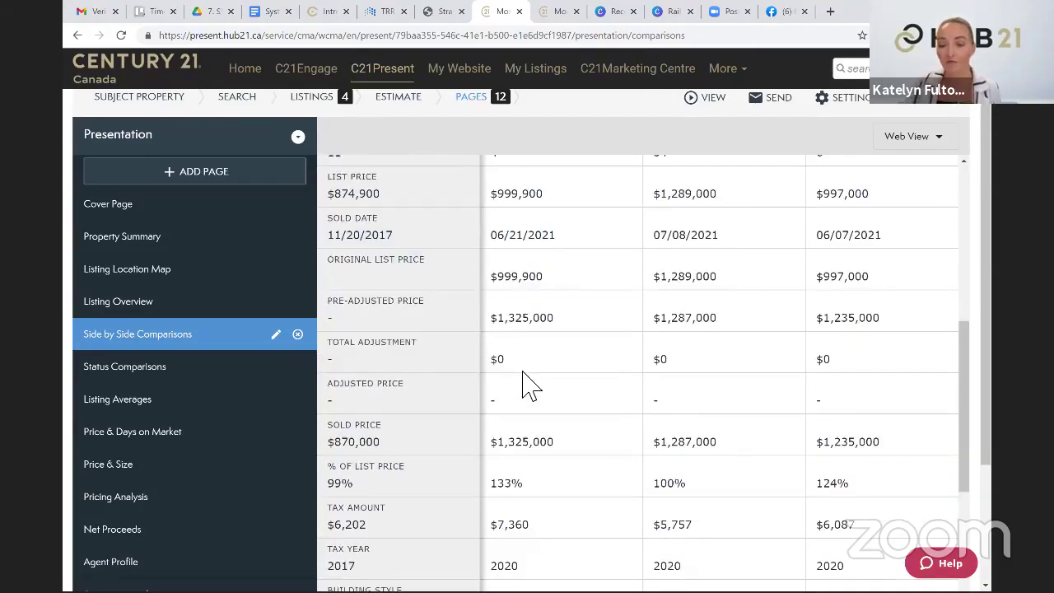
{"action": "scroll", "coordinate": [527, 383], "scroll_direction": "down", "scroll_amount": 1}
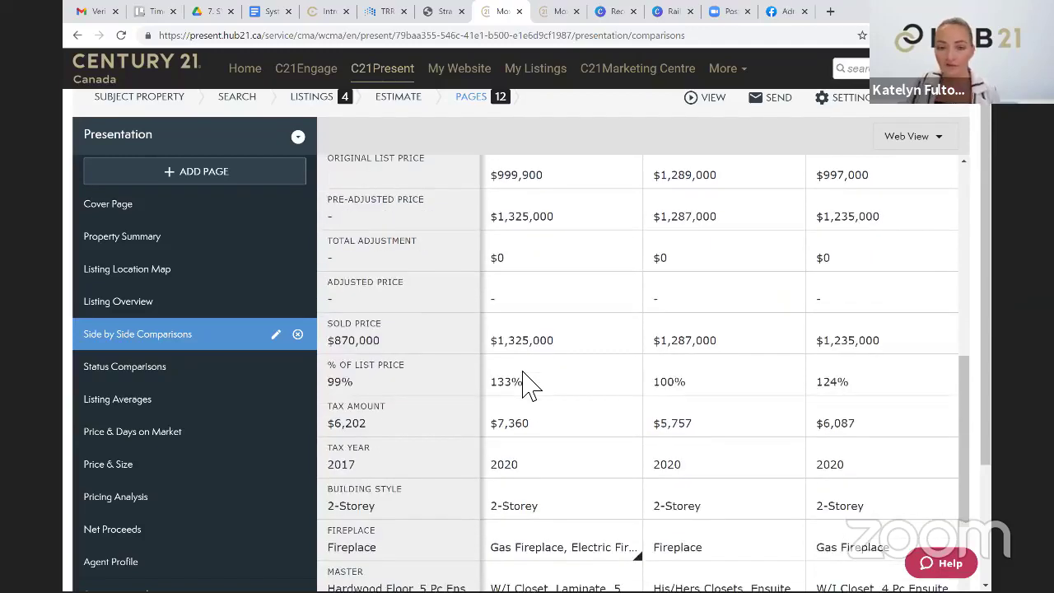
{"action": "scroll", "coordinate": [539, 391], "scroll_direction": "down", "scroll_amount": 1}
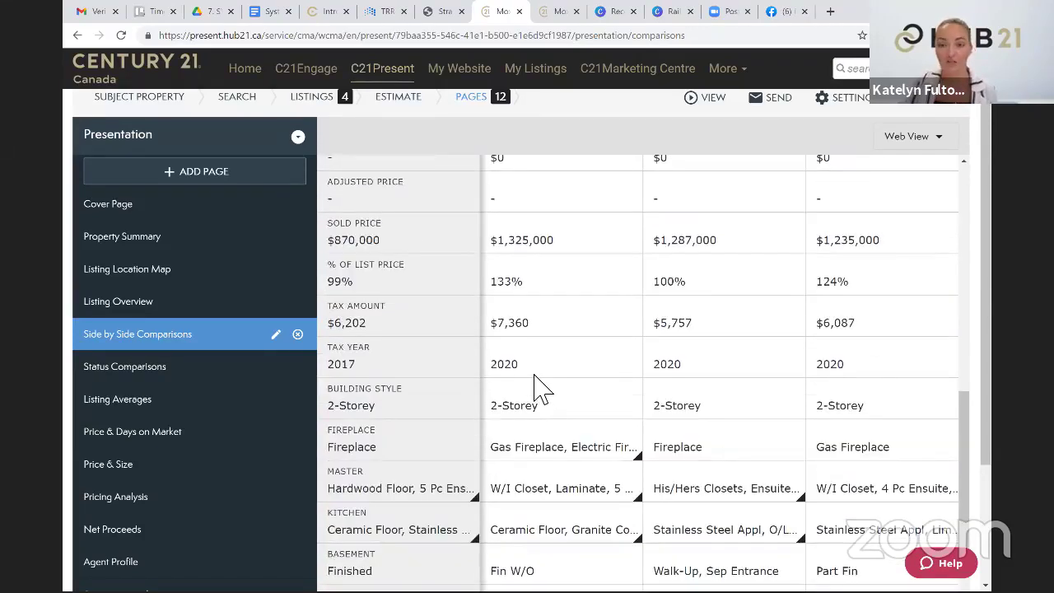
{"action": "scroll", "coordinate": [545, 372], "scroll_direction": "down", "scroll_amount": 1}
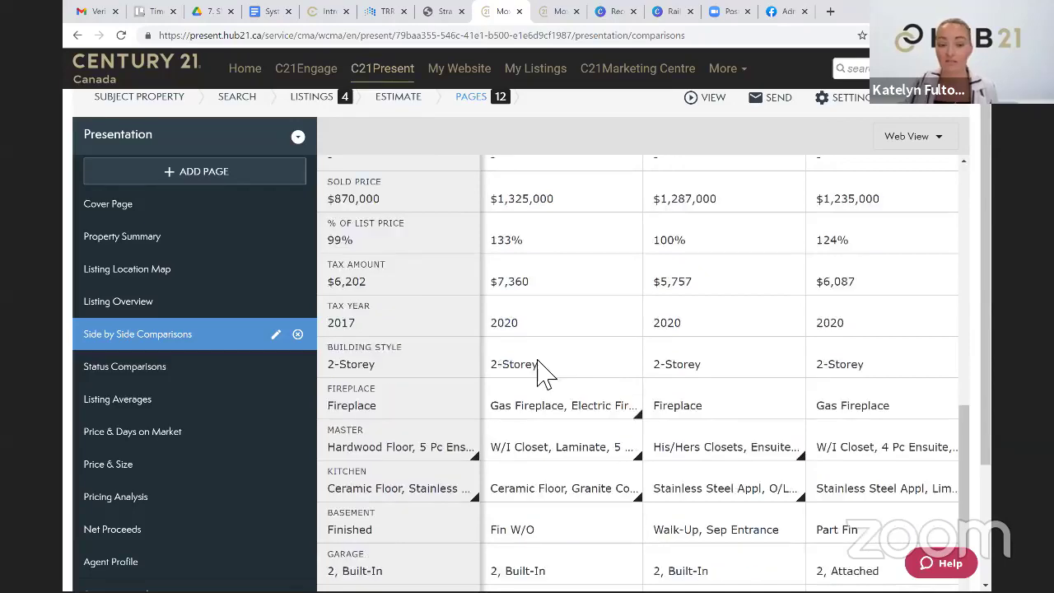
{"action": "scroll", "coordinate": [531, 370], "scroll_direction": "down", "scroll_amount": 2}
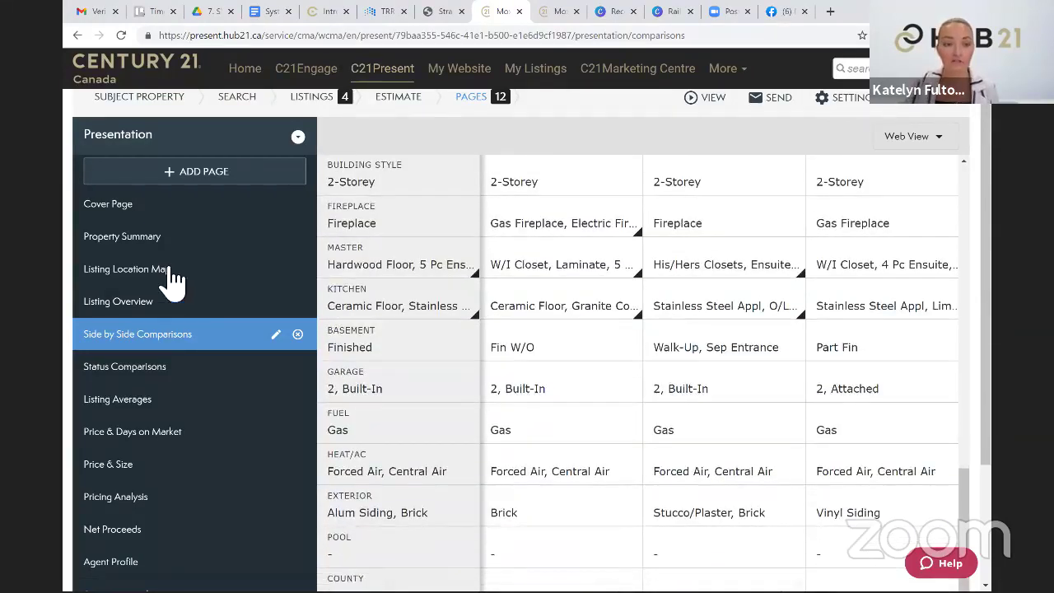
{"action": "scroll", "coordinate": [173, 280], "scroll_direction": "down", "scroll_amount": 1}
{"action": "left_click", "coordinate": [168, 276]}
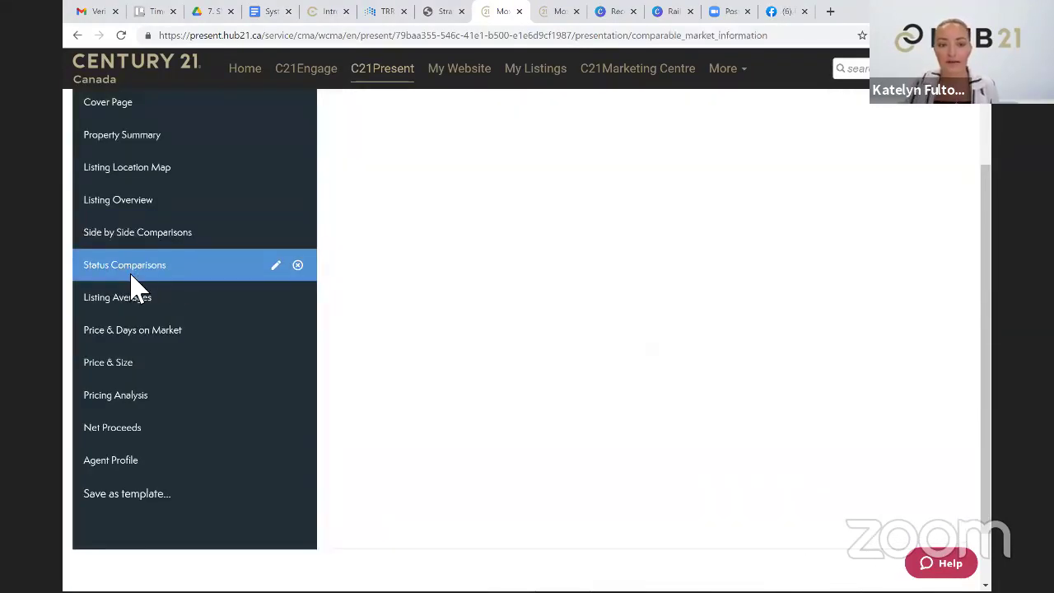
{"action": "scroll", "coordinate": [572, 336], "scroll_direction": "up", "scroll_amount": 2}
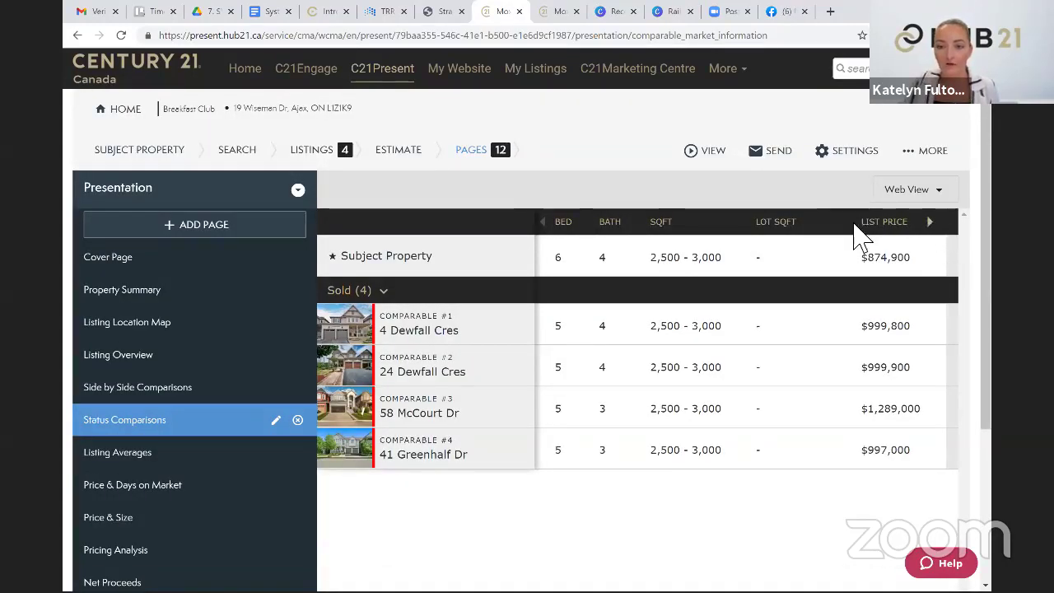
{"action": "scroll", "coordinate": [725, 444], "scroll_direction": "right", "scroll_amount": 5}
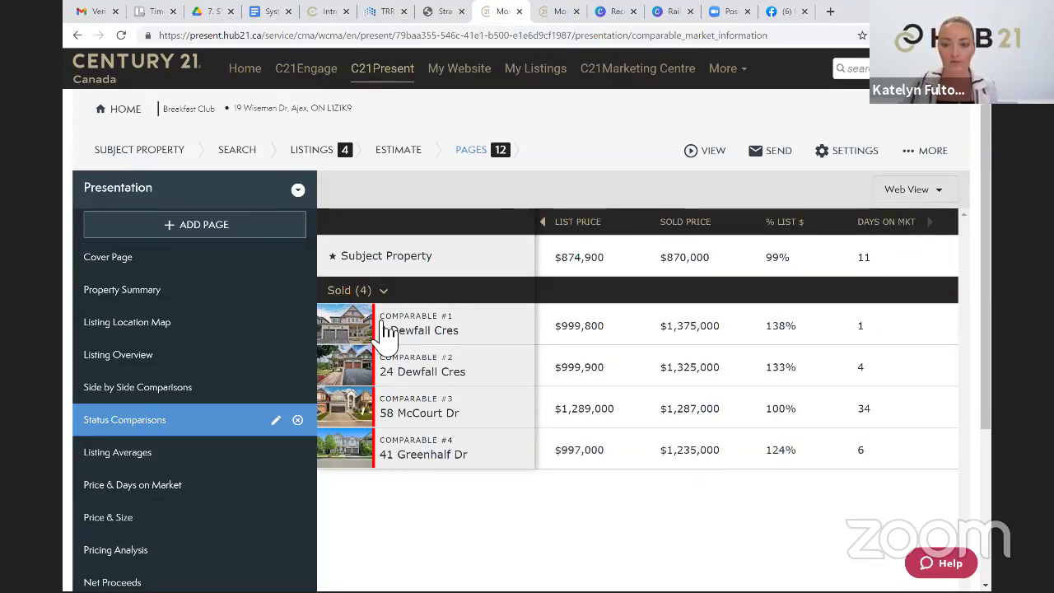
{"action": "left_click", "coordinate": [153, 461]}
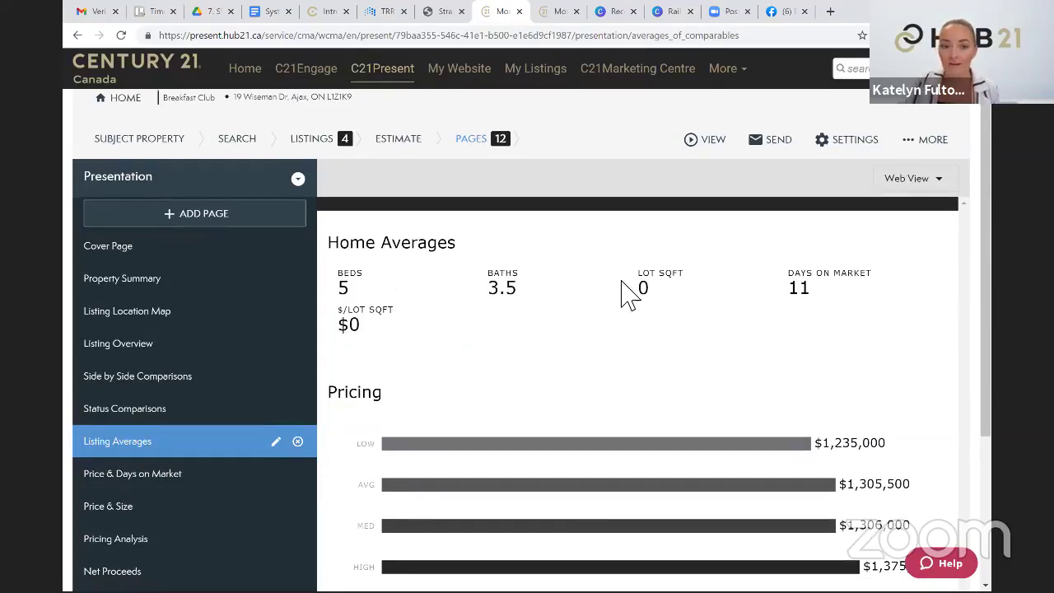
{"action": "scroll", "coordinate": [632, 296], "scroll_direction": "down", "scroll_amount": 1}
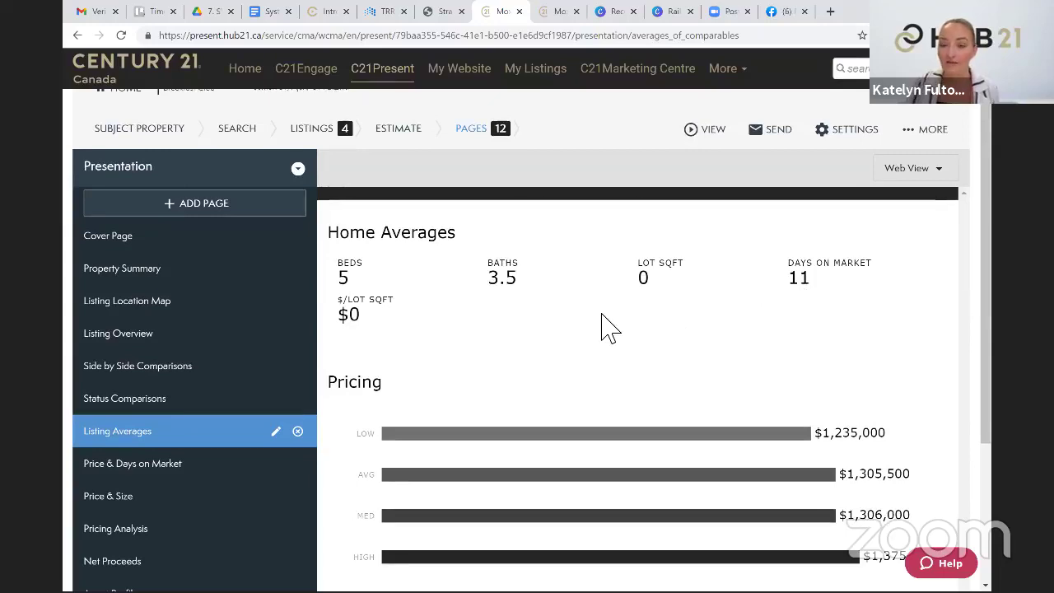
{"action": "scroll", "coordinate": [409, 365], "scroll_direction": "down", "scroll_amount": 1}
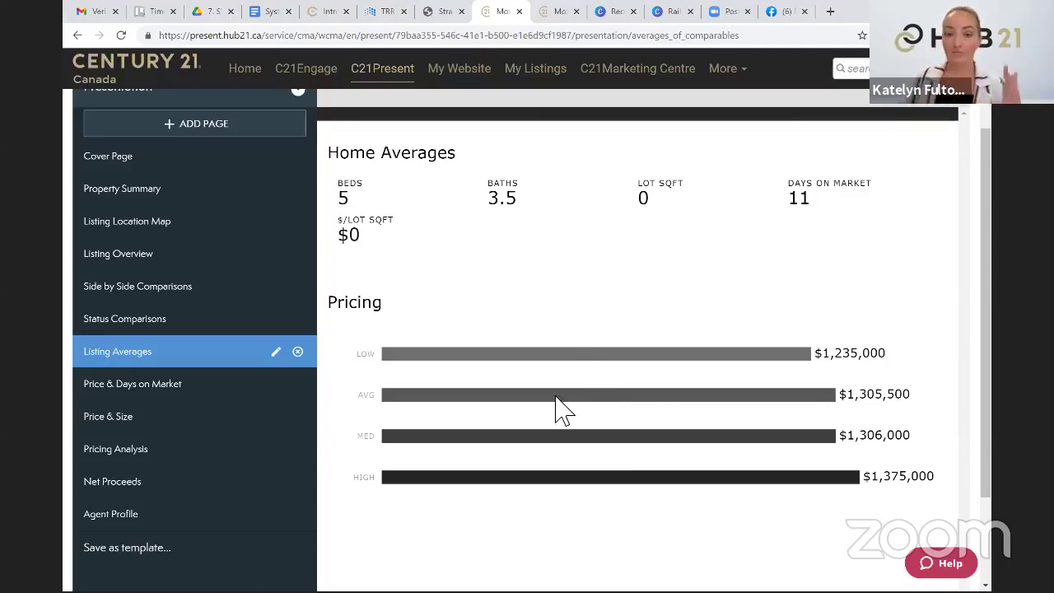
Open the Price & Days on Market chart and inspect each comparable's data point details
{"action": "left_click", "coordinate": [156, 393]}
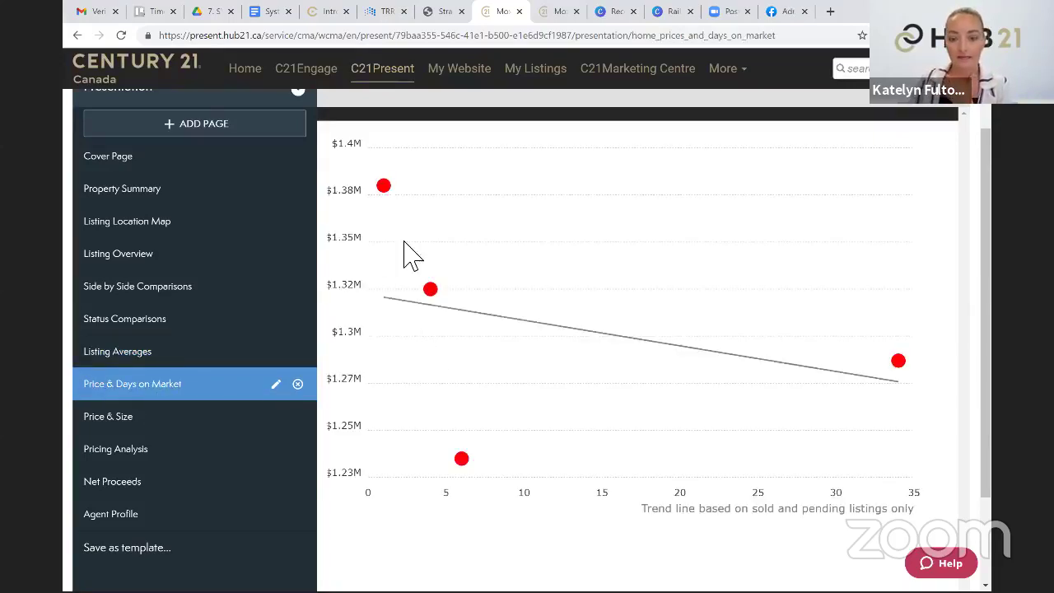
{"action": "scroll", "coordinate": [370, 334], "scroll_direction": "up", "scroll_amount": 2}
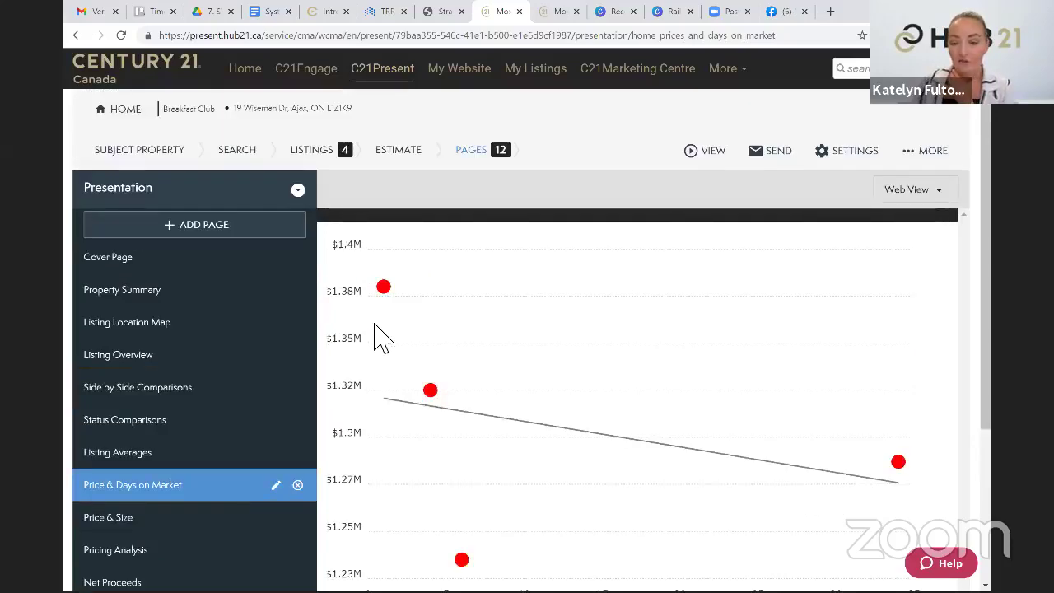
{"action": "scroll", "coordinate": [713, 447], "scroll_direction": "down", "scroll_amount": 1}
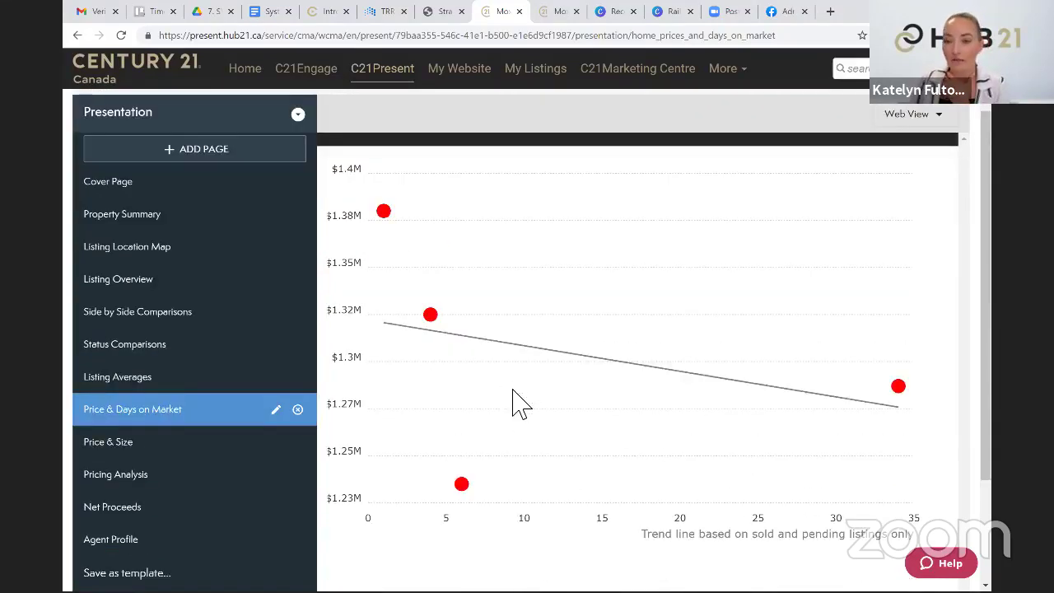
{"action": "scroll", "coordinate": [344, 494], "scroll_direction": "down", "scroll_amount": 1}
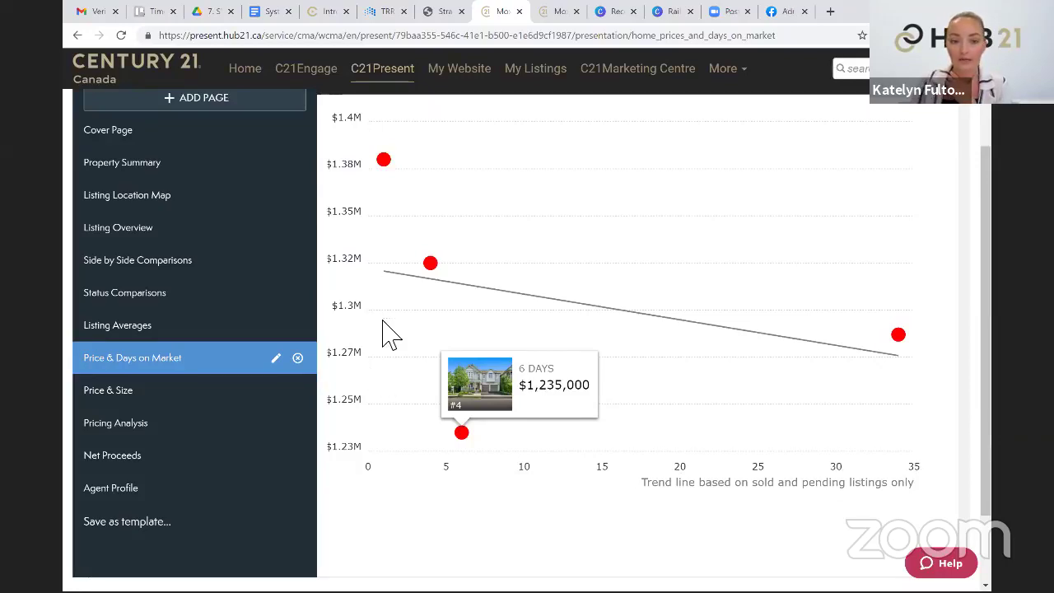
{"action": "scroll", "coordinate": [392, 259], "scroll_direction": "up", "scroll_amount": 3}
{"action": "scroll", "coordinate": [436, 345], "scroll_direction": "down", "scroll_amount": 1}
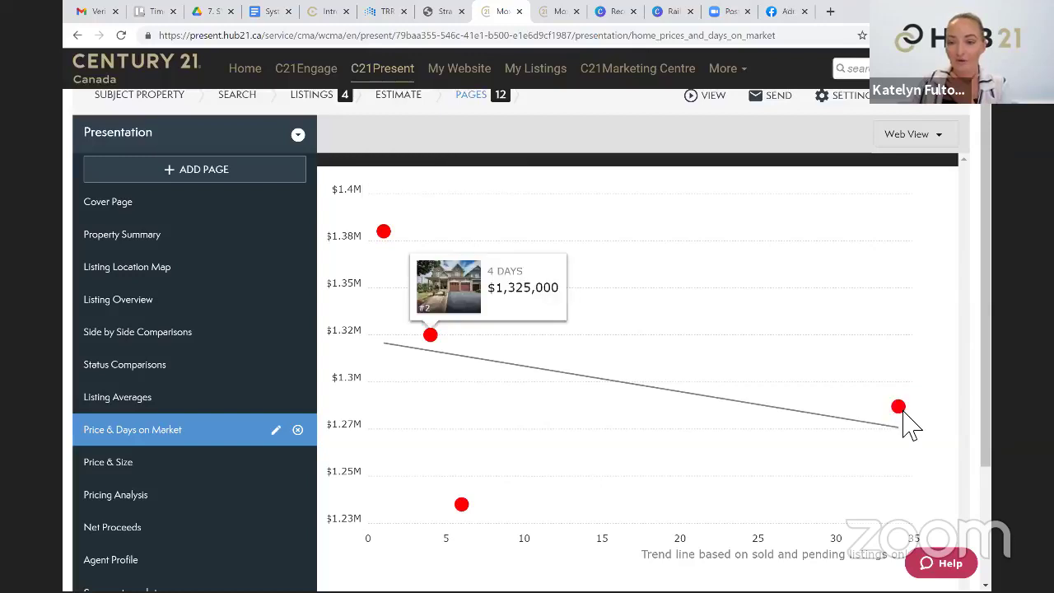
{"action": "mouse_move", "coordinate": [890, 412]}
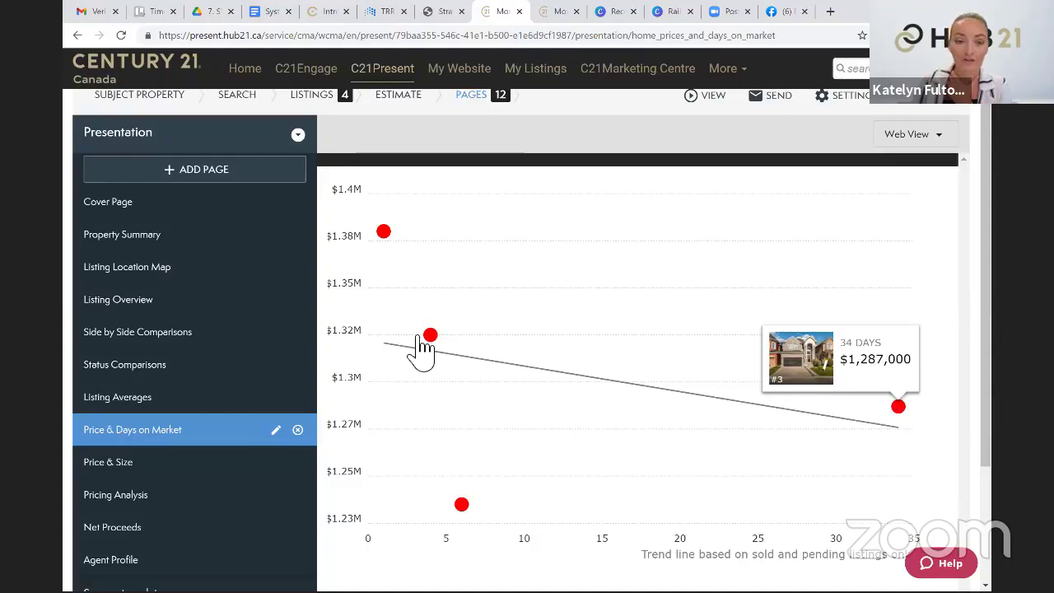
{"action": "mouse_move", "coordinate": [426, 330]}
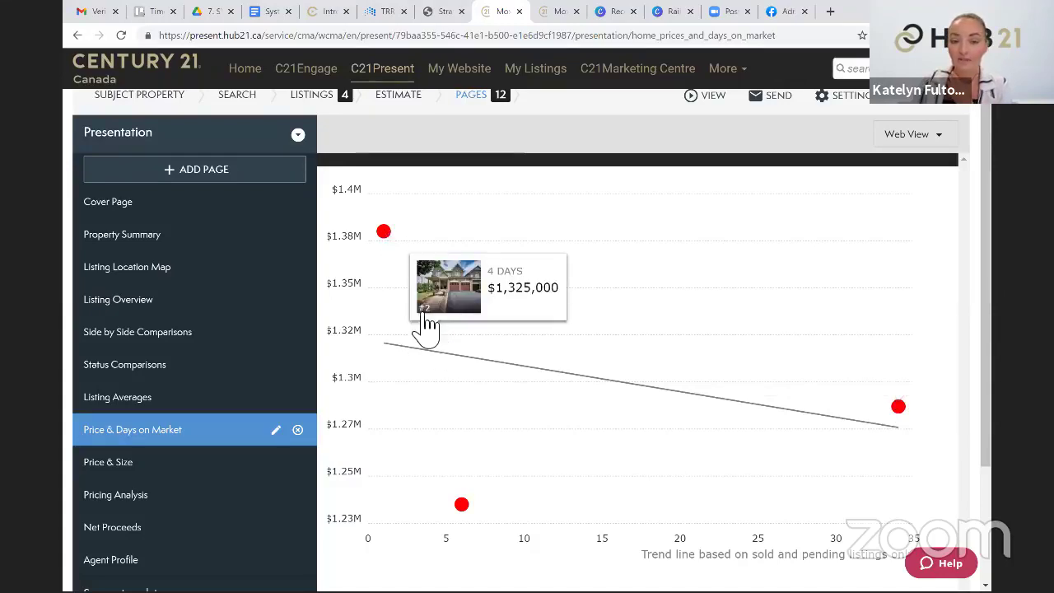
{"action": "mouse_move", "coordinate": [462, 501]}
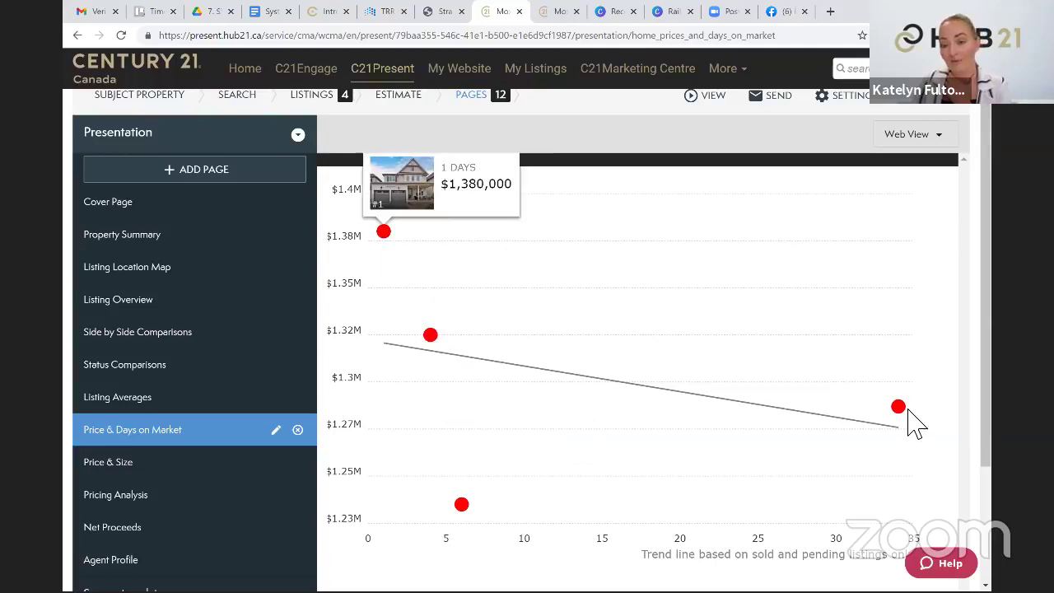
Remove the empty Price & Size page and view Pricing Analysis showing $1,250,000 - $1,306,000
{"action": "left_click", "coordinate": [138, 471]}
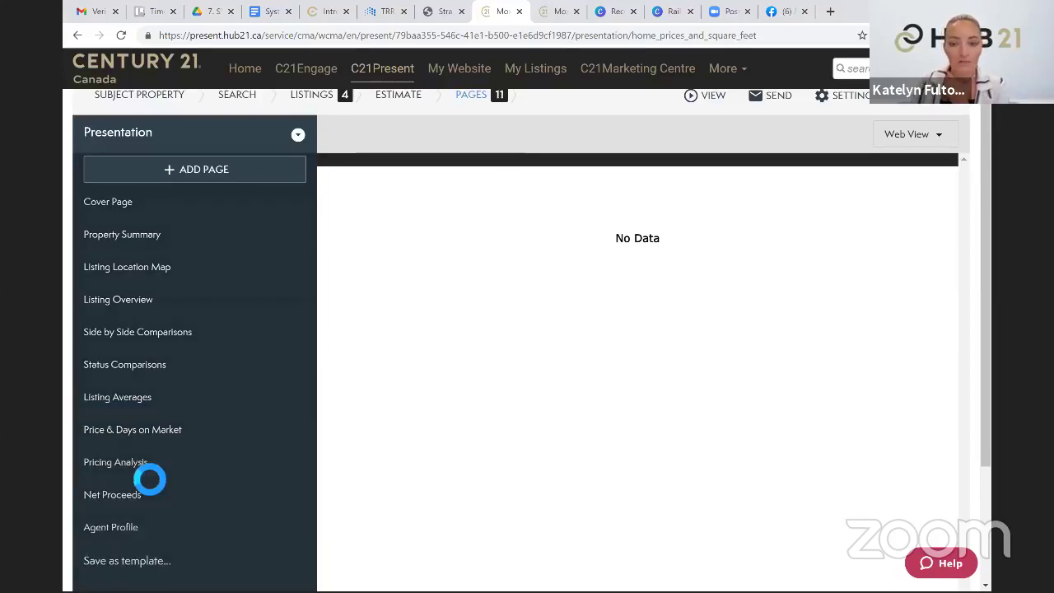
{"action": "left_click", "coordinate": [143, 472]}
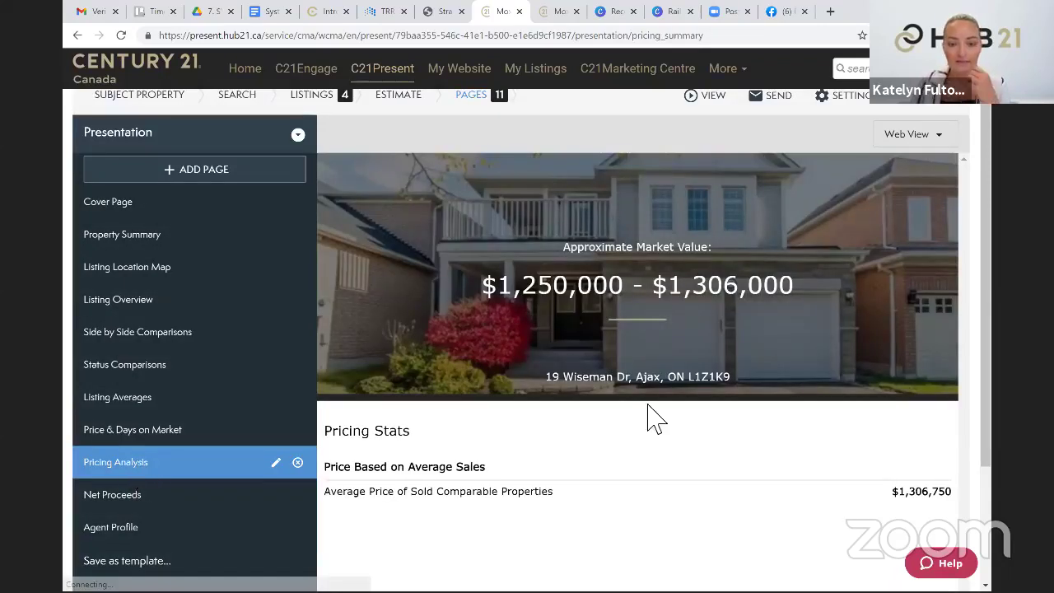
{"action": "triple_click", "coordinate": [826, 293]}
{"action": "left_click", "coordinate": [753, 298]}
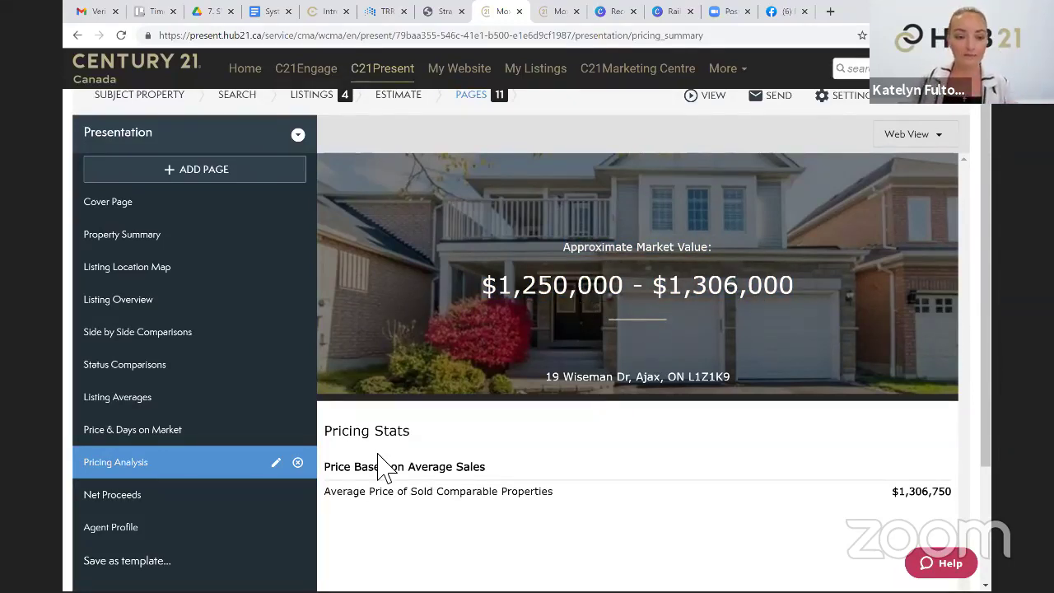
{"action": "scroll", "coordinate": [381, 469], "scroll_direction": "down", "scroll_amount": 1}
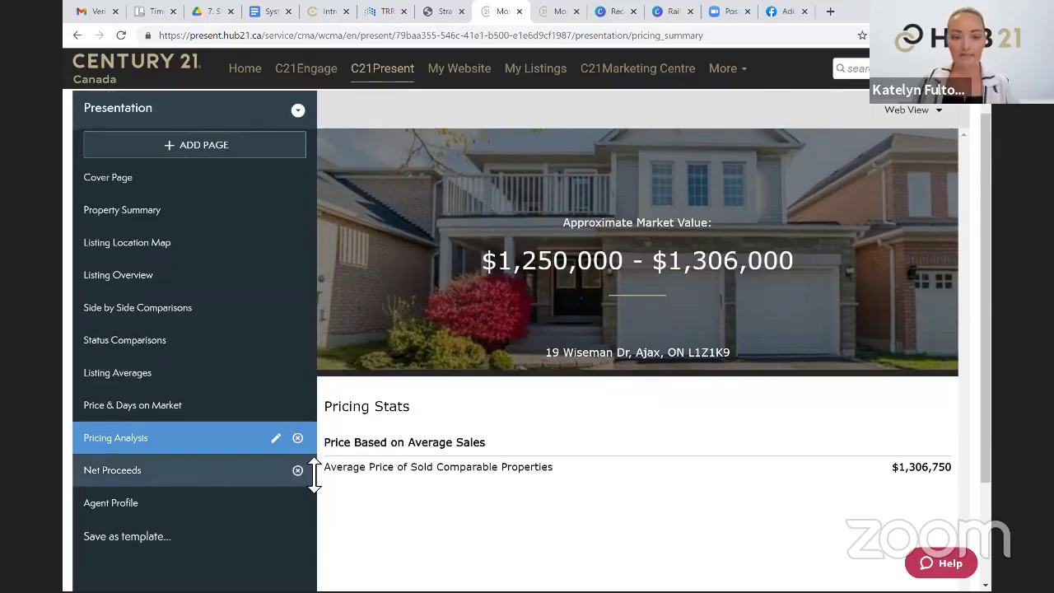
Remove the blank Net Proceeds page, leaving 10 pages, and review the Agent Profile page
{"action": "left_click", "coordinate": [307, 479]}
{"action": "left_click", "coordinate": [302, 475]}
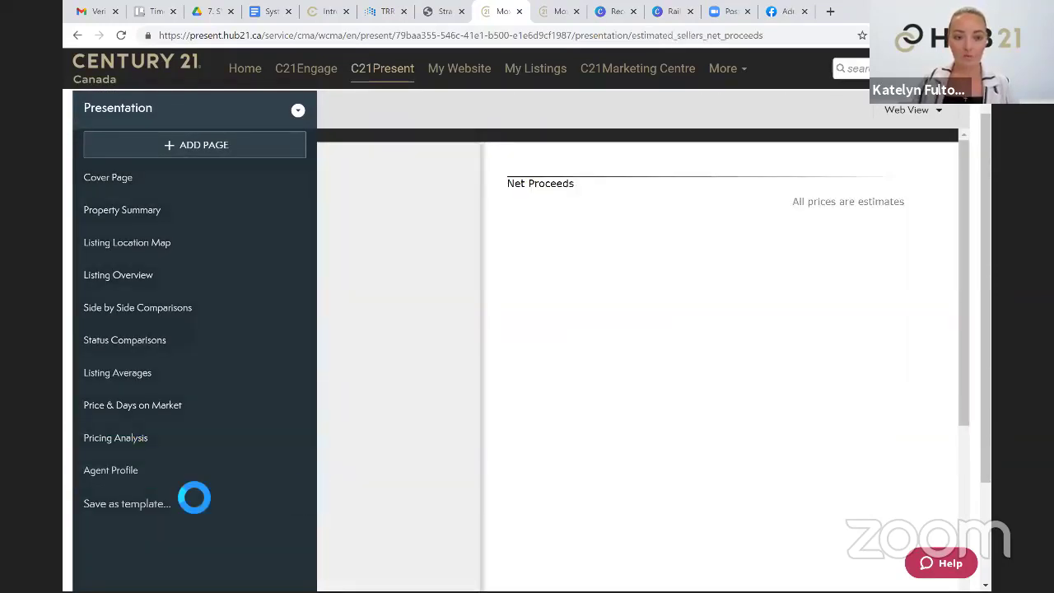
{"action": "left_click", "coordinate": [132, 473]}
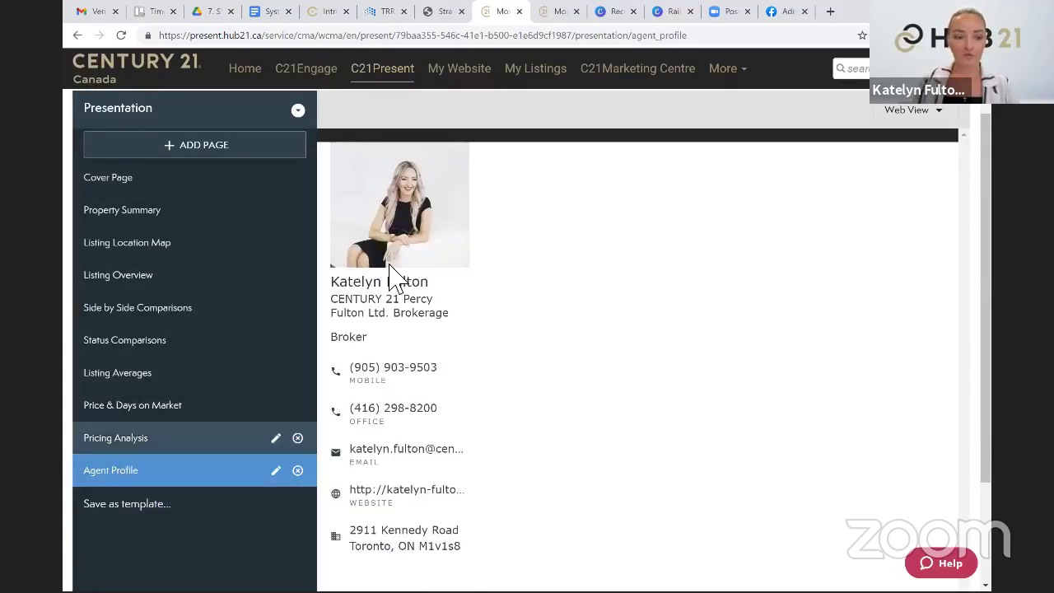
{"action": "scroll", "coordinate": [786, 445], "scroll_direction": "down", "scroll_amount": 2}
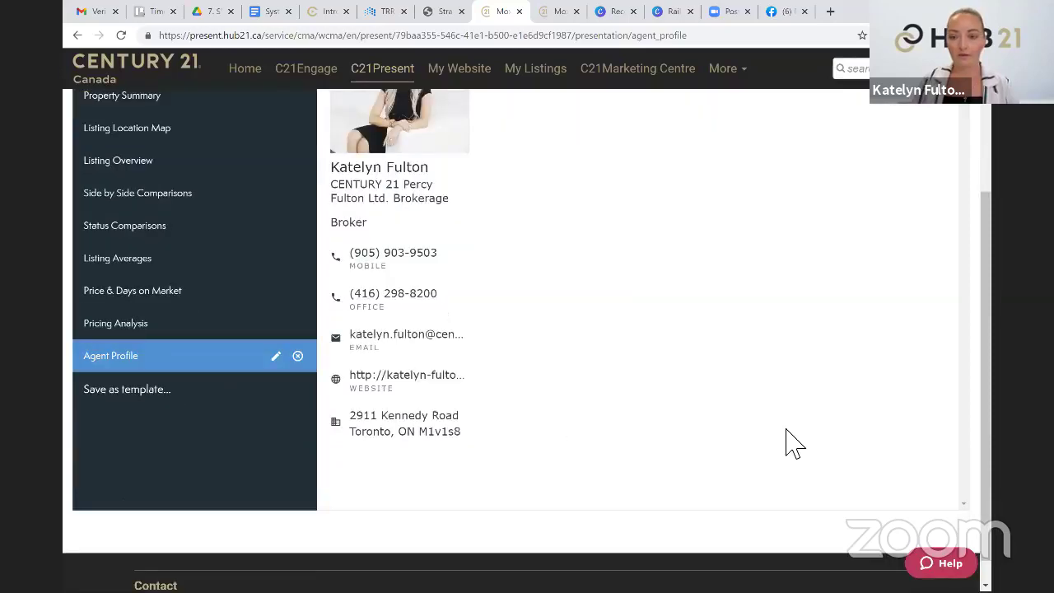
{"action": "scroll", "coordinate": [988, 494], "scroll_direction": "up", "scroll_amount": 3}
{"action": "scroll", "coordinate": [996, 244], "scroll_direction": "down", "scroll_amount": 3}
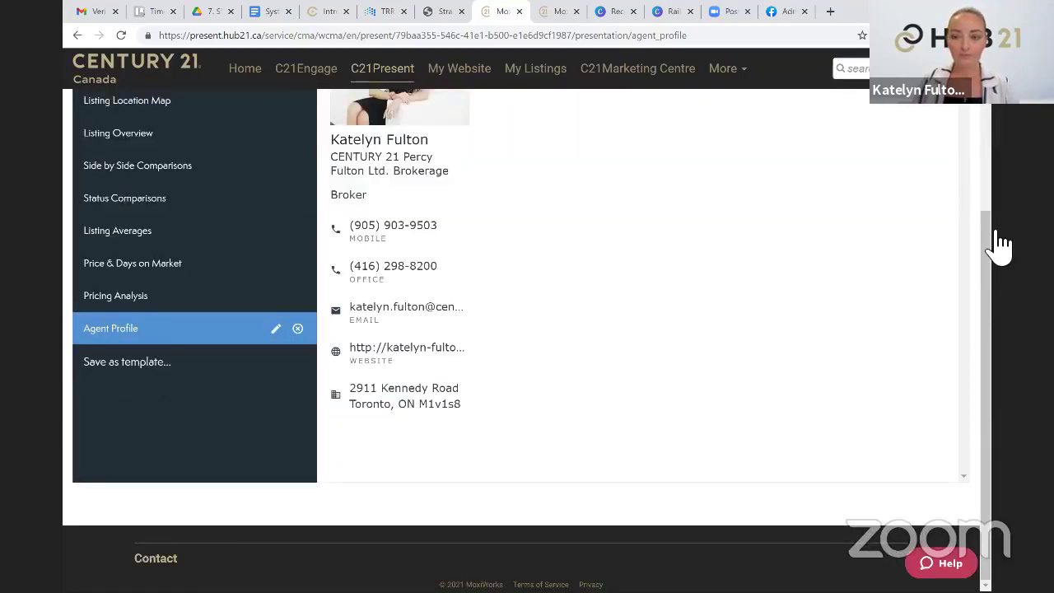
{"action": "scroll", "coordinate": [409, 161], "scroll_direction": "up", "scroll_amount": 3}
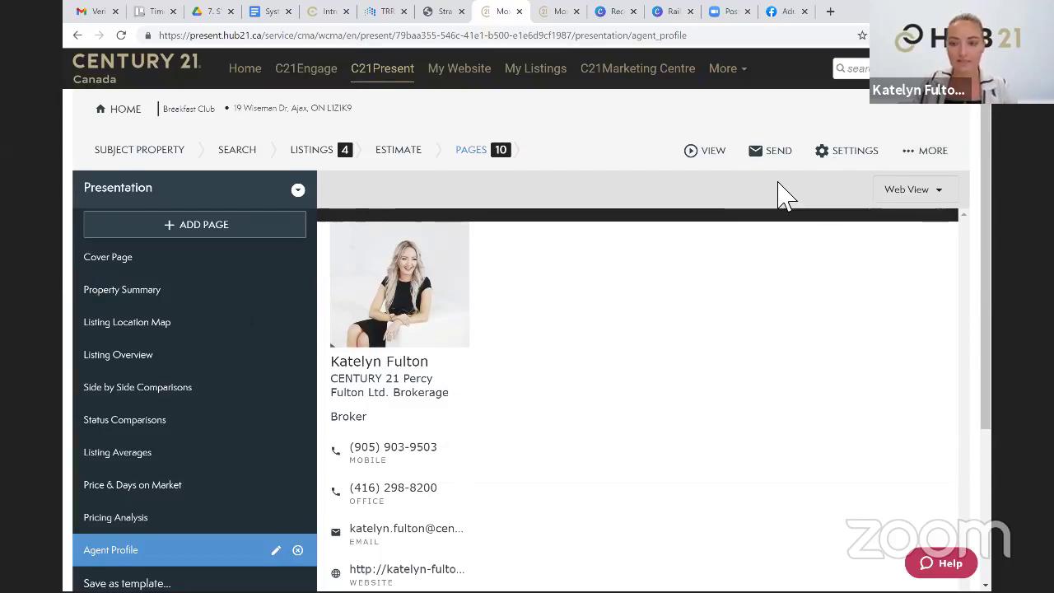
Generate the Print - Portrait PDF of the Breakfast Club presentation from the VIEW formats
{"action": "left_click", "coordinate": [711, 156]}
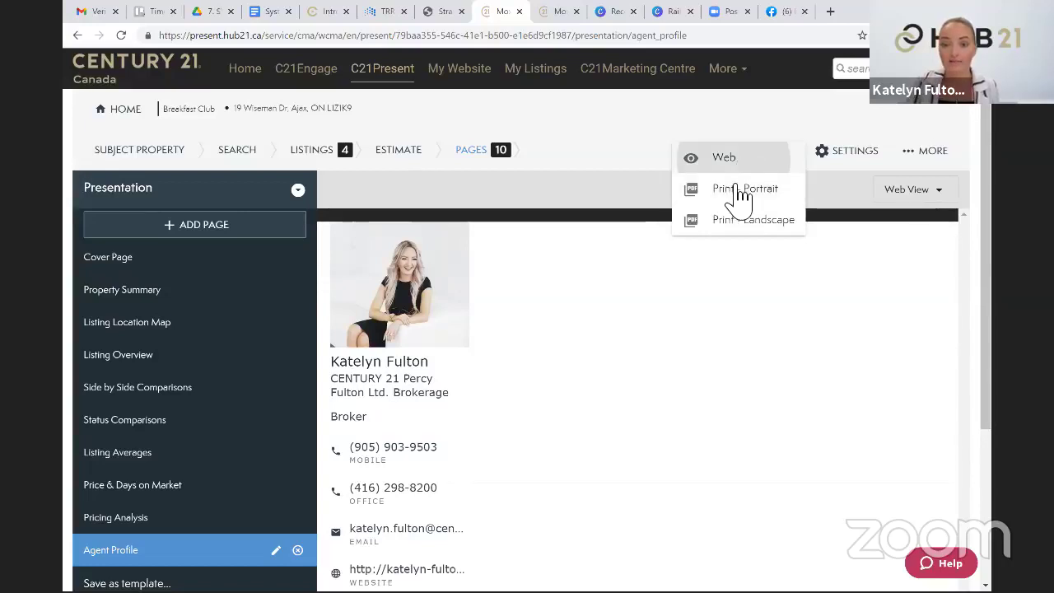
{"action": "left_click", "coordinate": [729, 187]}
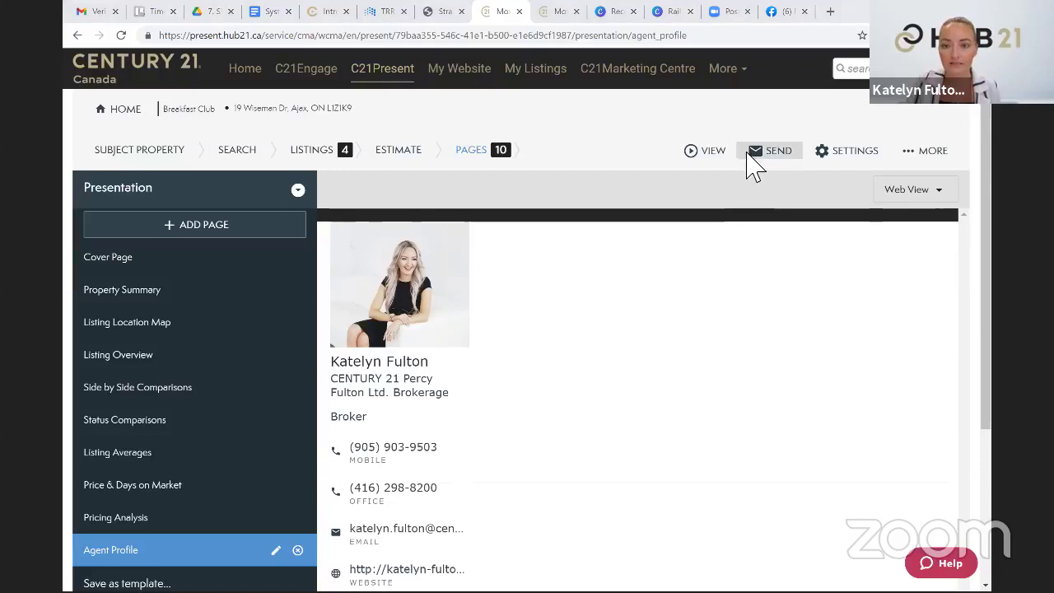
{"action": "left_click", "coordinate": [705, 151]}
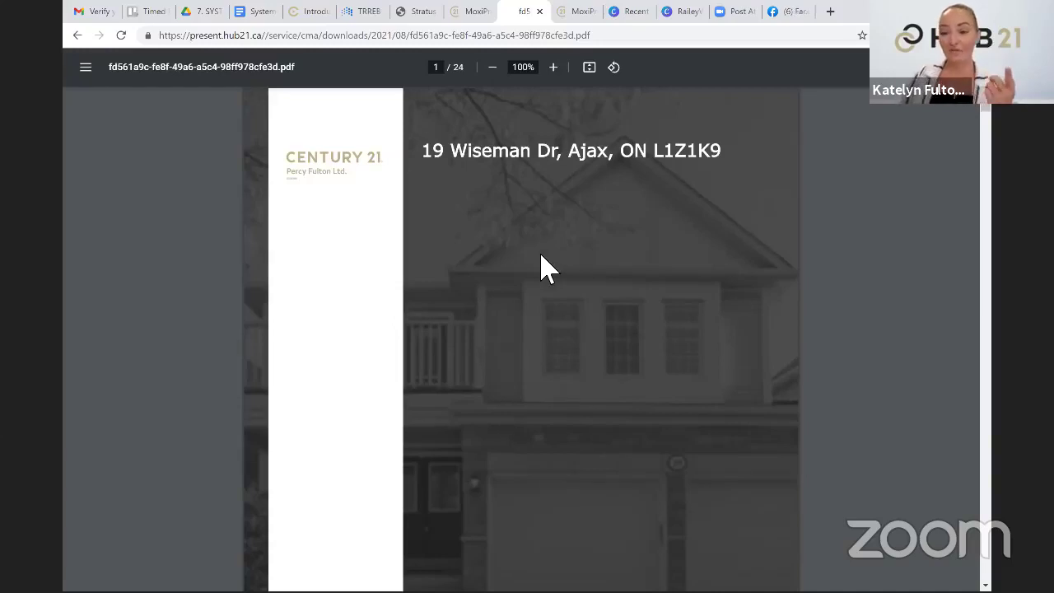
Scroll the PDF from the page 3 location map past Comparable #1 to Comparable #2's photos on page 11
{"action": "scroll", "coordinate": [545, 284], "scroll_direction": "down", "scroll_amount": 3}
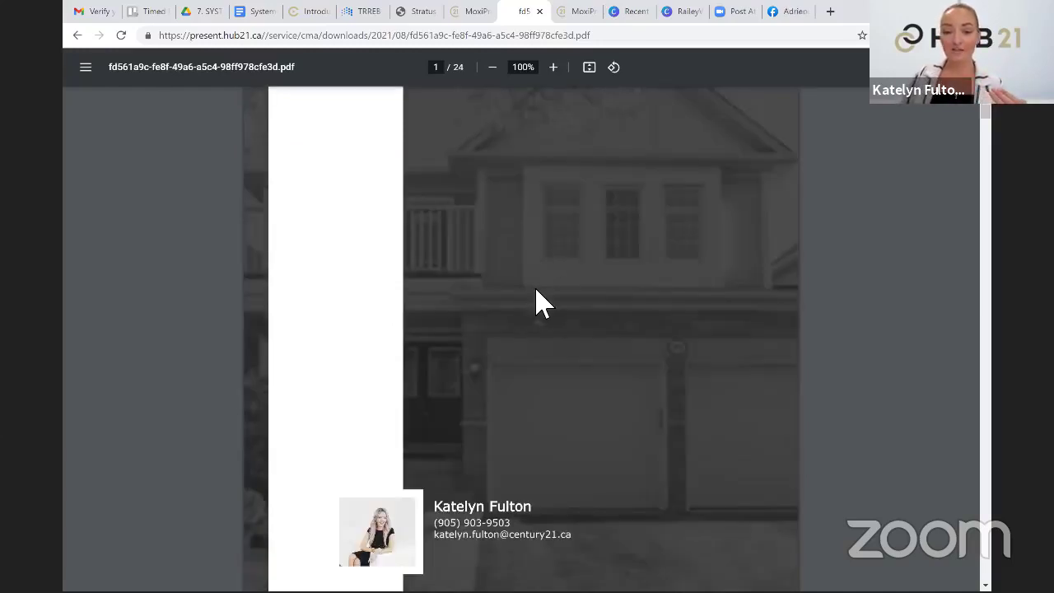
{"action": "scroll", "coordinate": [543, 303], "scroll_direction": "down", "scroll_amount": 2}
{"action": "scroll", "coordinate": [543, 303], "scroll_direction": "down", "scroll_amount": 2}
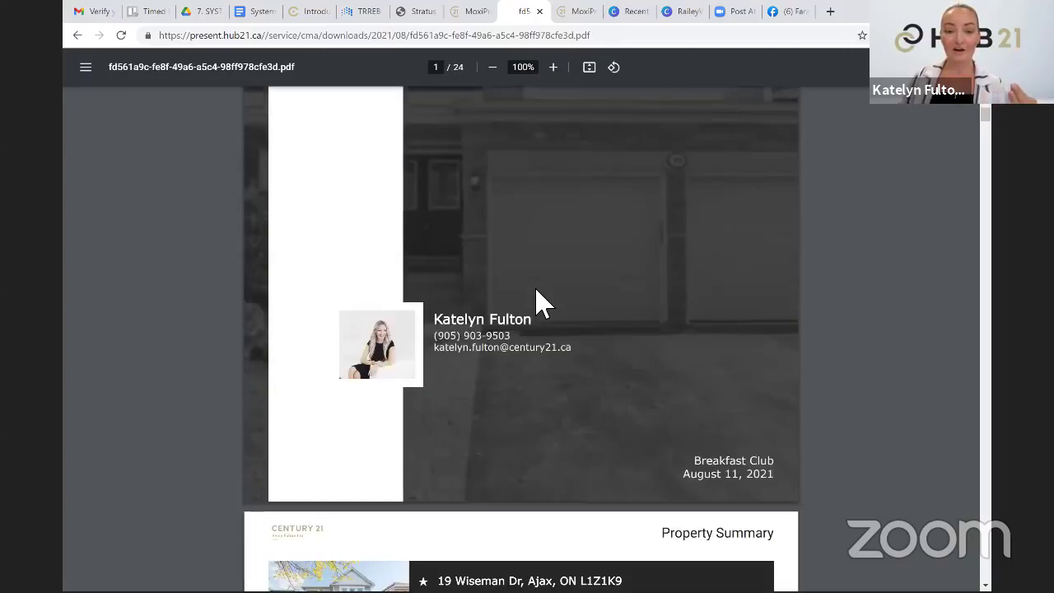
{"action": "scroll", "coordinate": [543, 303], "scroll_direction": "down", "scroll_amount": 3}
{"action": "scroll", "coordinate": [539, 296], "scroll_direction": "down", "scroll_amount": 2}
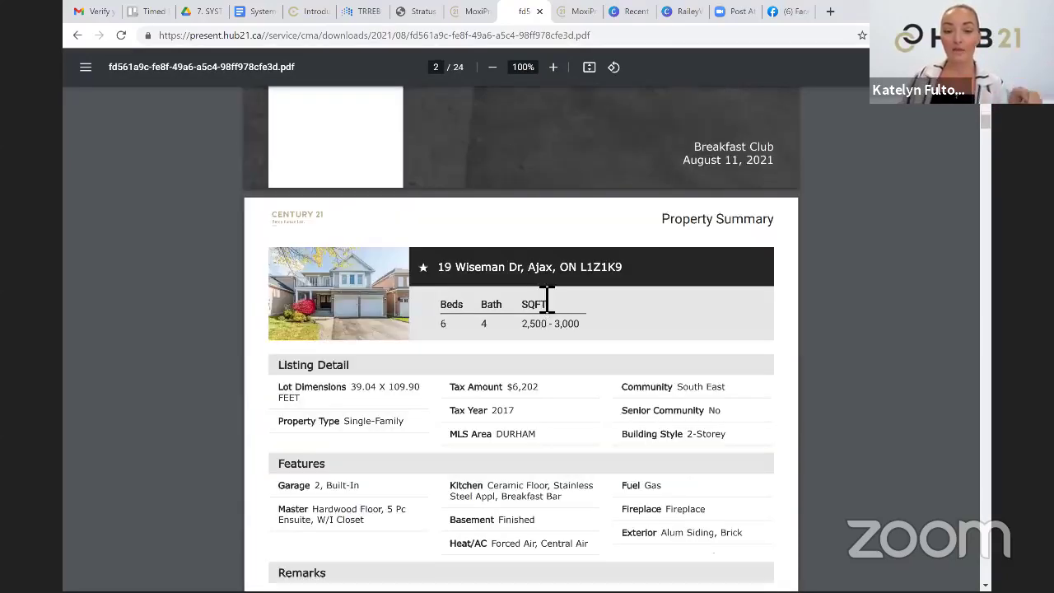
{"action": "scroll", "coordinate": [546, 303], "scroll_direction": "down", "scroll_amount": 3}
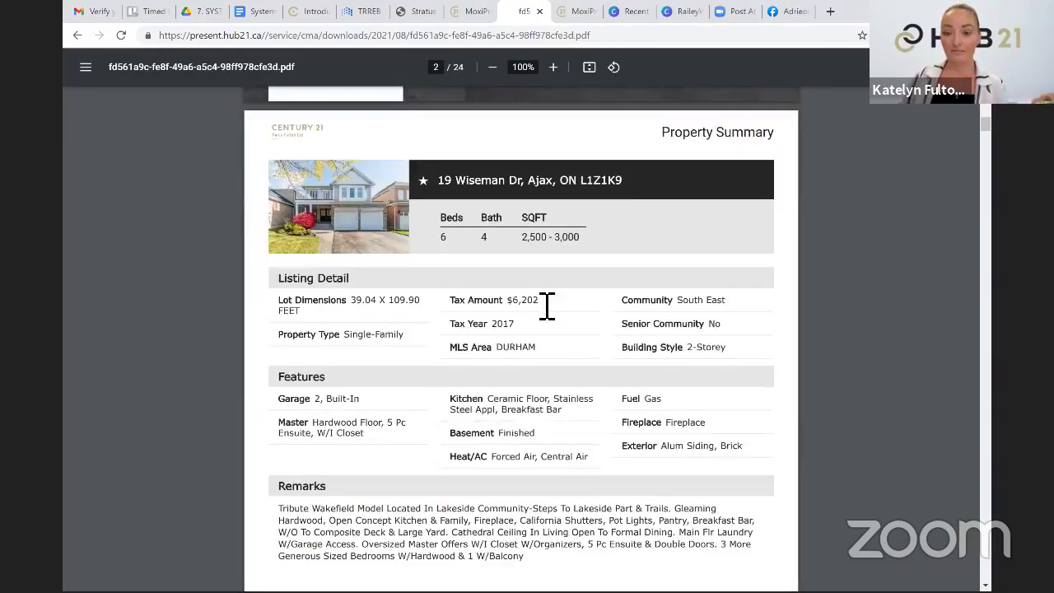
{"action": "scroll", "coordinate": [547, 306], "scroll_direction": "down", "scroll_amount": 3}
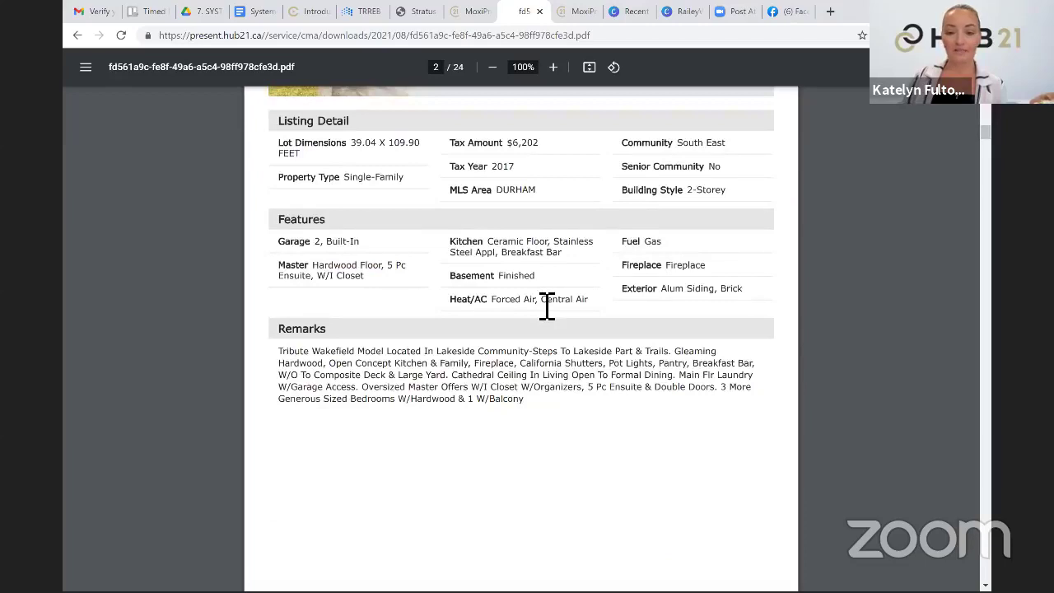
{"action": "scroll", "coordinate": [546, 306], "scroll_direction": "down", "scroll_amount": 6}
{"action": "scroll", "coordinate": [546, 306], "scroll_direction": "down", "scroll_amount": 6}
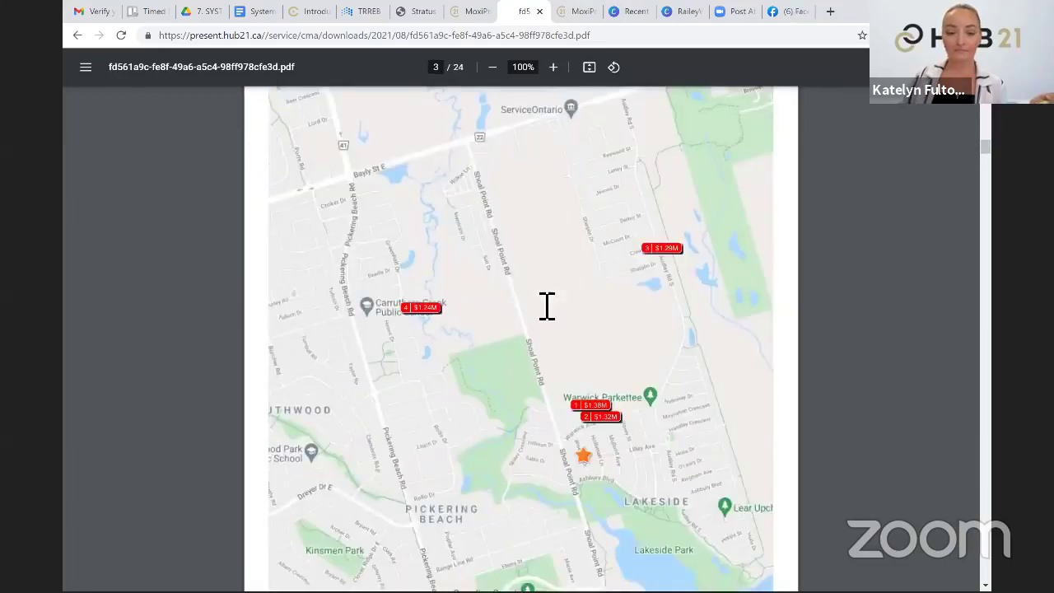
{"action": "scroll", "coordinate": [546, 305], "scroll_direction": "down", "scroll_amount": 3}
{"action": "scroll", "coordinate": [547, 306], "scroll_direction": "down", "scroll_amount": 4}
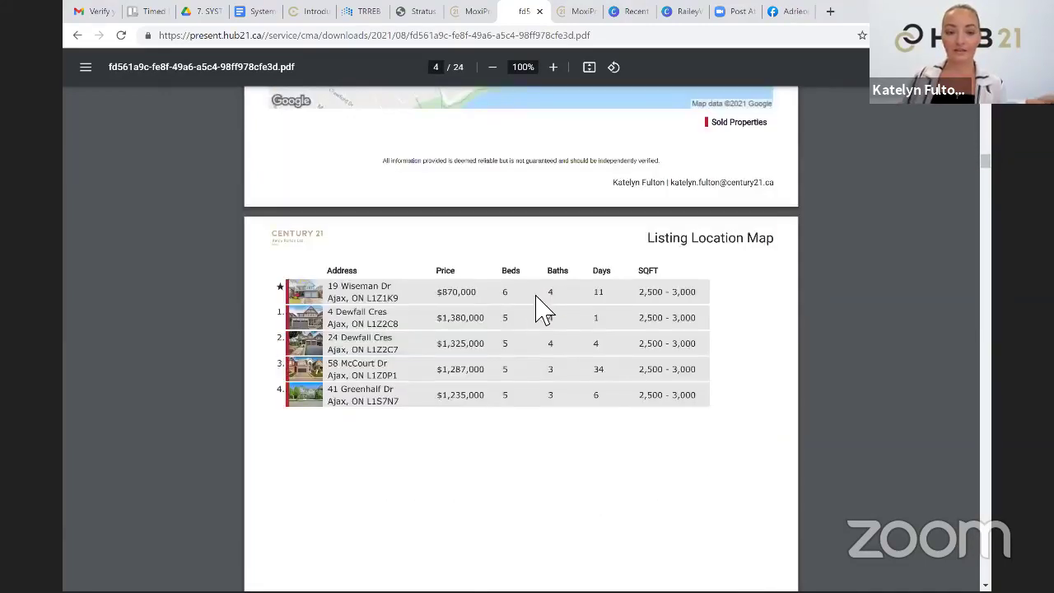
{"action": "scroll", "coordinate": [451, 367], "scroll_direction": "down", "scroll_amount": 2}
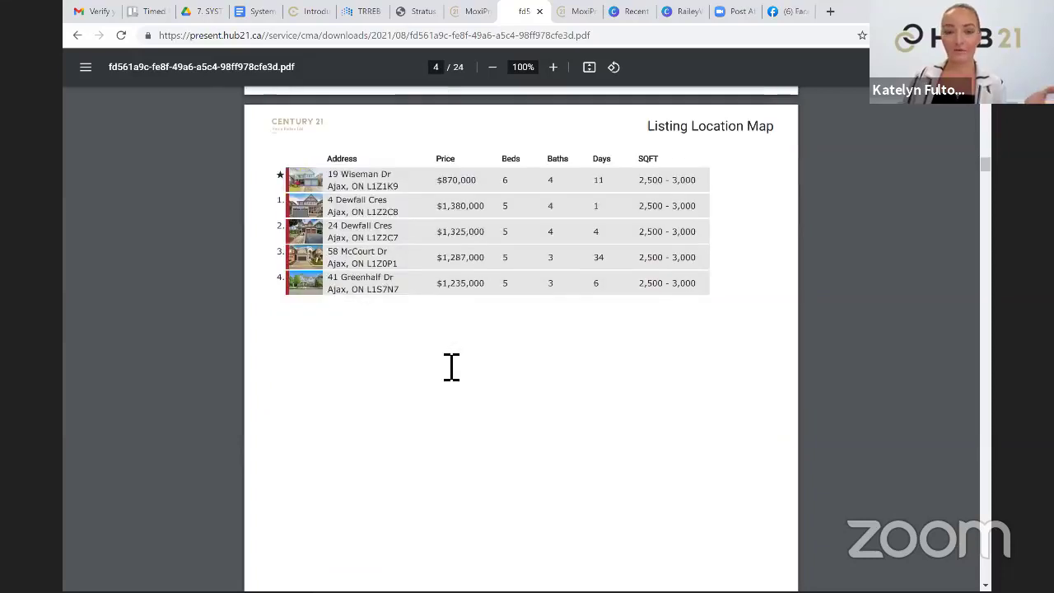
{"action": "scroll", "coordinate": [444, 371], "scroll_direction": "down", "scroll_amount": 6}
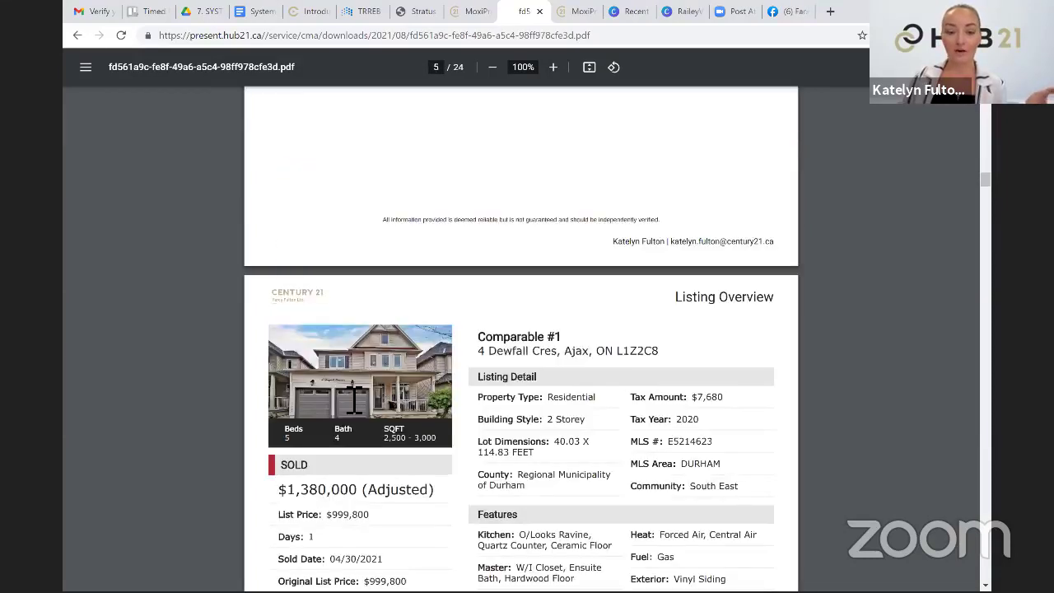
{"action": "scroll", "coordinate": [535, 379], "scroll_direction": "down", "scroll_amount": 3}
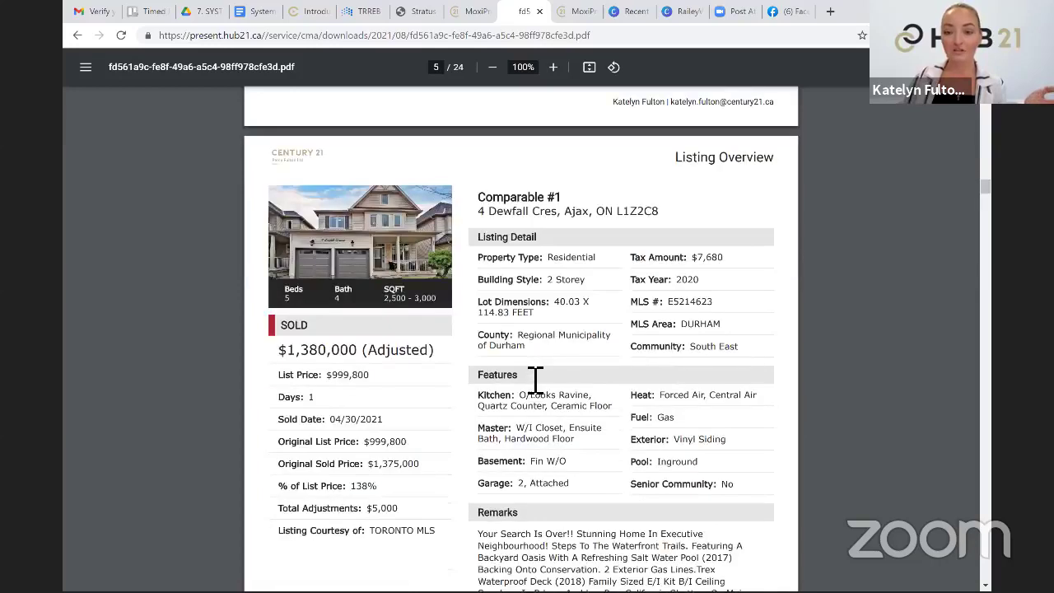
{"action": "scroll", "coordinate": [383, 269], "scroll_direction": "down", "scroll_amount": 1}
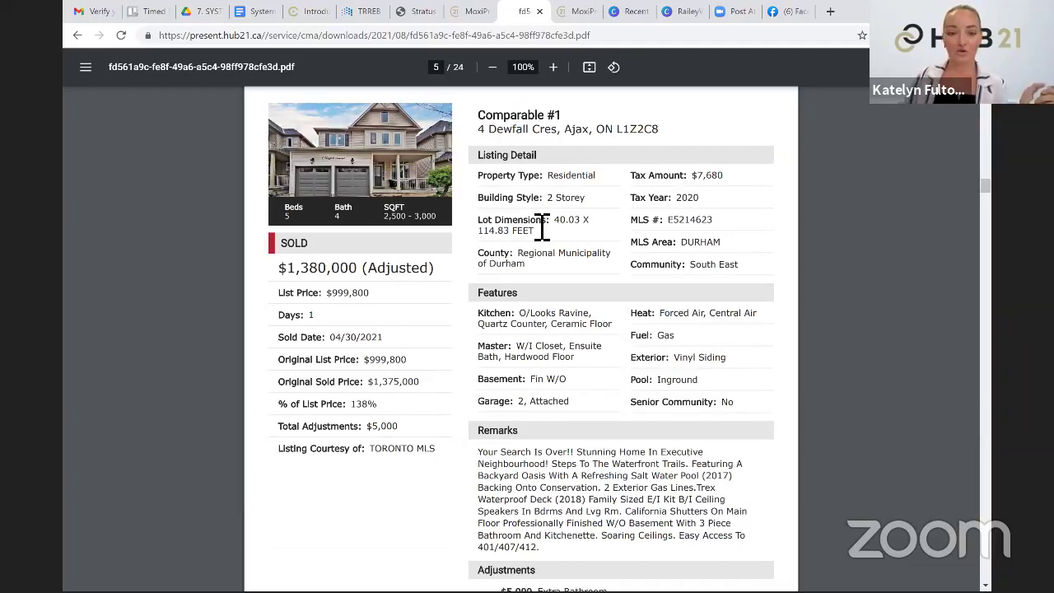
{"action": "scroll", "coordinate": [535, 224], "scroll_direction": "down", "scroll_amount": 5}
{"action": "scroll", "coordinate": [533, 224], "scroll_direction": "down", "scroll_amount": 3}
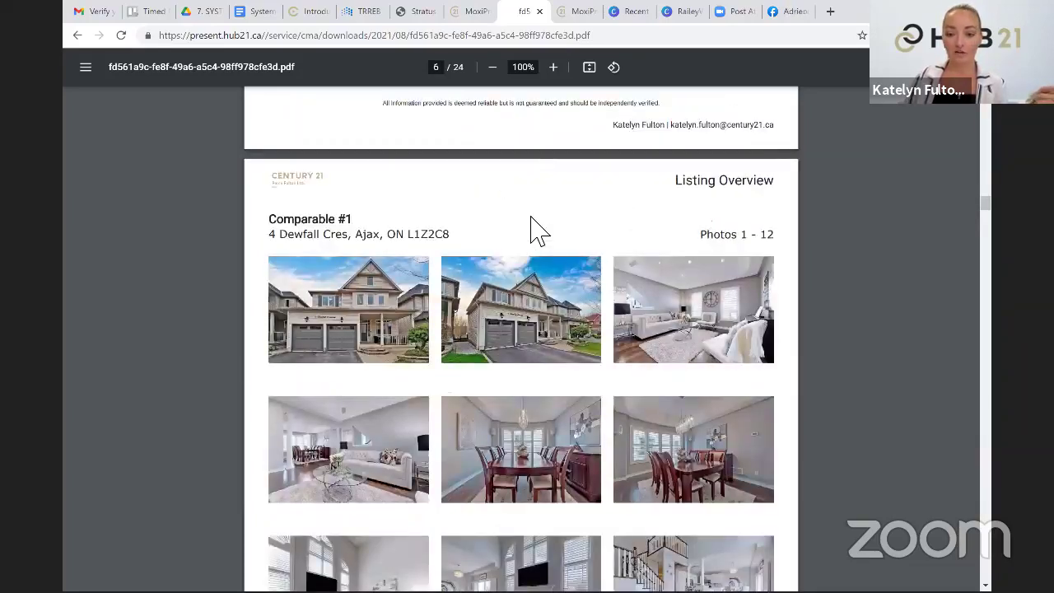
{"action": "scroll", "coordinate": [463, 301], "scroll_direction": "down", "scroll_amount": 2}
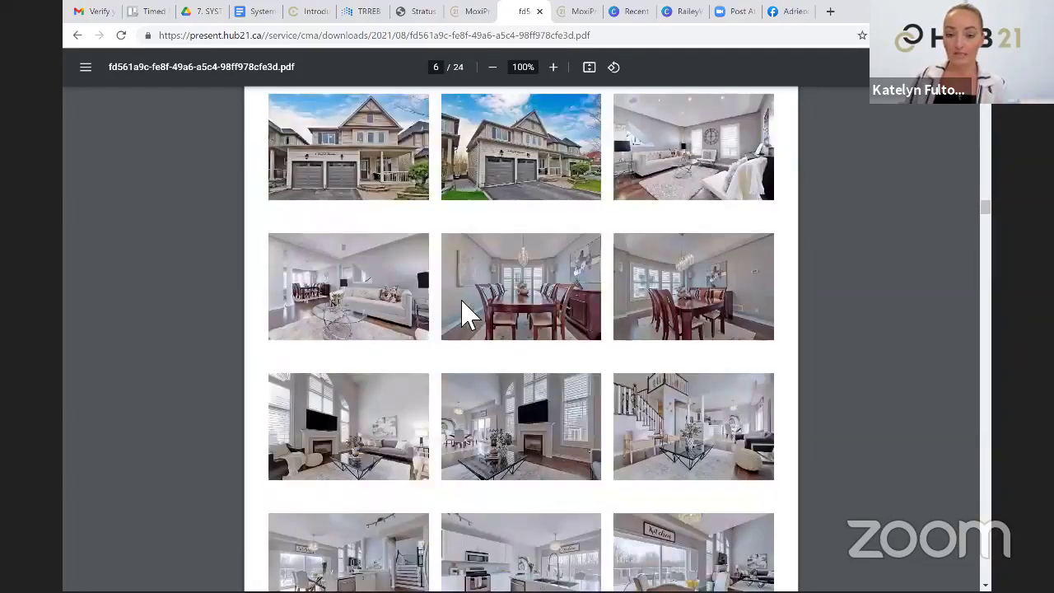
{"action": "scroll", "coordinate": [463, 314], "scroll_direction": "down", "scroll_amount": 3}
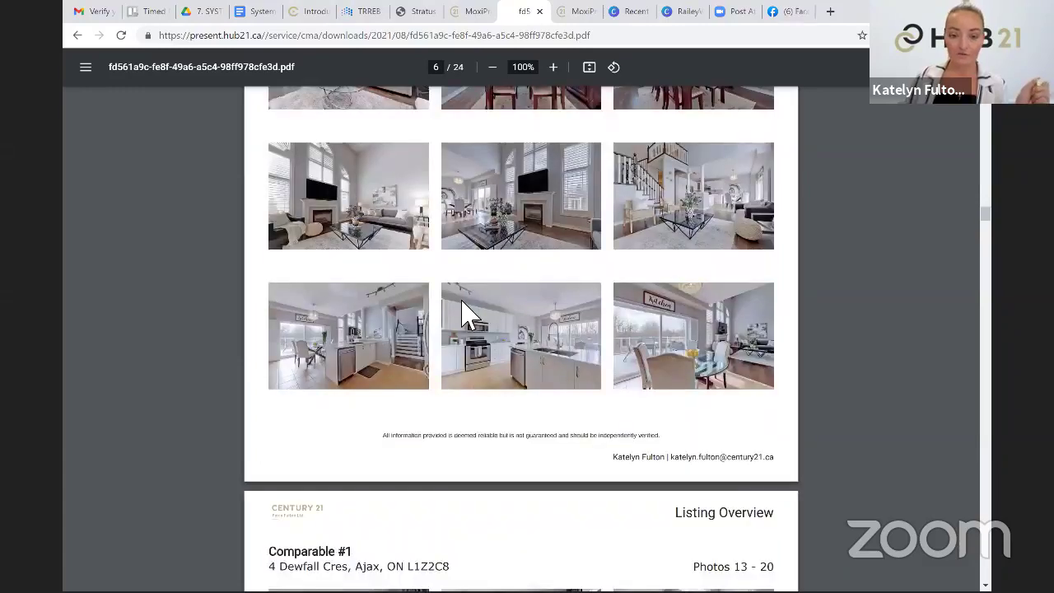
{"action": "scroll", "coordinate": [463, 314], "scroll_direction": "down", "scroll_amount": 2}
{"action": "scroll", "coordinate": [463, 313], "scroll_direction": "down", "scroll_amount": 10}
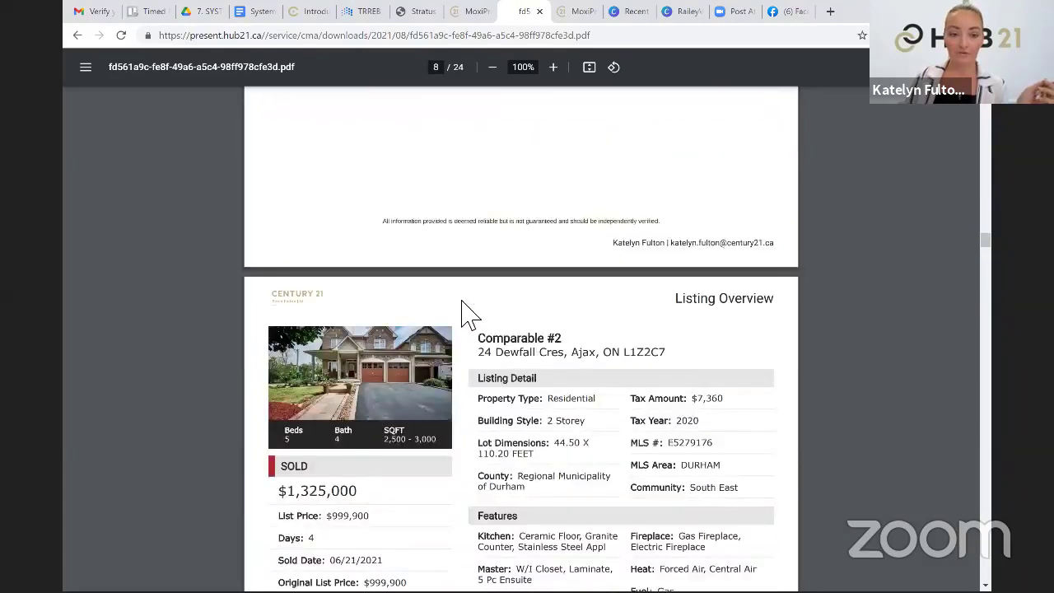
{"action": "scroll", "coordinate": [528, 377], "scroll_direction": "down", "scroll_amount": 1}
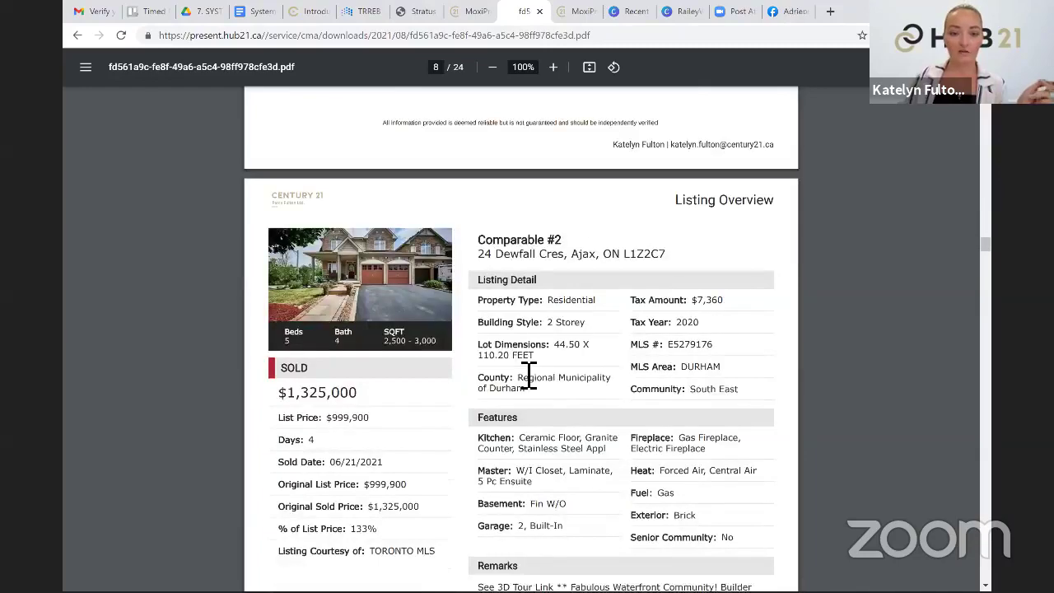
{"action": "scroll", "coordinate": [528, 377], "scroll_direction": "down", "scroll_amount": 1}
{"action": "scroll", "coordinate": [528, 377], "scroll_direction": "down", "scroll_amount": 3}
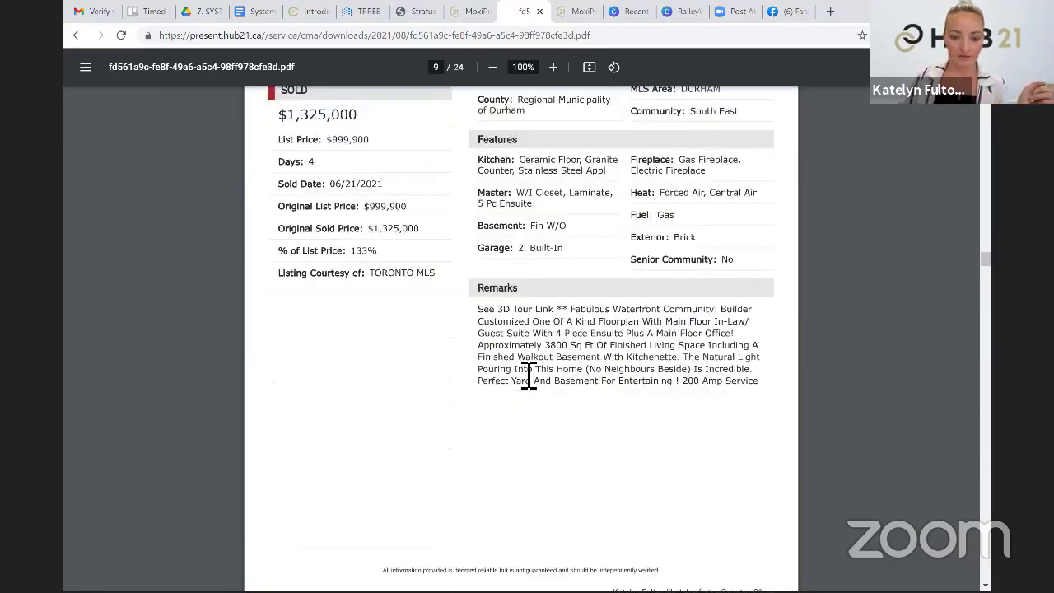
{"action": "scroll", "coordinate": [528, 377], "scroll_direction": "down", "scroll_amount": 13}
{"action": "scroll", "coordinate": [527, 377], "scroll_direction": "down", "scroll_amount": 20}
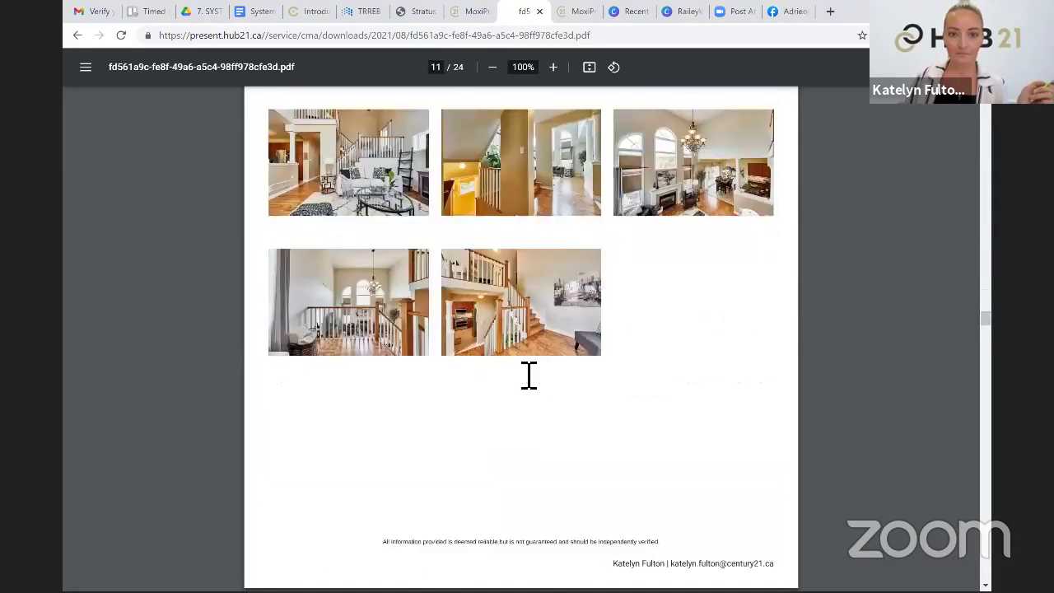
Highlight the $1,250,000 - $1,306,000 market value range on the page 23 Pricing Analysis, then deselect it
{"action": "scroll", "coordinate": [531, 369], "scroll_direction": "down", "scroll_amount": 20}
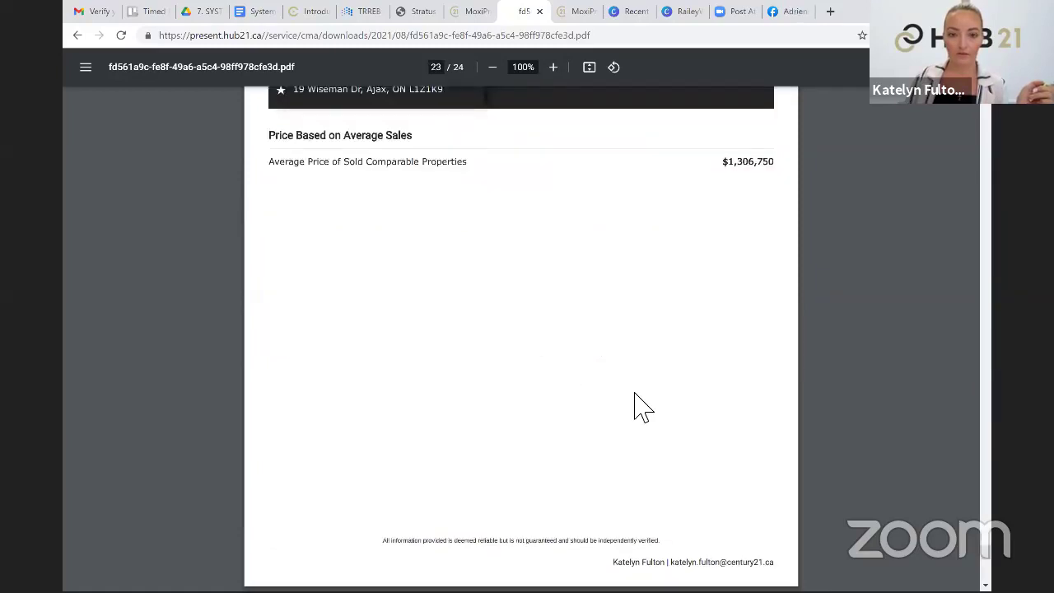
{"action": "scroll", "coordinate": [634, 401], "scroll_direction": "up", "scroll_amount": 1}
{"action": "scroll", "coordinate": [609, 338], "scroll_direction": "up", "scroll_amount": 2}
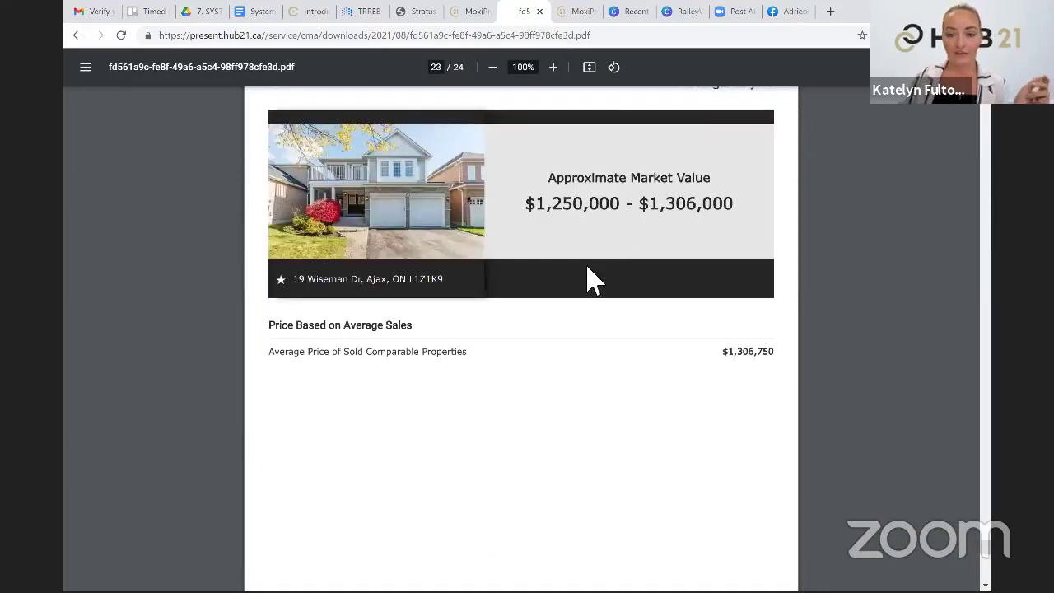
{"action": "scroll", "coordinate": [568, 301], "scroll_direction": "up", "scroll_amount": 2}
{"action": "left_click_drag", "start_coordinate": [531, 321], "coordinate": [739, 325]}
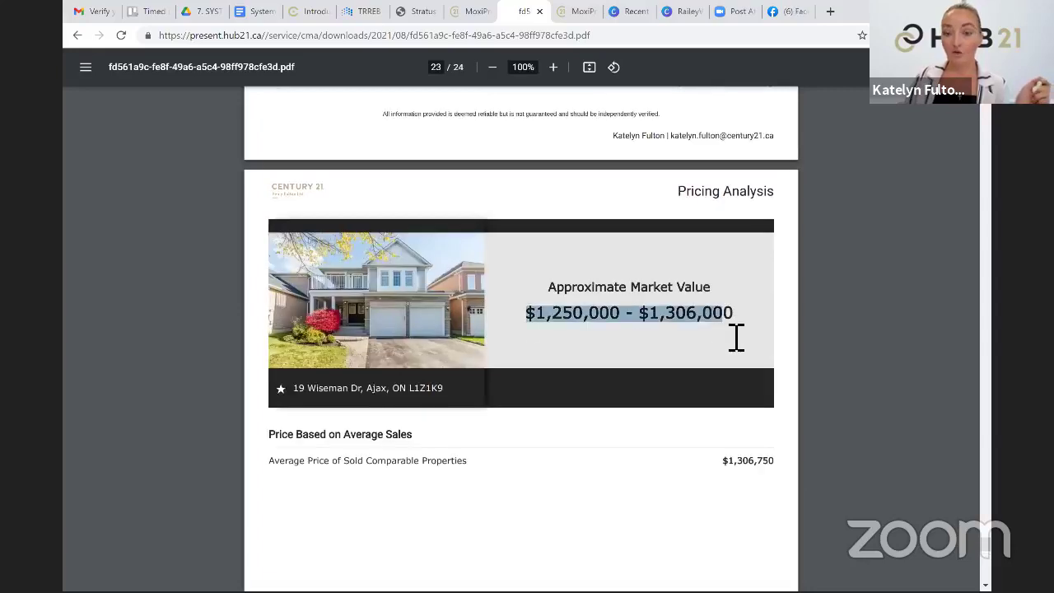
{"action": "left_click", "coordinate": [736, 337]}
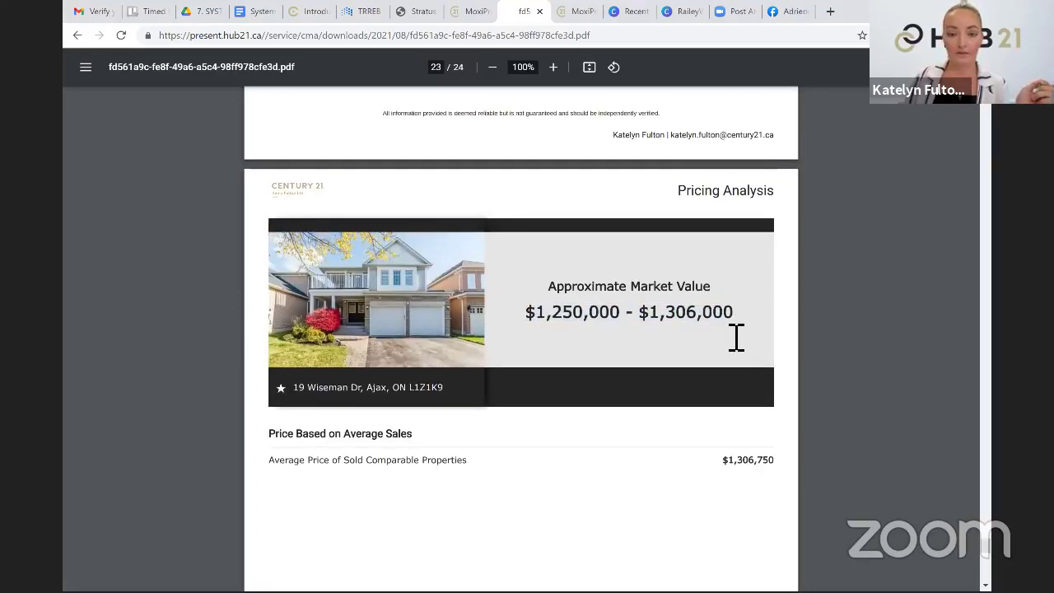
Review the page 24 agent profile, then return to the Breakfast Club presentation editor
{"action": "scroll", "coordinate": [523, 227], "scroll_direction": "down", "scroll_amount": 6}
{"action": "scroll", "coordinate": [461, 218], "scroll_direction": "down", "scroll_amount": 5}
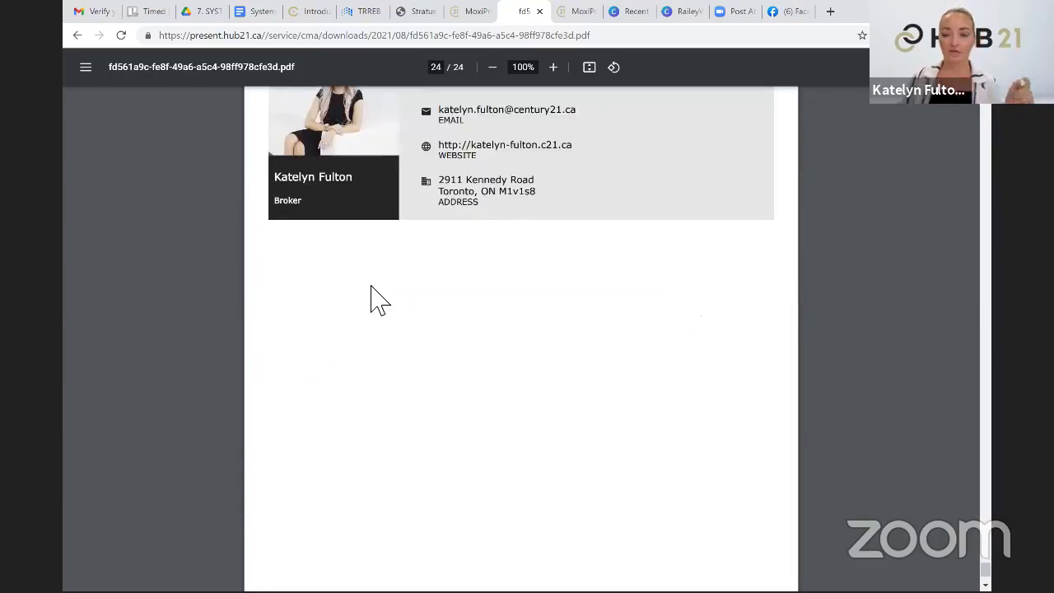
{"action": "scroll", "coordinate": [378, 301], "scroll_direction": "up", "scroll_amount": 1}
{"action": "scroll", "coordinate": [378, 300], "scroll_direction": "up", "scroll_amount": 5}
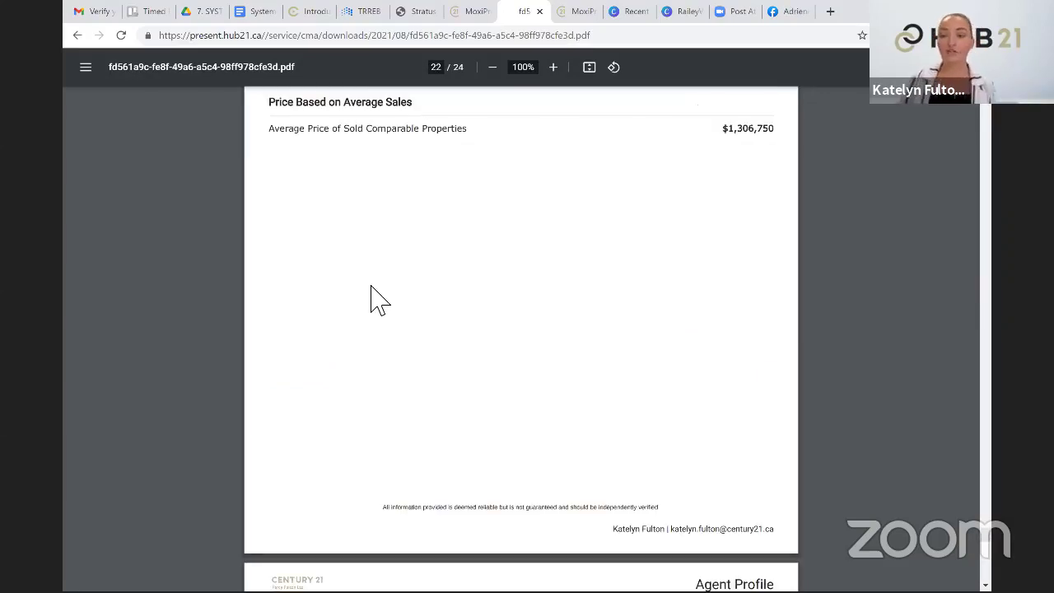
{"action": "scroll", "coordinate": [378, 301], "scroll_direction": "up", "scroll_amount": 10}
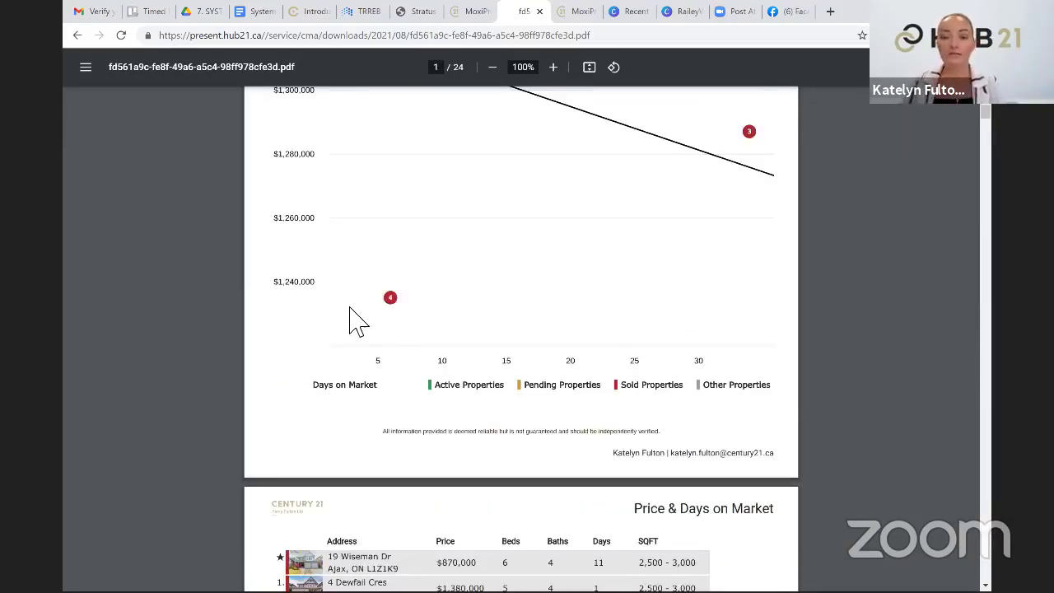
{"action": "scroll", "coordinate": [490, 213], "scroll_direction": "up", "scroll_amount": 10}
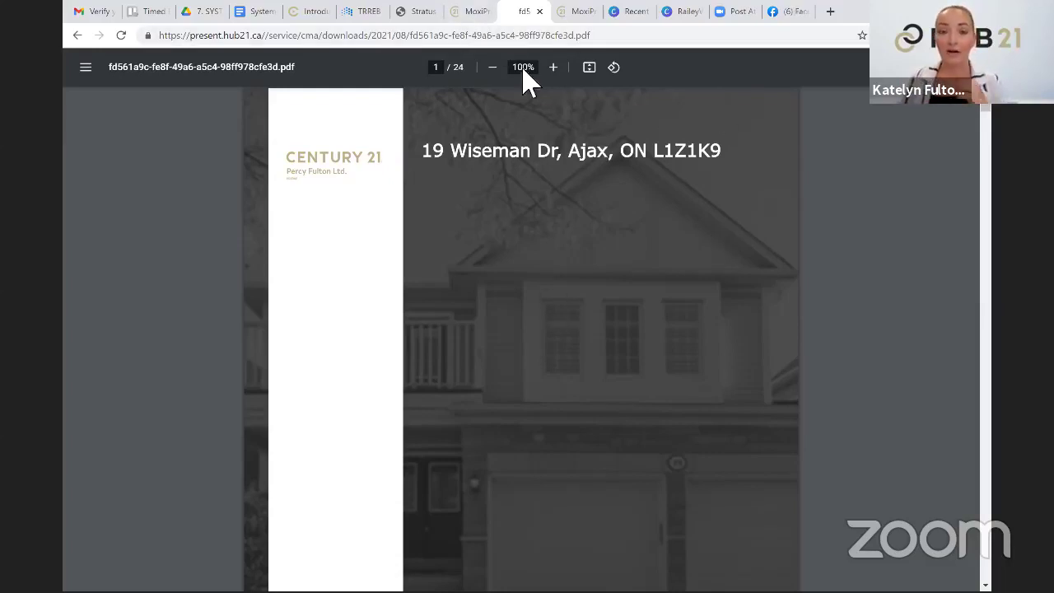
{"action": "left_click", "coordinate": [473, 11]}
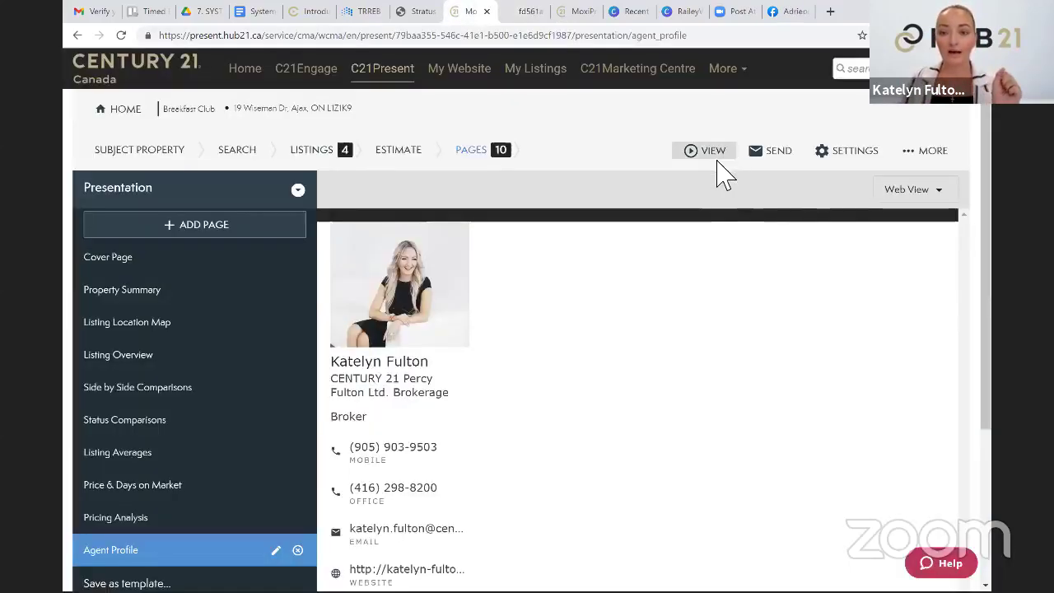
Compare the presentation PDF with an example web-view presentation, then close that example tab
{"action": "left_click", "coordinate": [713, 152]}
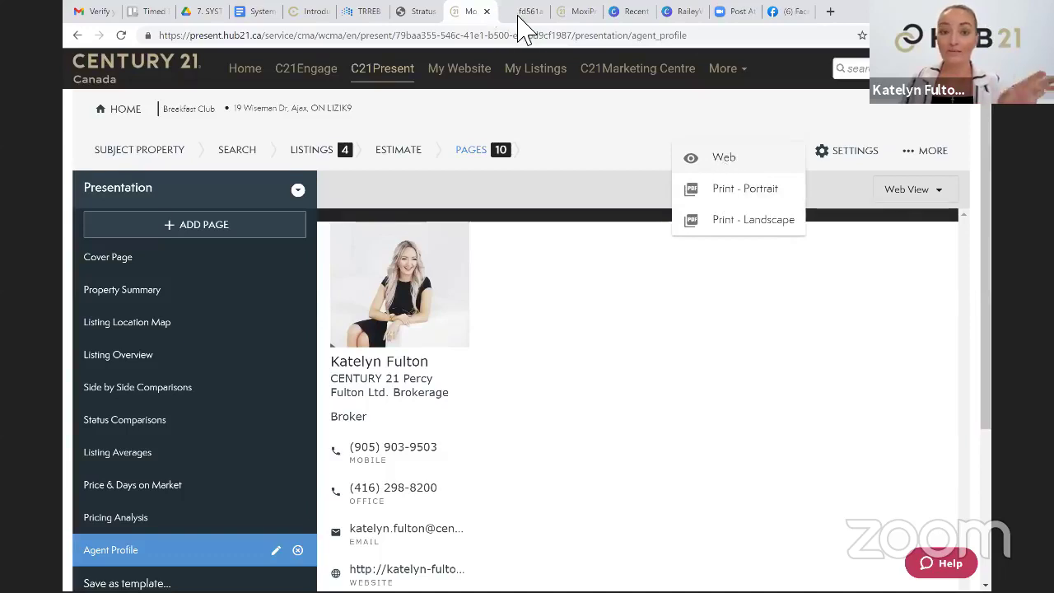
{"action": "left_click", "coordinate": [525, 13]}
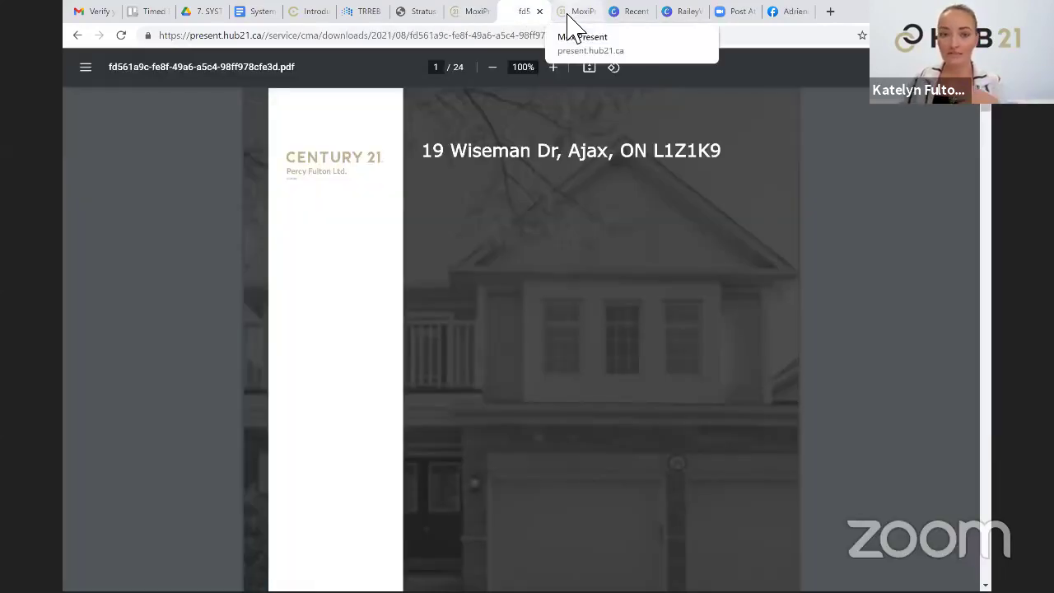
{"action": "left_click", "coordinate": [570, 14]}
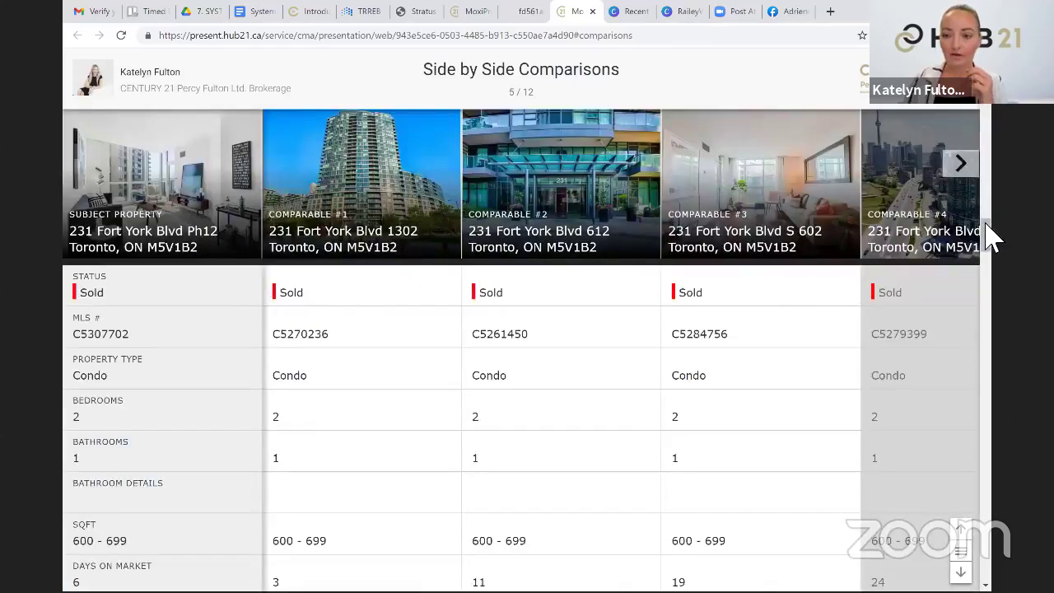
{"action": "scroll", "coordinate": [988, 236], "scroll_direction": "up", "scroll_amount": 3}
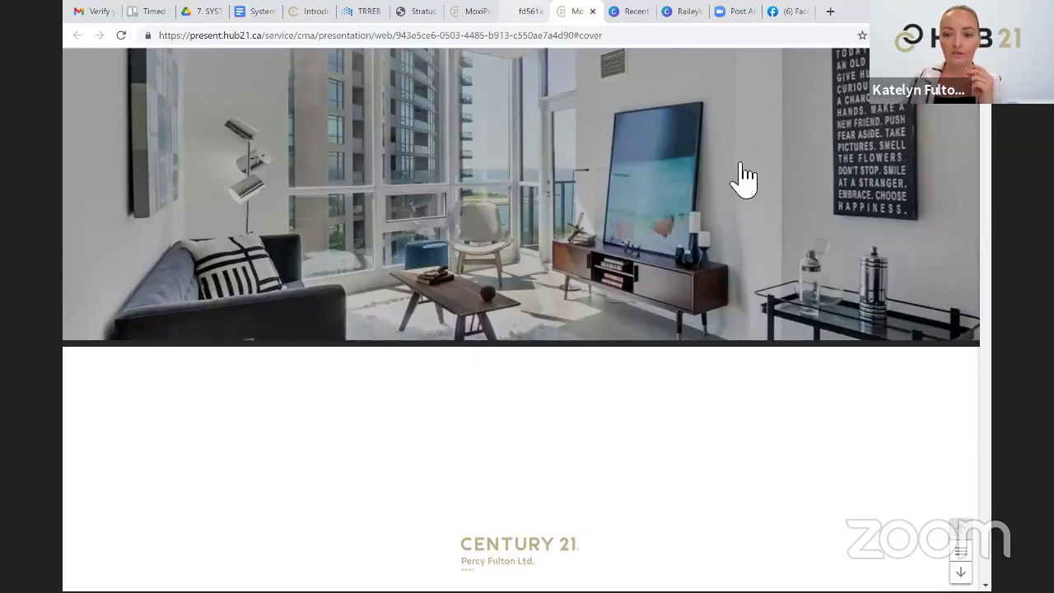
{"action": "key", "text": "ctrl+w"}
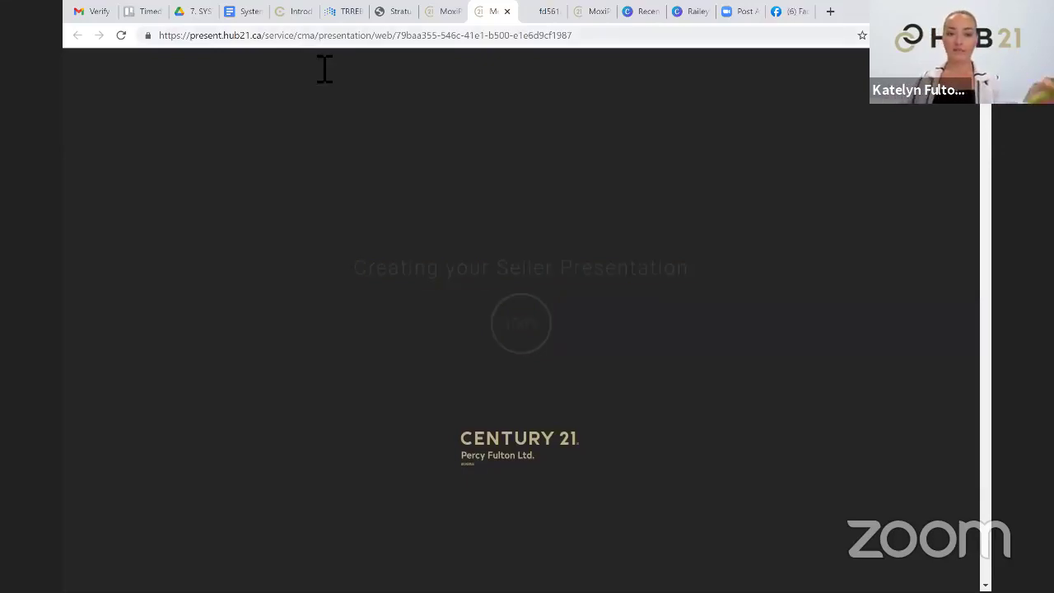
Select the web view's full address and scroll down through the Breakfast Club sections
{"action": "left_click", "coordinate": [390, 36]}
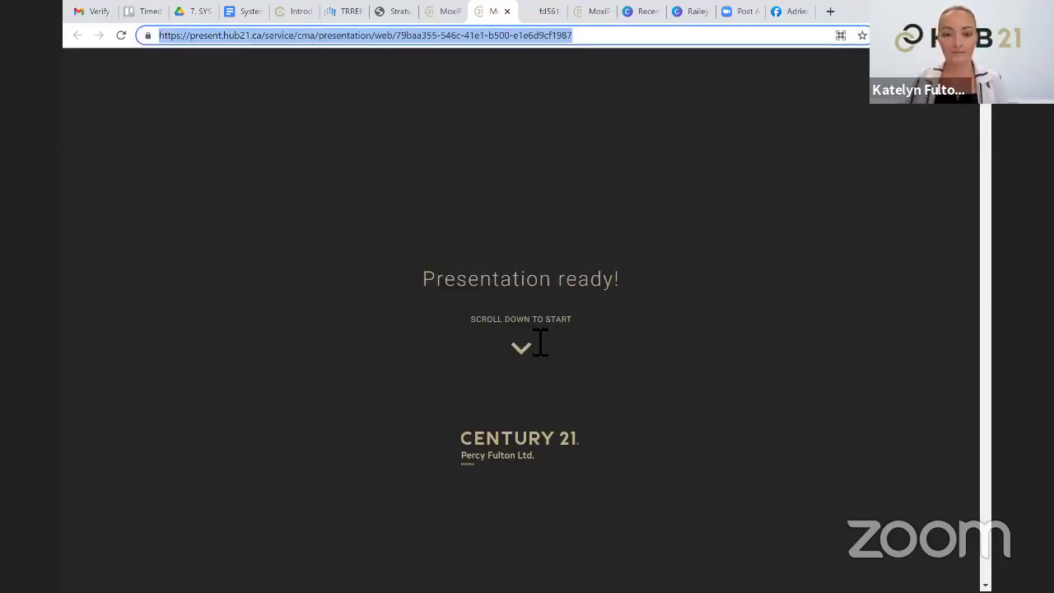
{"action": "scroll", "coordinate": [630, 238], "scroll_direction": "down", "scroll_amount": 3}
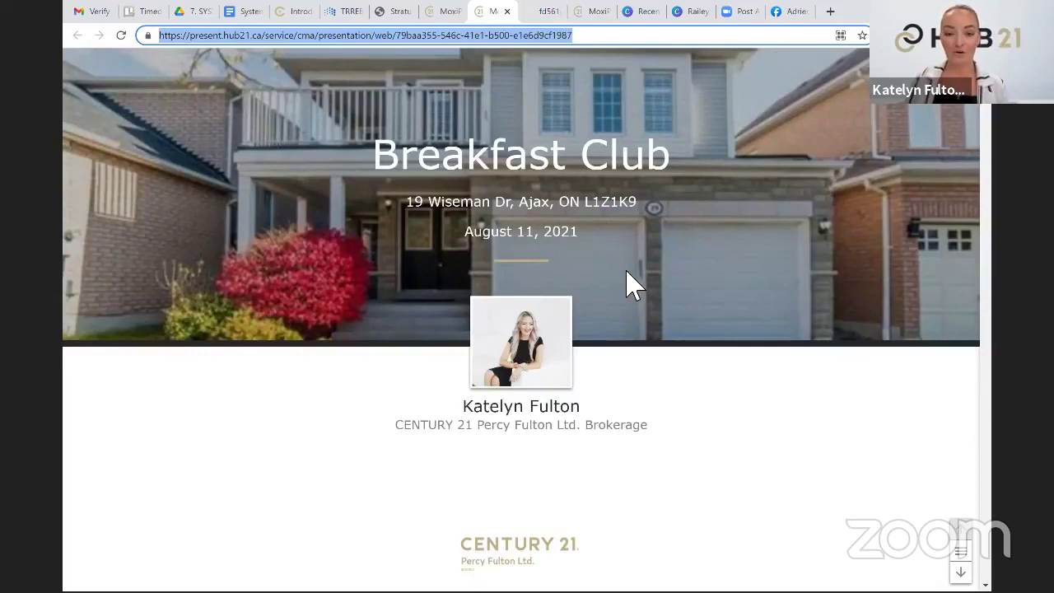
{"action": "scroll", "coordinate": [626, 273], "scroll_direction": "down", "scroll_amount": 3}
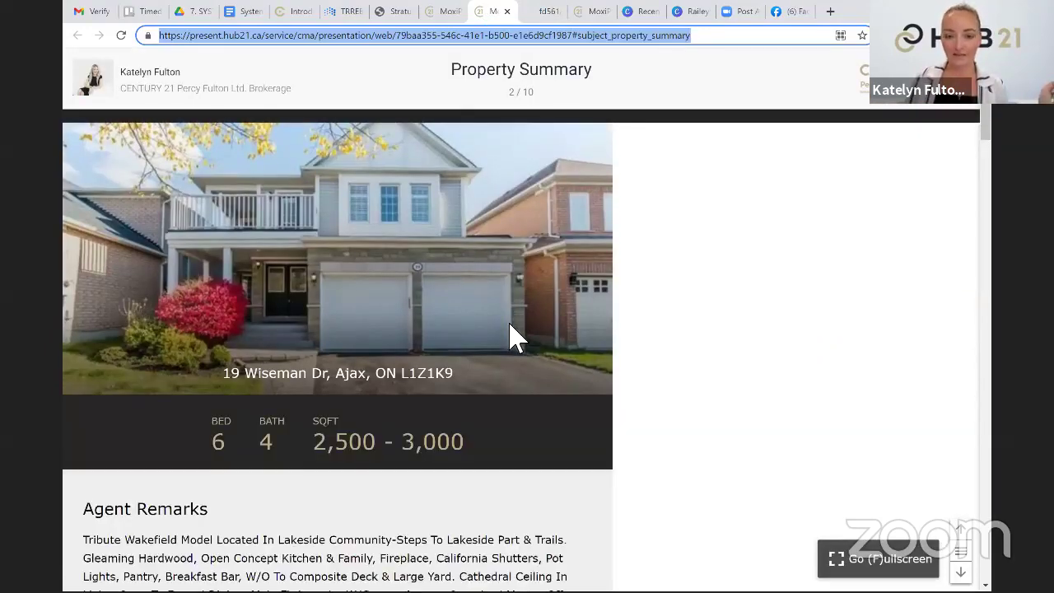
{"action": "scroll", "coordinate": [512, 336], "scroll_direction": "down", "scroll_amount": 4}
{"action": "scroll", "coordinate": [609, 226], "scroll_direction": "down", "scroll_amount": 4}
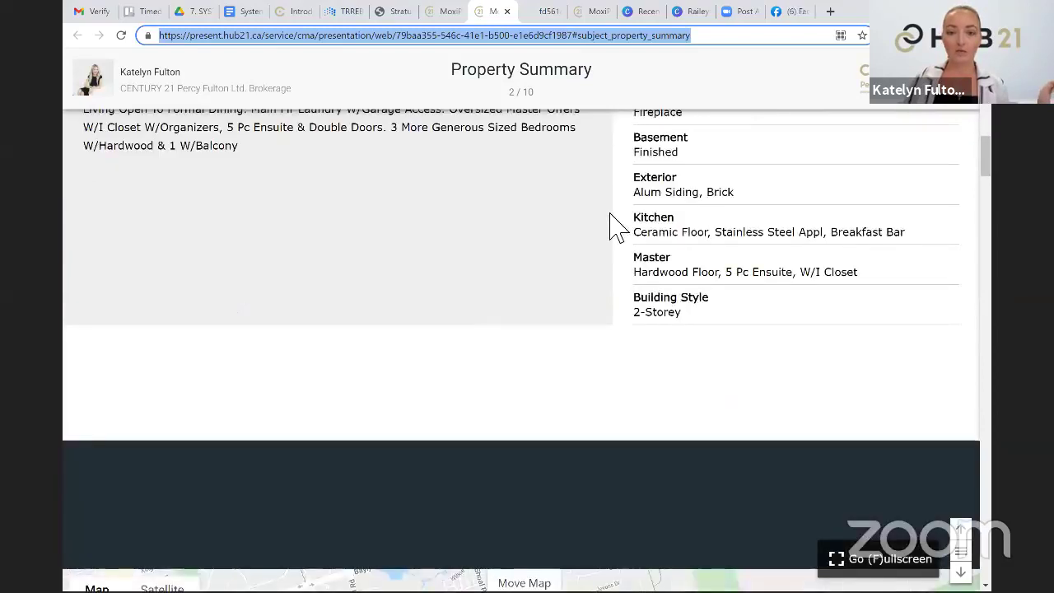
{"action": "scroll", "coordinate": [595, 262], "scroll_direction": "down", "scroll_amount": 3}
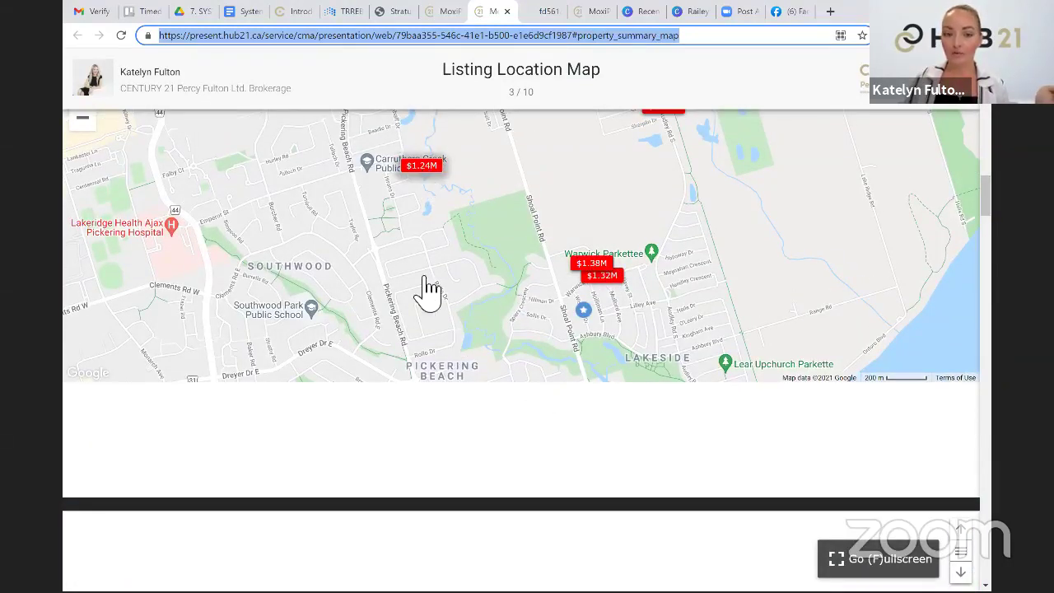
{"action": "scroll", "coordinate": [428, 288], "scroll_direction": "down", "scroll_amount": 3}
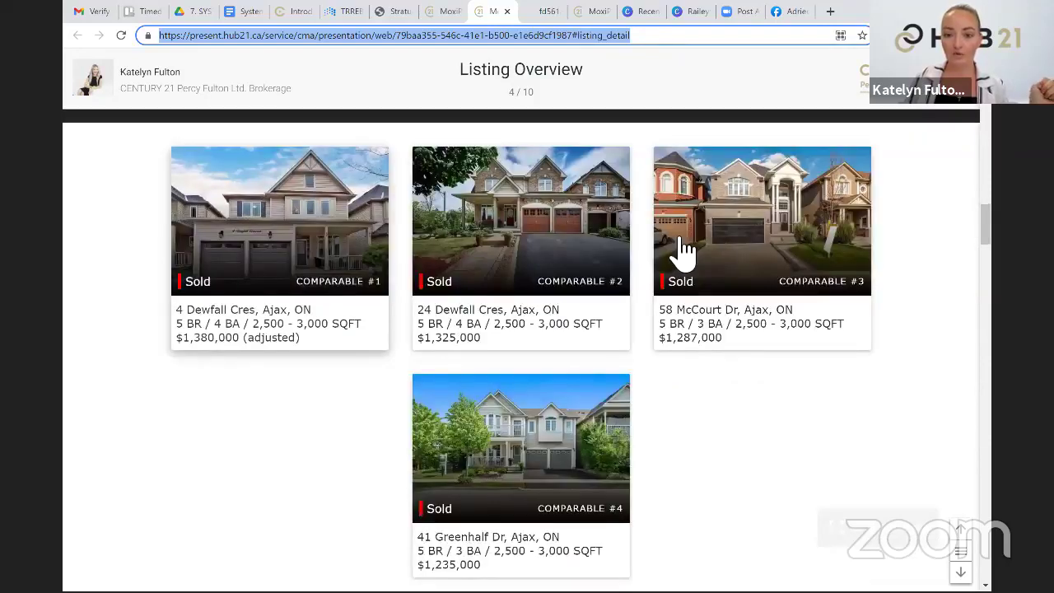
{"action": "left_click", "coordinate": [684, 254]}
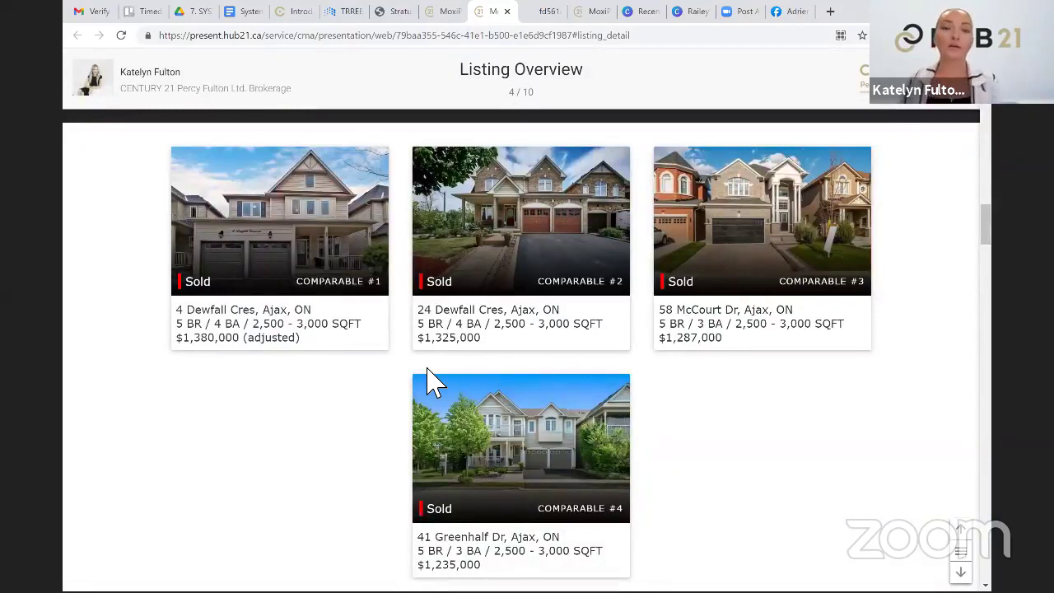
Reselect the web address, page through to the listing averages, then switch back to the editor
{"action": "left_click", "coordinate": [461, 35]}
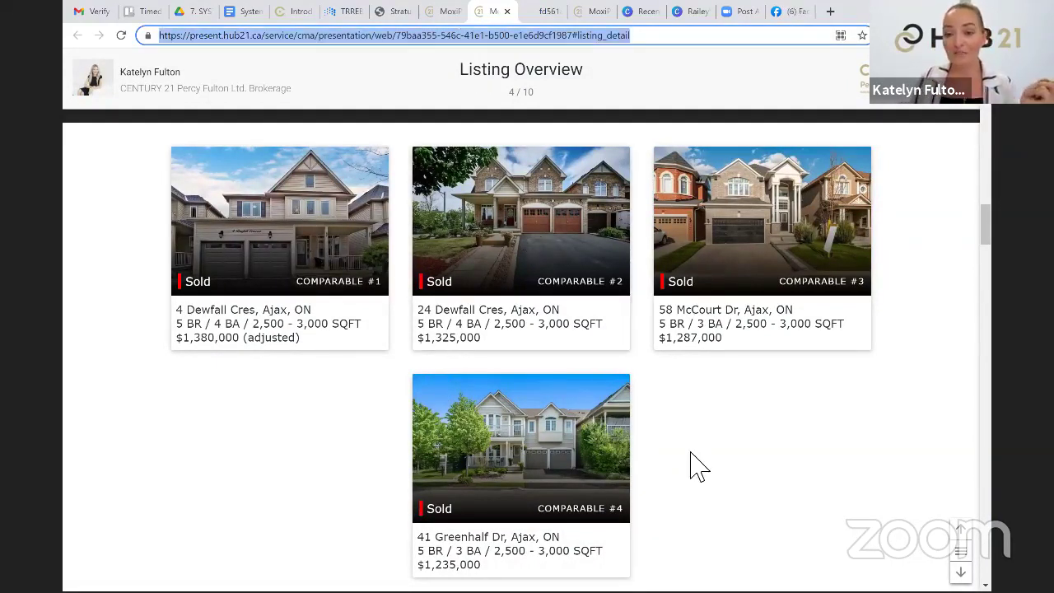
{"action": "scroll", "coordinate": [698, 466], "scroll_direction": "down", "scroll_amount": 1}
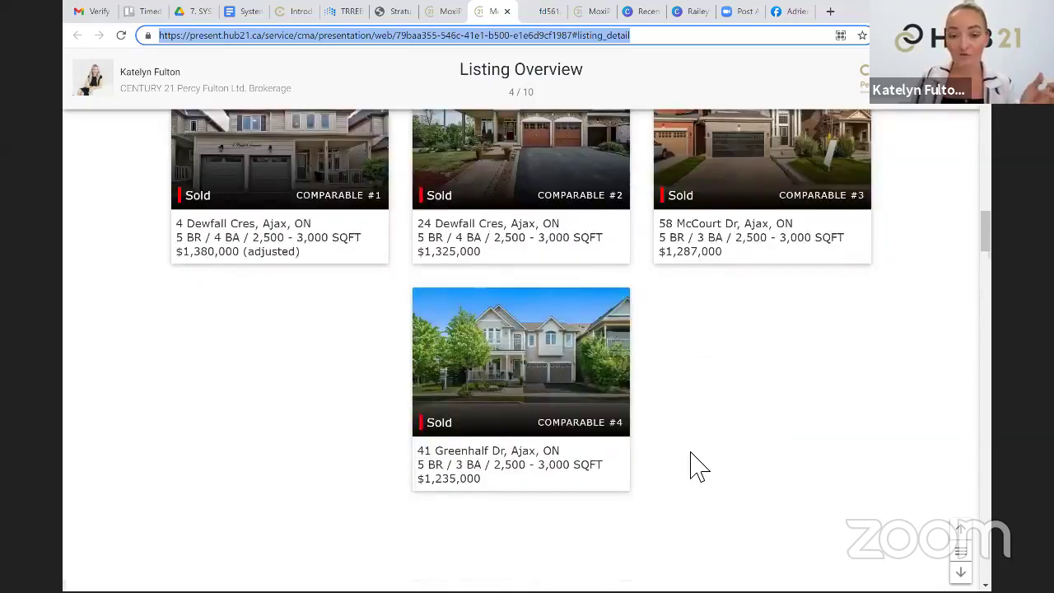
{"action": "scroll", "coordinate": [698, 466], "scroll_direction": "down", "scroll_amount": 1}
{"action": "scroll", "coordinate": [668, 442], "scroll_direction": "down", "scroll_amount": 5}
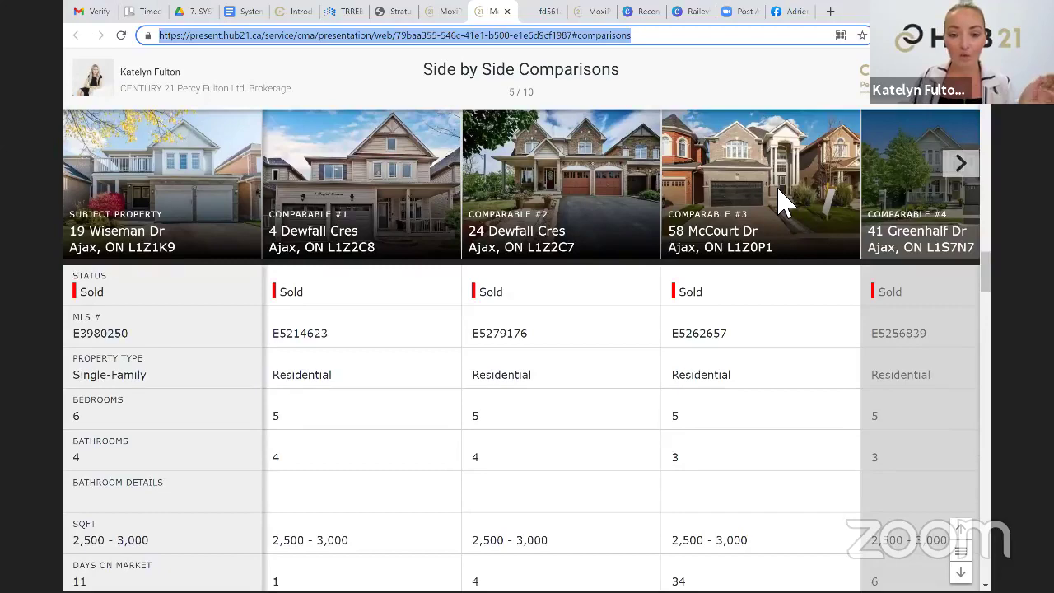
{"action": "scroll", "coordinate": [782, 202], "scroll_direction": "down", "scroll_amount": 5}
{"action": "scroll", "coordinate": [508, 435], "scroll_direction": "down", "scroll_amount": 2}
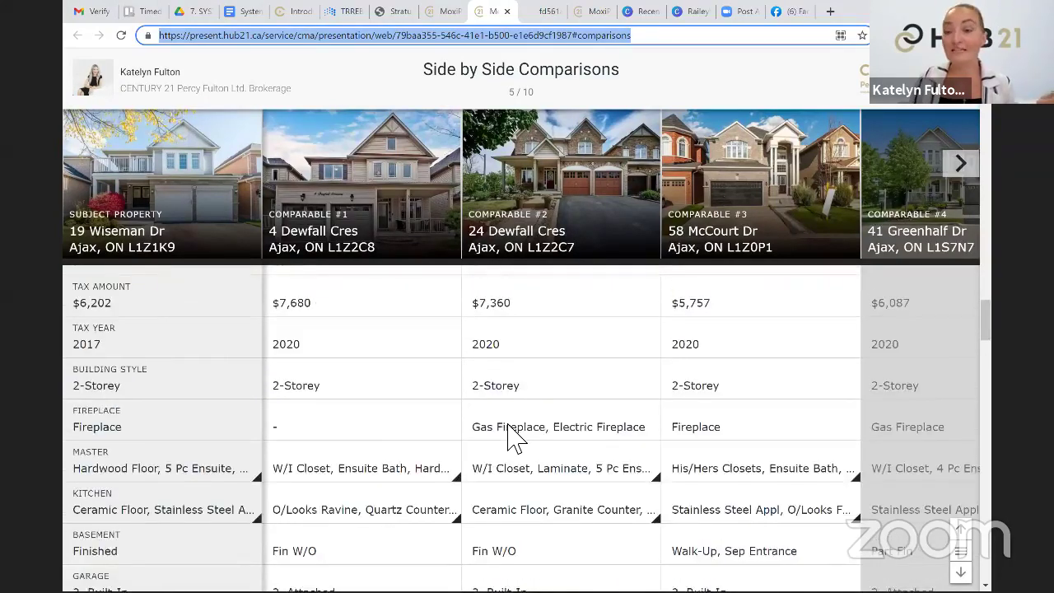
{"action": "scroll", "coordinate": [508, 435], "scroll_direction": "down", "scroll_amount": 5}
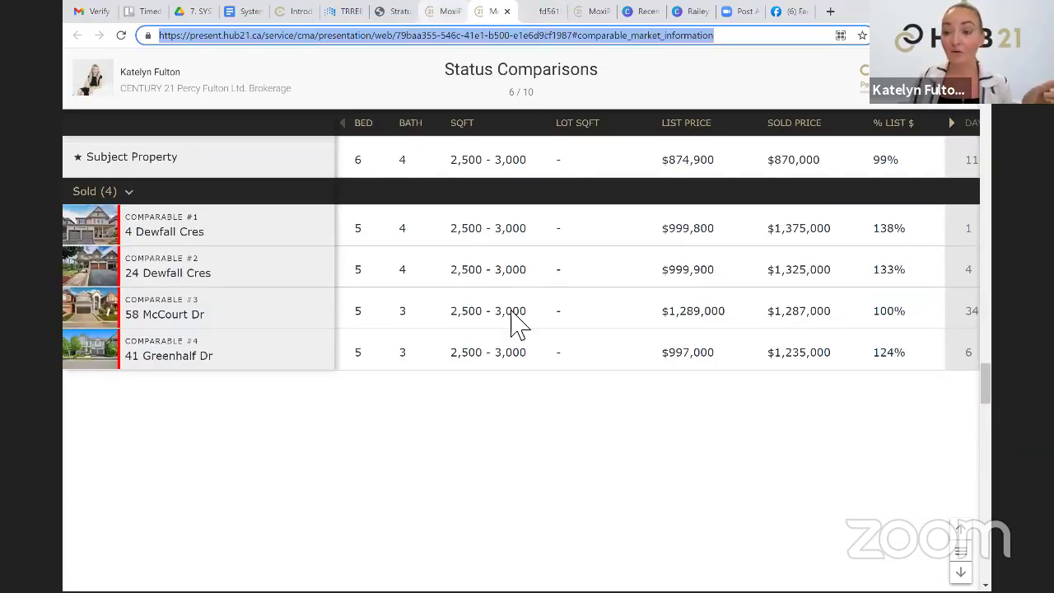
{"action": "scroll", "coordinate": [518, 325], "scroll_direction": "down", "scroll_amount": 5}
{"action": "scroll", "coordinate": [985, 423], "scroll_direction": "up", "scroll_amount": 1}
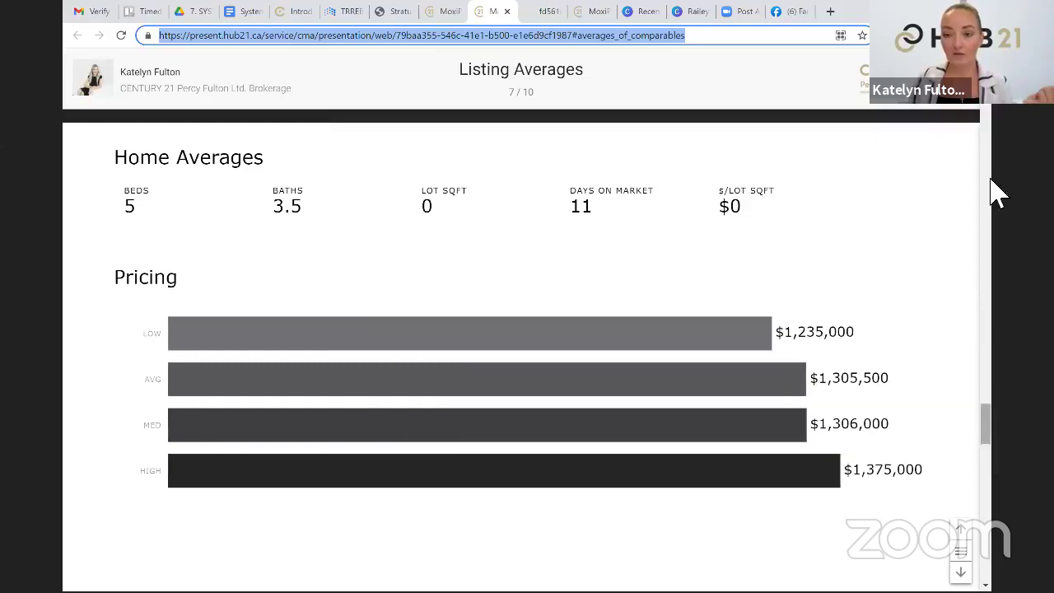
{"action": "scroll", "coordinate": [630, 158], "scroll_direction": "down", "scroll_amount": 3}
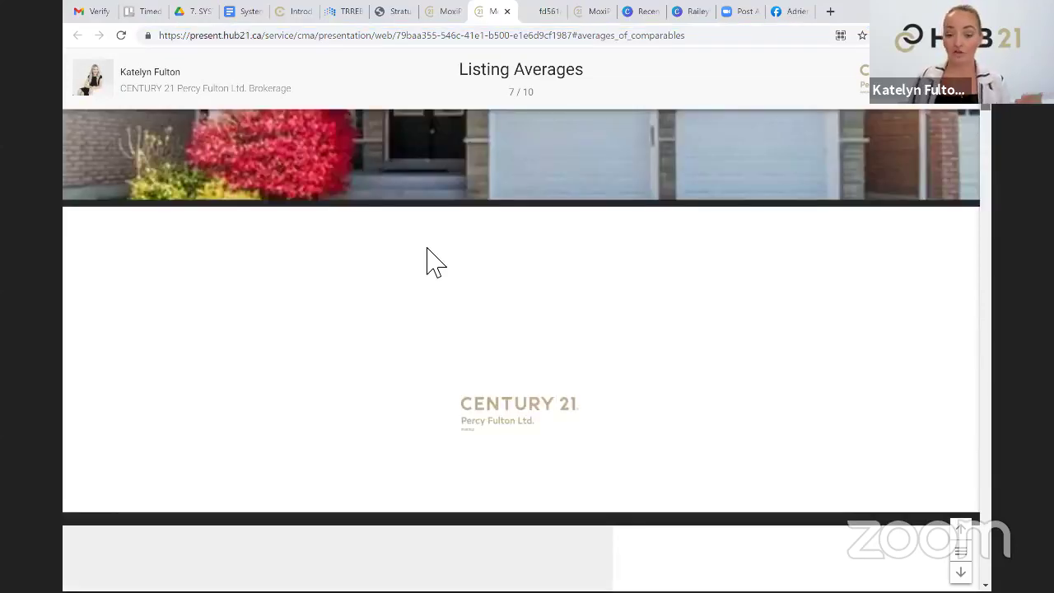
{"action": "scroll", "coordinate": [428, 262], "scroll_direction": "up", "scroll_amount": 2}
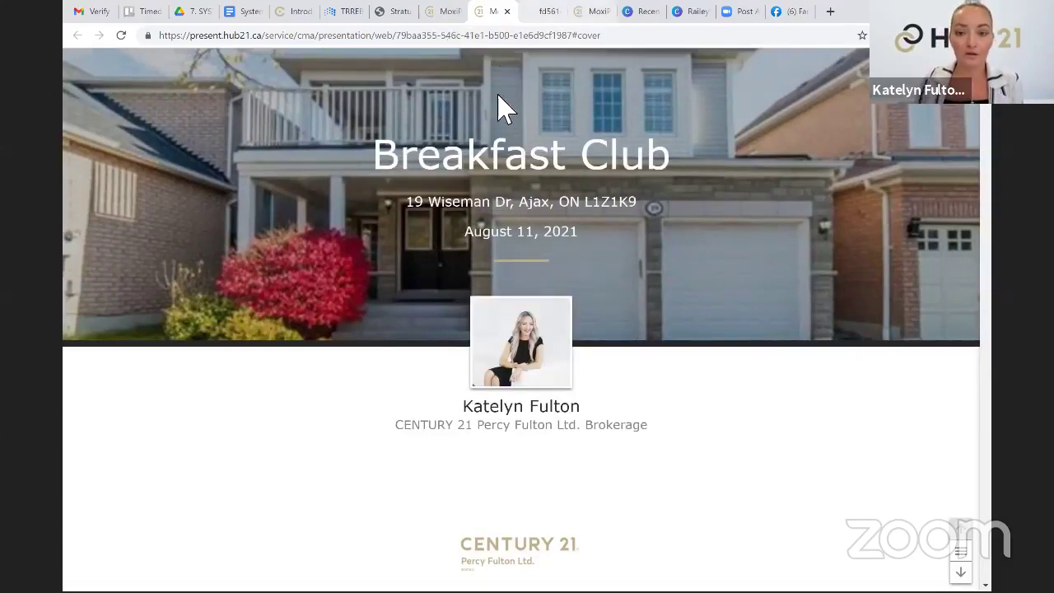
{"action": "key", "text": "ctrl+shift+Tab"}
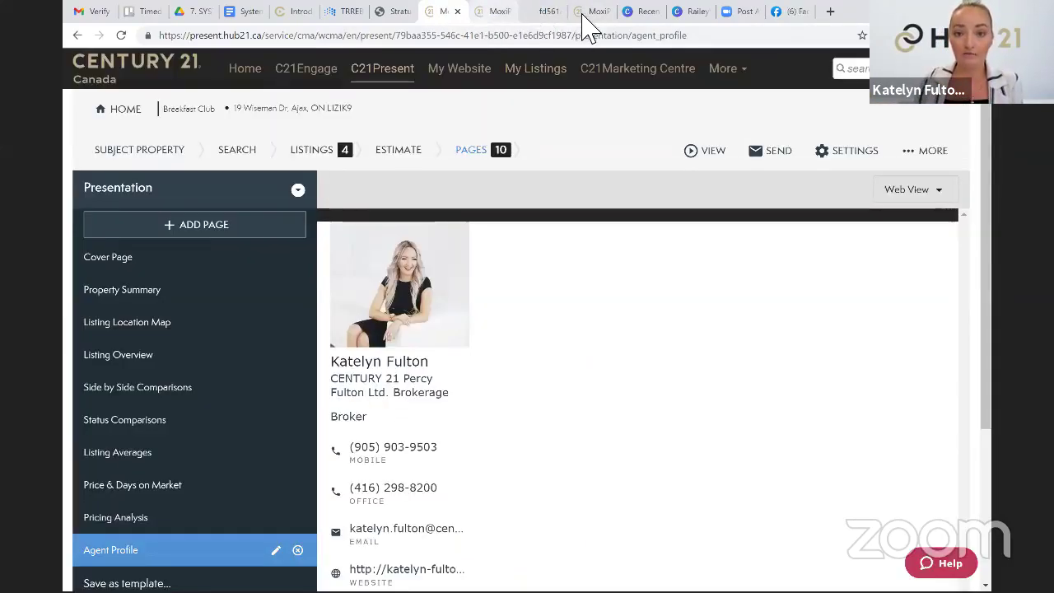
{"action": "left_click", "coordinate": [548, 18]}
{"action": "left_click", "coordinate": [597, 15]}
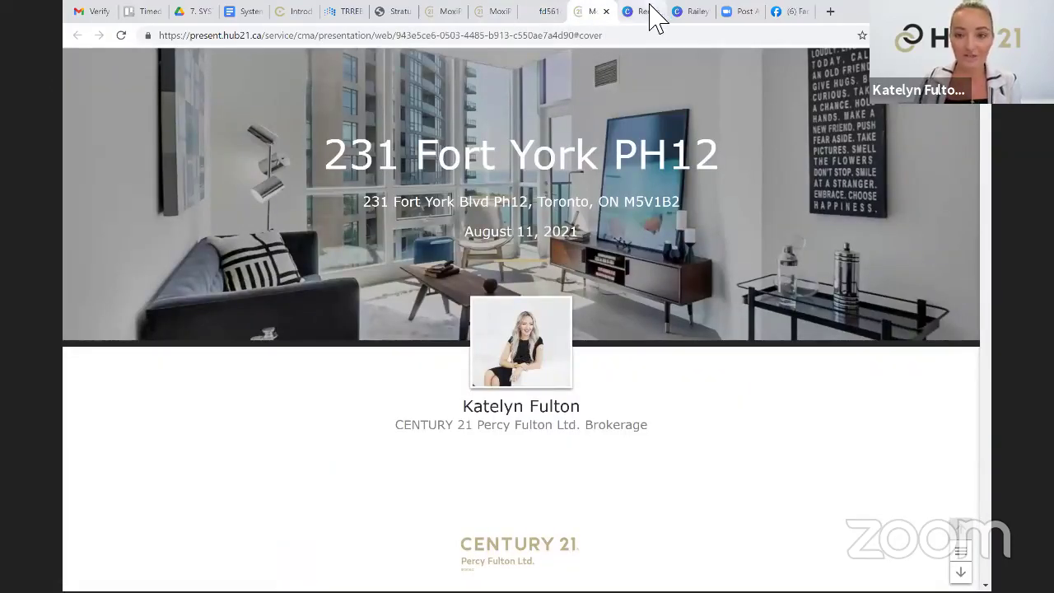
{"action": "left_click", "coordinate": [436, 12]}
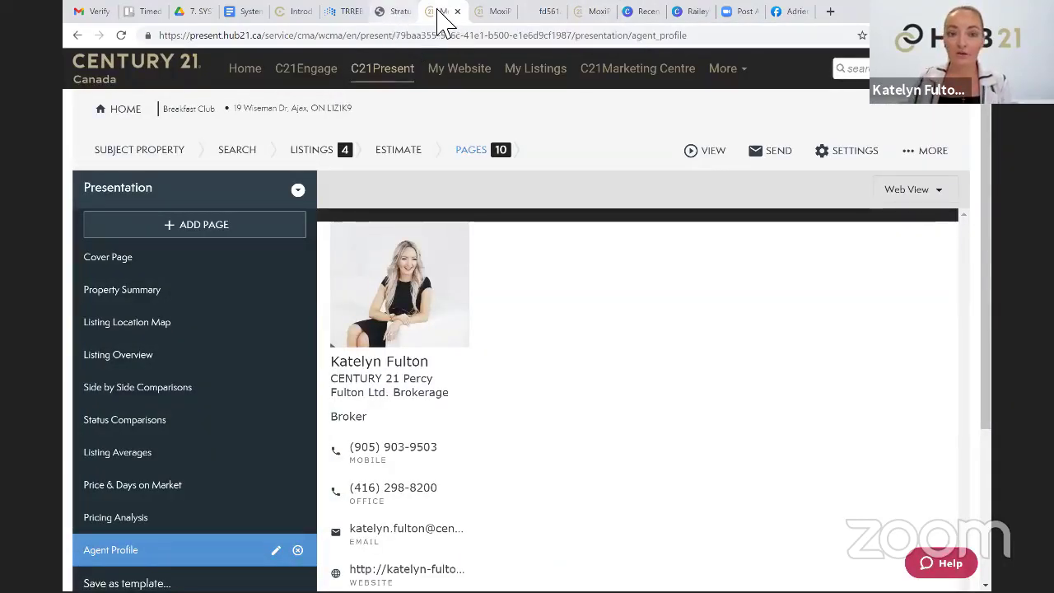
{"action": "left_click", "coordinate": [393, 13]}
{"action": "key", "text": "ctrl+Tab"}
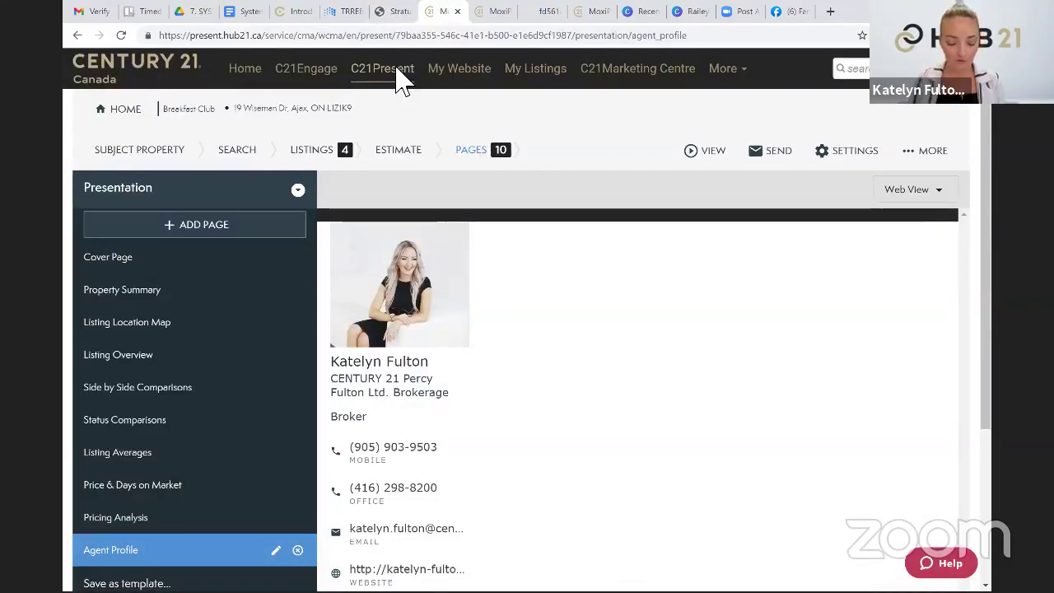
Go to the presentations list, toggle between Brokerage and My Presentations, and scroll the grid
{"action": "left_click", "coordinate": [219, 228]}
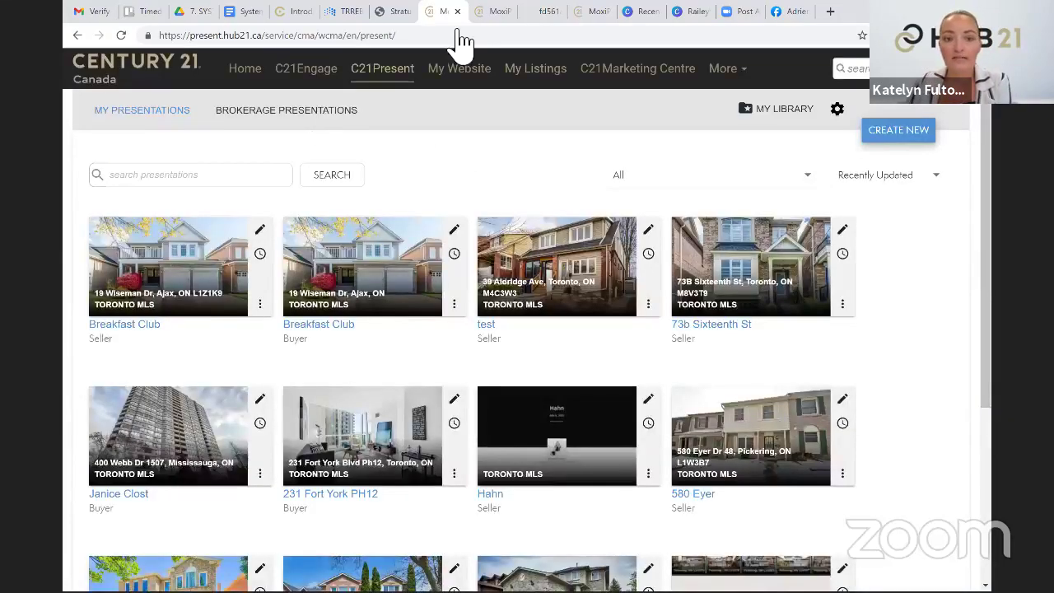
{"action": "left_click", "coordinate": [296, 124]}
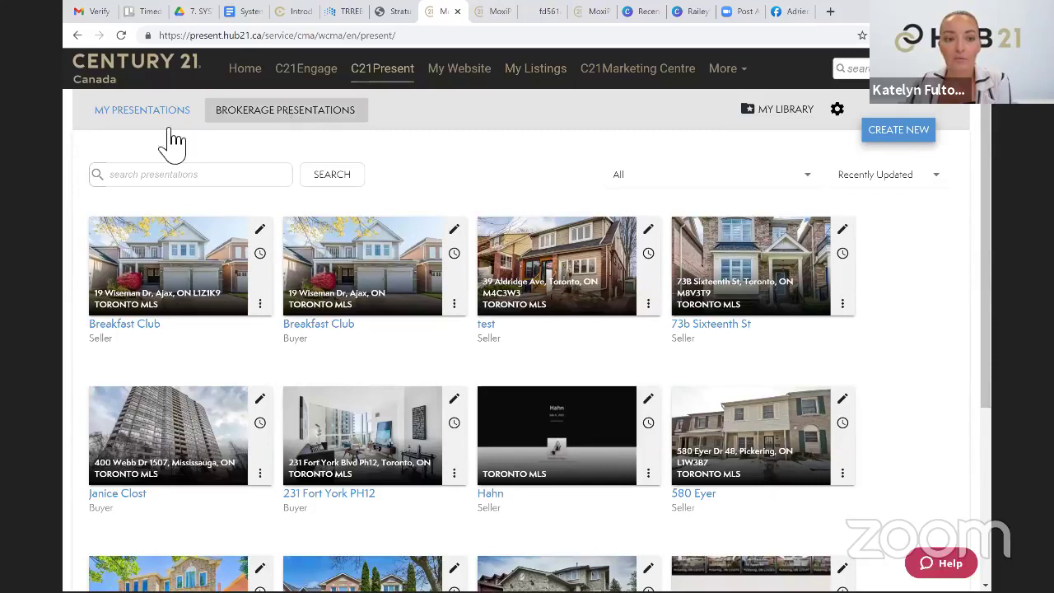
{"action": "left_click", "coordinate": [144, 119]}
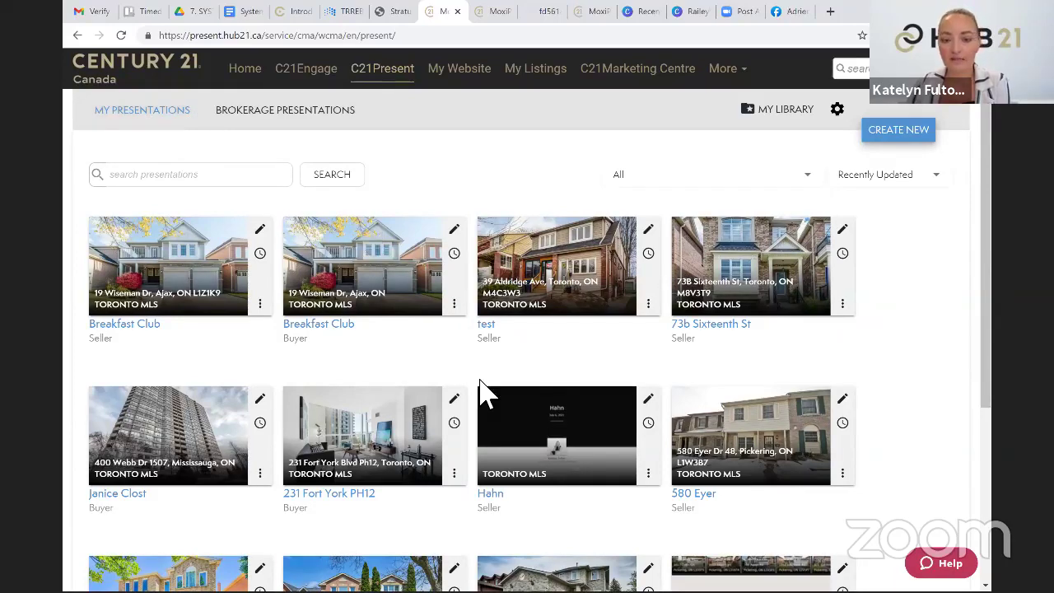
{"action": "scroll", "coordinate": [482, 395], "scroll_direction": "down", "scroll_amount": 3}
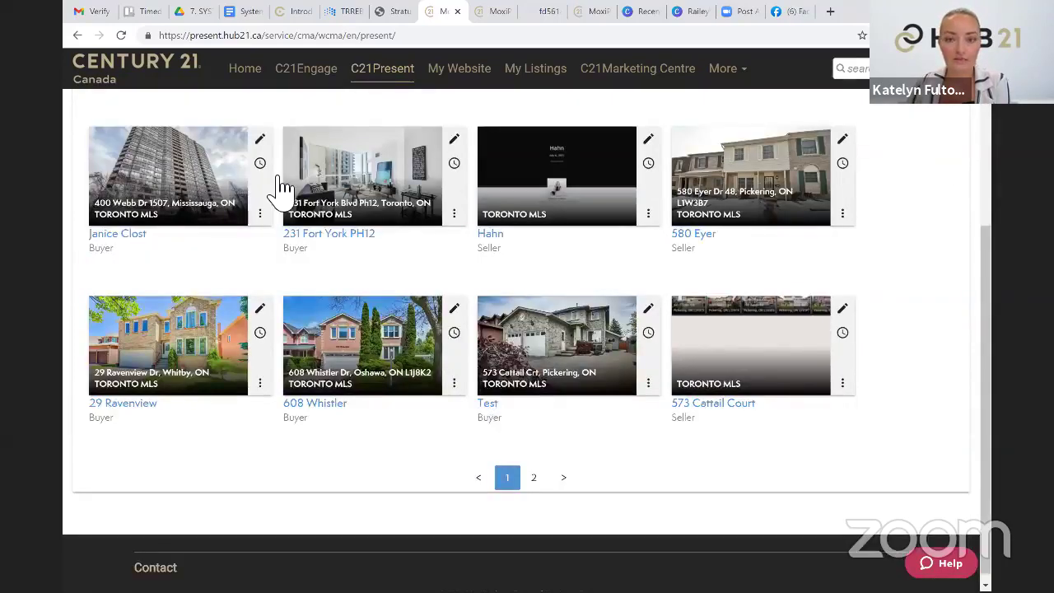
{"action": "scroll", "coordinate": [275, 189], "scroll_direction": "up", "scroll_amount": 3}
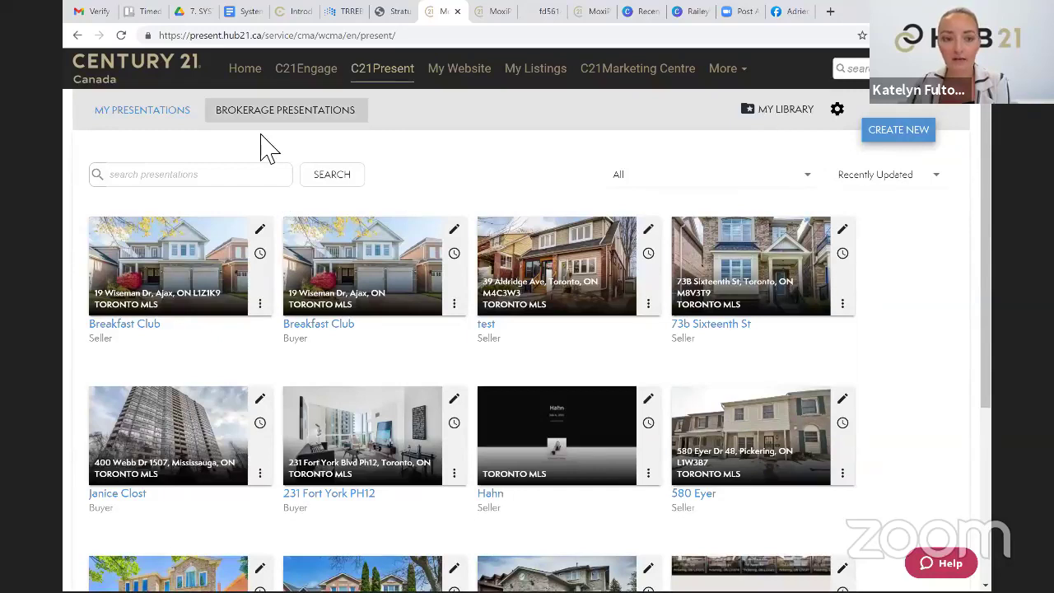
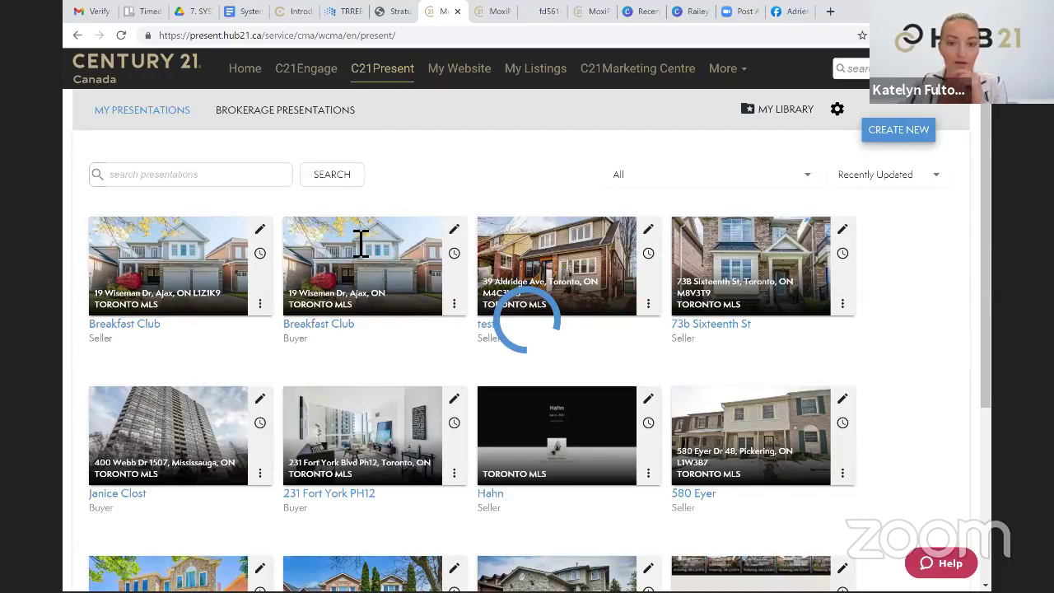
Generate a print-version PDF of the Editable: Listing Presentation from Brokerage Presentations
{"action": "scroll", "coordinate": [345, 221], "scroll_direction": "down", "scroll_amount": 2}
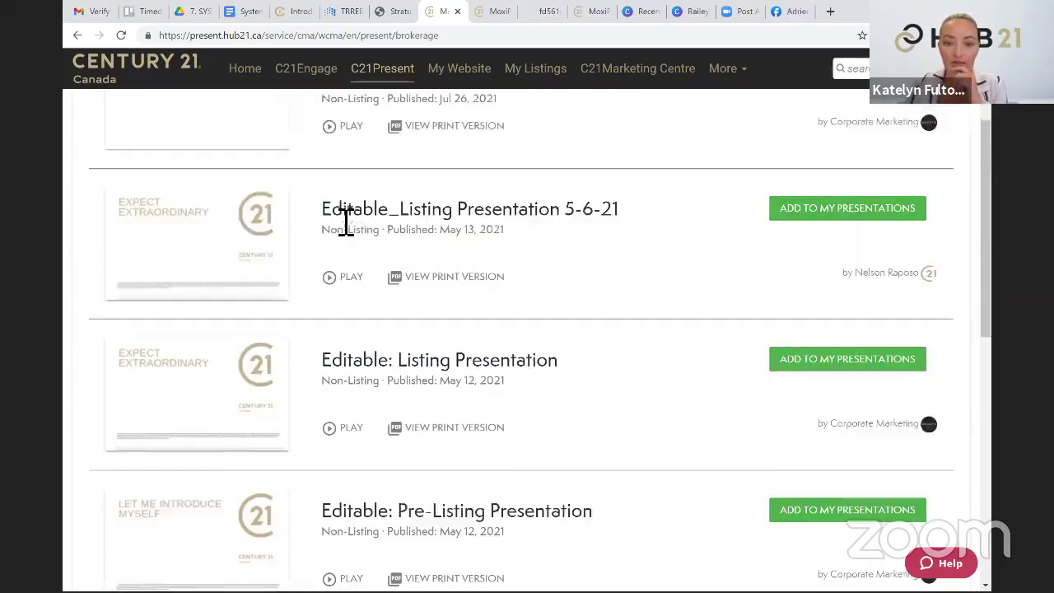
{"action": "left_click_drag", "start_coordinate": [353, 213], "coordinate": [570, 221]}
{"action": "left_click", "coordinate": [331, 372]}
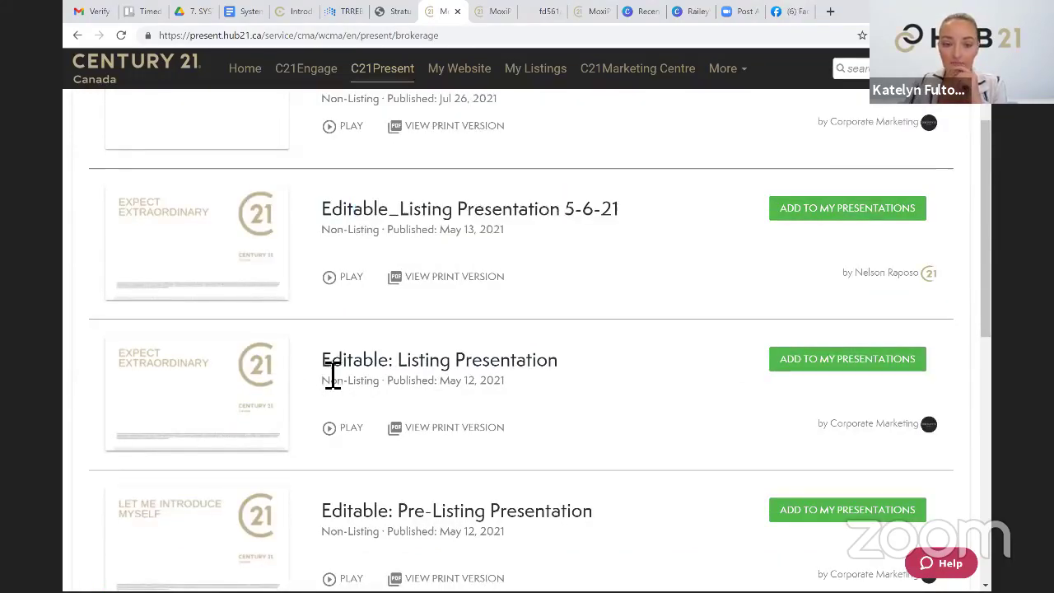
{"action": "scroll", "coordinate": [508, 457], "scroll_direction": "down", "scroll_amount": 2}
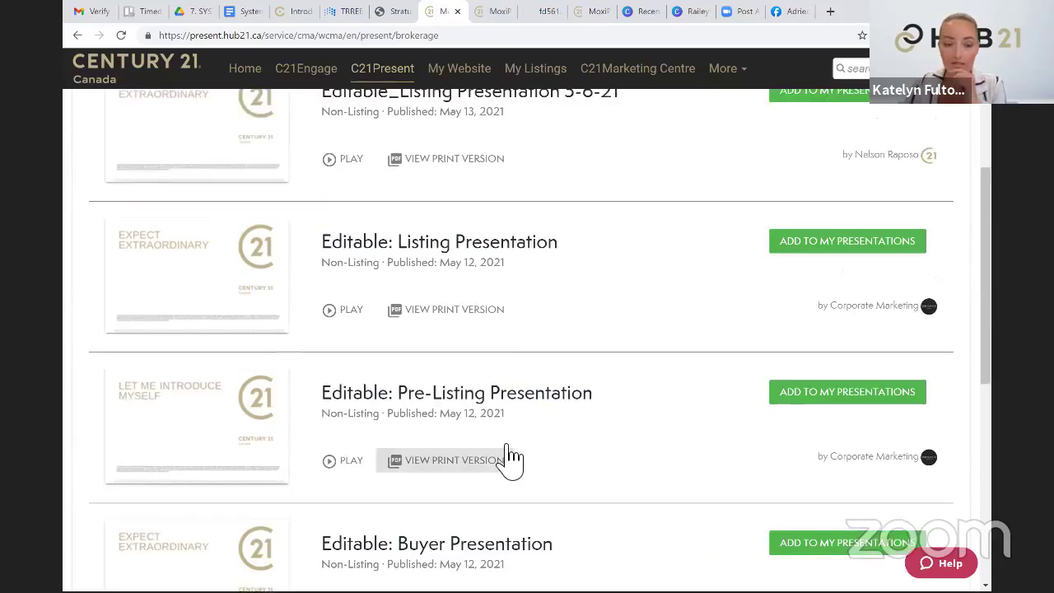
{"action": "scroll", "coordinate": [447, 434], "scroll_direction": "down", "scroll_amount": 2}
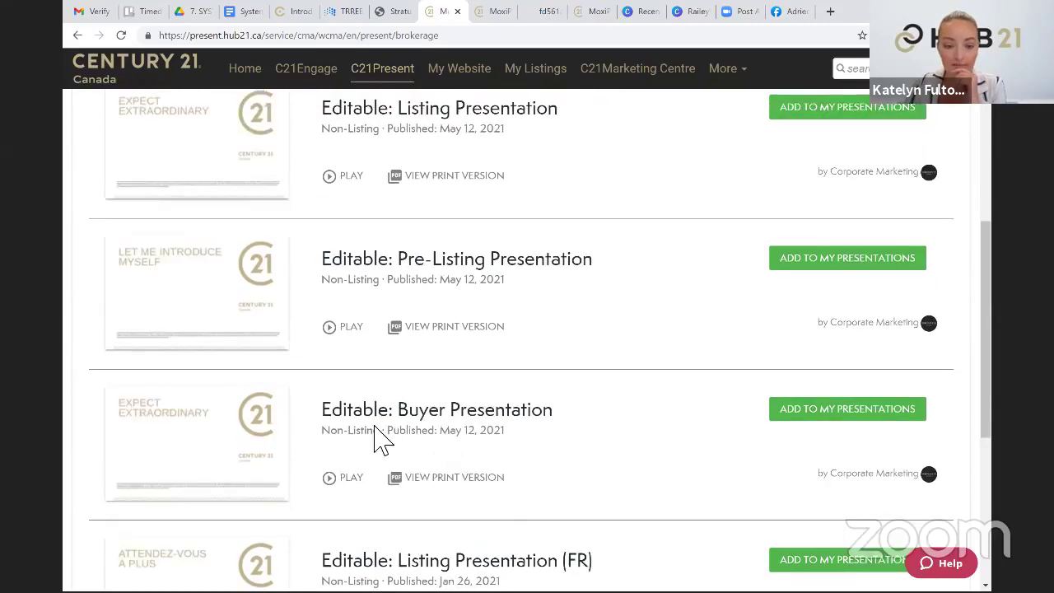
{"action": "scroll", "coordinate": [226, 468], "scroll_direction": "down", "scroll_amount": 2}
{"action": "scroll", "coordinate": [247, 428], "scroll_direction": "up", "scroll_amount": 1}
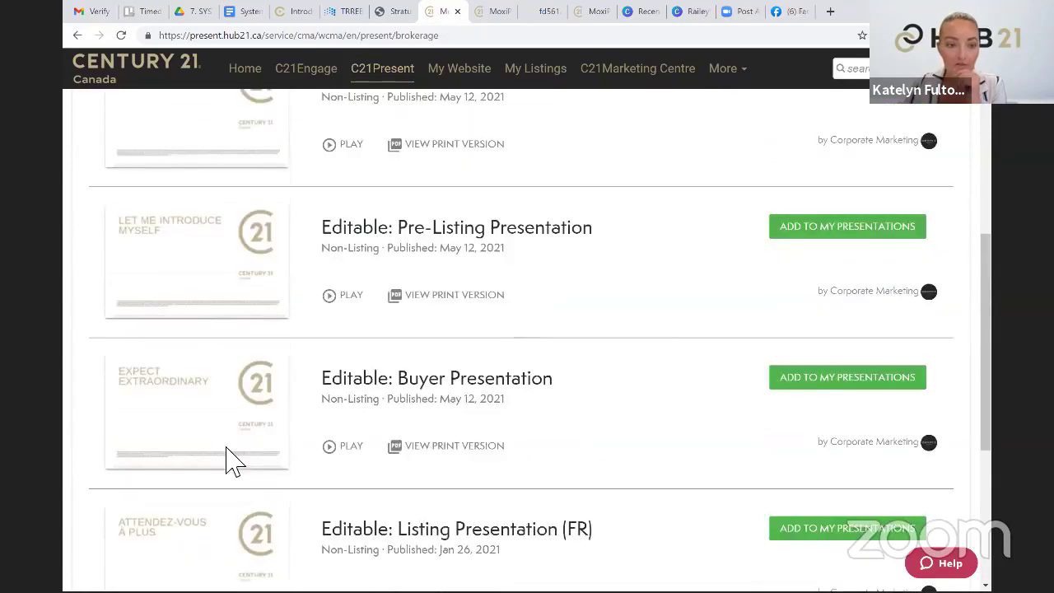
{"action": "scroll", "coordinate": [222, 296], "scroll_direction": "up", "scroll_amount": 1}
{"action": "scroll", "coordinate": [764, 264], "scroll_direction": "up", "scroll_amount": 2}
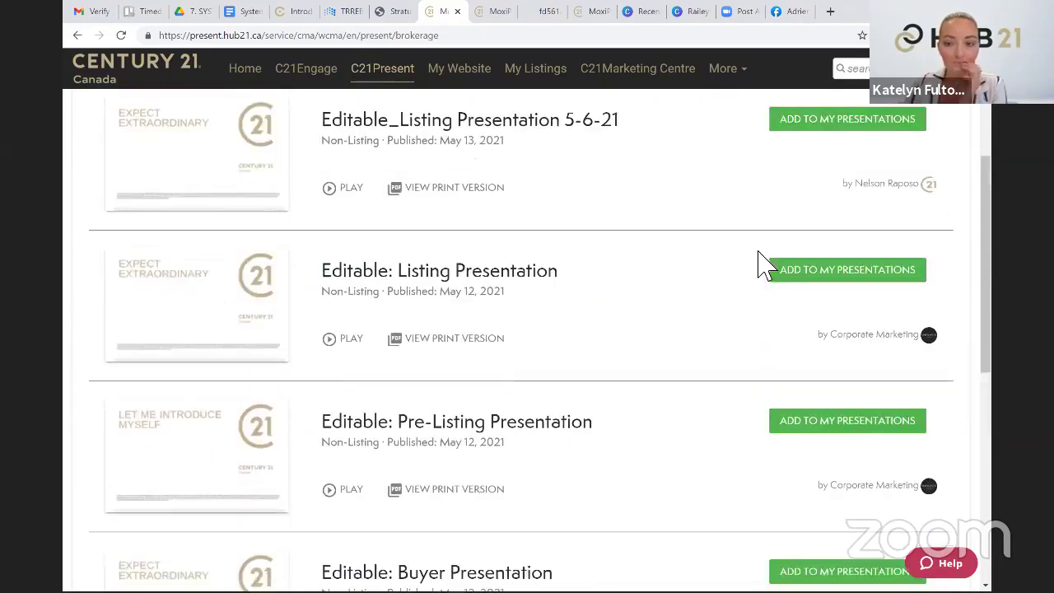
{"action": "left_click", "coordinate": [443, 347]}
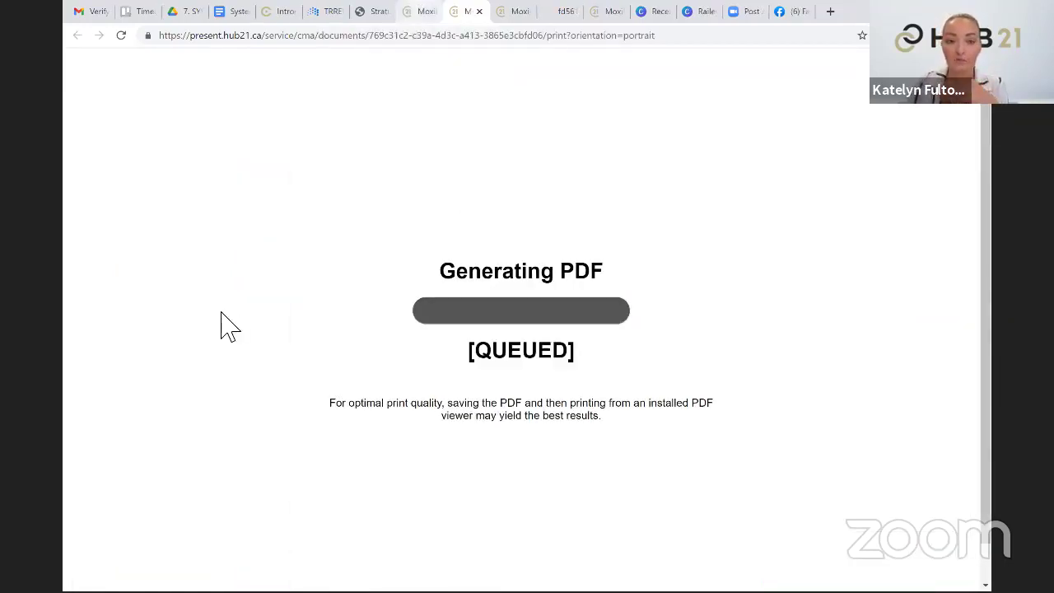
Check the PDF generation progress, then return to the My Presentations page
{"action": "key", "text": "ctrl+shift+Tab"}
{"action": "scroll", "coordinate": [280, 247], "scroll_direction": "up", "scroll_amount": 3}
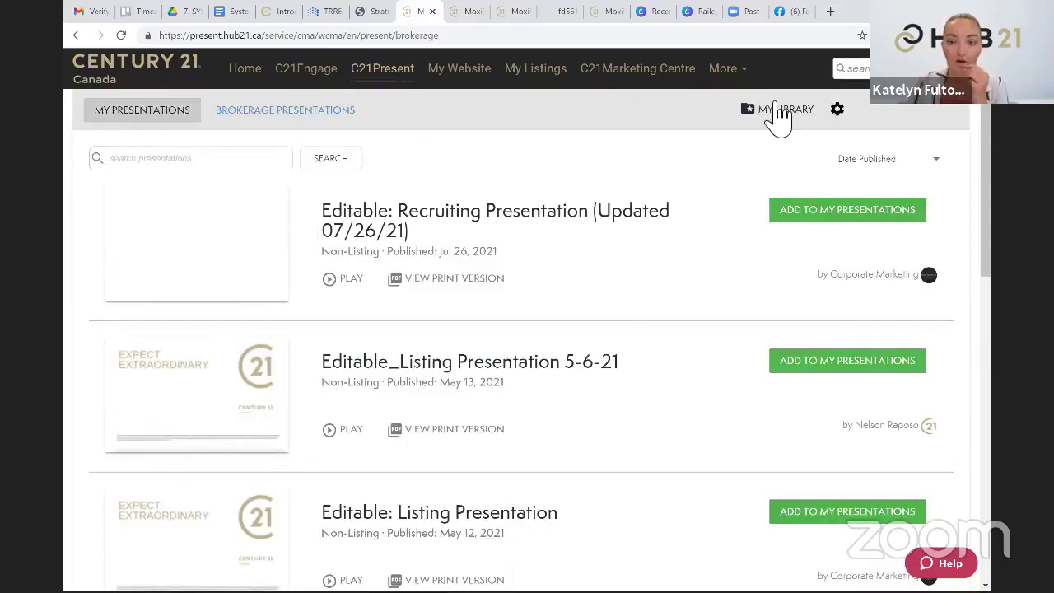
{"action": "left_click", "coordinate": [448, 13]}
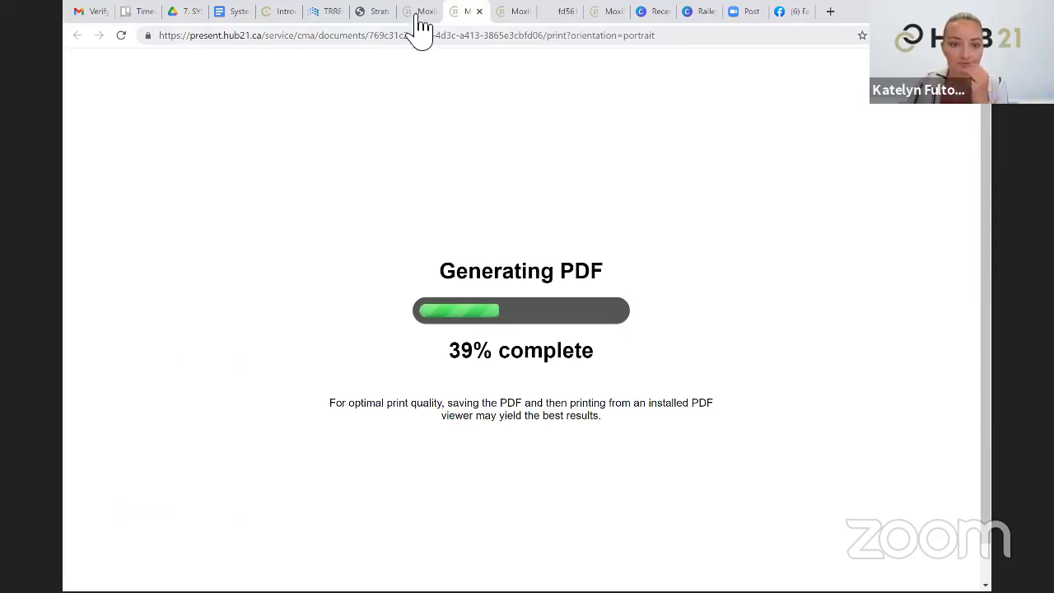
{"action": "key", "text": "ctrl+shift+Tab"}
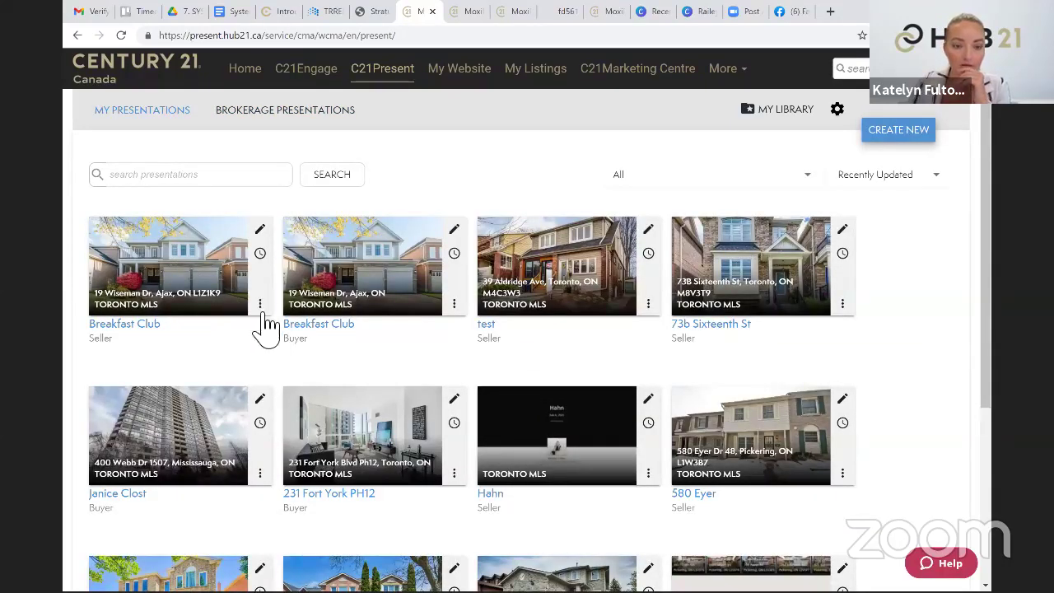
Open the Breakfast Club presentation for editing and choose Add Page from Library
{"action": "left_click", "coordinate": [260, 305]}
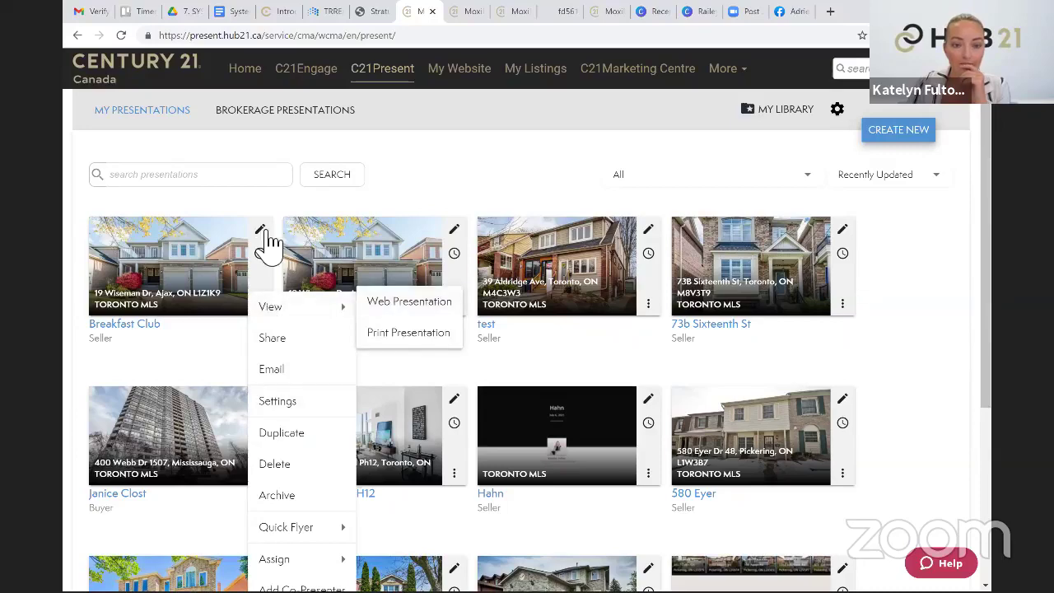
{"action": "left_click", "coordinate": [173, 268]}
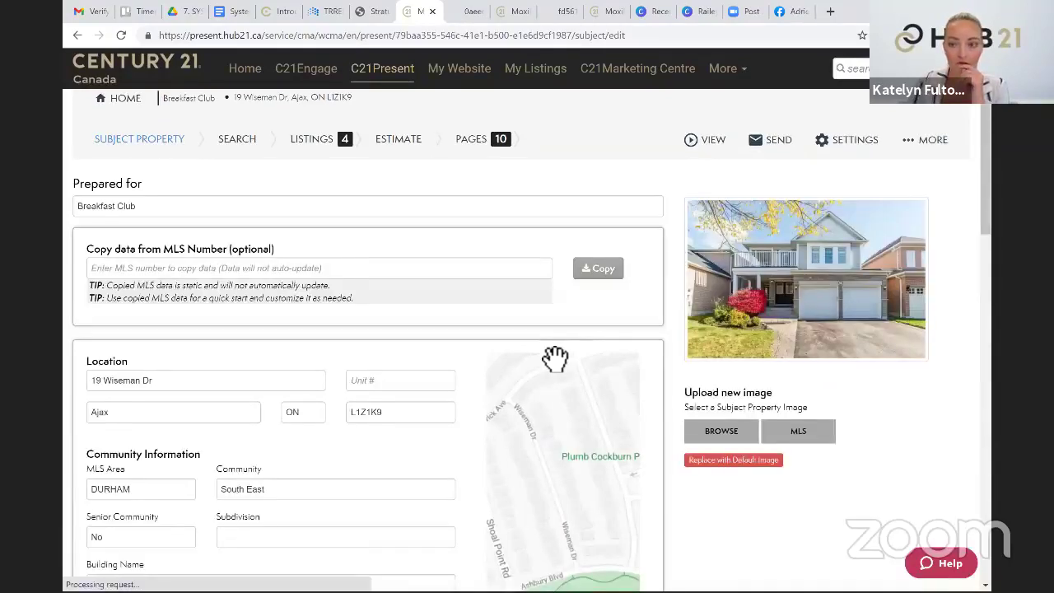
{"action": "left_click", "coordinate": [916, 155]}
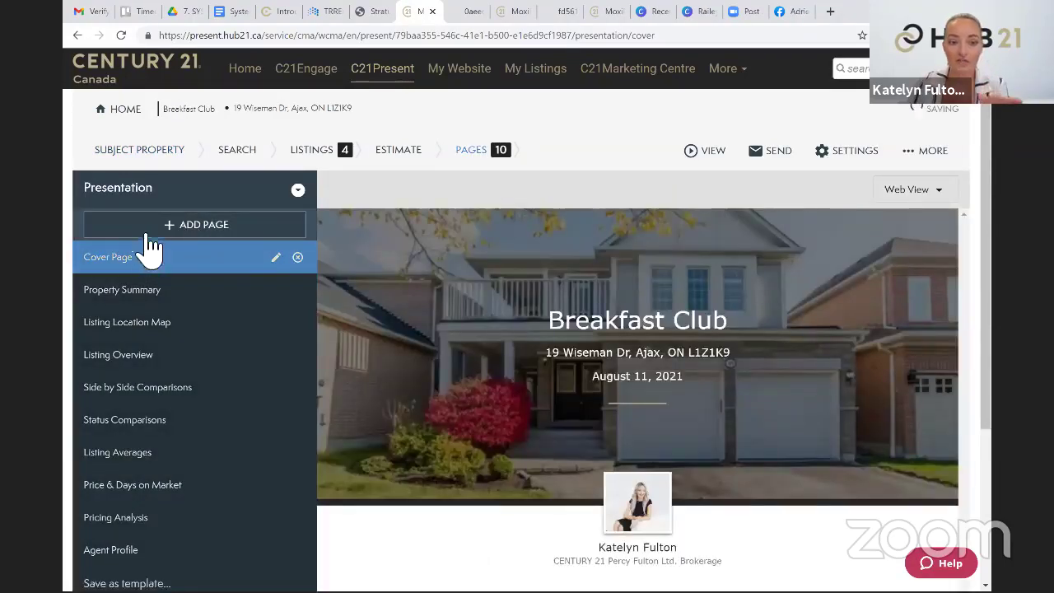
{"action": "left_click", "coordinate": [151, 231]}
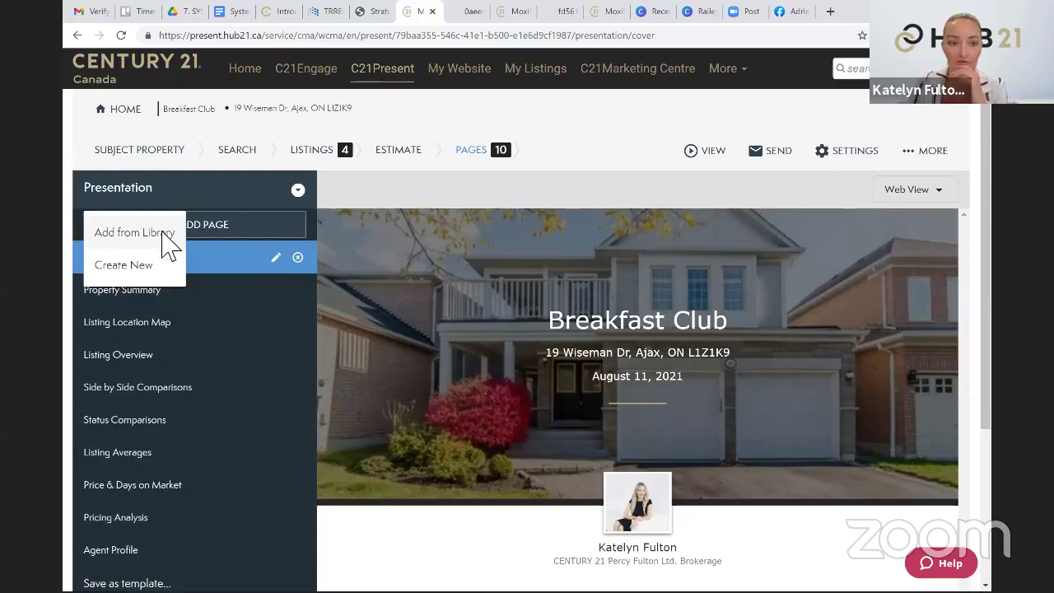
{"action": "left_click", "coordinate": [168, 237]}
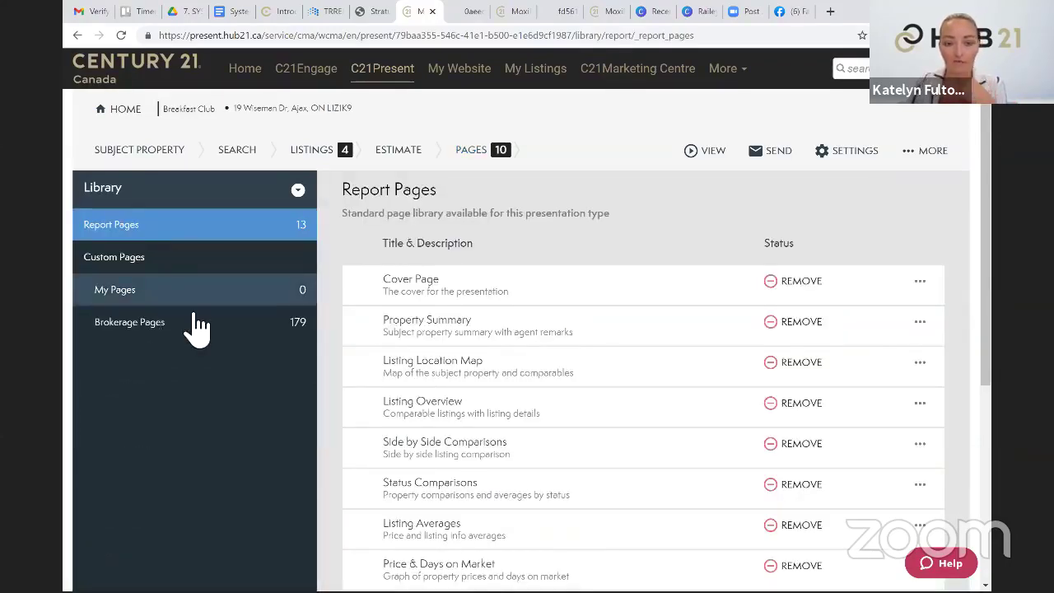
Browse the Listing Presentation_01 folder under Brokerage Pages, then switch to the generated PDF
{"action": "left_click", "coordinate": [198, 322]}
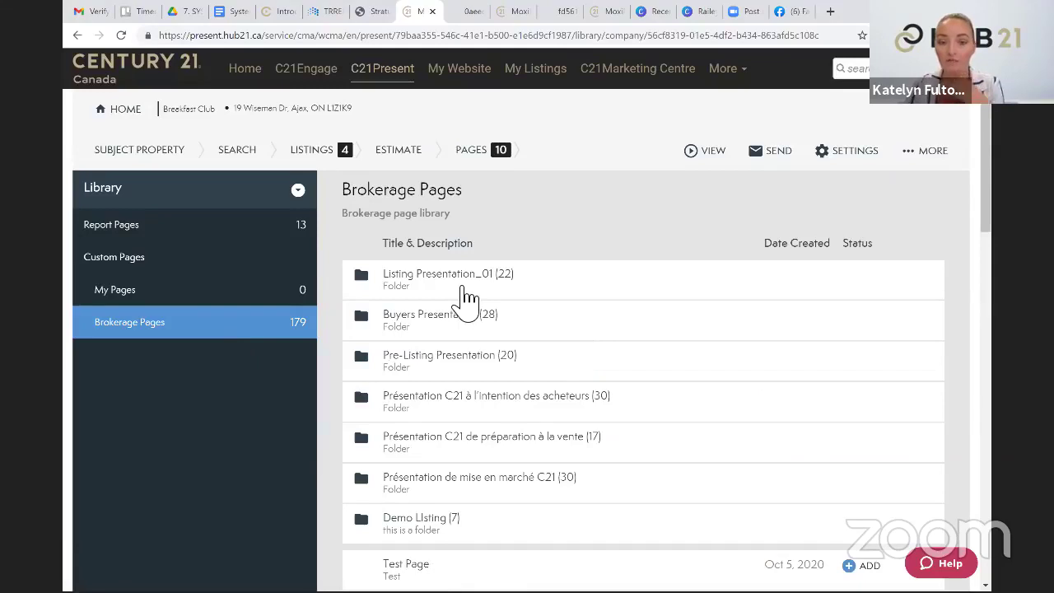
{"action": "scroll", "coordinate": [445, 231], "scroll_direction": "down", "scroll_amount": 1}
{"action": "left_click", "coordinate": [442, 214]}
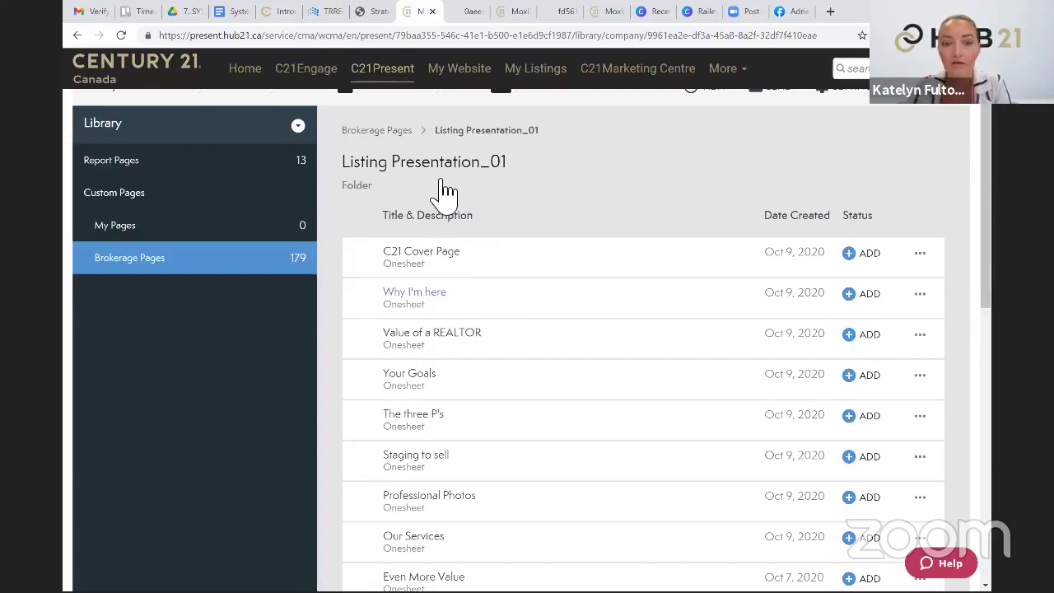
{"action": "scroll", "coordinate": [445, 205], "scroll_direction": "down", "scroll_amount": 1}
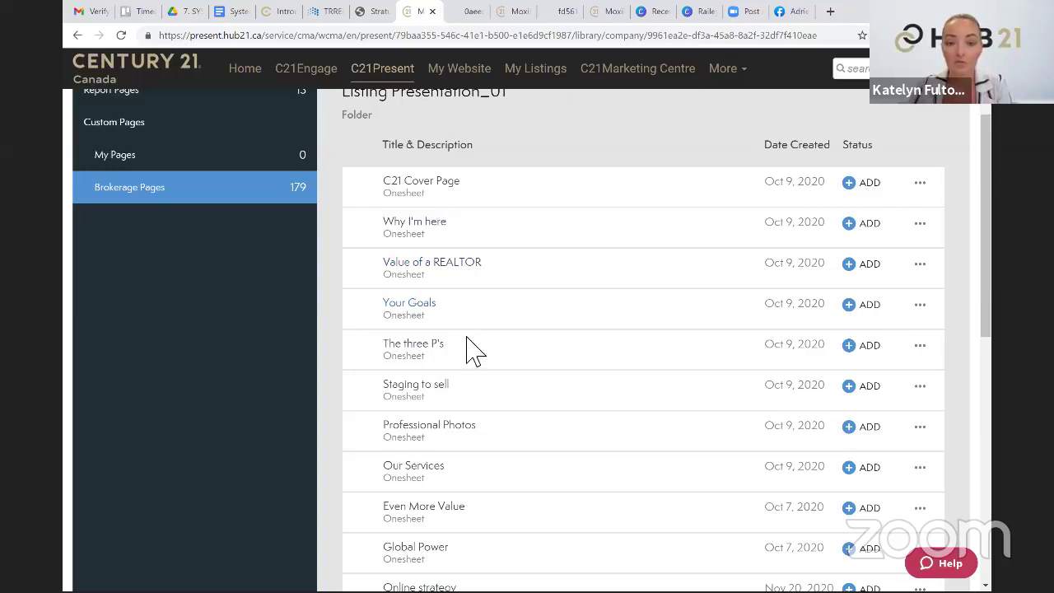
{"action": "scroll", "coordinate": [470, 353], "scroll_direction": "down", "scroll_amount": 2}
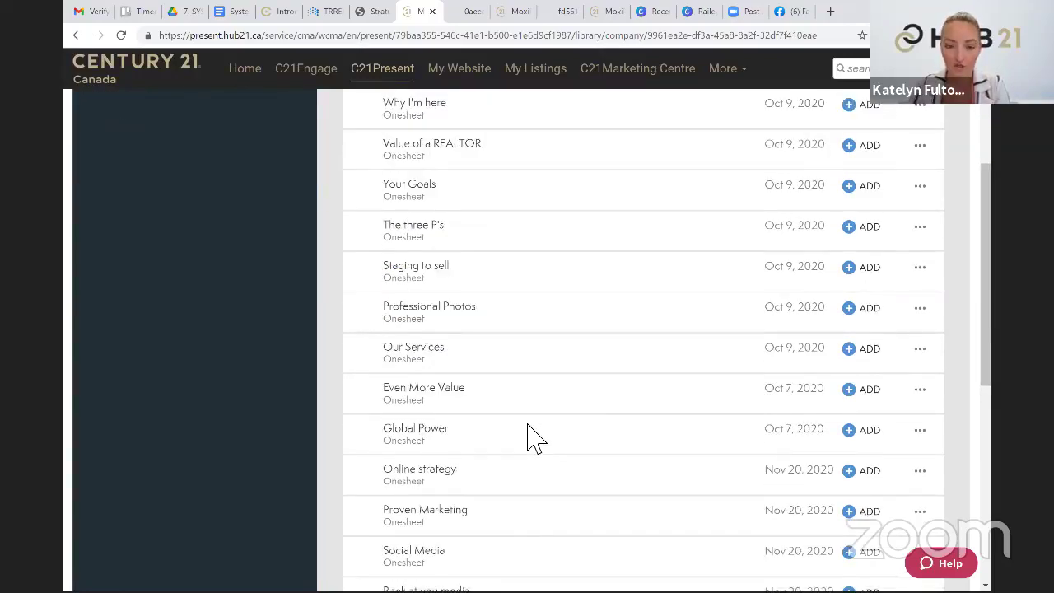
{"action": "scroll", "coordinate": [539, 403], "scroll_direction": "down", "scroll_amount": 5}
{"action": "scroll", "coordinate": [572, 280], "scroll_direction": "down", "scroll_amount": 2}
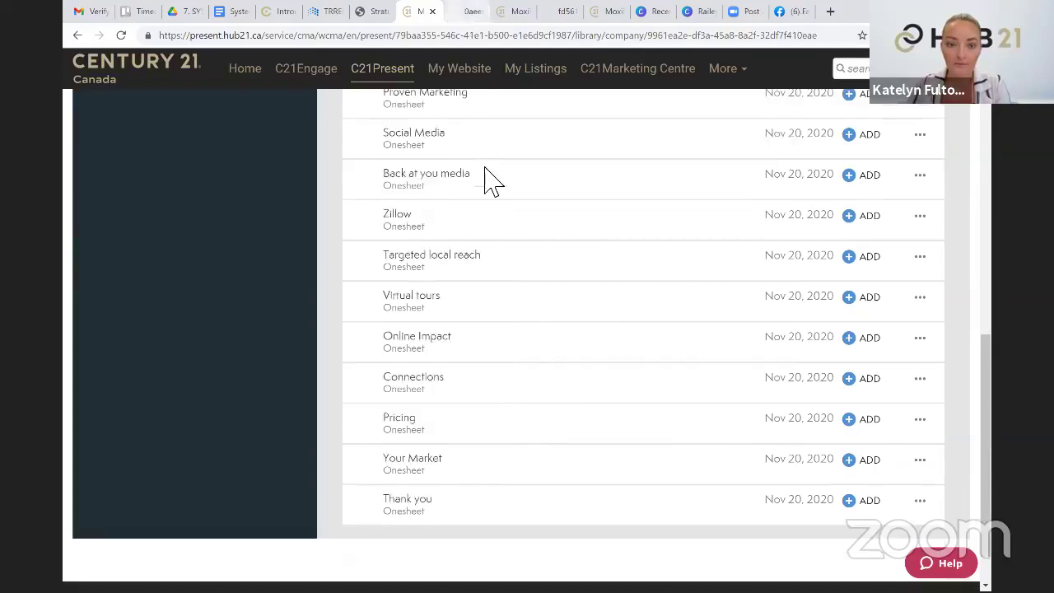
{"action": "key", "text": "ctrl+Tab"}
Page through the PDF's agent bio and team pages (5–7), then return to the library
{"action": "scroll", "coordinate": [576, 280], "scroll_direction": "down", "scroll_amount": 4}
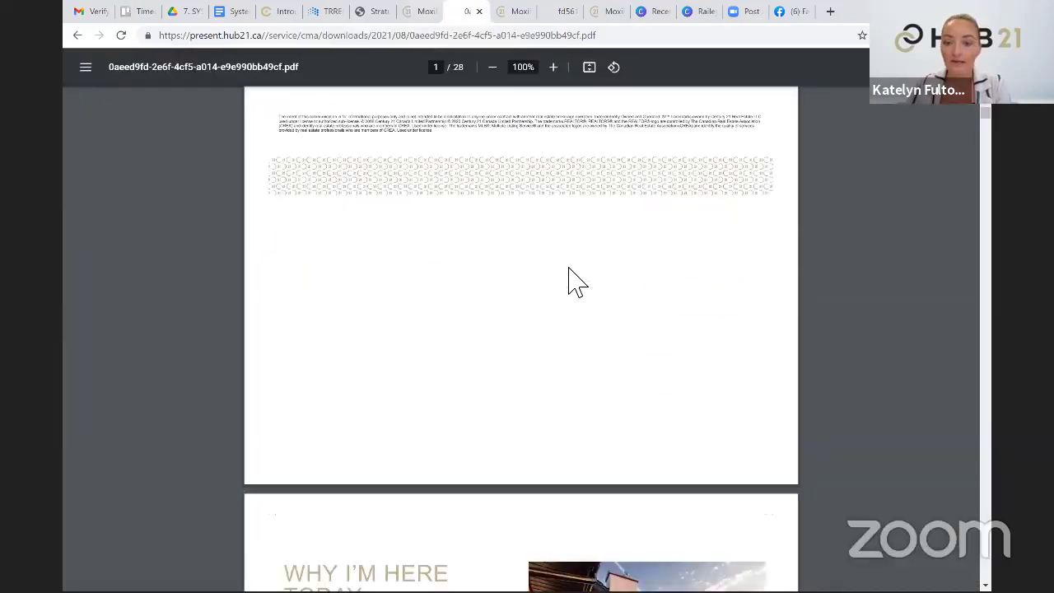
{"action": "scroll", "coordinate": [584, 313], "scroll_direction": "down", "scroll_amount": 2}
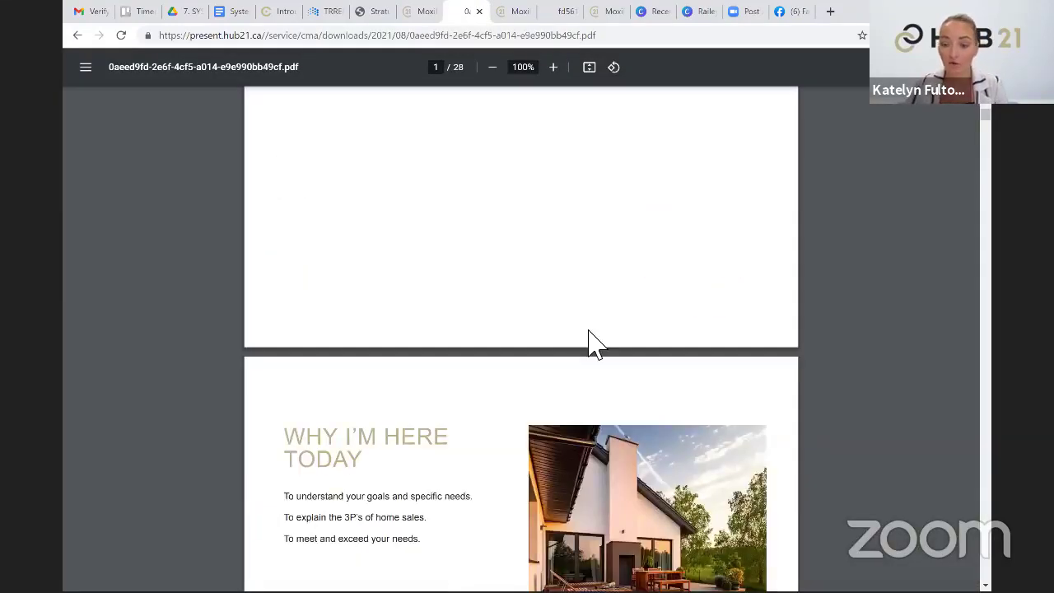
{"action": "scroll", "coordinate": [596, 344], "scroll_direction": "down", "scroll_amount": 2}
{"action": "scroll", "coordinate": [596, 344], "scroll_direction": "down", "scroll_amount": 1}
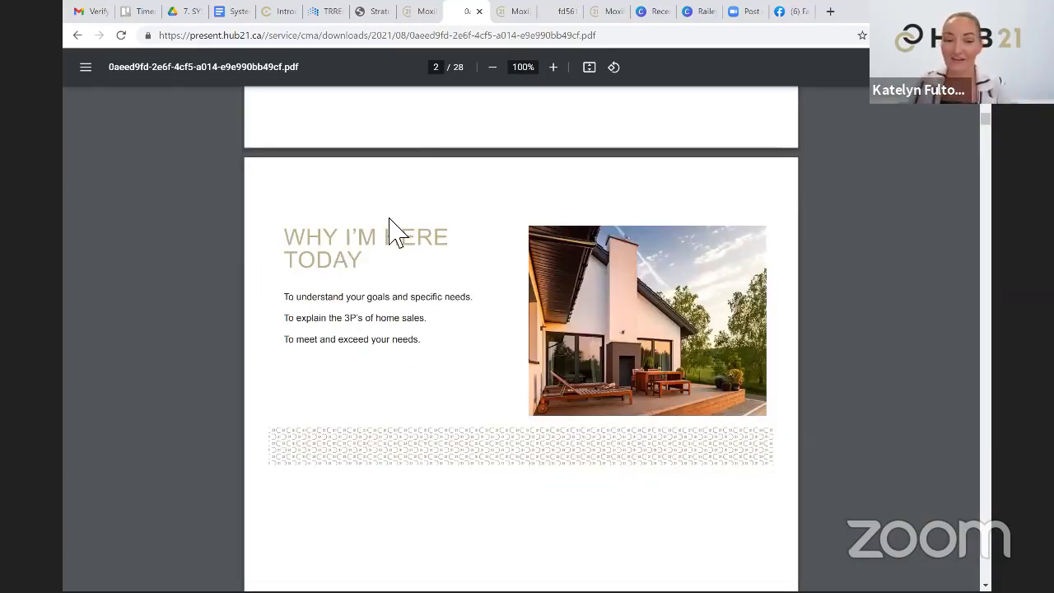
{"action": "scroll", "coordinate": [393, 231], "scroll_direction": "down", "scroll_amount": 2}
{"action": "scroll", "coordinate": [393, 231], "scroll_direction": "down", "scroll_amount": 5}
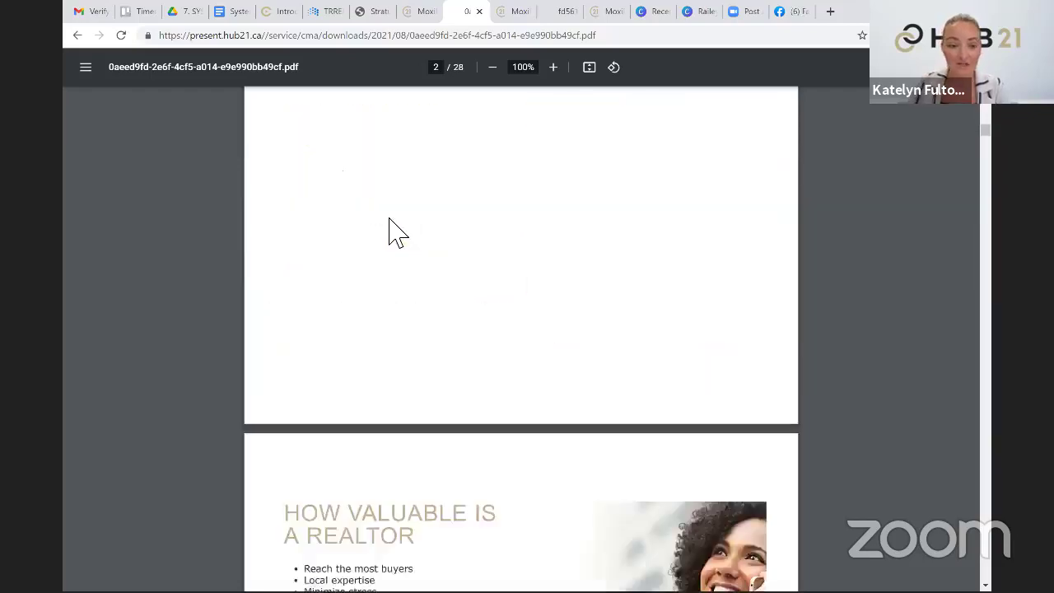
{"action": "scroll", "coordinate": [394, 230], "scroll_direction": "down", "scroll_amount": 4}
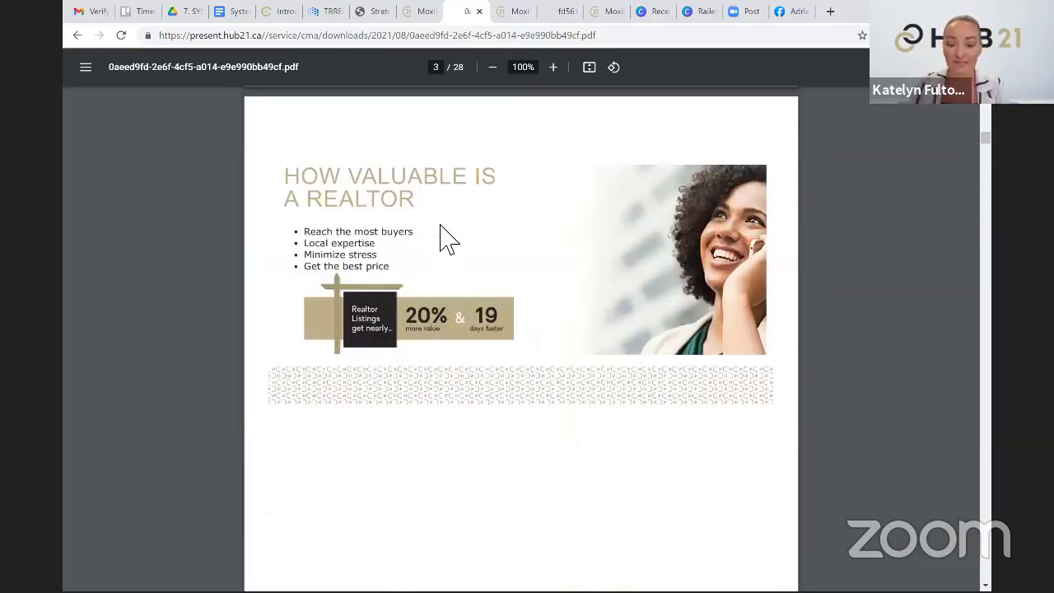
{"action": "scroll", "coordinate": [441, 237], "scroll_direction": "down", "scroll_amount": 1}
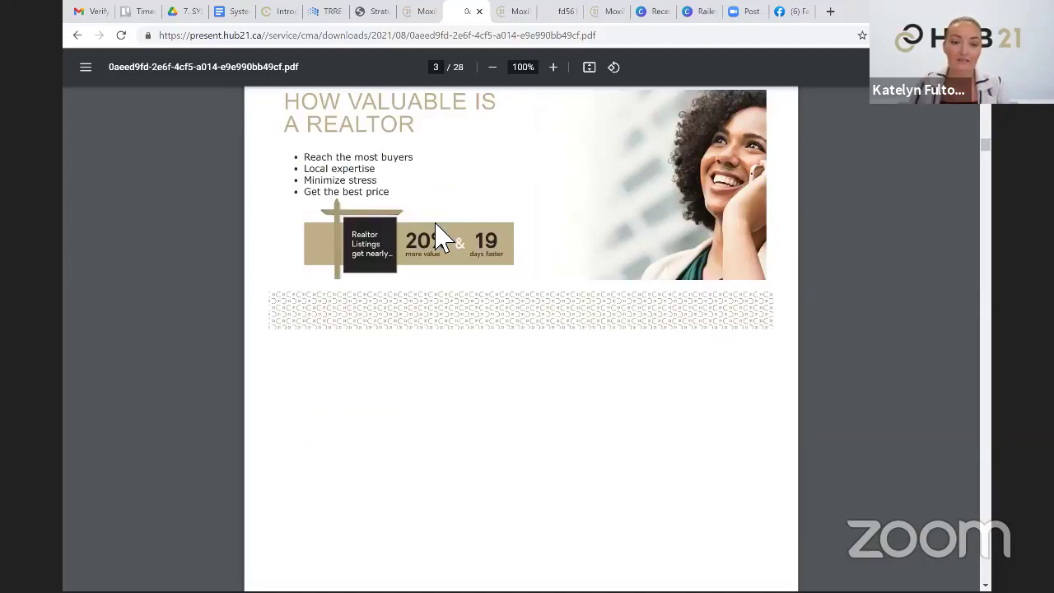
{"action": "scroll", "coordinate": [436, 230], "scroll_direction": "down", "scroll_amount": 5}
{"action": "scroll", "coordinate": [428, 262], "scroll_direction": "down", "scroll_amount": 5}
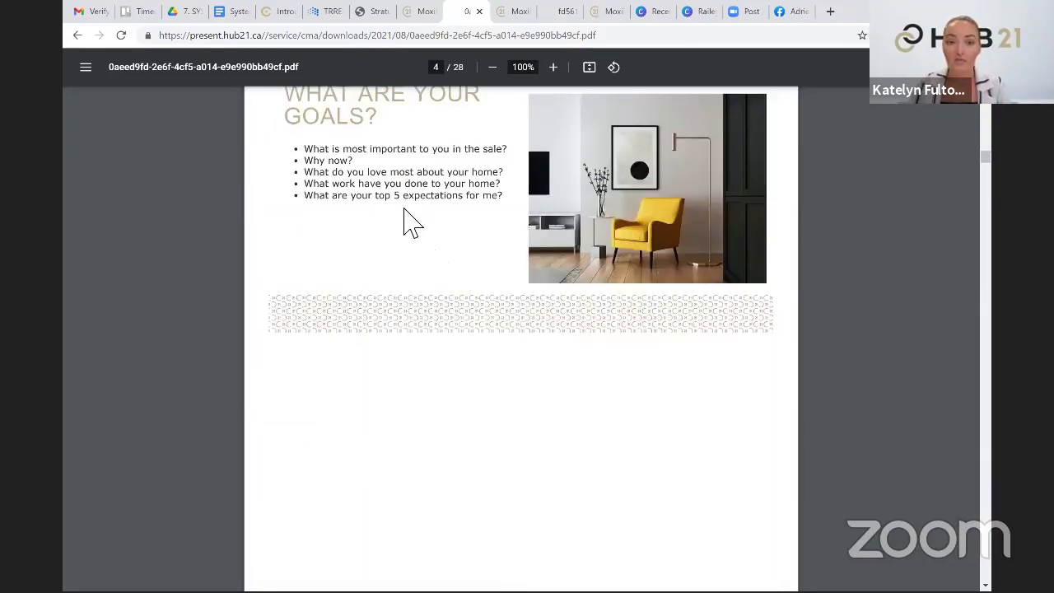
{"action": "scroll", "coordinate": [482, 288], "scroll_direction": "up", "scroll_amount": 1}
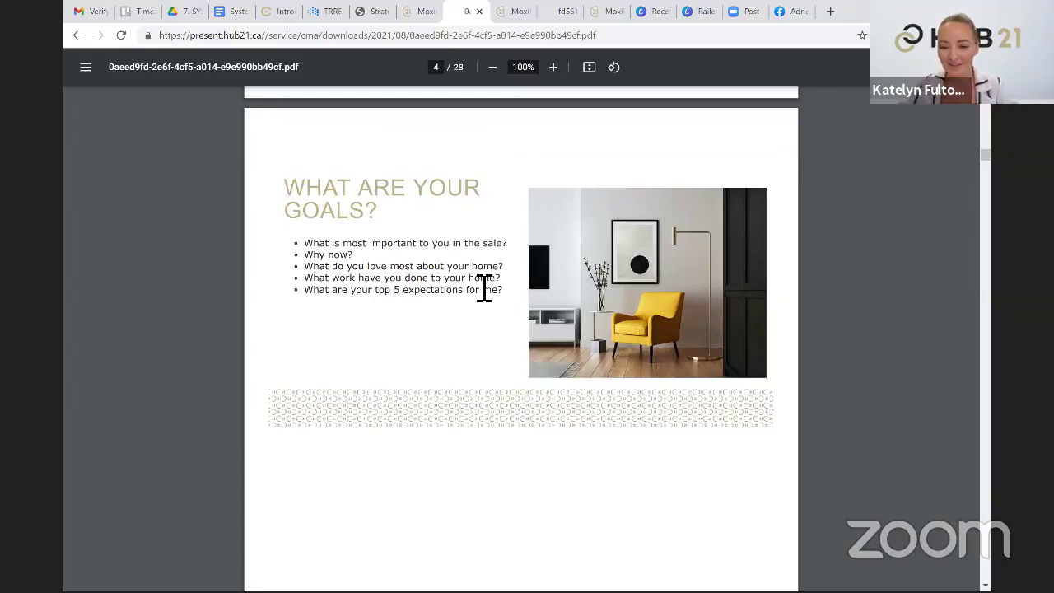
{"action": "scroll", "coordinate": [485, 287], "scroll_direction": "down", "scroll_amount": 3}
{"action": "scroll", "coordinate": [484, 287], "scroll_direction": "down", "scroll_amount": 4}
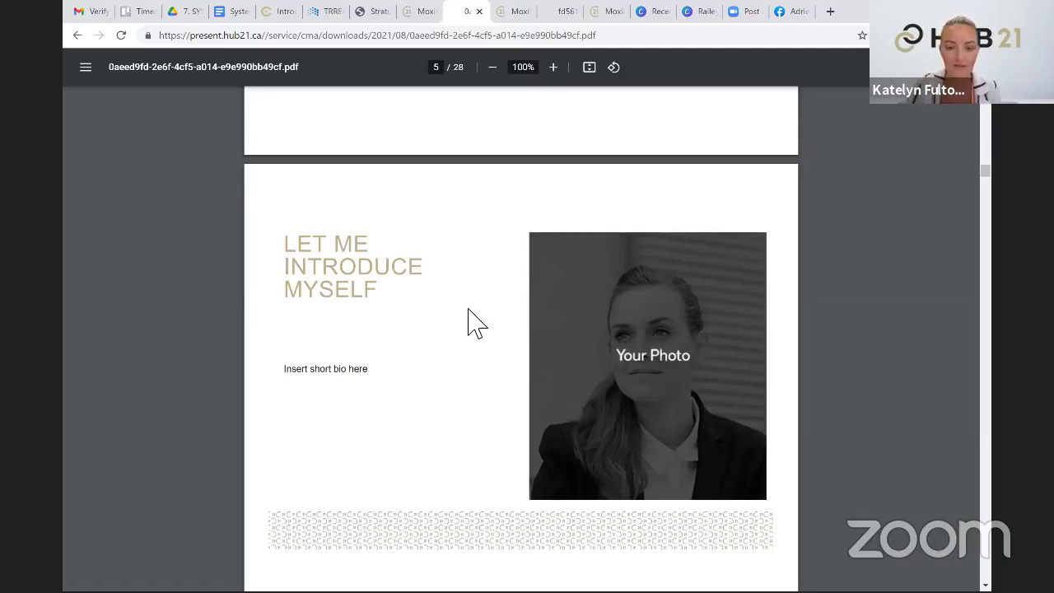
{"action": "scroll", "coordinate": [468, 321], "scroll_direction": "down", "scroll_amount": 3}
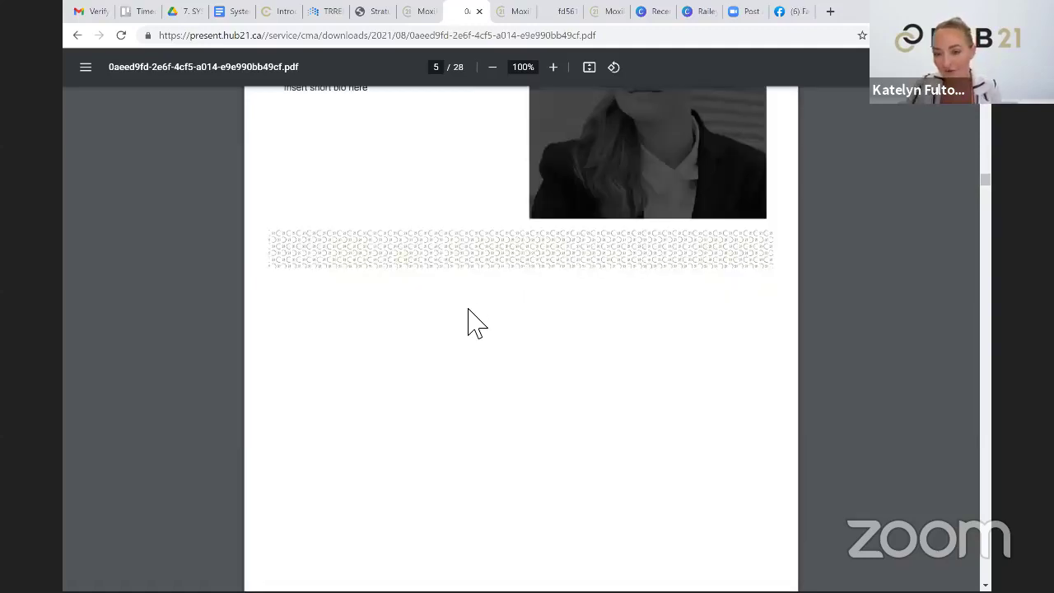
{"action": "scroll", "coordinate": [468, 321], "scroll_direction": "down", "scroll_amount": 5}
{"action": "scroll", "coordinate": [469, 321], "scroll_direction": "down", "scroll_amount": 2}
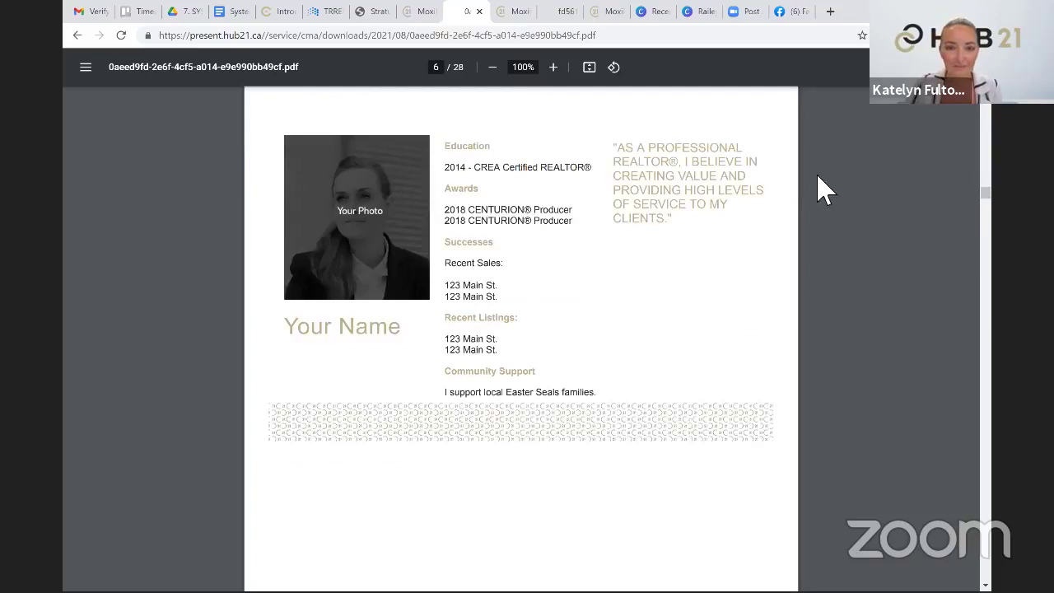
{"action": "scroll", "coordinate": [782, 165], "scroll_direction": "down", "scroll_amount": 2}
{"action": "scroll", "coordinate": [477, 247], "scroll_direction": "down", "scroll_amount": 5}
{"action": "key", "text": "ctrl+shift+Tab"}
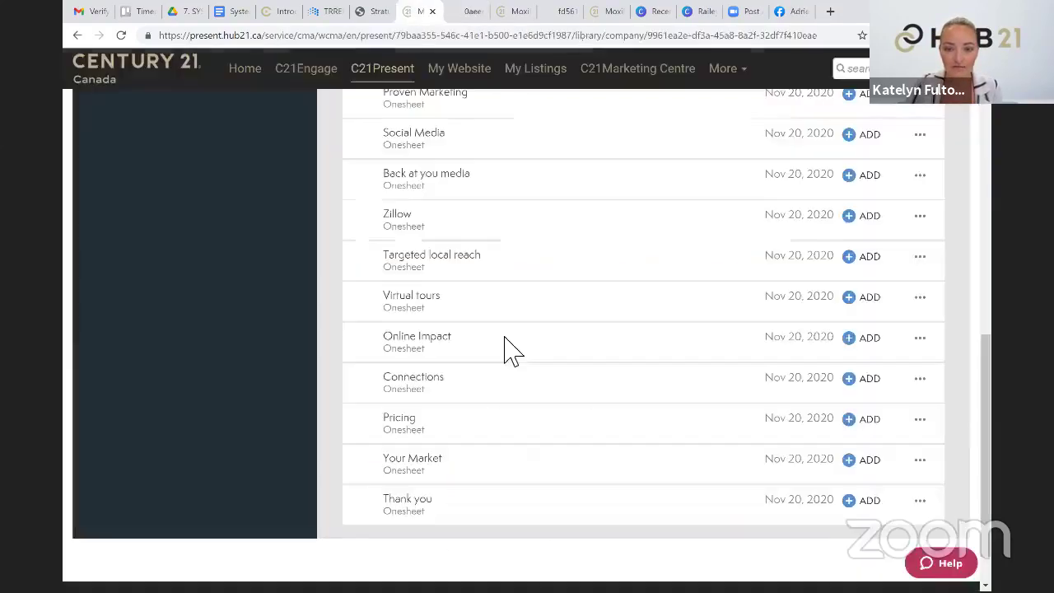
Review the Listing Presentation_01 pages, then move via the PDF to the Breakfast Club web presentation
{"action": "scroll", "coordinate": [674, 344], "scroll_direction": "up", "scroll_amount": 10}
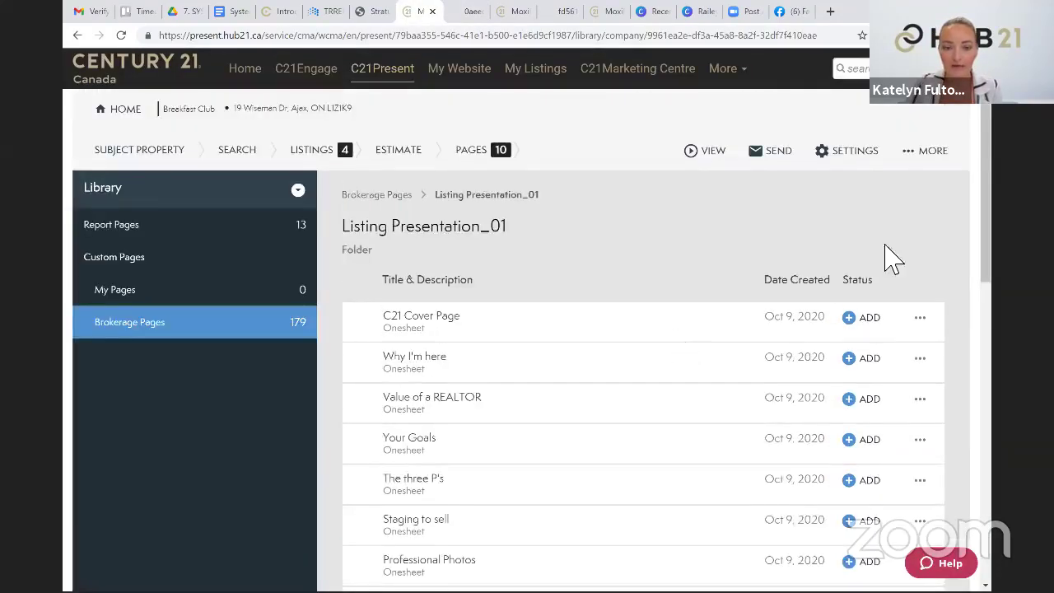
{"action": "scroll", "coordinate": [884, 255], "scroll_direction": "down", "scroll_amount": 3}
{"action": "scroll", "coordinate": [815, 247], "scroll_direction": "down", "scroll_amount": 5}
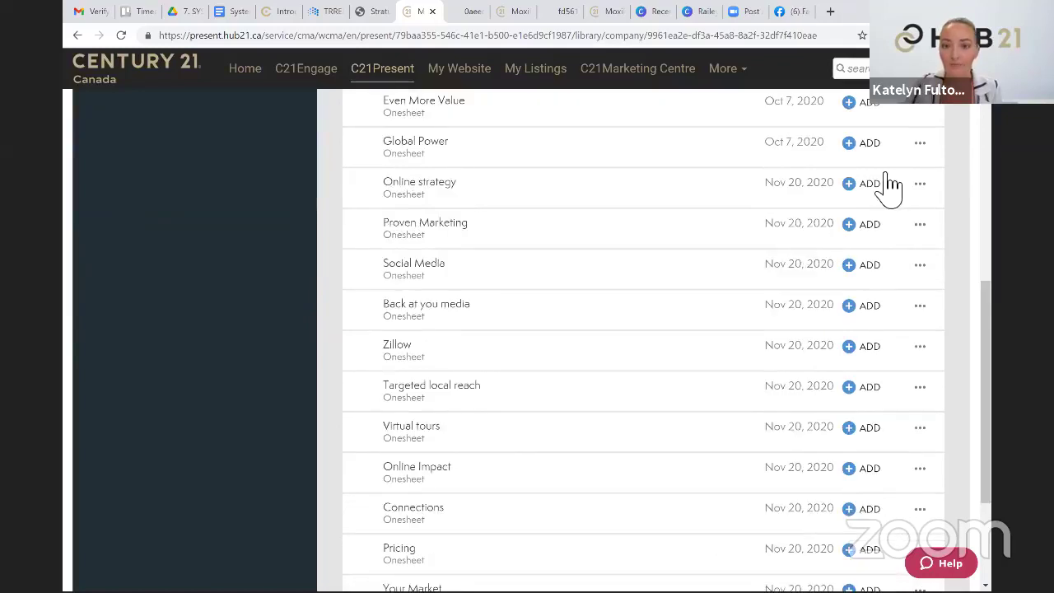
{"action": "scroll", "coordinate": [861, 200], "scroll_direction": "up", "scroll_amount": 2}
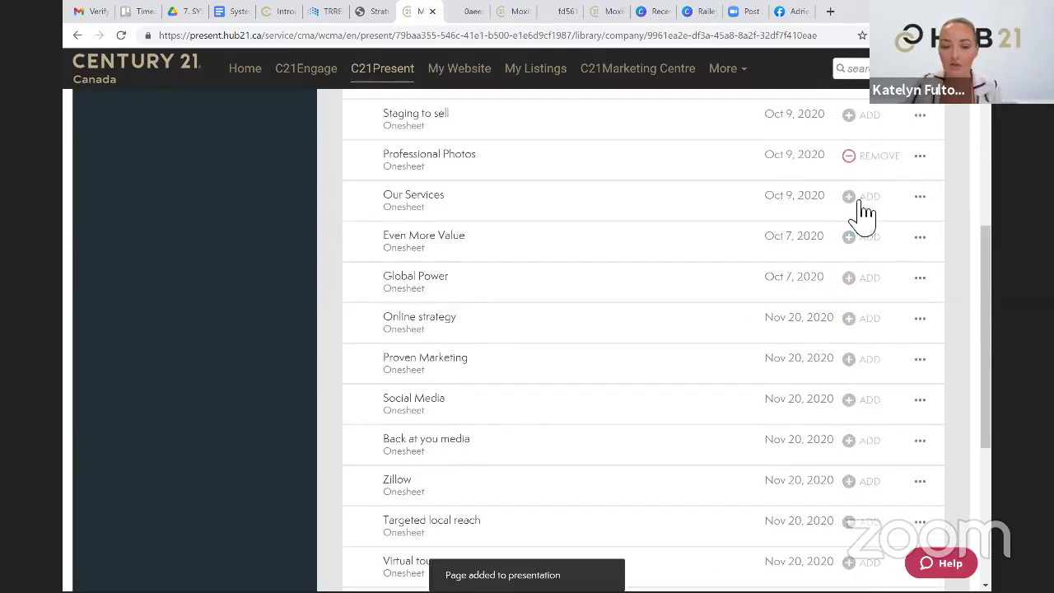
{"action": "left_click", "coordinate": [474, 12]}
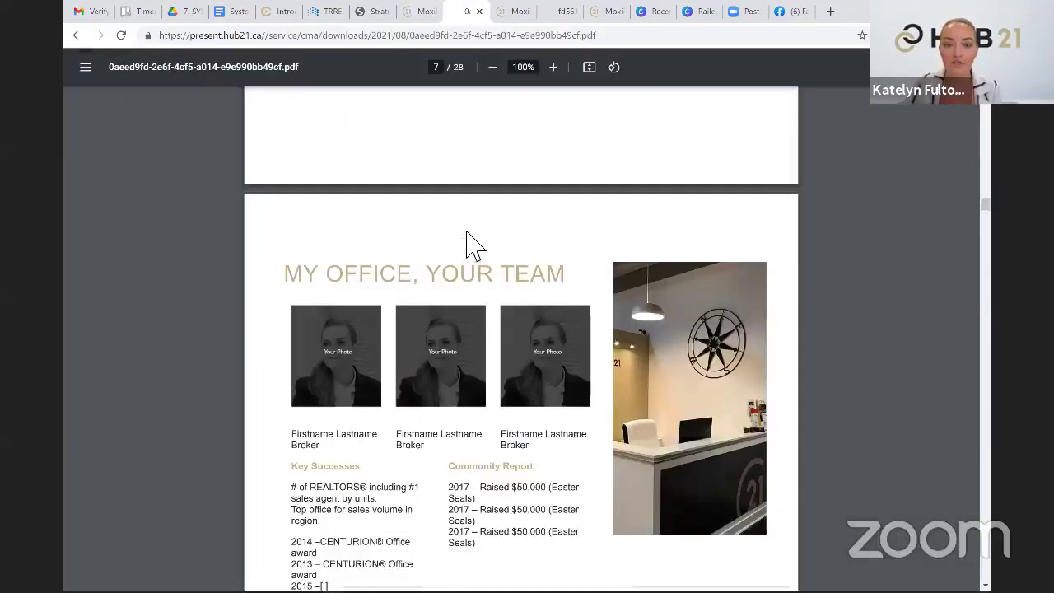
{"action": "key", "text": "ctrl+Tab"}
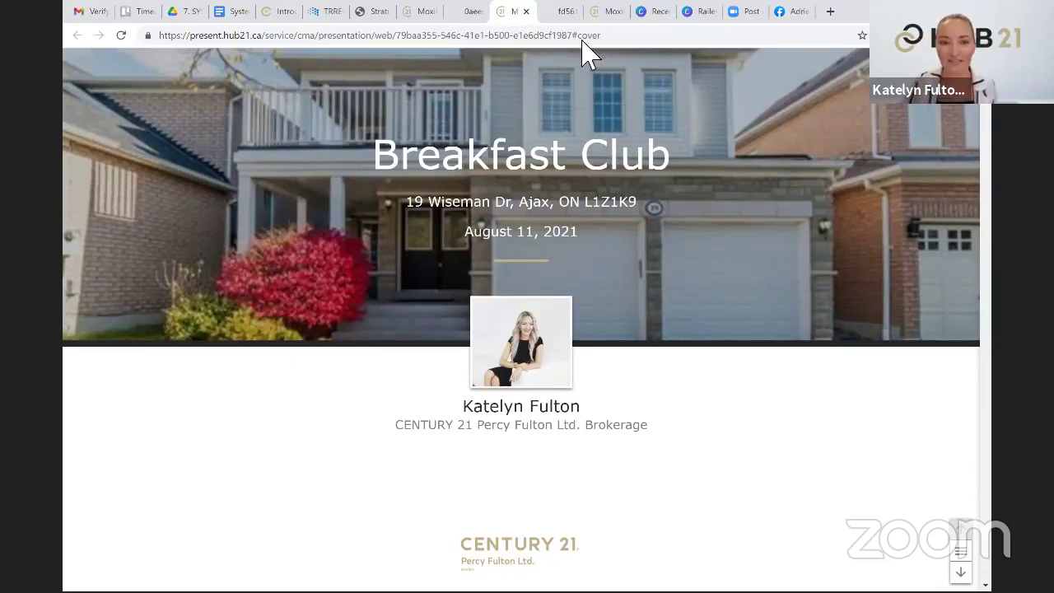
Switch from the web presentation back to the brokerage Onesheet library list
{"action": "left_click", "coordinate": [428, 14]}
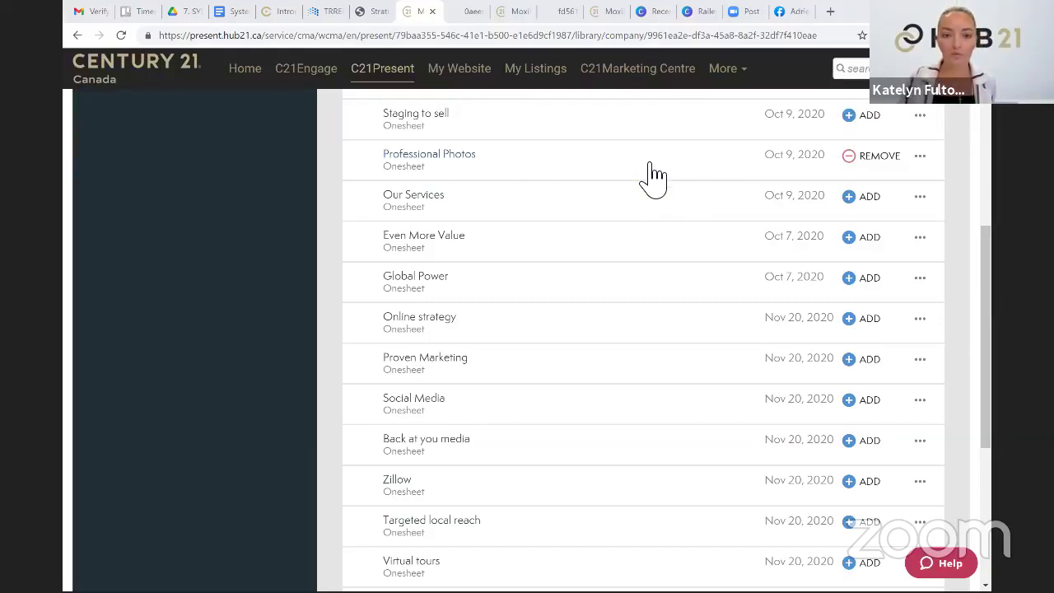
Scroll the library list to the top and bring back the Breakfast Club web presentation cover
{"action": "scroll", "coordinate": [626, 222], "scroll_direction": "up", "scroll_amount": 5}
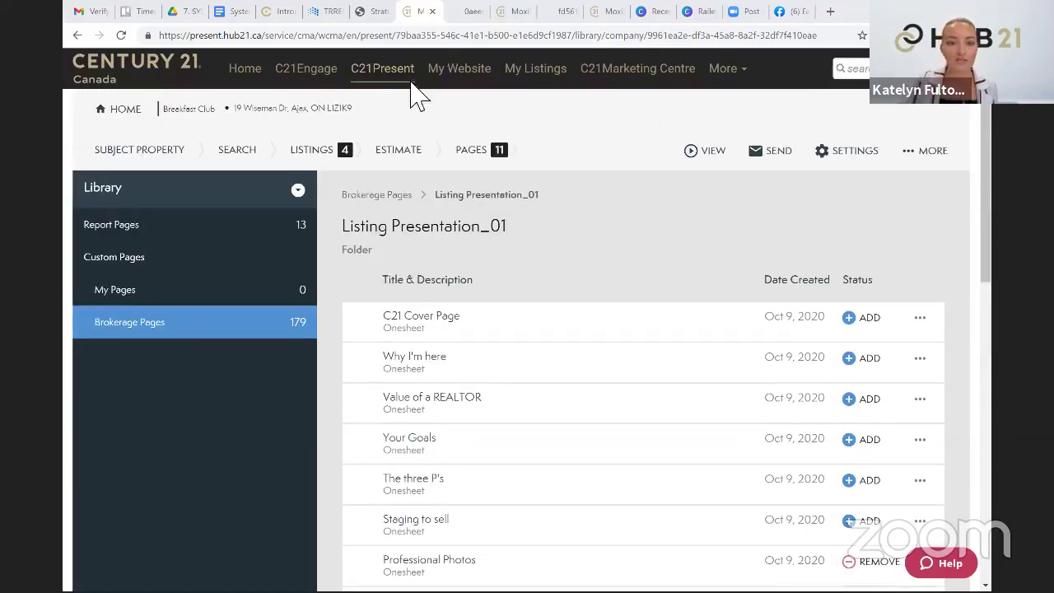
{"action": "left_click", "coordinate": [510, 13]}
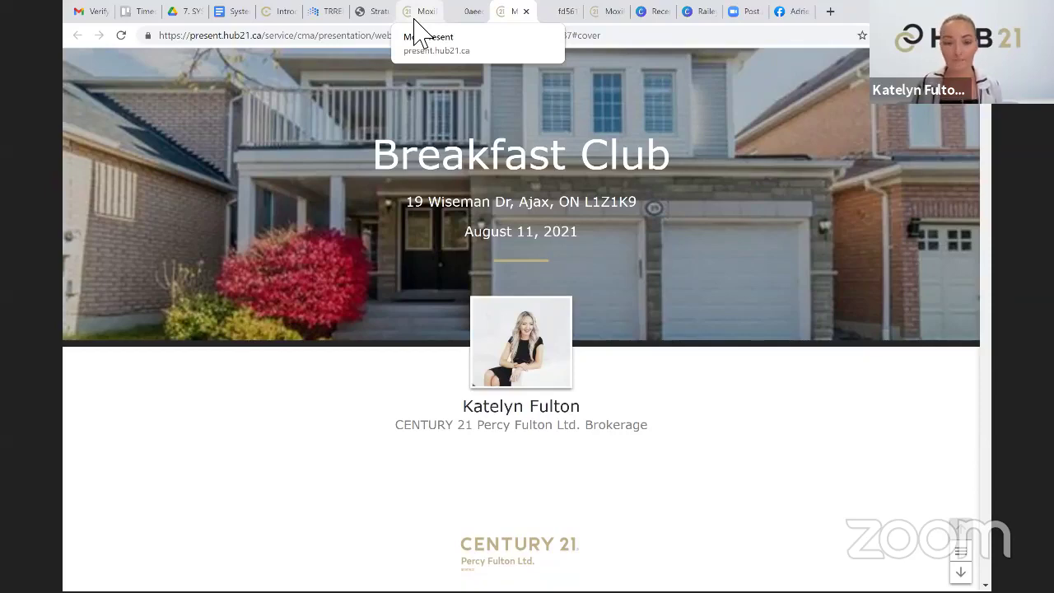
Start a TREB MLS search including Residential Condo, Unavailable and Archived listings, then return to C21Present
{"action": "left_click", "coordinate": [384, 15]}
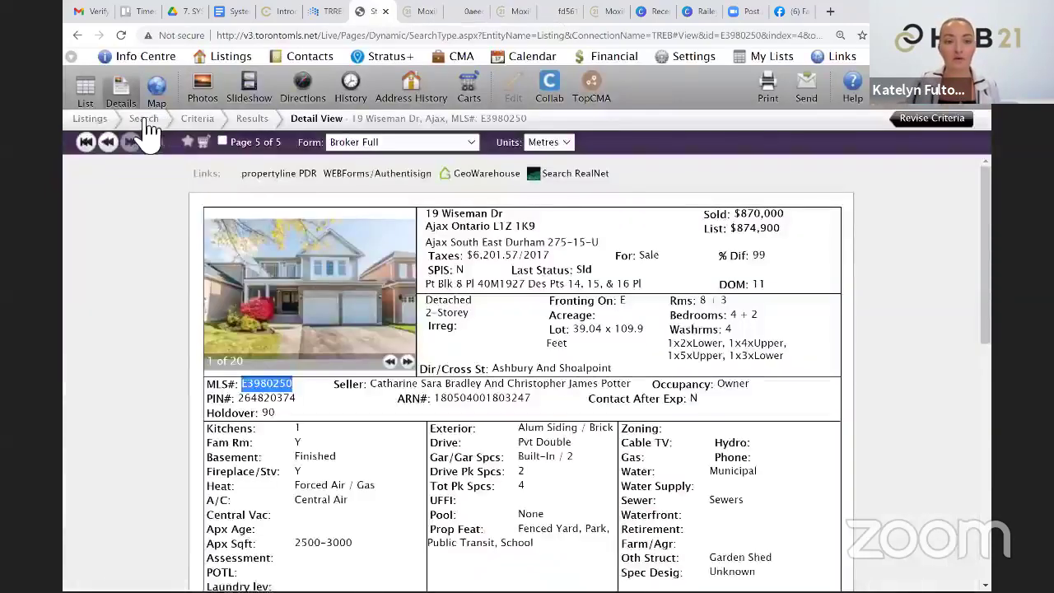
{"action": "left_click", "coordinate": [144, 120]}
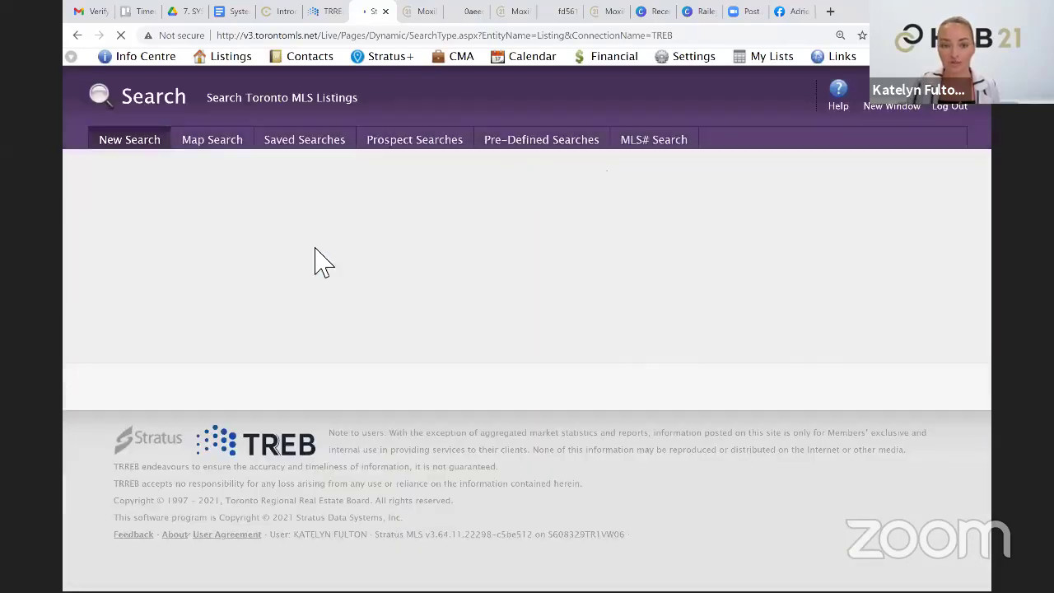
{"action": "left_click", "coordinate": [134, 211]}
{"action": "left_click", "coordinate": [147, 295]}
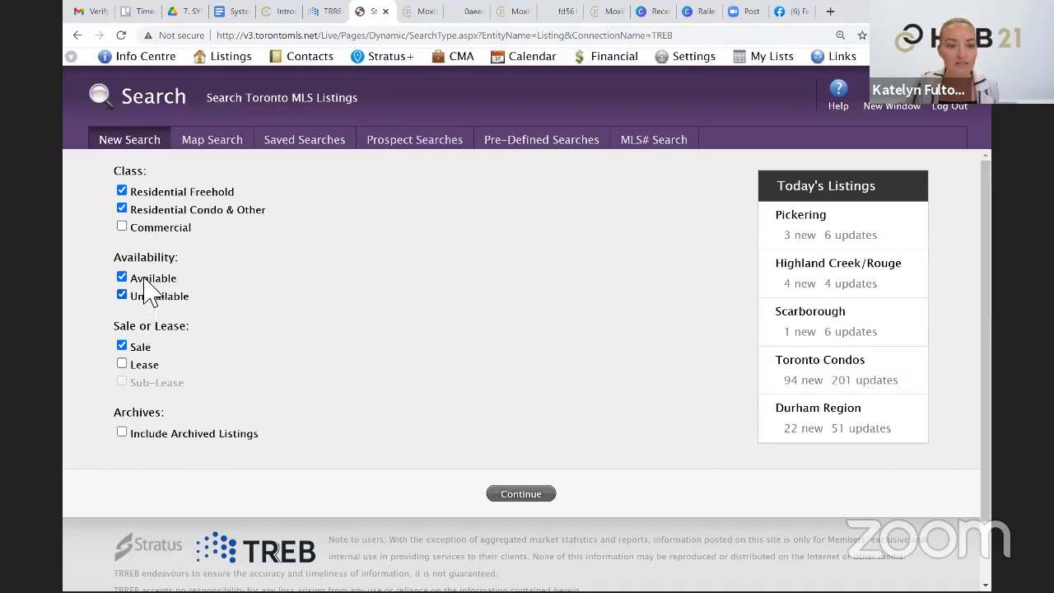
{"action": "left_click", "coordinate": [121, 433]}
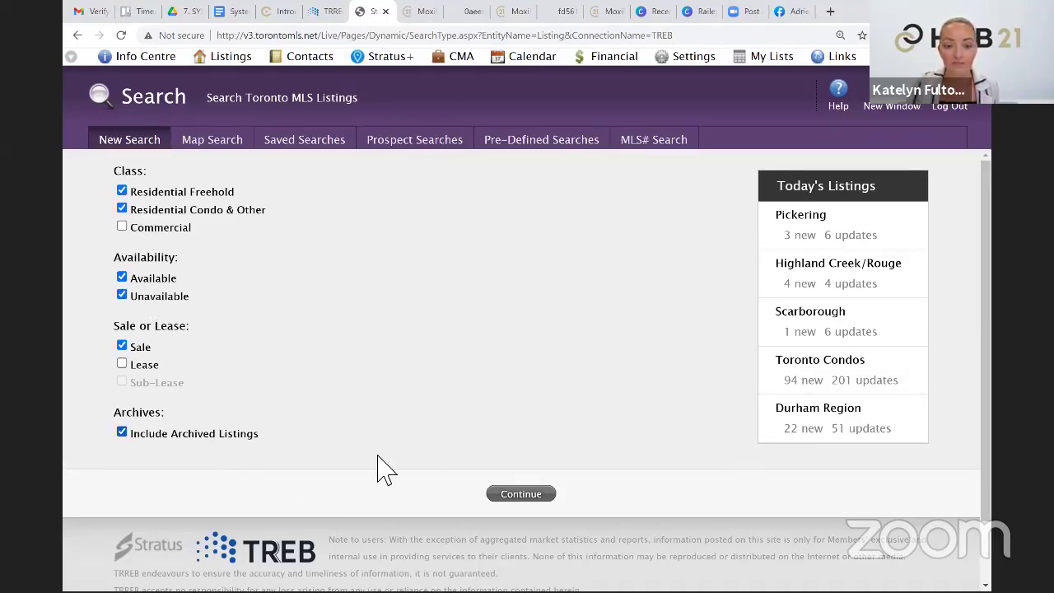
{"action": "scroll", "coordinate": [377, 470], "scroll_direction": "down", "scroll_amount": 1}
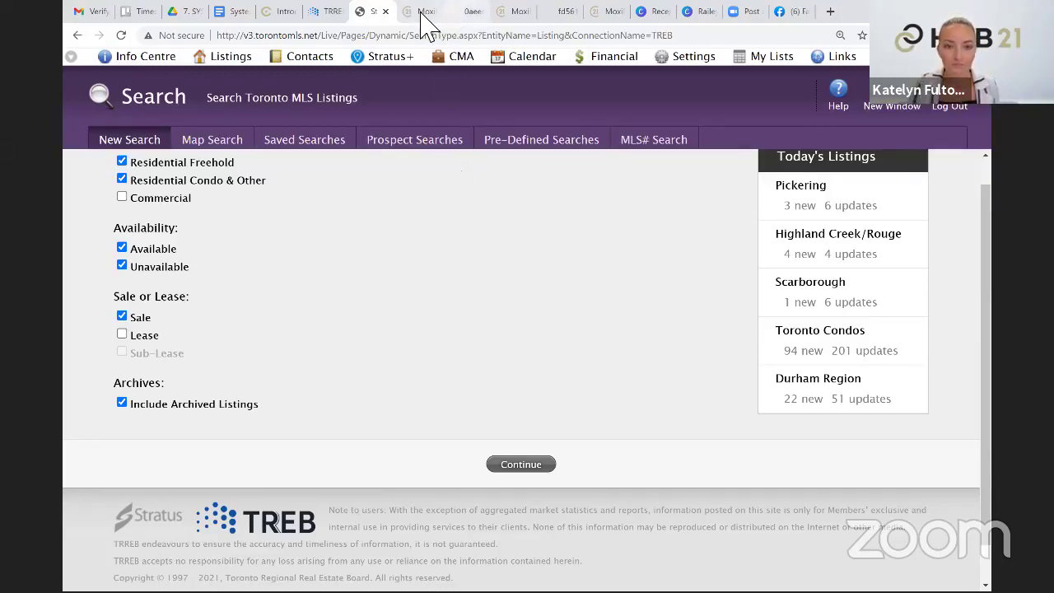
{"action": "left_click", "coordinate": [421, 13]}
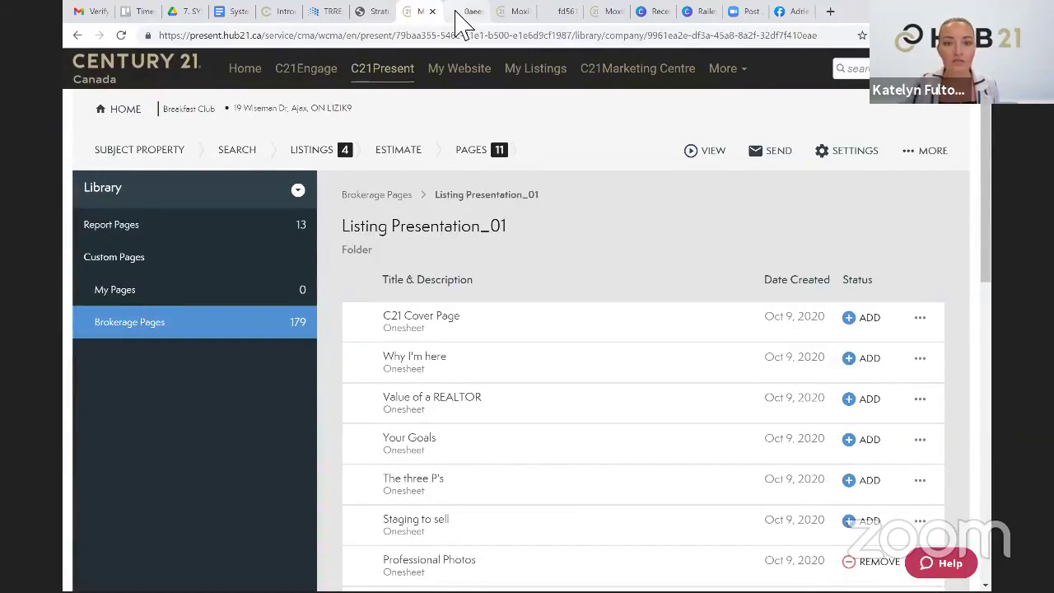
Open the Email Presentation form, close it unsent, and show the Web/Print view options
{"action": "left_click", "coordinate": [768, 165]}
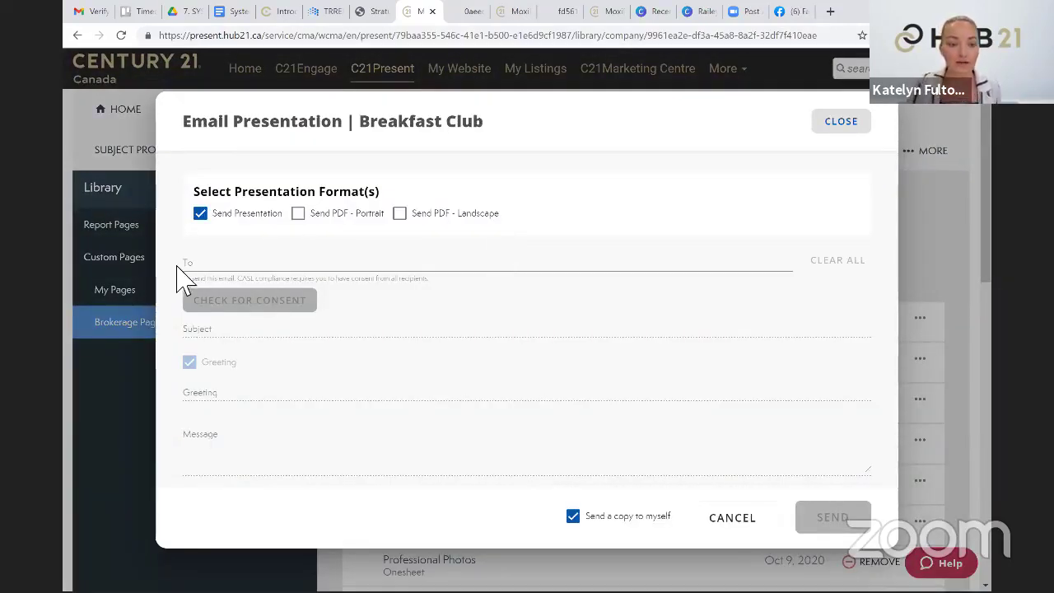
{"action": "left_click", "coordinate": [218, 264]}
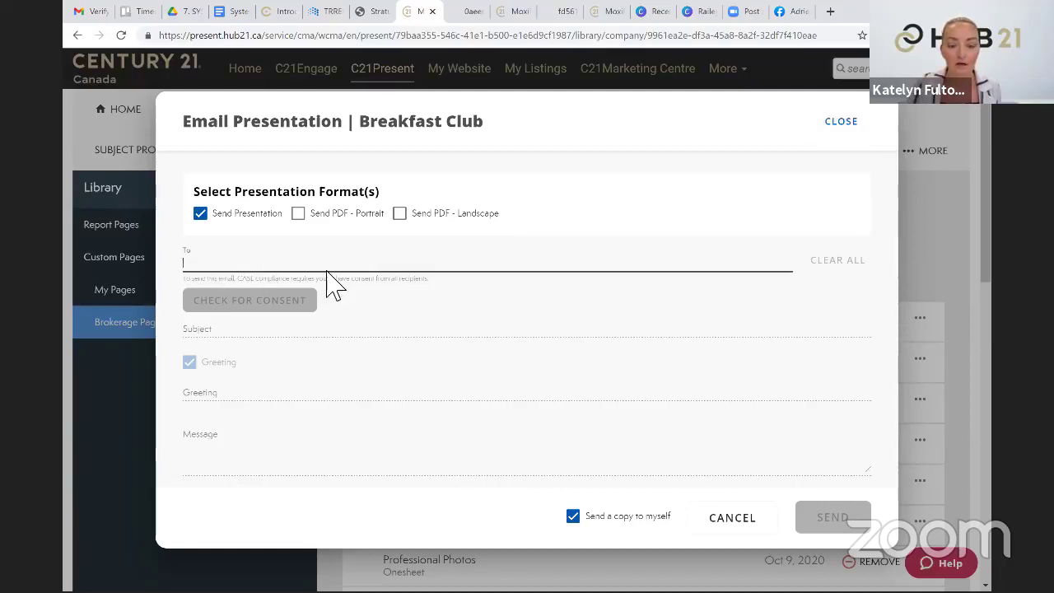
{"action": "left_click", "coordinate": [854, 130]}
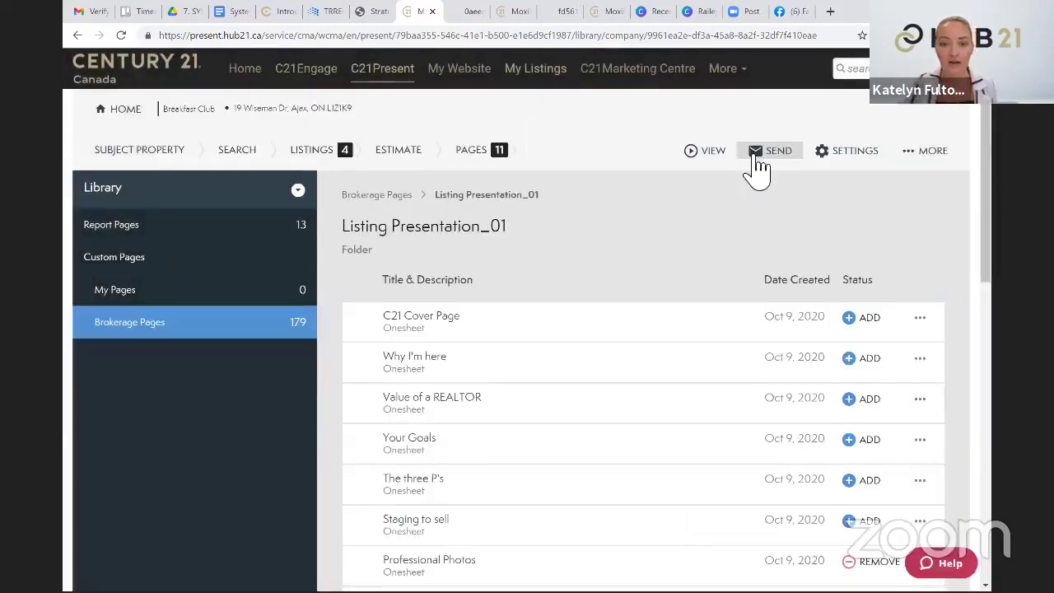
{"action": "left_click", "coordinate": [717, 155]}
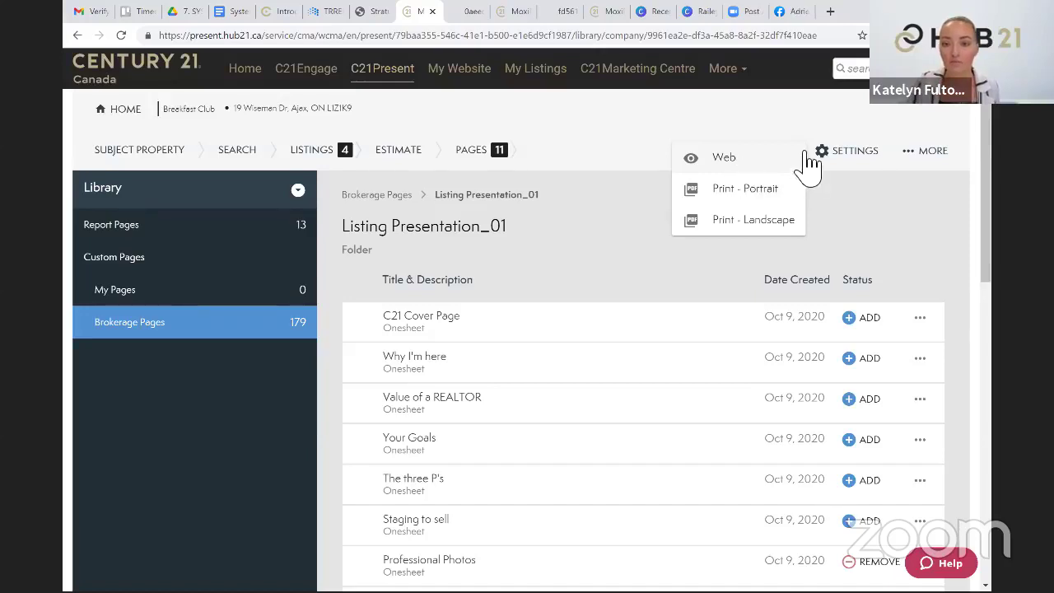
Copy the Breakfast Club web presentation's link from the browser address bar
{"action": "left_click", "coordinate": [474, 12]}
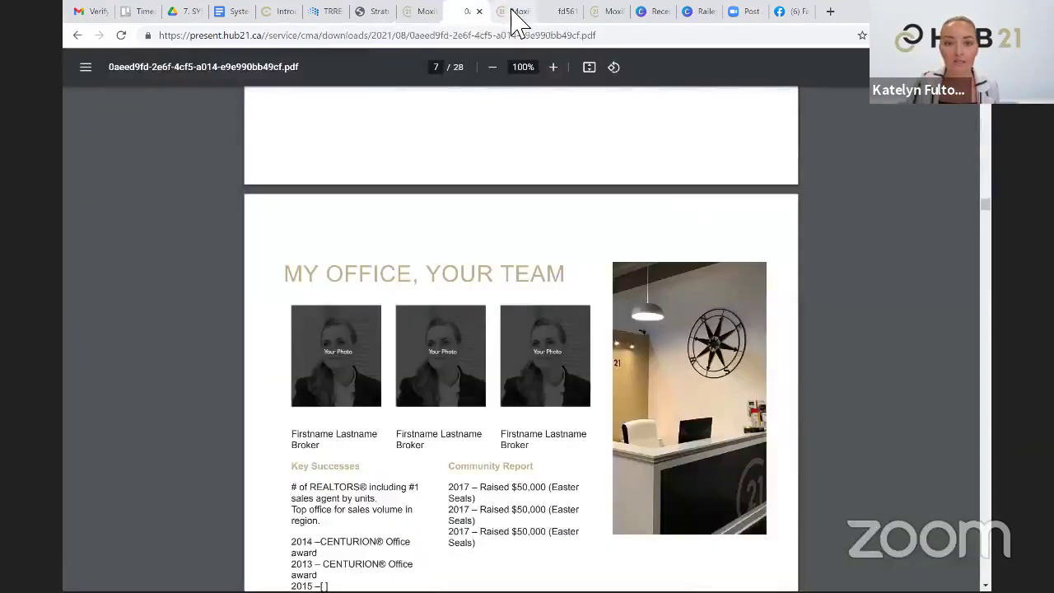
{"action": "left_click", "coordinate": [517, 11]}
{"action": "scroll", "coordinate": [220, 187], "scroll_direction": "down", "scroll_amount": 3}
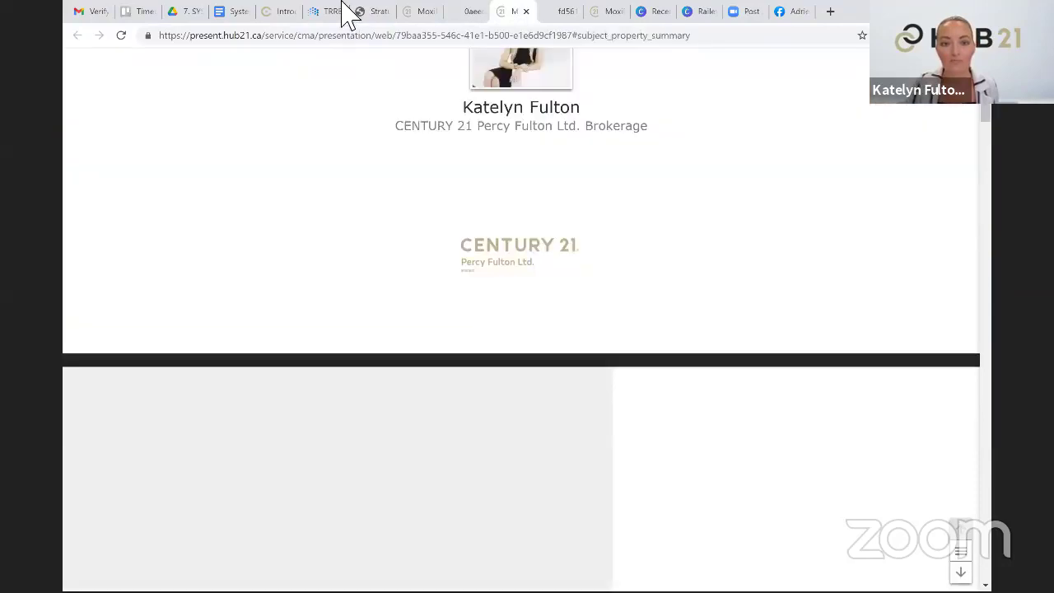
{"action": "left_click", "coordinate": [333, 35]}
{"action": "right_click", "coordinate": [350, 35]}
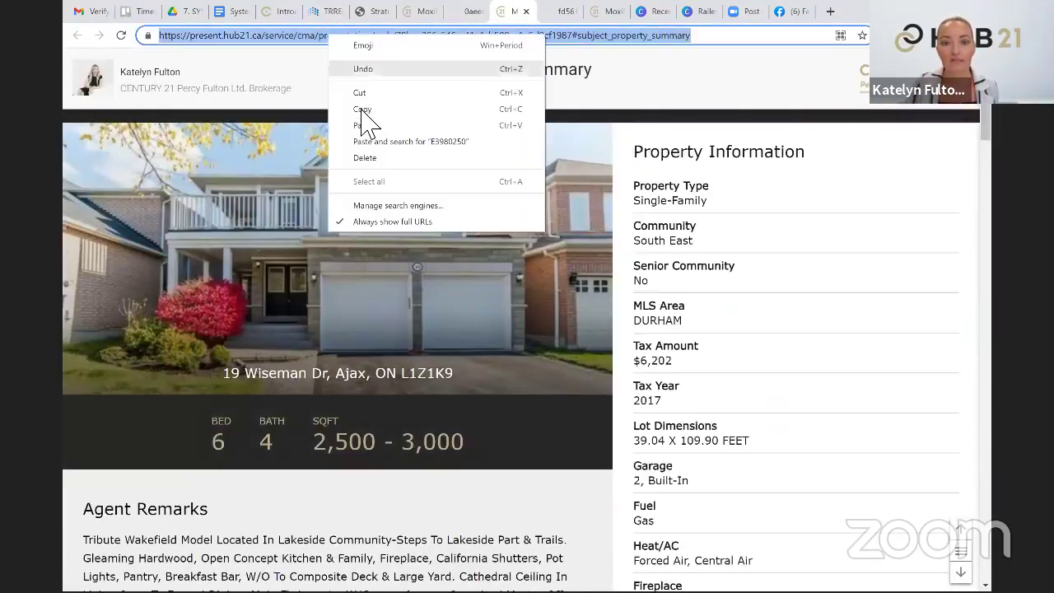
{"action": "left_click", "coordinate": [416, 24]}
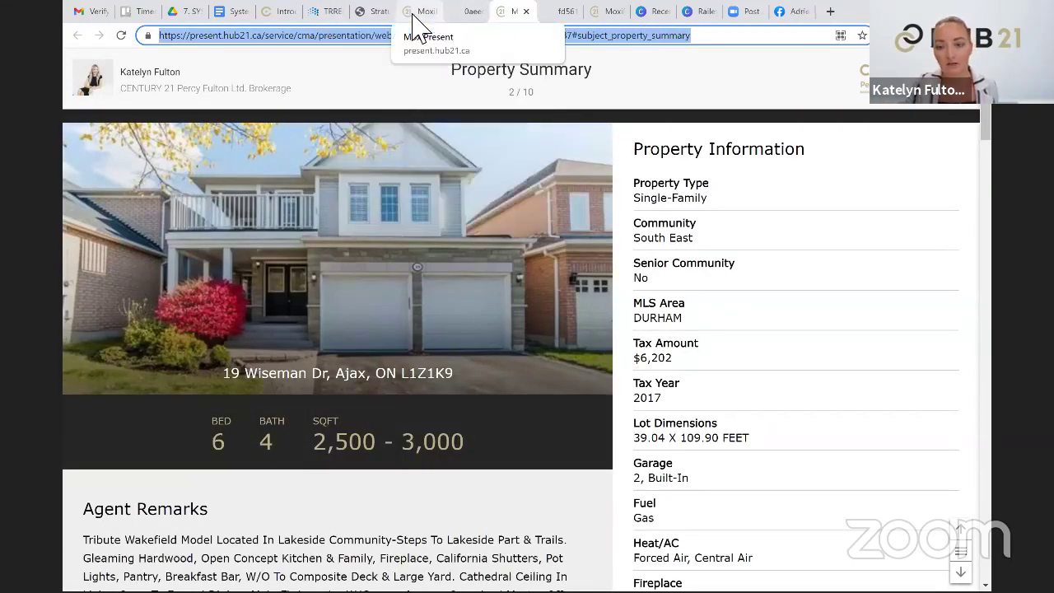
Open the presentation settings in the brokerage library and close them again
{"action": "left_click", "coordinate": [413, 14]}
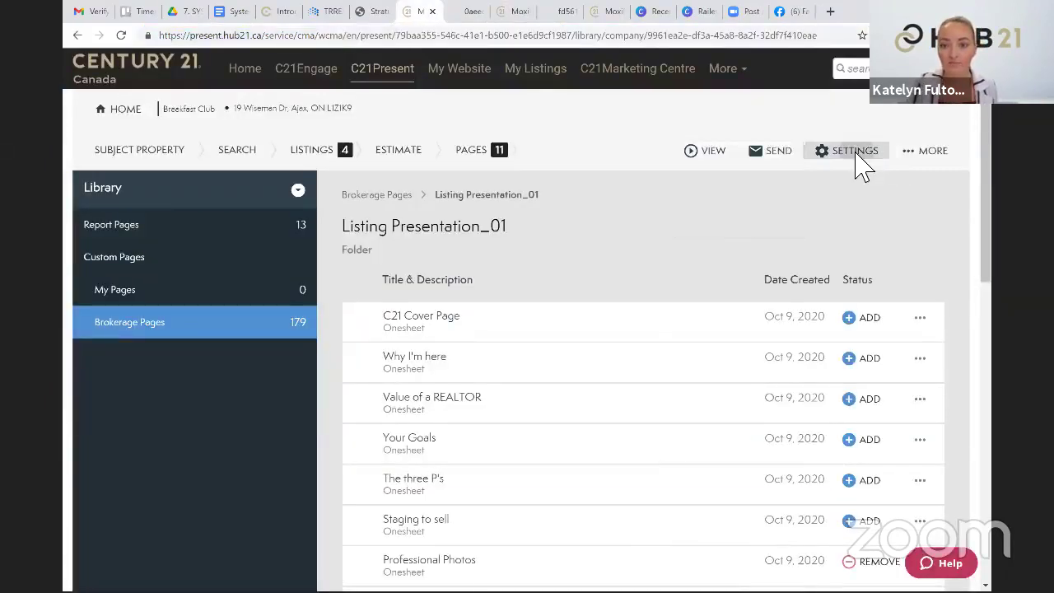
{"action": "left_click", "coordinate": [848, 150]}
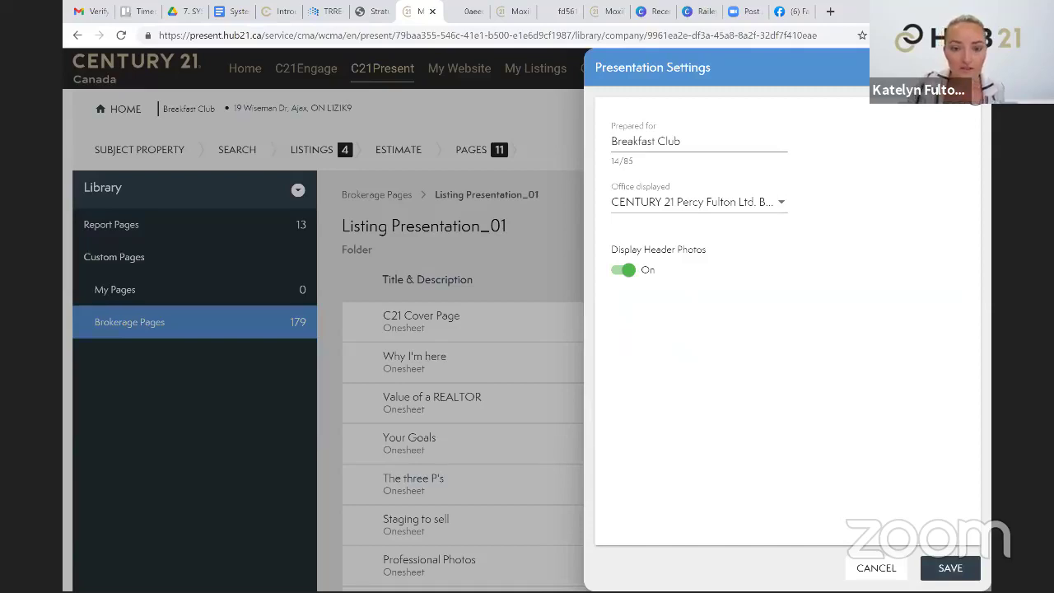
{"action": "key", "text": "Escape"}
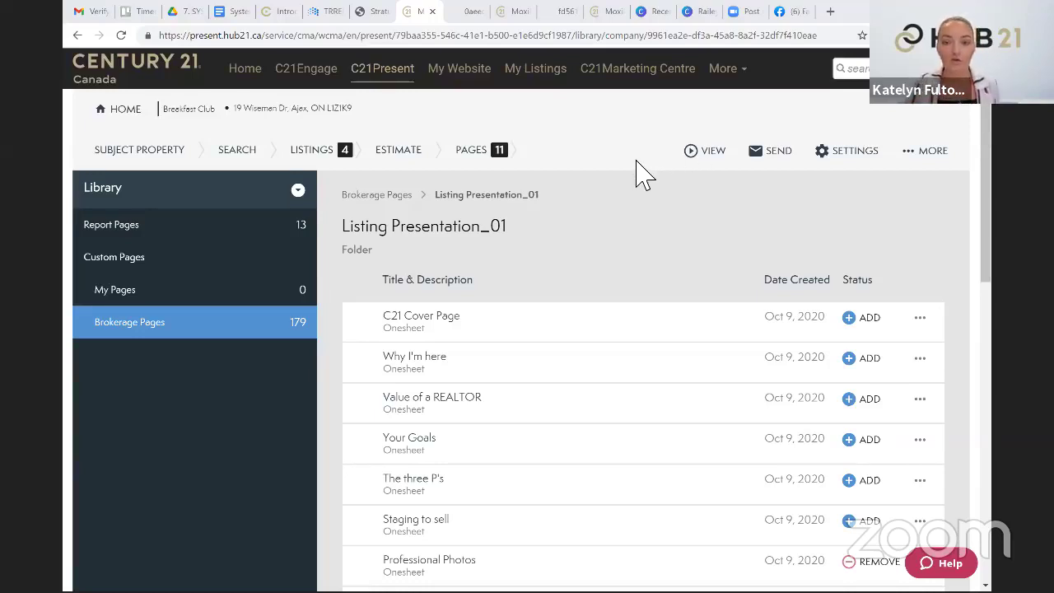
Read the CMA Mailout doc down to 'Select CMA from drop down menu', then return to Stratus TREB New Search
{"action": "left_click", "coordinate": [219, 15]}
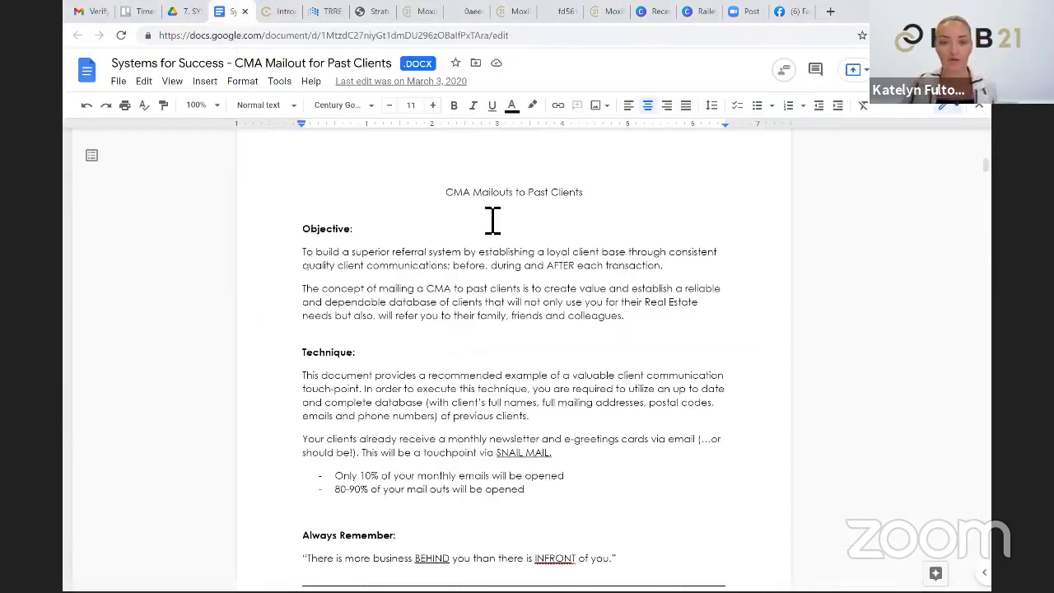
{"action": "scroll", "coordinate": [433, 247], "scroll_direction": "down", "scroll_amount": 4}
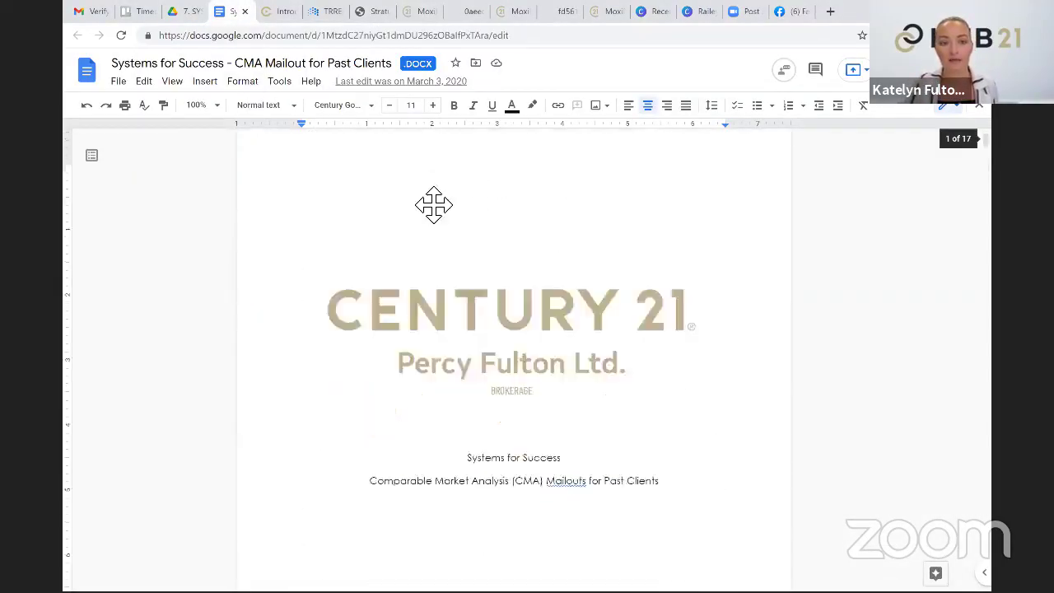
{"action": "scroll", "coordinate": [435, 205], "scroll_direction": "down", "scroll_amount": 20}
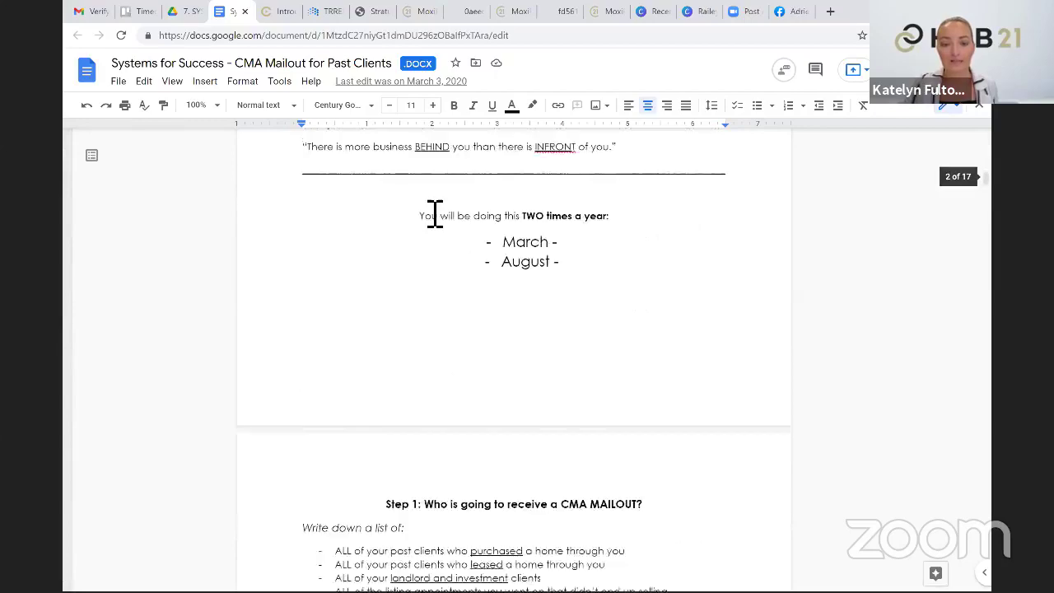
{"action": "scroll", "coordinate": [435, 216], "scroll_direction": "down", "scroll_amount": 5}
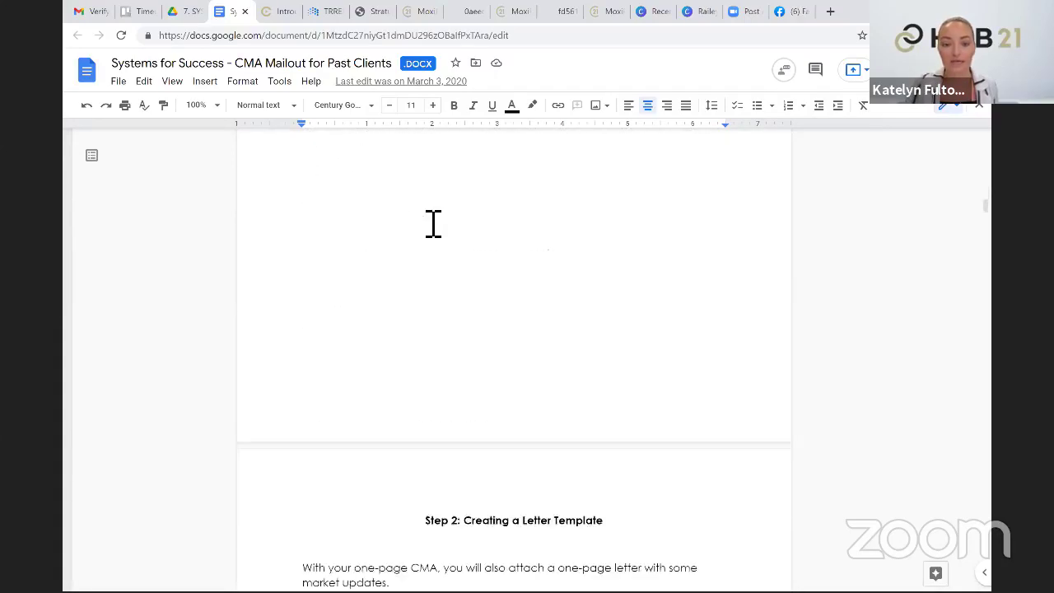
{"action": "scroll", "coordinate": [431, 220], "scroll_direction": "down", "scroll_amount": 3}
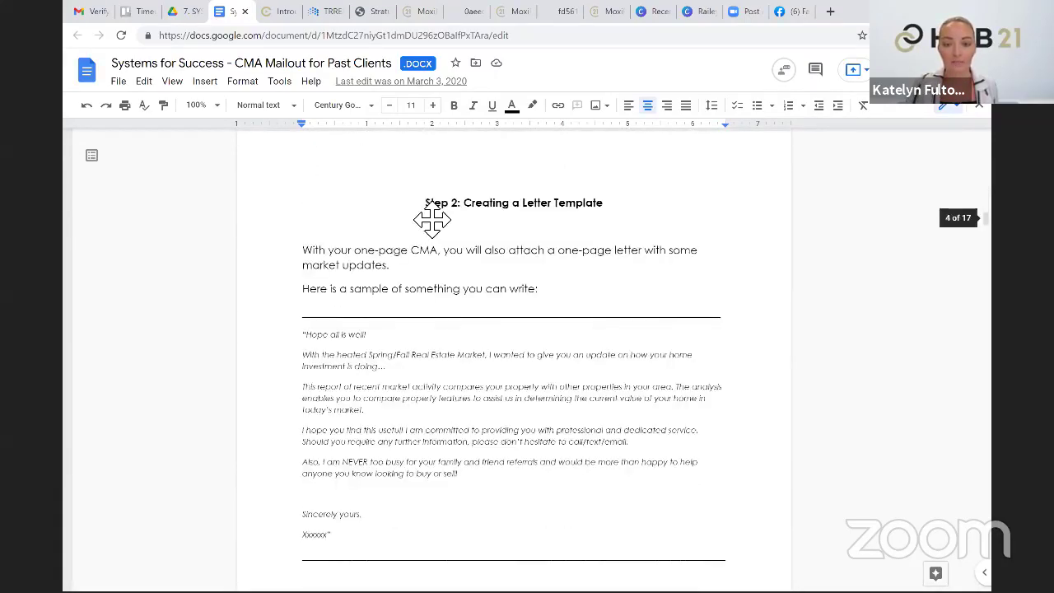
{"action": "scroll", "coordinate": [431, 259], "scroll_direction": "down", "scroll_amount": 10}
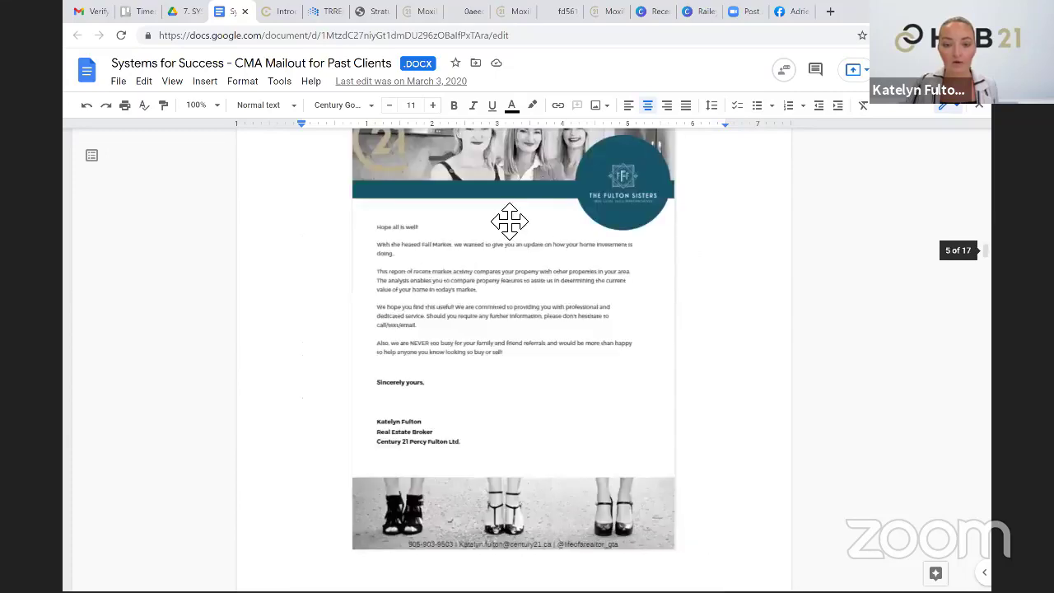
{"action": "scroll", "coordinate": [509, 231], "scroll_direction": "down", "scroll_amount": 15}
{"action": "scroll", "coordinate": [508, 318], "scroll_direction": "down", "scroll_amount": 1}
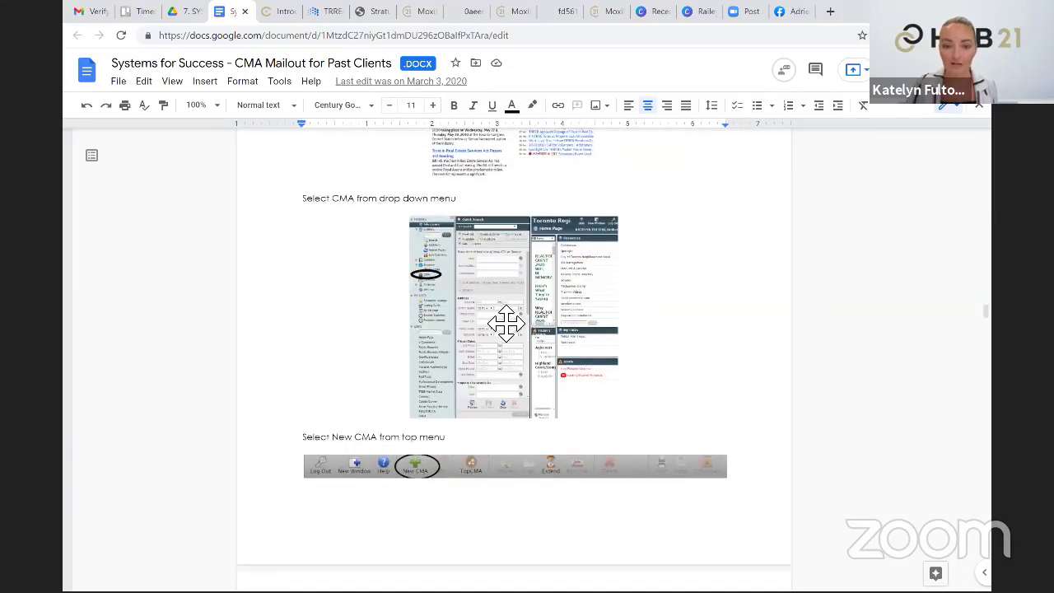
{"action": "scroll", "coordinate": [522, 354], "scroll_direction": "up", "scroll_amount": 2}
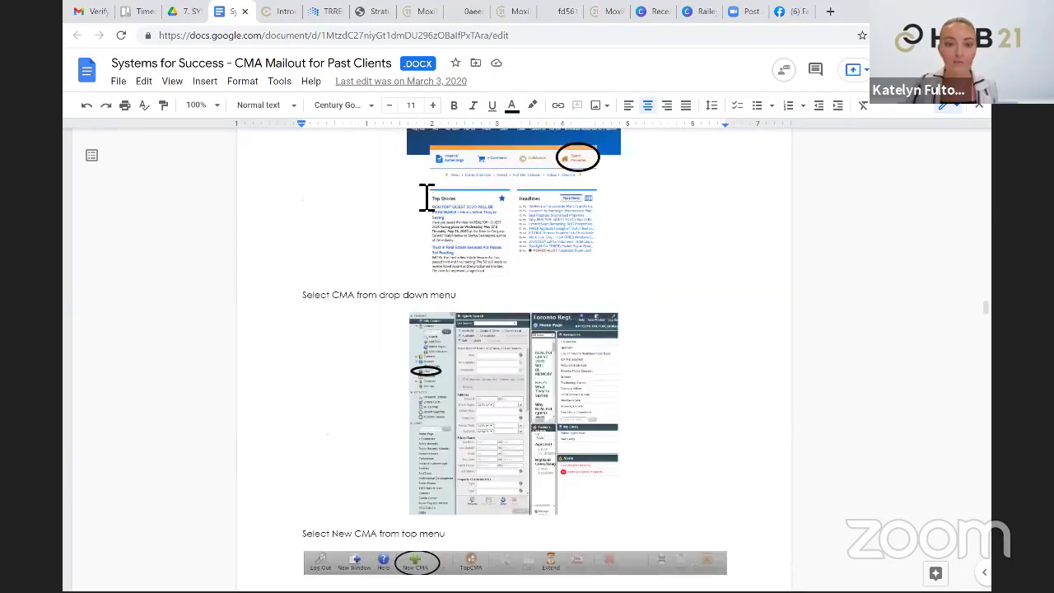
{"action": "scroll", "coordinate": [425, 198], "scroll_direction": "down", "scroll_amount": 2}
{"action": "left_click", "coordinate": [376, 13]}
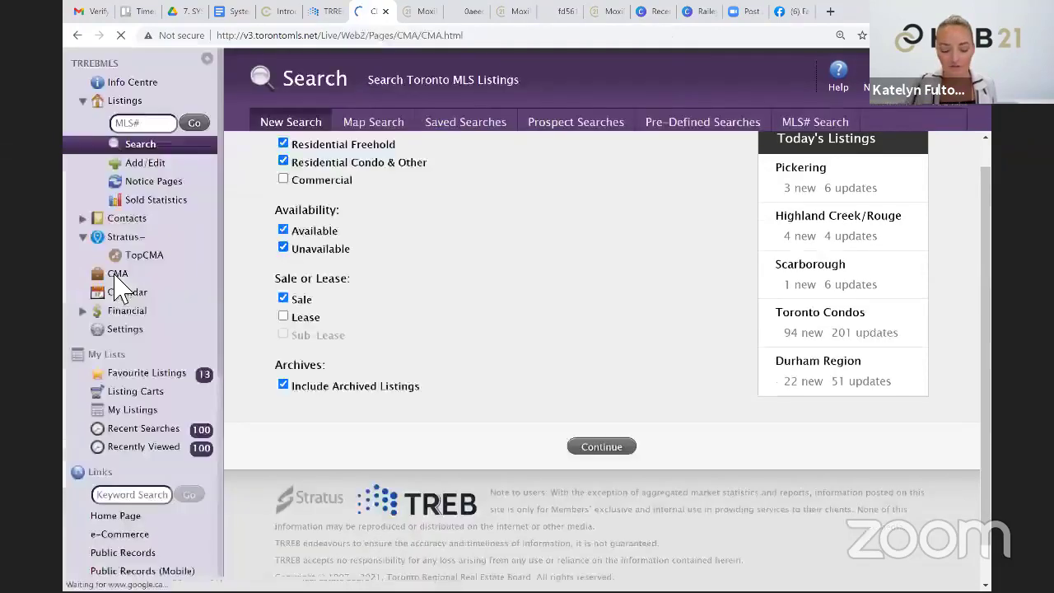
Show the Stratus CMA list with the Breakfast Club CMA, try New CMA and cancel, and compare with the presentation
{"action": "left_click", "coordinate": [115, 274]}
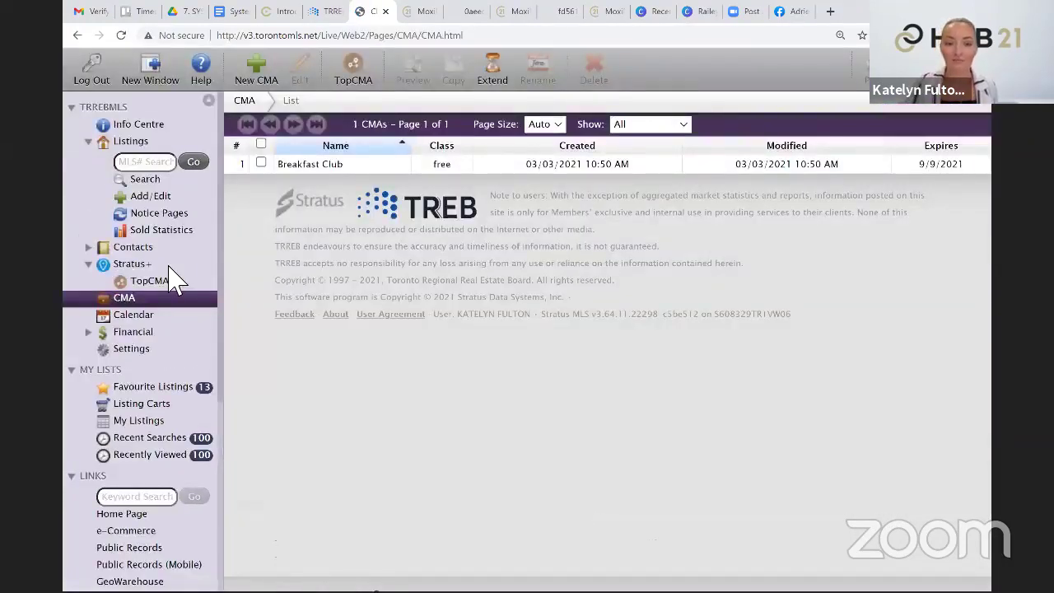
{"action": "left_click", "coordinate": [265, 80]}
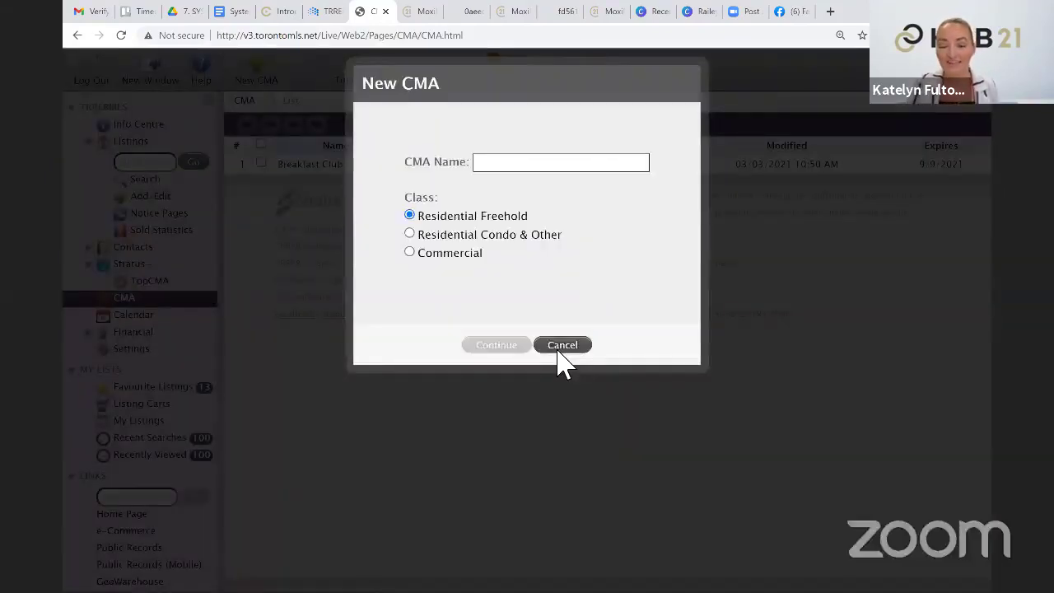
{"action": "left_click", "coordinate": [562, 344]}
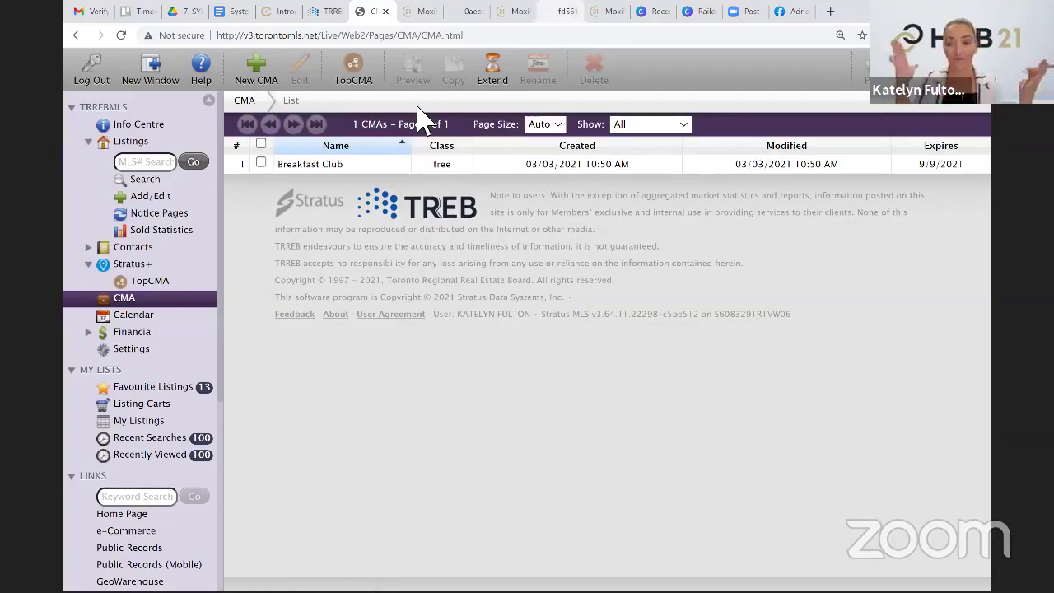
{"action": "key", "text": "ctrl+Tab"}
{"action": "key", "text": "ctrl+Tab"}
{"action": "key", "text": "ctrl+Tab"}
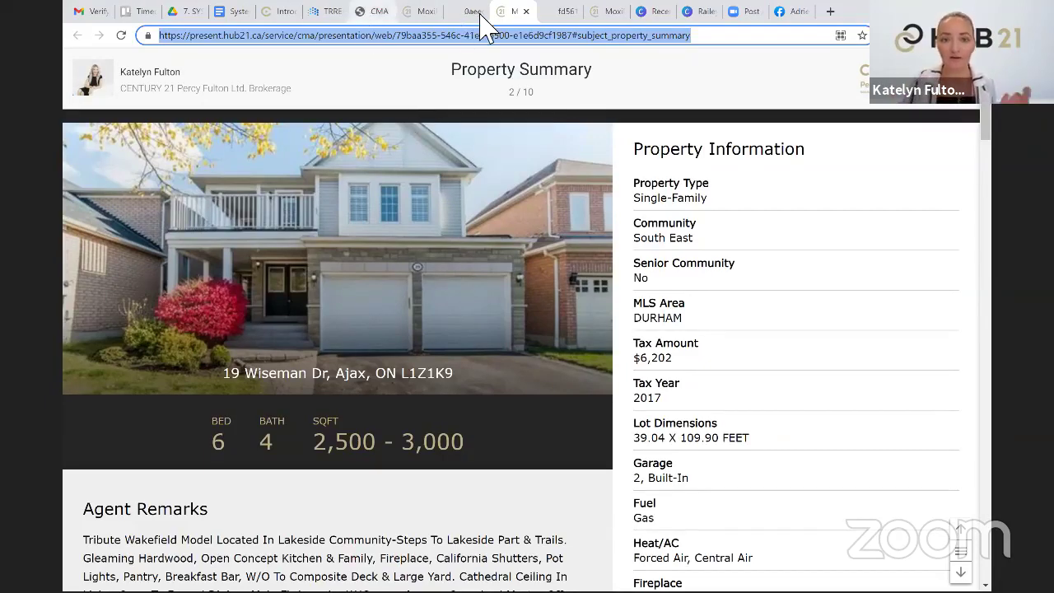
{"action": "key", "text": "ctrl+shift+Tab"}
{"action": "key", "text": "ctrl+shift+Tab"}
{"action": "key", "text": "ctrl+shift+Tab"}
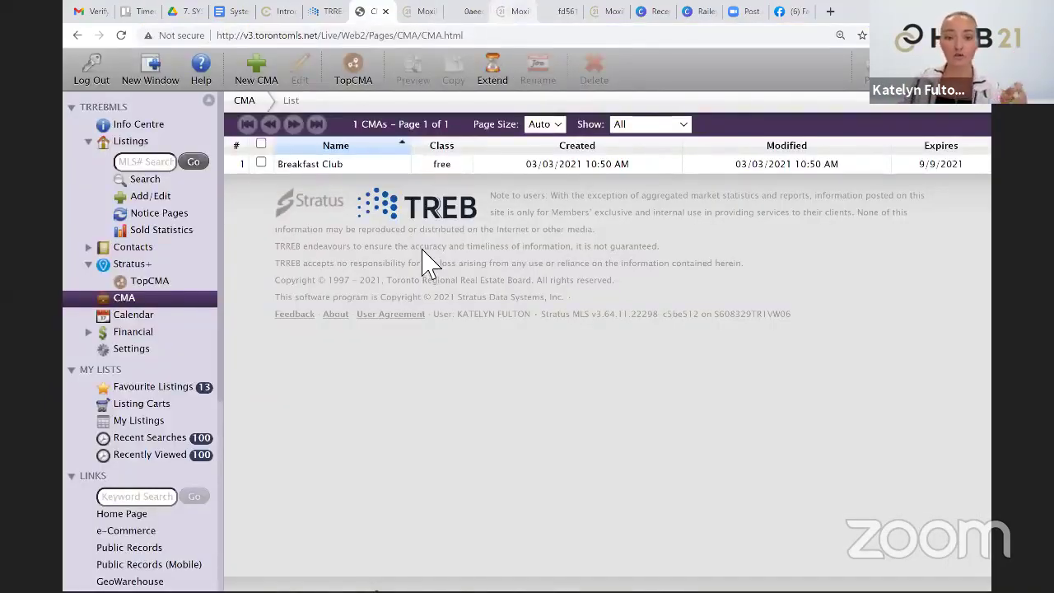
{"action": "key", "text": "ctrl+Tab"}
{"action": "key", "text": "ctrl+Tab"}
{"action": "key", "text": "ctrl+Tab"}
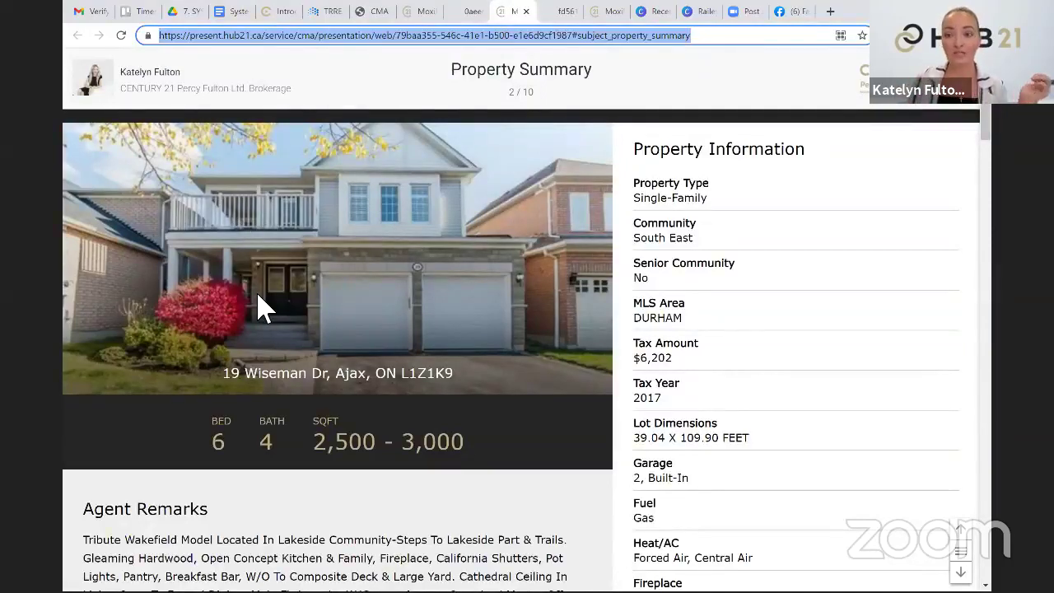
{"action": "scroll", "coordinate": [262, 309], "scroll_direction": "up", "scroll_amount": 2}
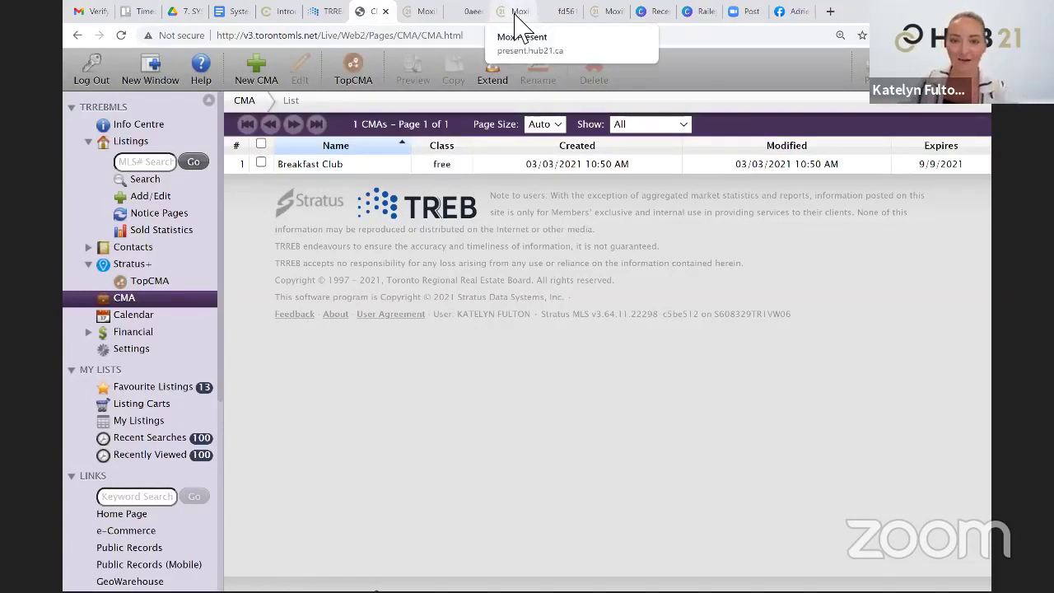
Move the Breakfast Club presentation to its Property Summary slide (6 beds, 4 baths), then bring up the CMA PDF
{"action": "left_click", "coordinate": [514, 11]}
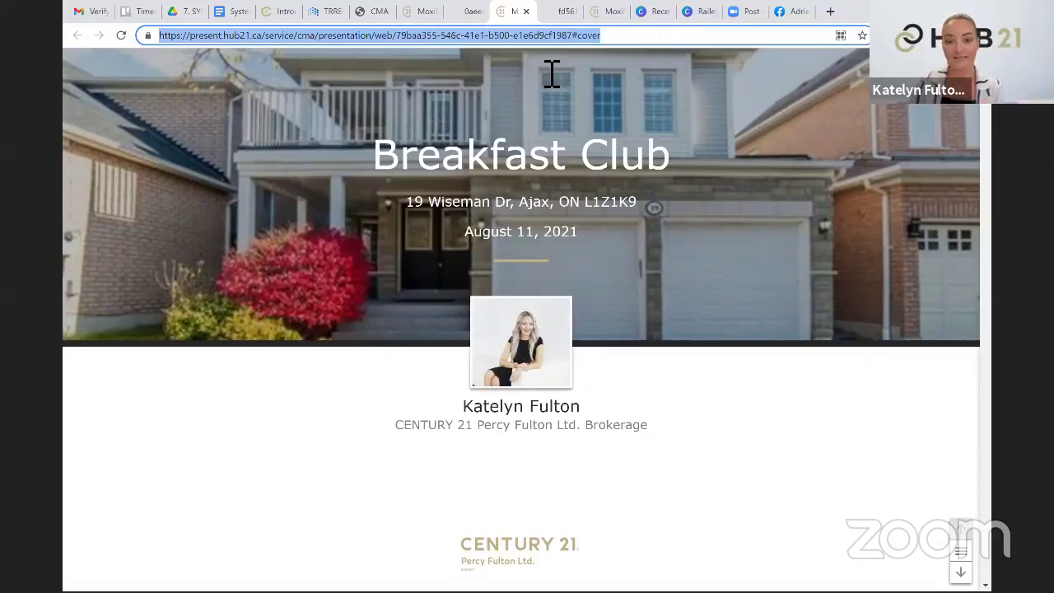
{"action": "key", "text": "Down"}
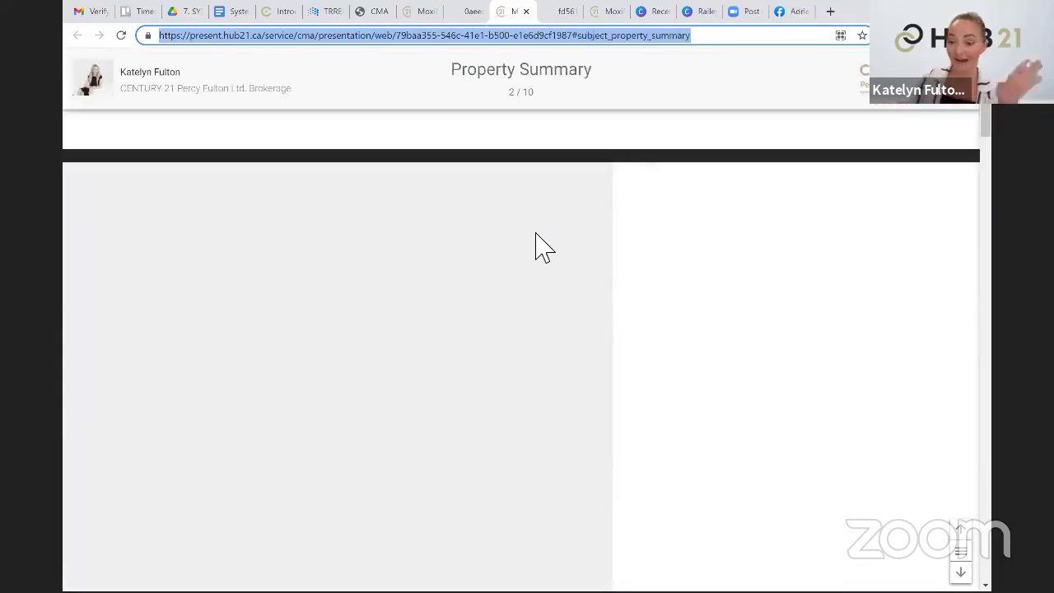
{"action": "scroll", "coordinate": [527, 247], "scroll_direction": "down", "scroll_amount": 2}
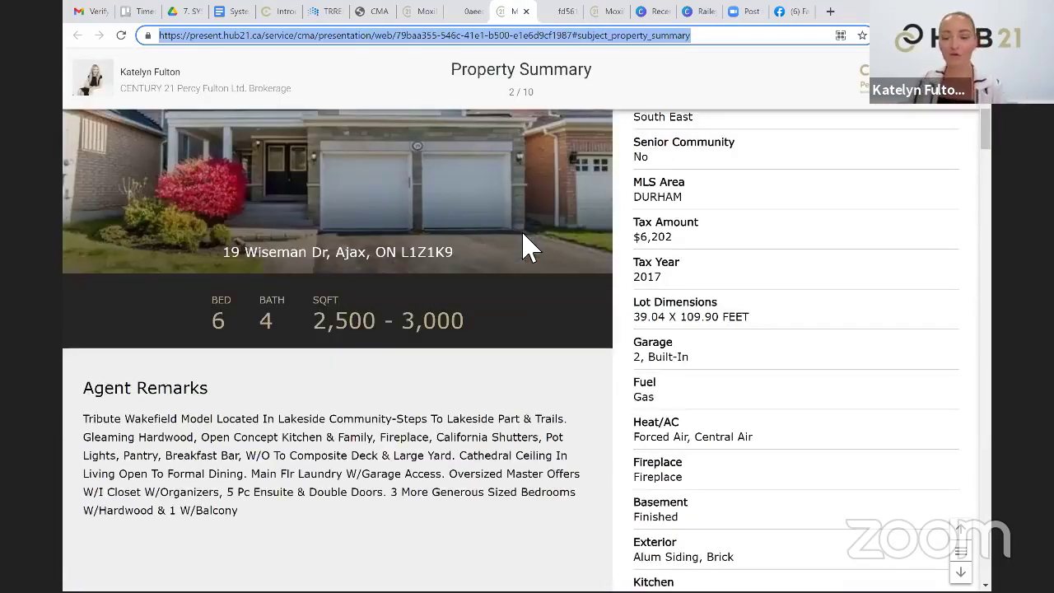
{"action": "scroll", "coordinate": [502, 242], "scroll_direction": "down", "scroll_amount": 1}
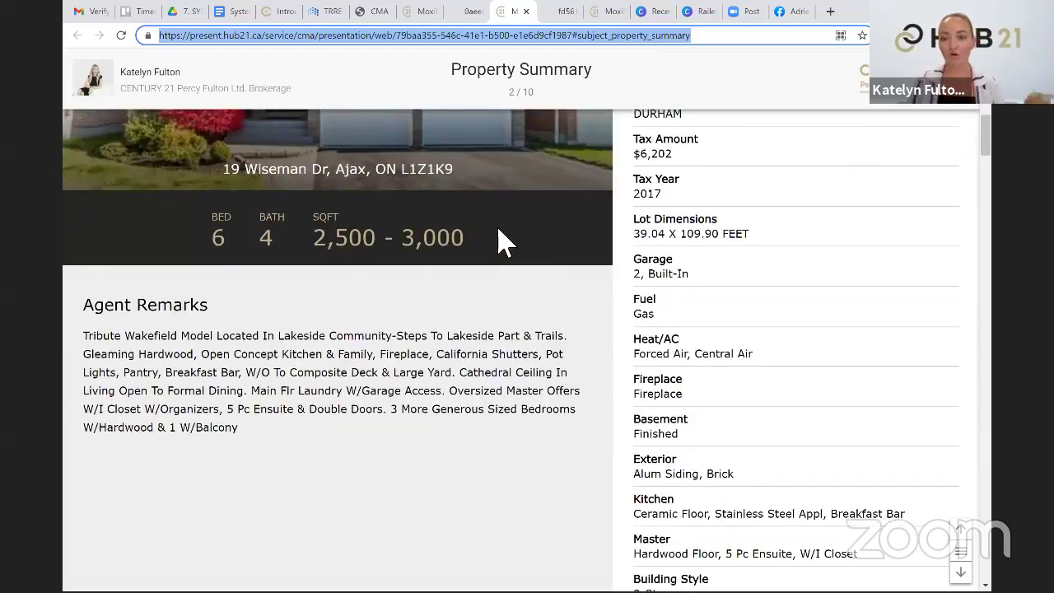
{"action": "scroll", "coordinate": [503, 241], "scroll_direction": "down", "scroll_amount": 2}
{"action": "scroll", "coordinate": [504, 241], "scroll_direction": "up", "scroll_amount": 3}
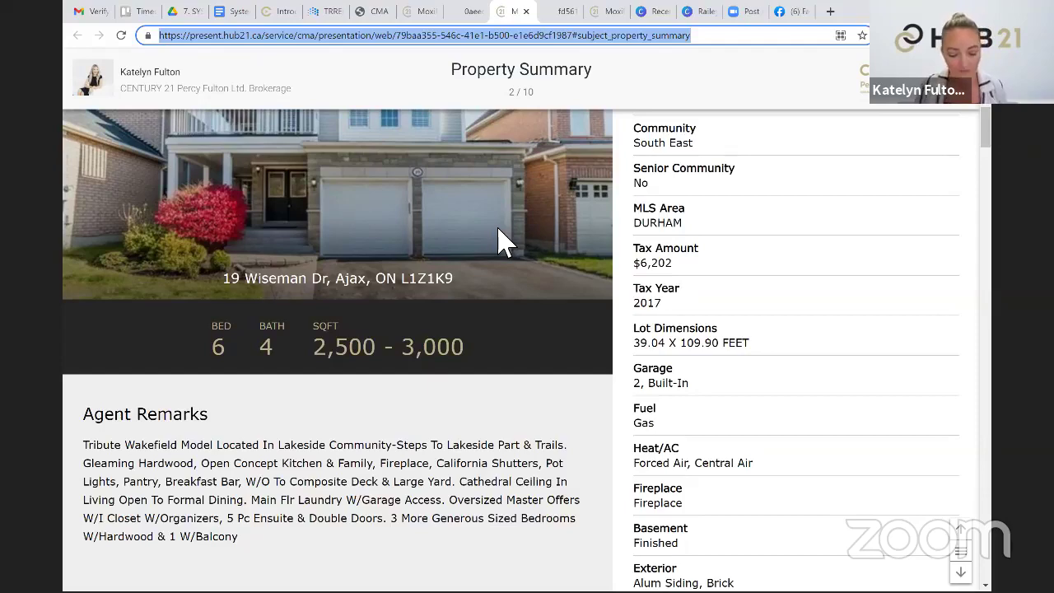
{"action": "left_click", "coordinate": [467, 12]}
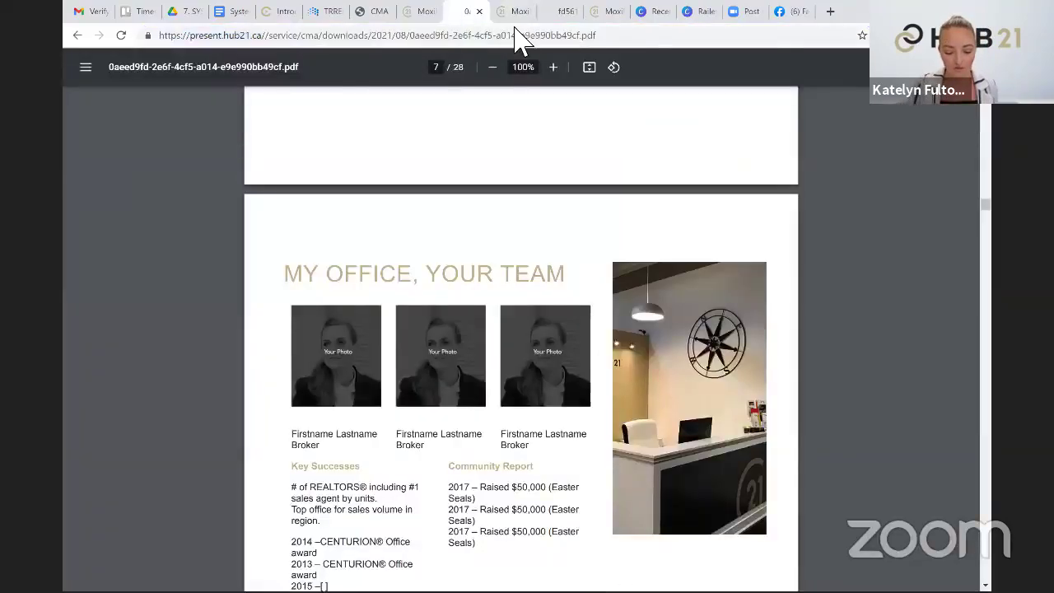
Apply an estimated market value range of $1,250,000 to $1,306,000 in the CMA's Estimate step
{"action": "left_click", "coordinate": [419, 13]}
{"action": "left_click", "coordinate": [389, 155]}
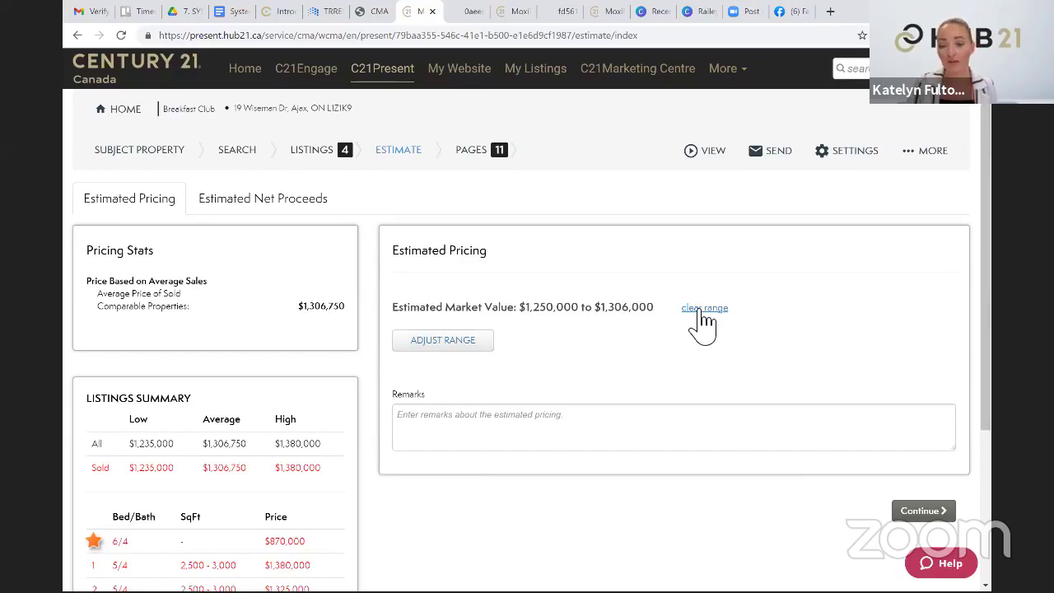
{"action": "left_click", "coordinate": [461, 345]}
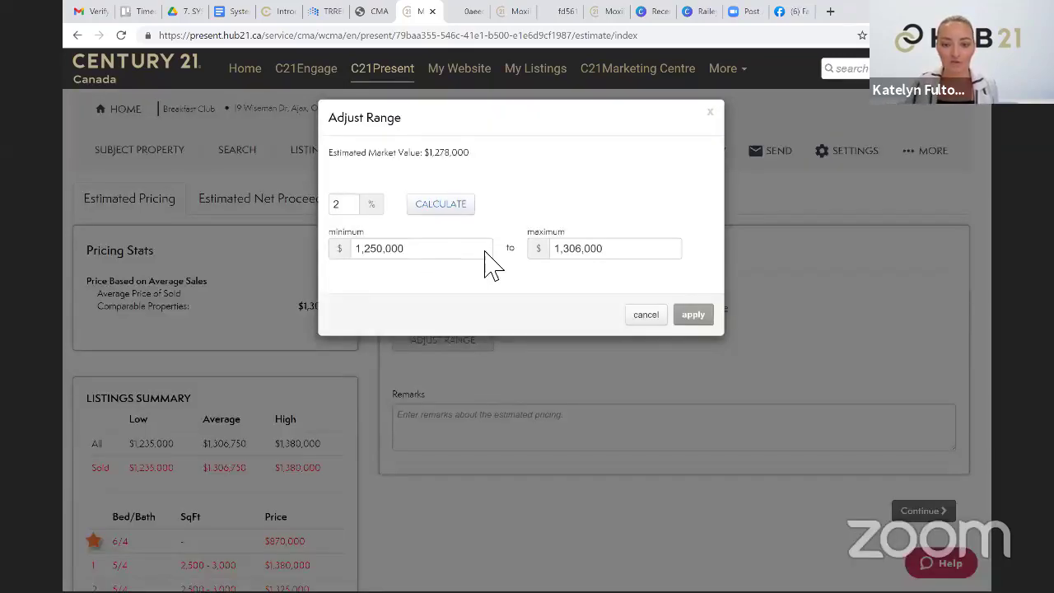
{"action": "left_click", "coordinate": [677, 317]}
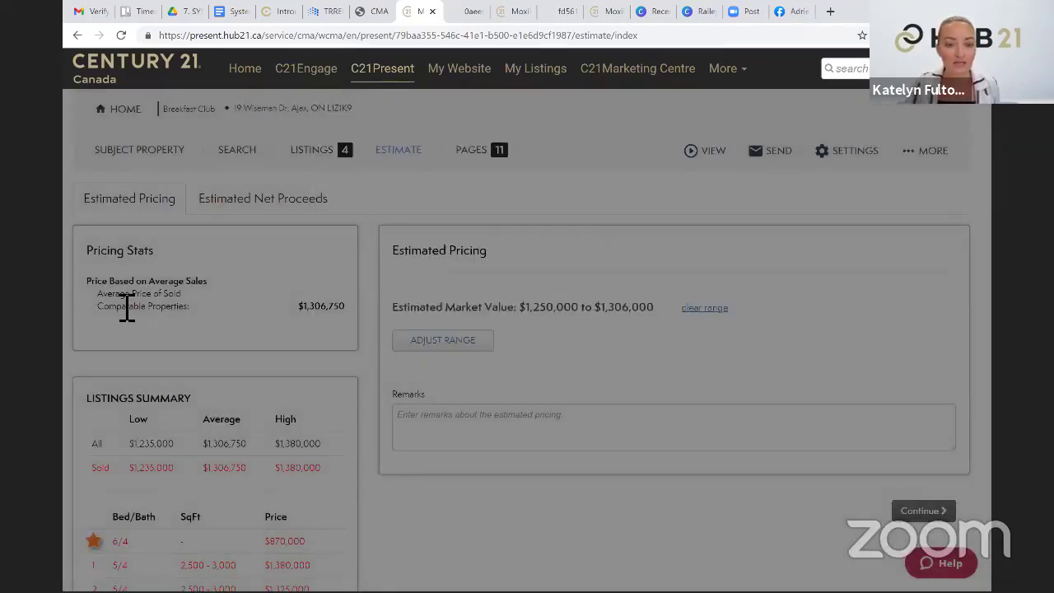
{"action": "scroll", "coordinate": [176, 300], "scroll_direction": "down", "scroll_amount": 1}
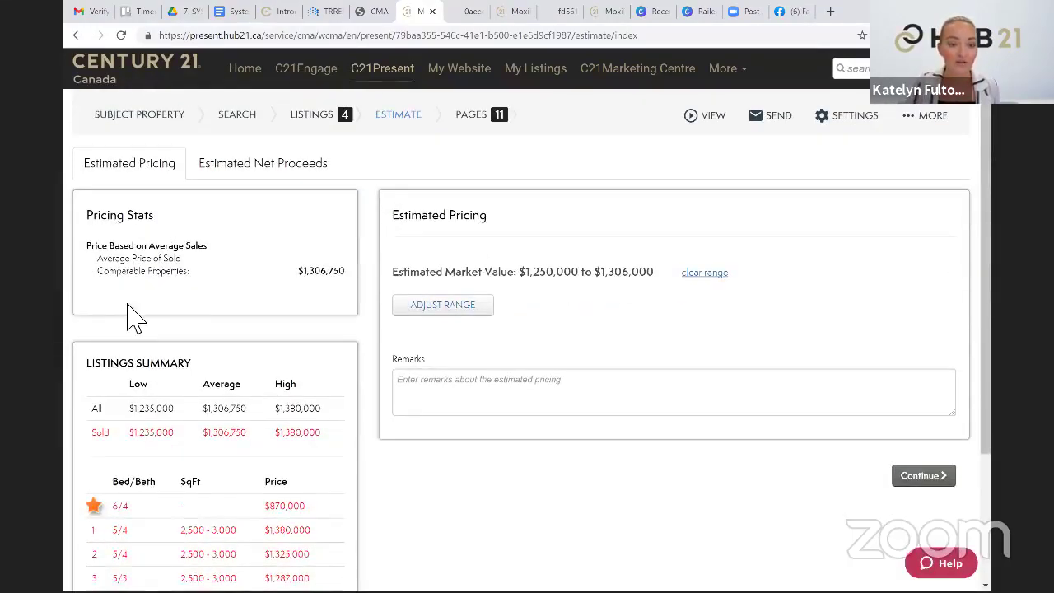
{"action": "scroll", "coordinate": [289, 238], "scroll_direction": "down", "scroll_amount": 2}
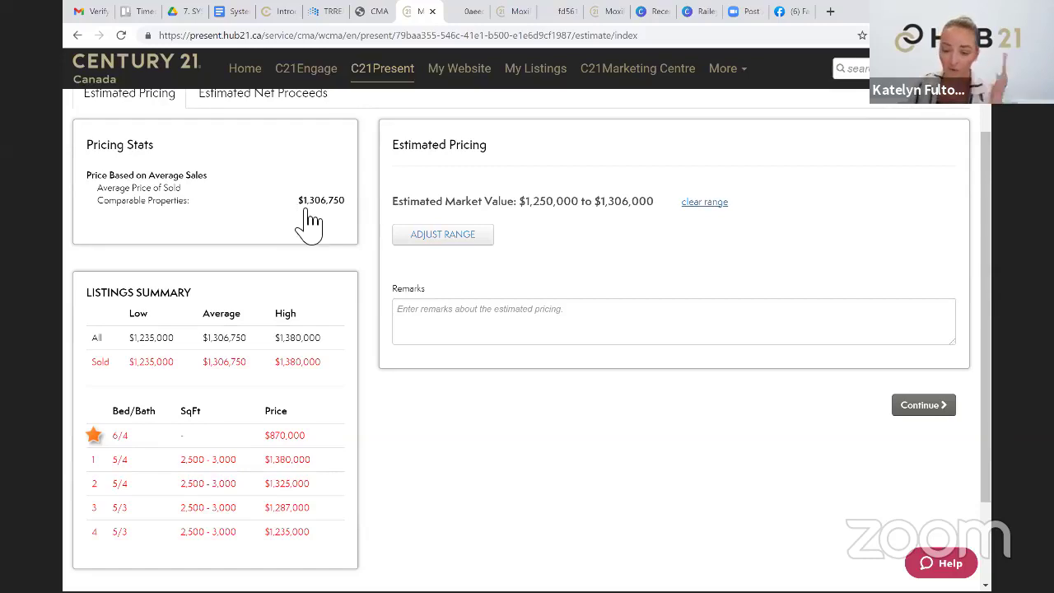
{"action": "scroll", "coordinate": [321, 214], "scroll_direction": "up", "scroll_amount": 3}
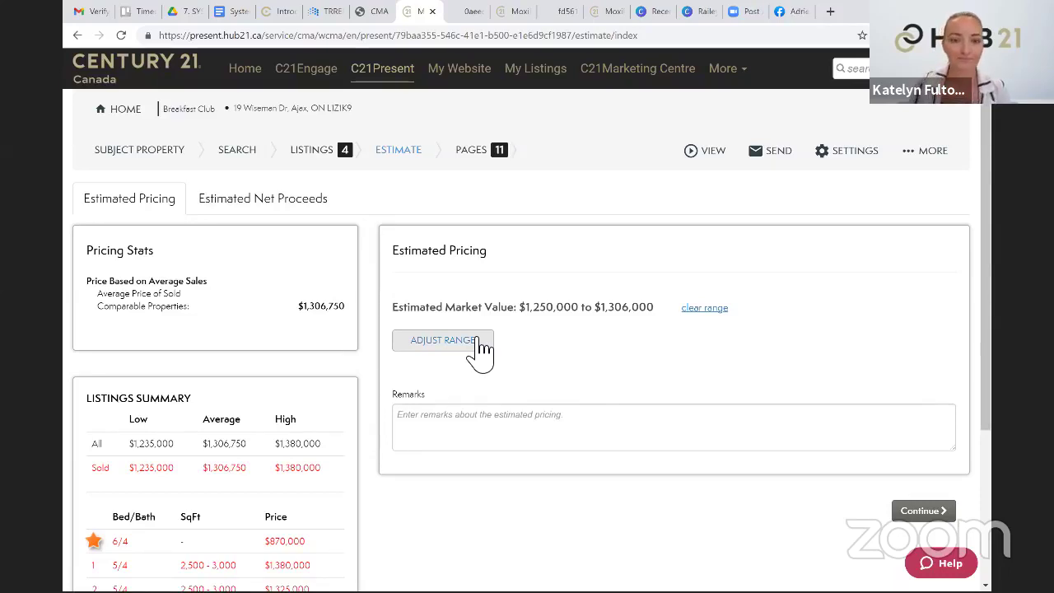
Compare the estimate with the MLS CMA list and the downloaded PDF, ending back on the estimate
{"action": "left_click", "coordinate": [374, 12]}
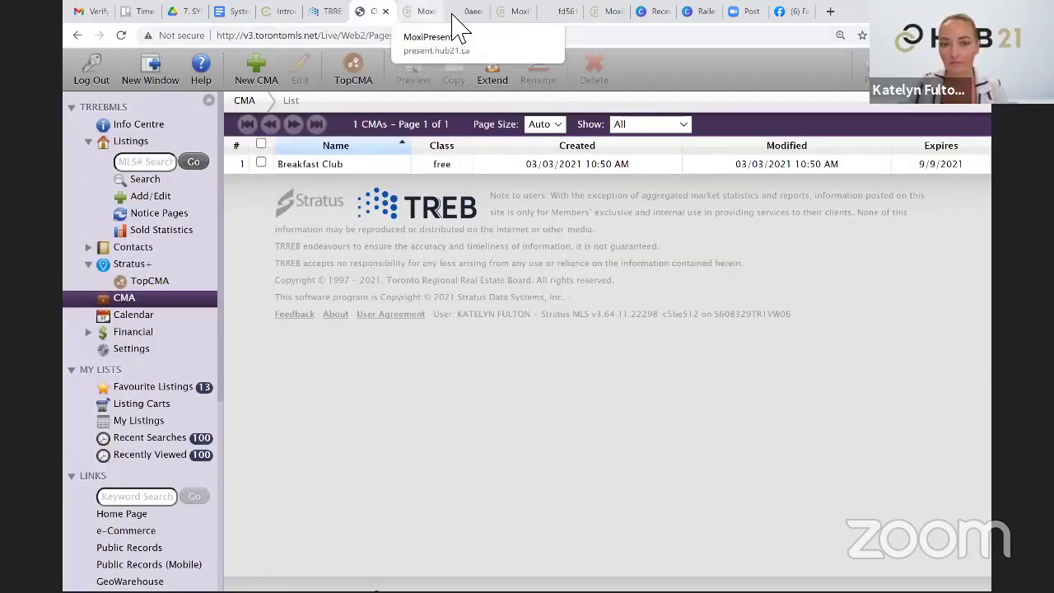
{"action": "left_click", "coordinate": [424, 13]}
{"action": "left_click", "coordinate": [455, 14]}
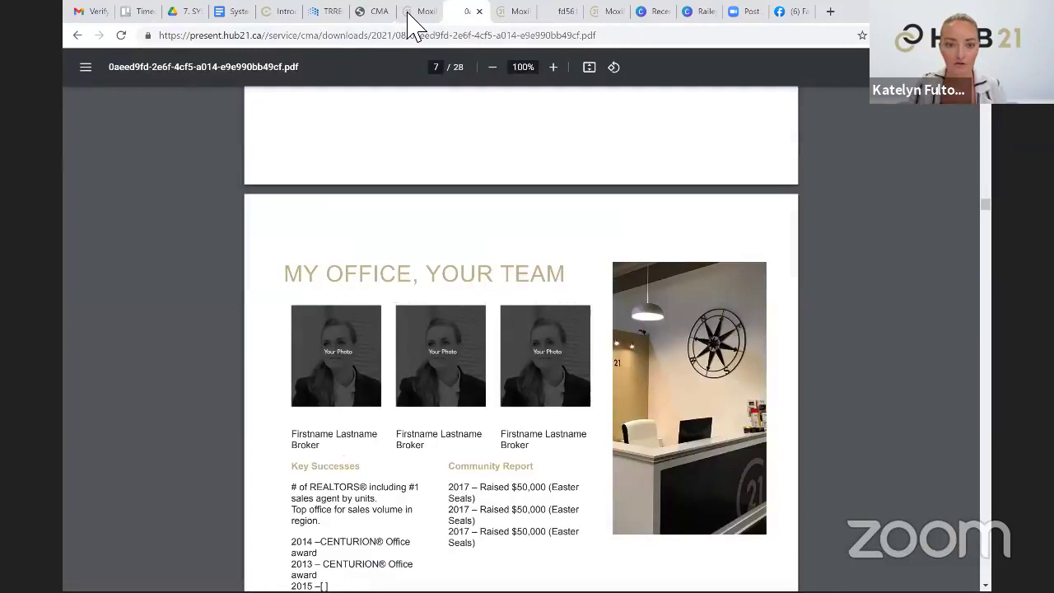
{"action": "key", "text": "ctrl+shift+Tab"}
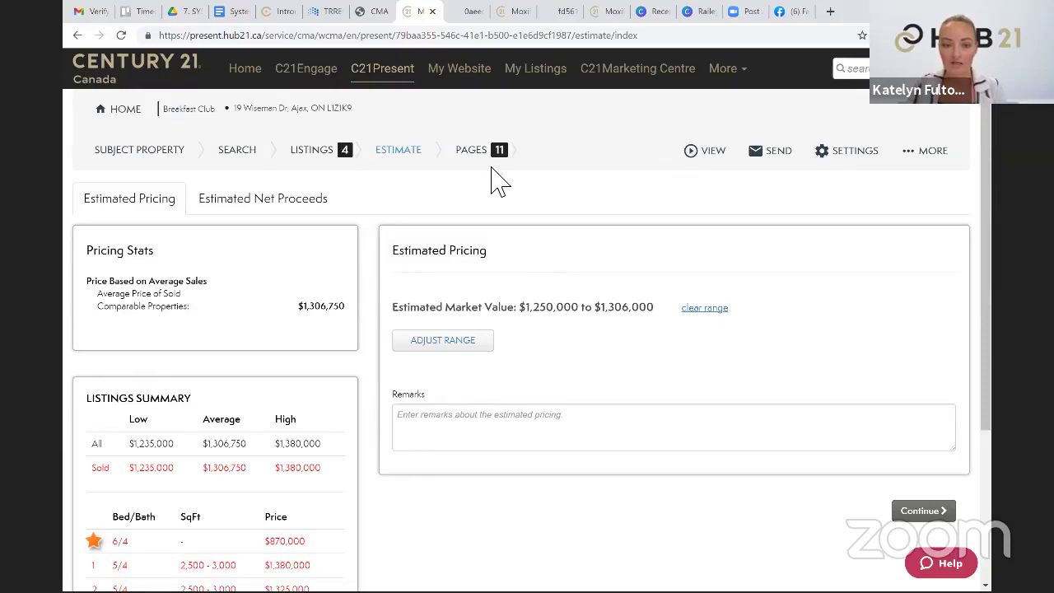
Close both downloaded CMA PDFs and show the CMA's Listings step with 4 listings averaging $1,306,750
{"action": "key", "text": "ctrl+Tab"}
{"action": "key", "text": "ctrl+Tab"}
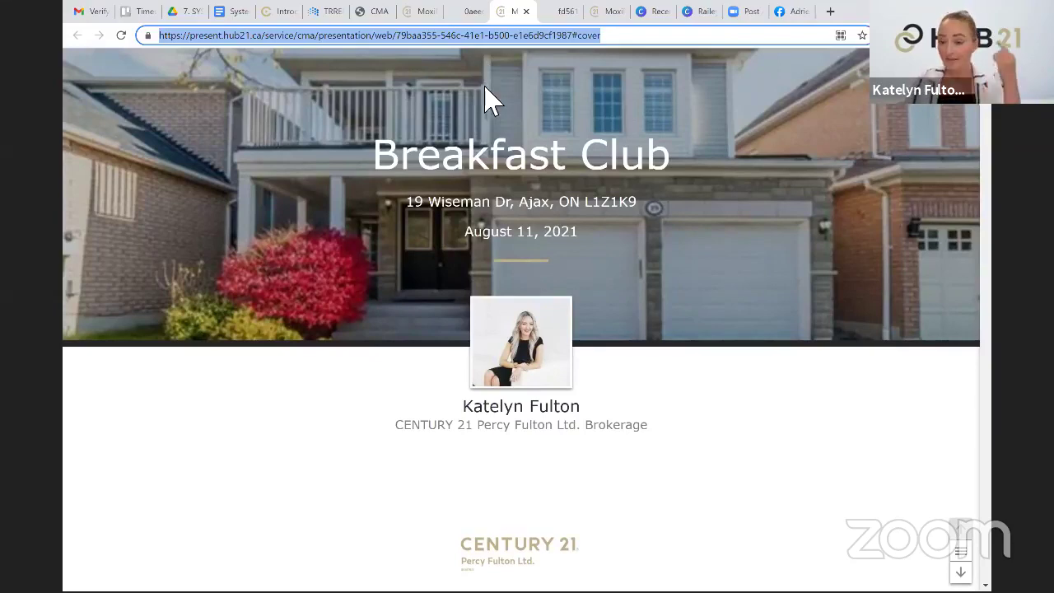
{"action": "left_click", "coordinate": [564, 12]}
{"action": "key", "text": "ctrl+w"}
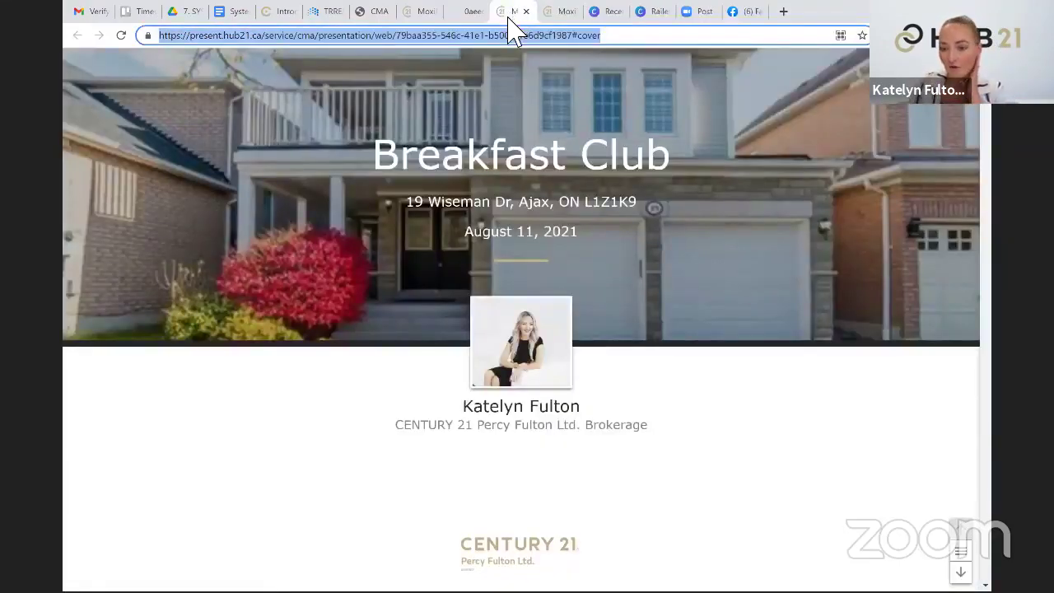
{"action": "left_click", "coordinate": [468, 15]}
{"action": "key", "text": "ctrl+w"}
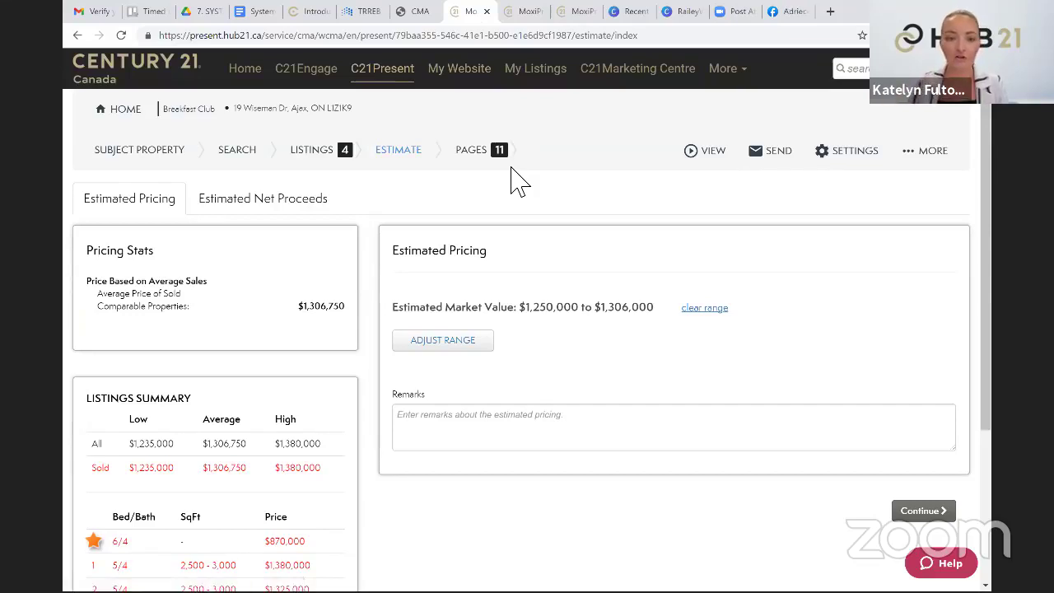
{"action": "left_click", "coordinate": [314, 155]}
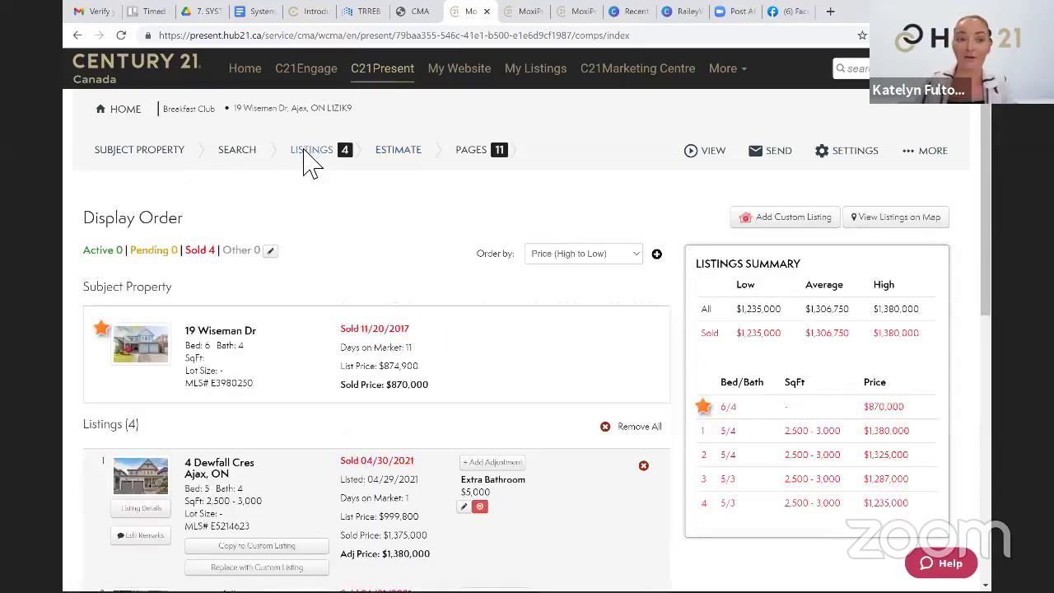
Replace the map boundary with a drawn triangle and include sold comparable 5 Vale Cres at $1,411,000
{"action": "left_click", "coordinate": [242, 162]}
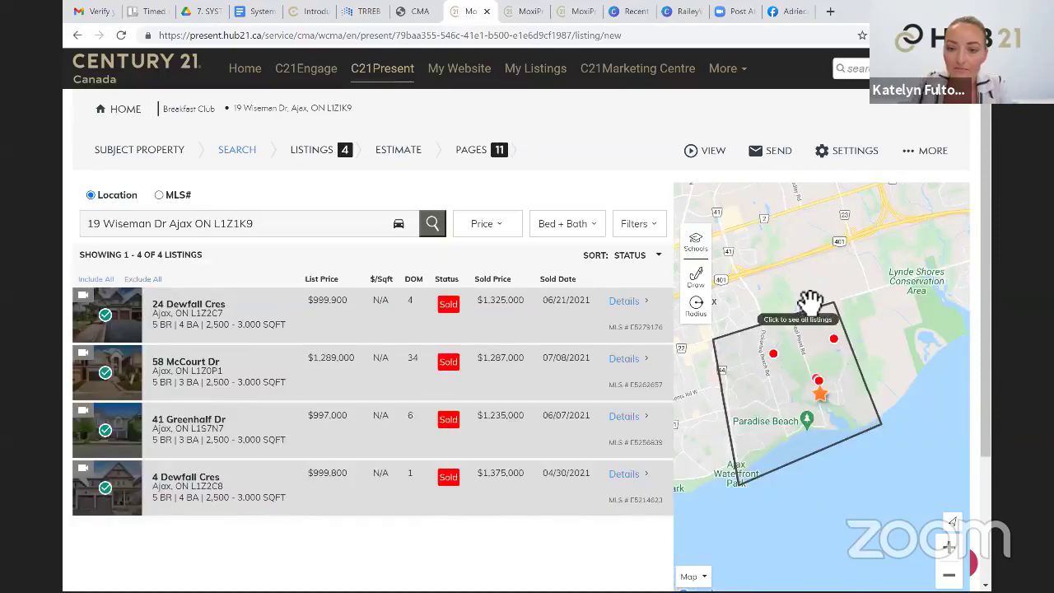
{"action": "left_click", "coordinate": [695, 277]}
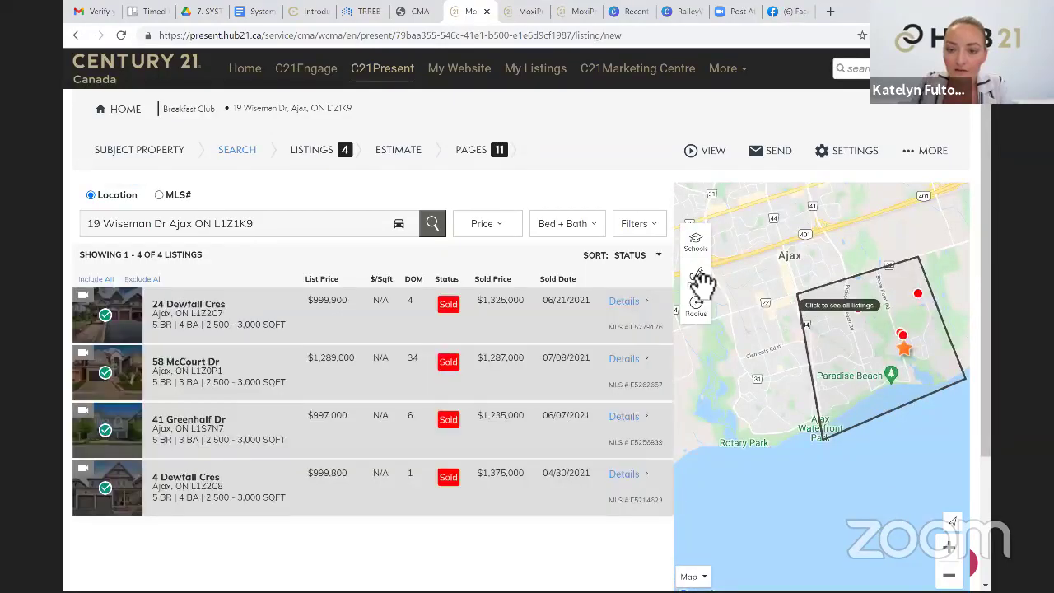
{"action": "left_click", "coordinate": [751, 293]}
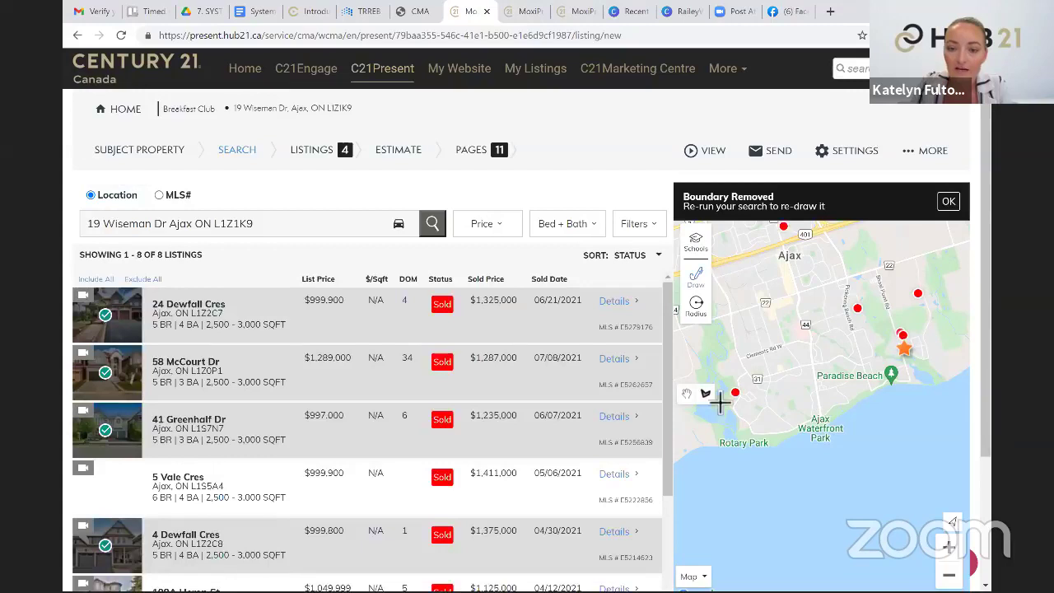
{"action": "left_click", "coordinate": [728, 336]}
{"action": "left_click", "coordinate": [724, 429]}
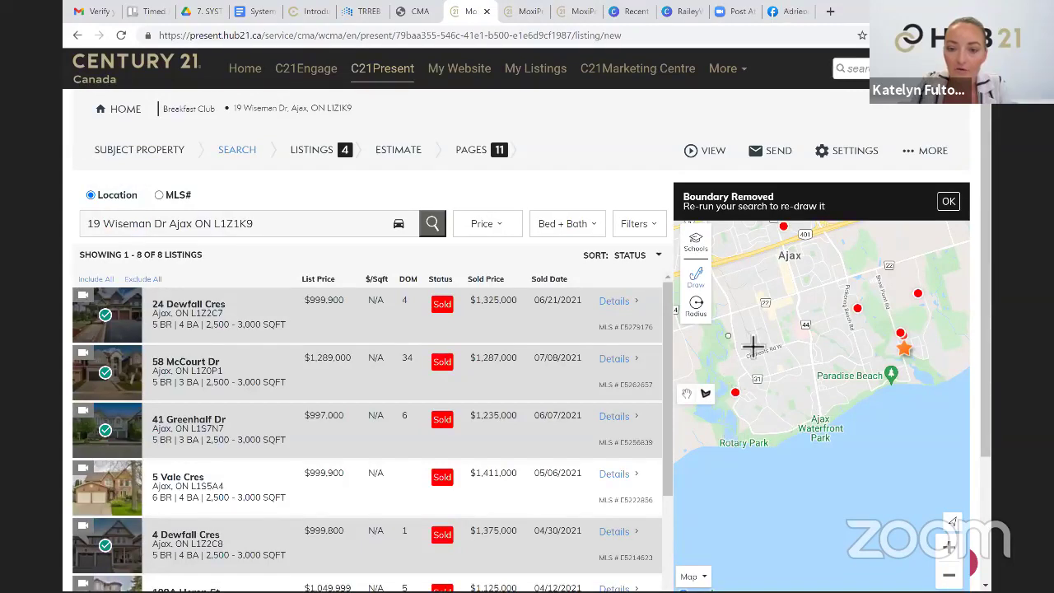
{"action": "left_click", "coordinate": [769, 412]}
{"action": "left_click", "coordinate": [727, 337]}
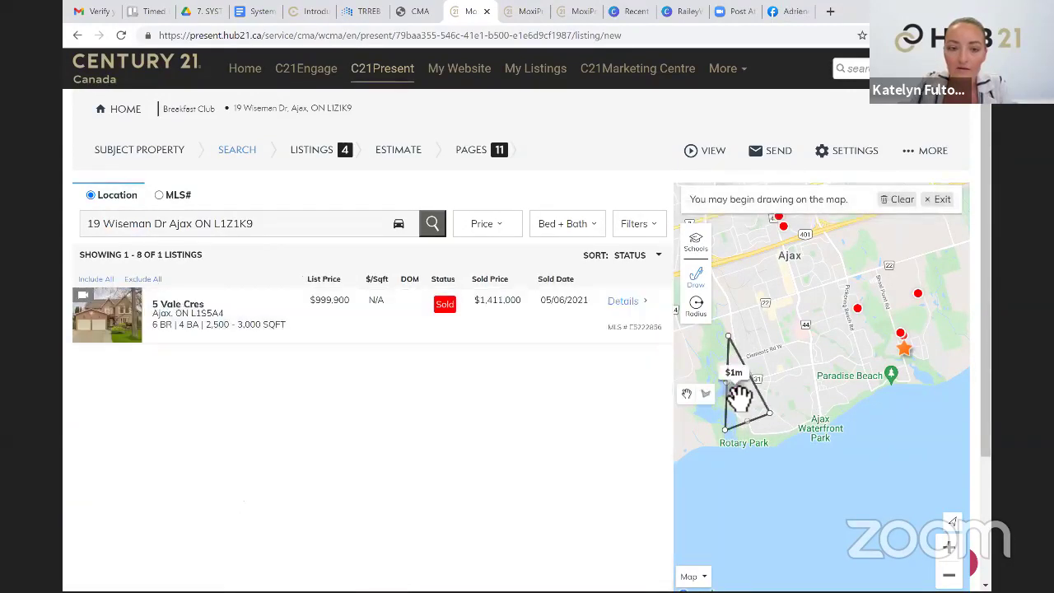
{"action": "left_click", "coordinate": [112, 333]}
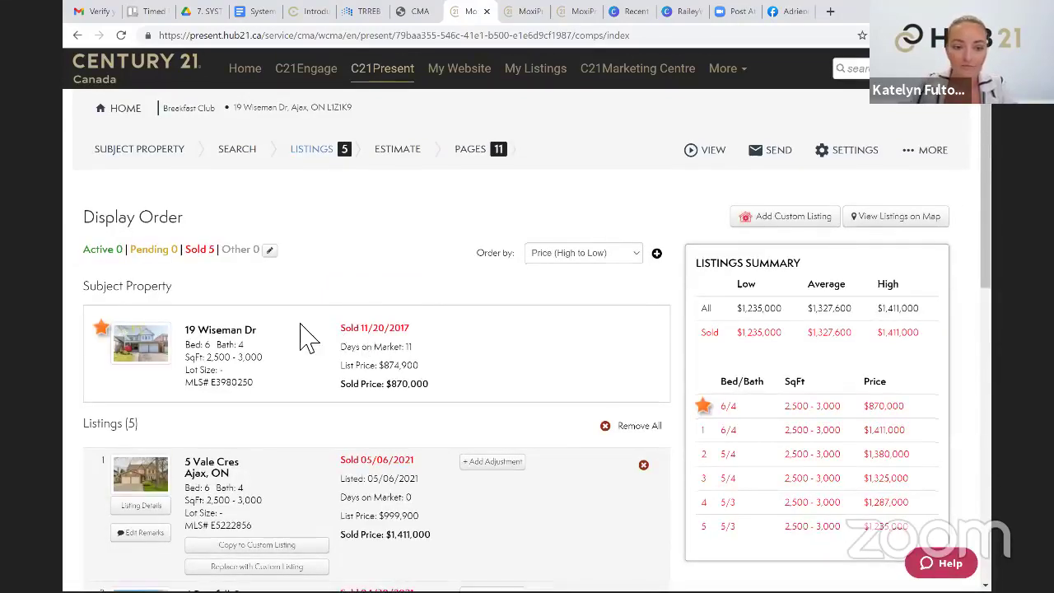
Review the five sold comparables on the Listings Display Order page, then return to the CMA Mailout doc
{"action": "scroll", "coordinate": [301, 325], "scroll_direction": "down", "scroll_amount": 4}
{"action": "scroll", "coordinate": [294, 302], "scroll_direction": "down", "scroll_amount": 4}
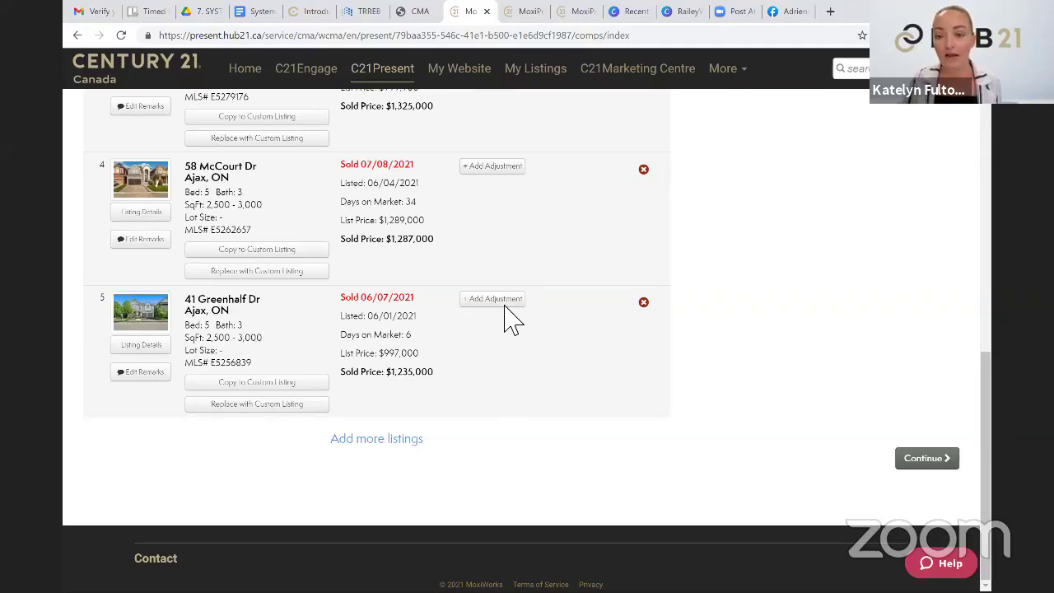
{"action": "scroll", "coordinate": [506, 318], "scroll_direction": "up", "scroll_amount": 1}
{"action": "scroll", "coordinate": [506, 318], "scroll_direction": "up", "scroll_amount": 10}
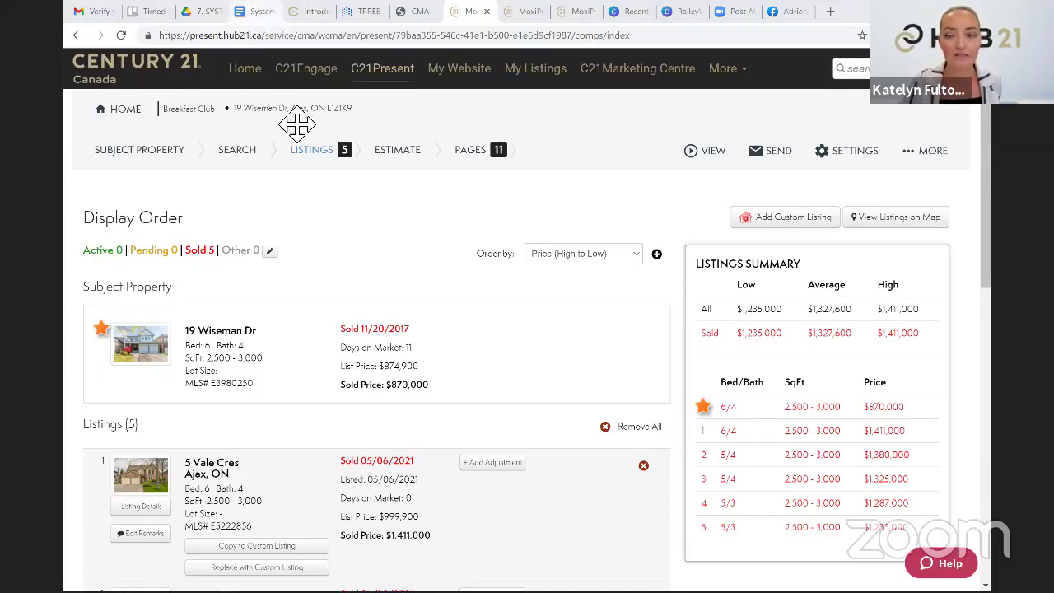
{"action": "key", "text": "ctrl+4"}
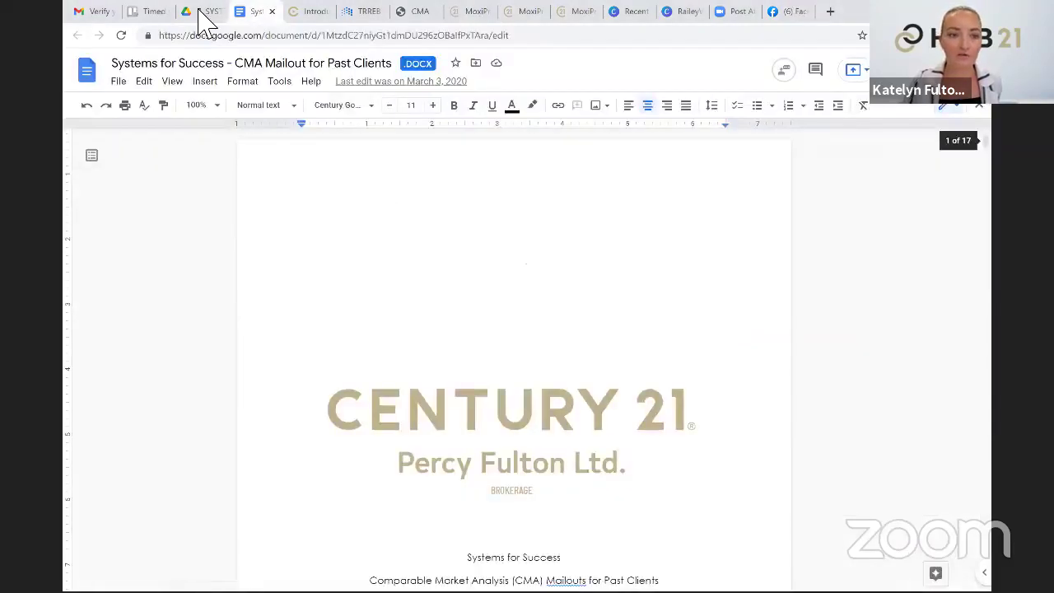
Browse Drive to C21 PERCY FULTON FILES (Agents) > 7. SYSTEMS FOR SUCCESS - TRAINING PACKAGES, then return to the doc
{"action": "key", "text": "ctrl+3"}
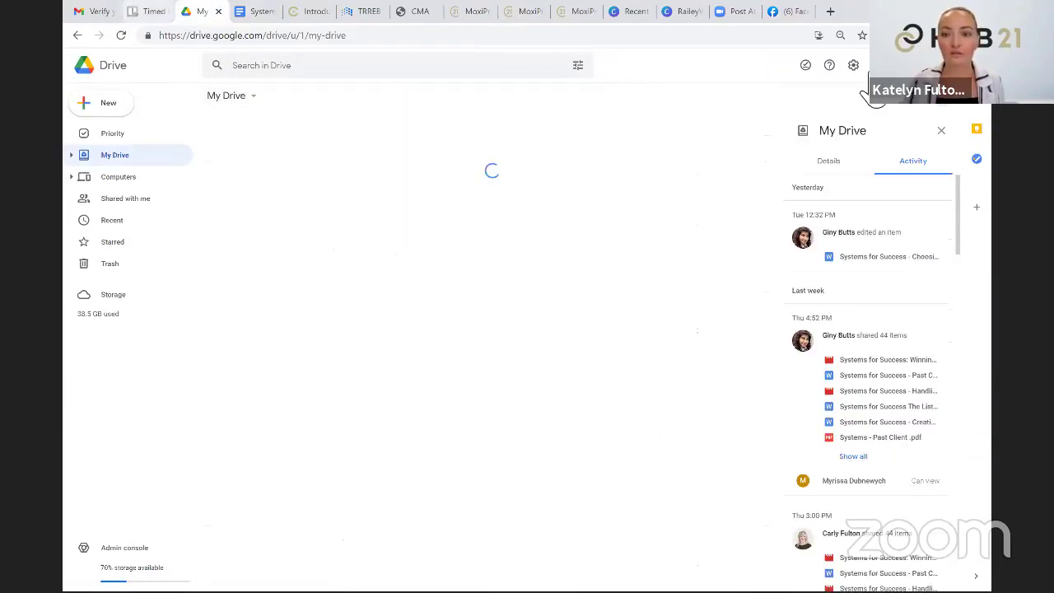
{"action": "key", "text": "ctrl+1"}
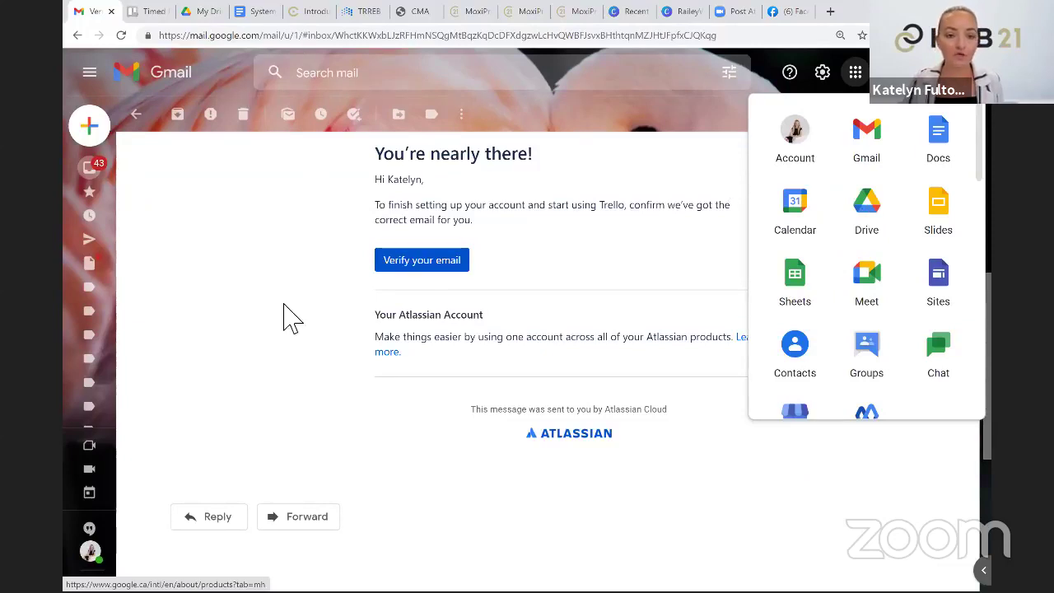
{"action": "key", "text": "ctrl+3"}
{"action": "scroll", "coordinate": [260, 433], "scroll_direction": "down", "scroll_amount": 2}
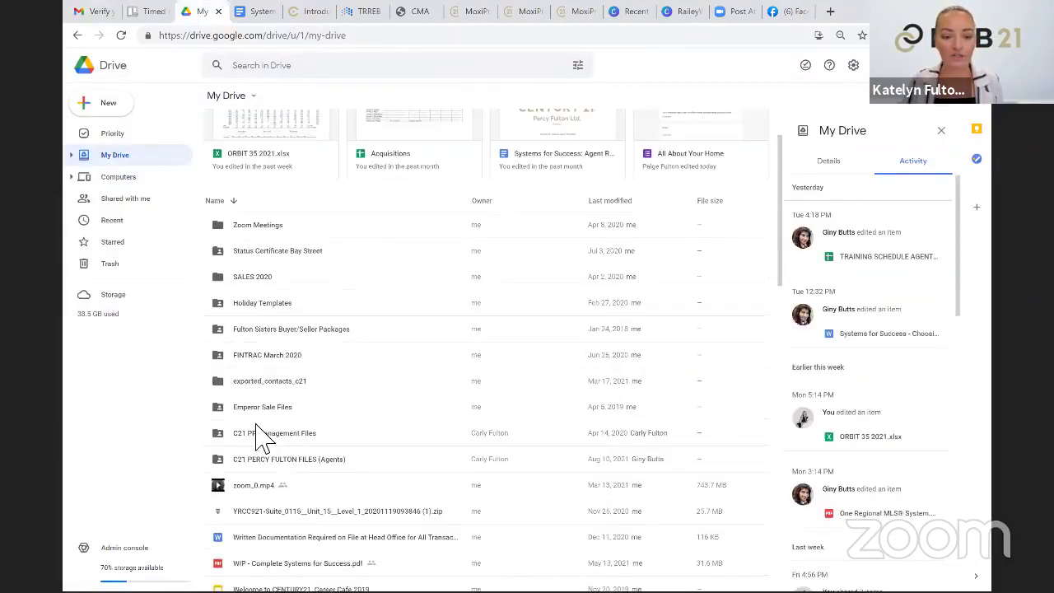
{"action": "scroll", "coordinate": [260, 432], "scroll_direction": "down", "scroll_amount": 1}
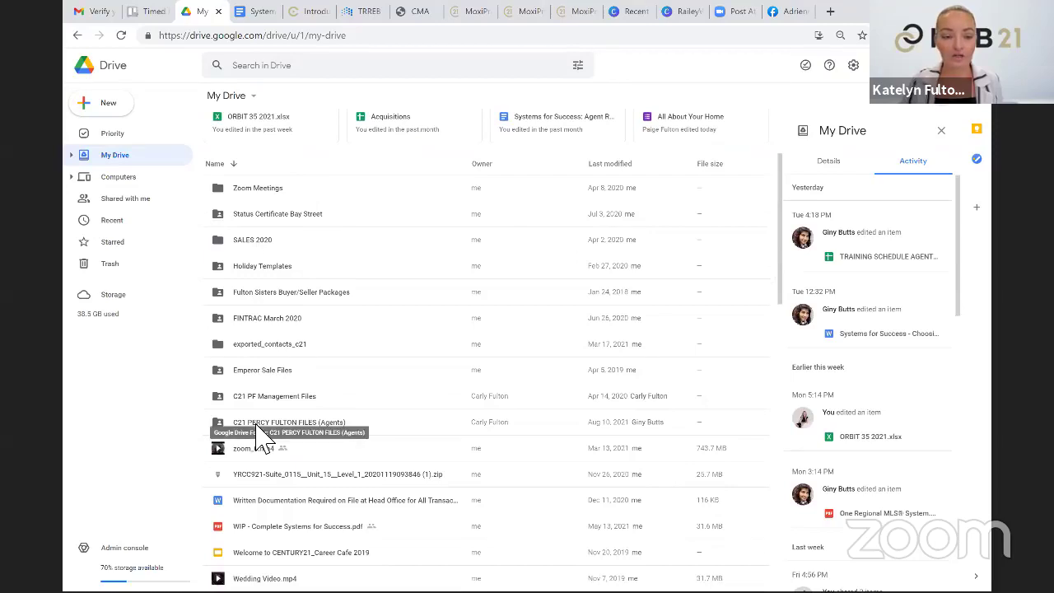
{"action": "double_click", "coordinate": [257, 427]}
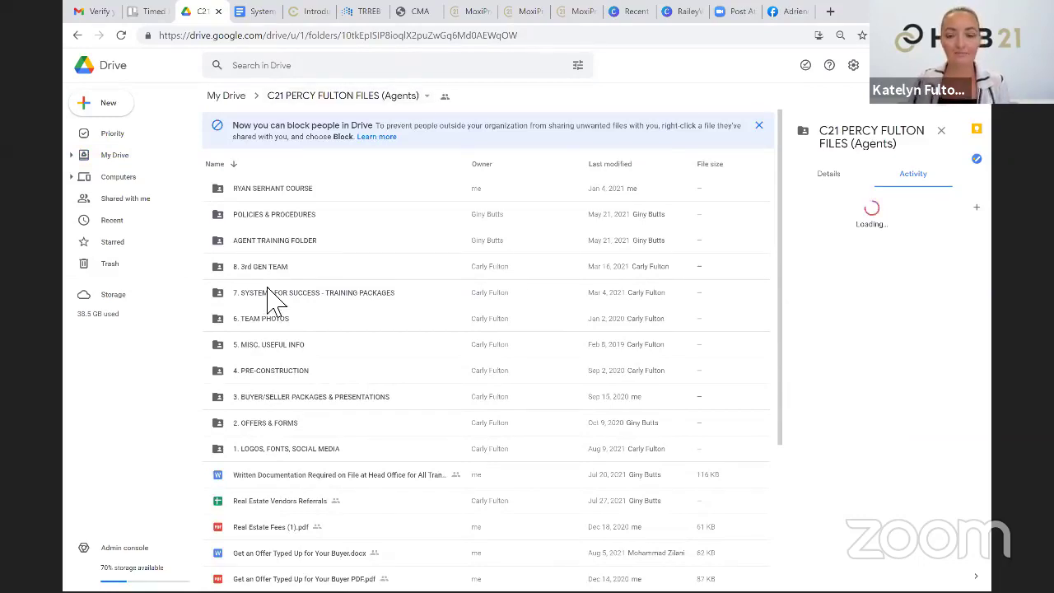
{"action": "double_click", "coordinate": [266, 291]}
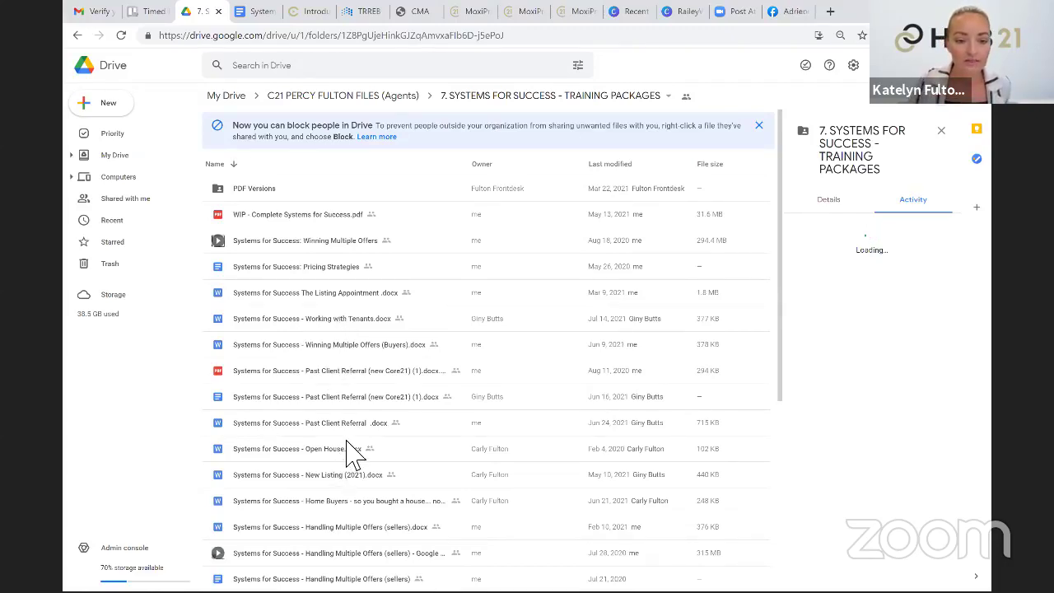
{"action": "scroll", "coordinate": [350, 451], "scroll_direction": "down", "scroll_amount": 2}
{"action": "scroll", "coordinate": [350, 504], "scroll_direction": "down", "scroll_amount": 1}
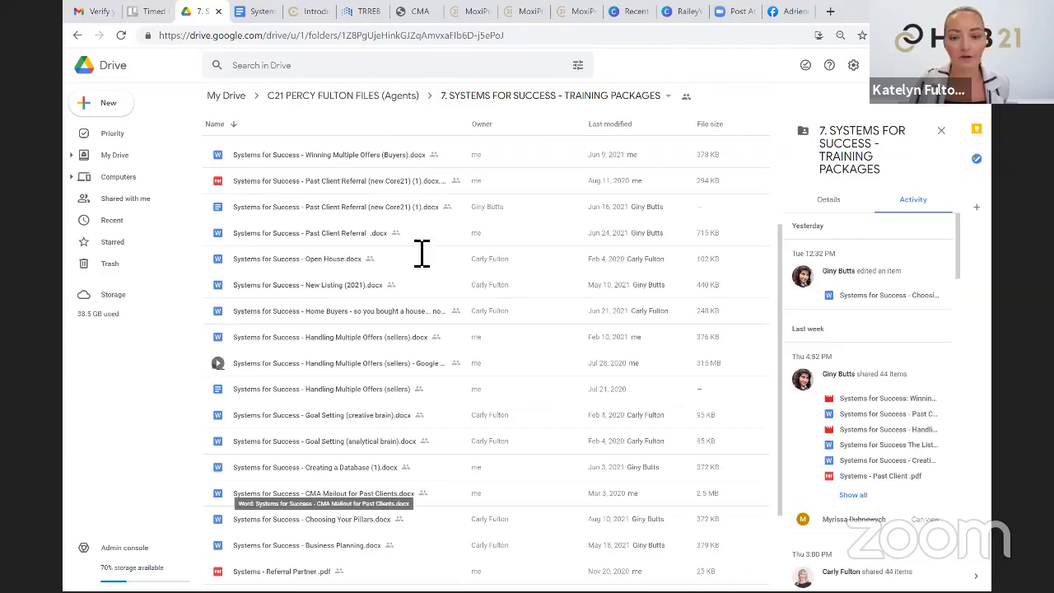
{"action": "key", "text": "ctrl+Tab"}
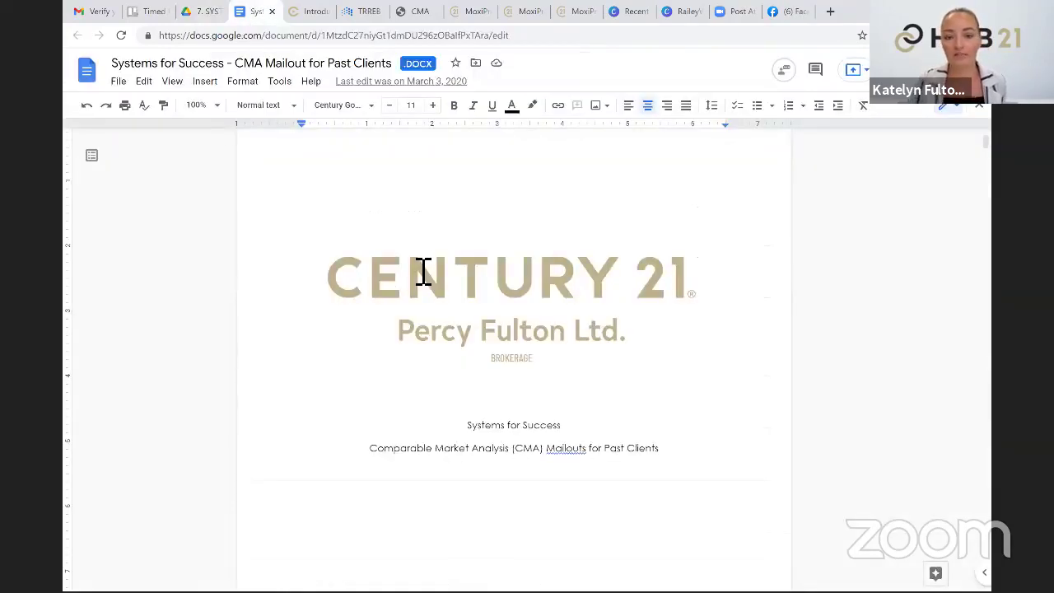
Glance at the Stratus and C21Present CMA tabs, then scroll the doc back to Step 1's recipient list
{"action": "scroll", "coordinate": [423, 270], "scroll_direction": "down", "scroll_amount": 10}
{"action": "scroll", "coordinate": [424, 270], "scroll_direction": "down", "scroll_amount": 3}
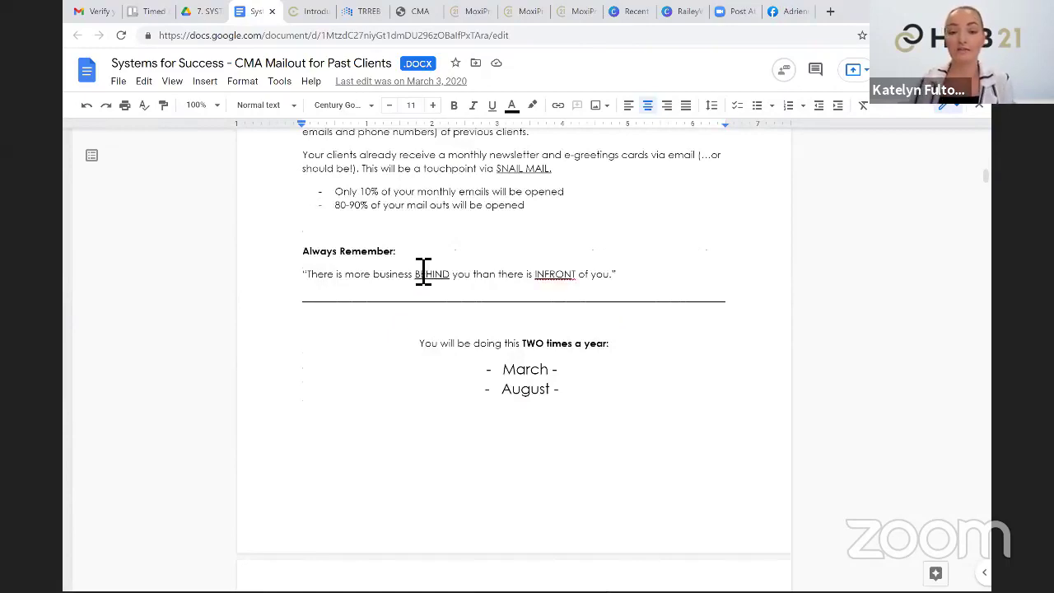
{"action": "scroll", "coordinate": [424, 272], "scroll_direction": "down", "scroll_amount": 3}
{"action": "scroll", "coordinate": [426, 263], "scroll_direction": "down", "scroll_amount": 4}
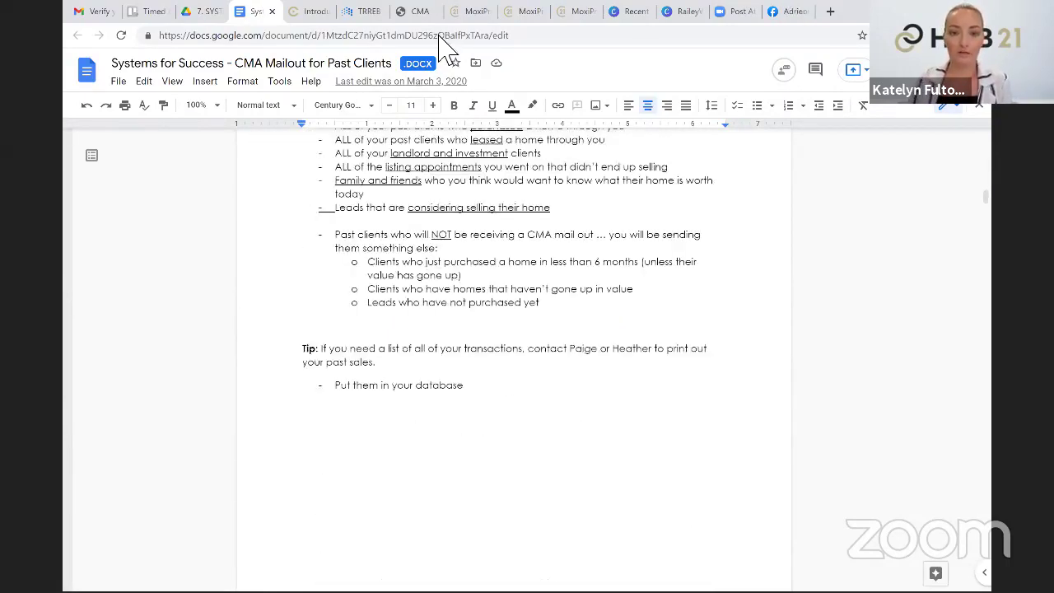
{"action": "left_click", "coordinate": [418, 12]}
{"action": "left_click", "coordinate": [470, 12]}
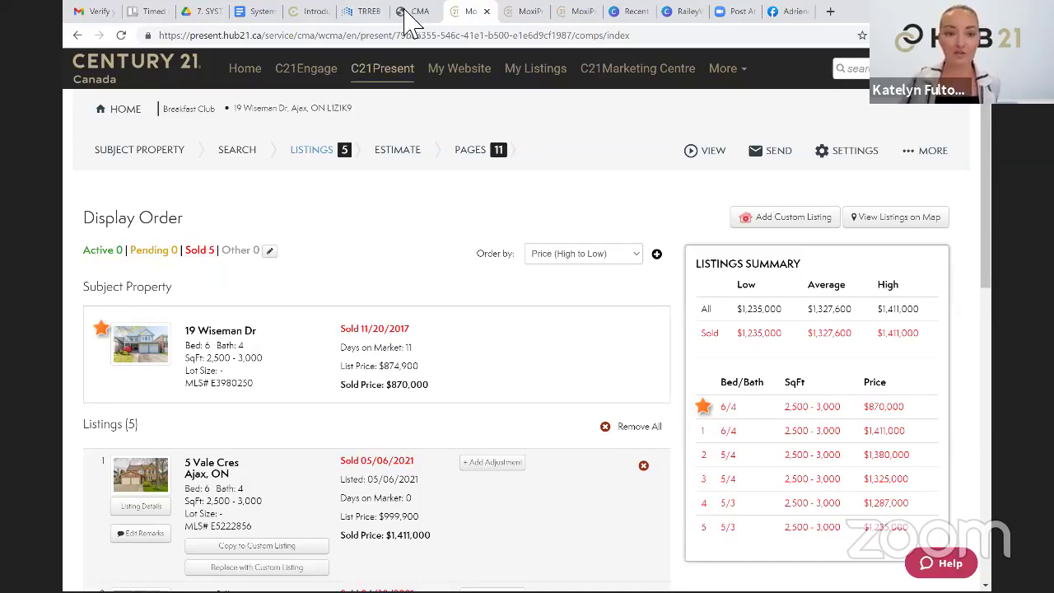
{"action": "left_click", "coordinate": [251, 12]}
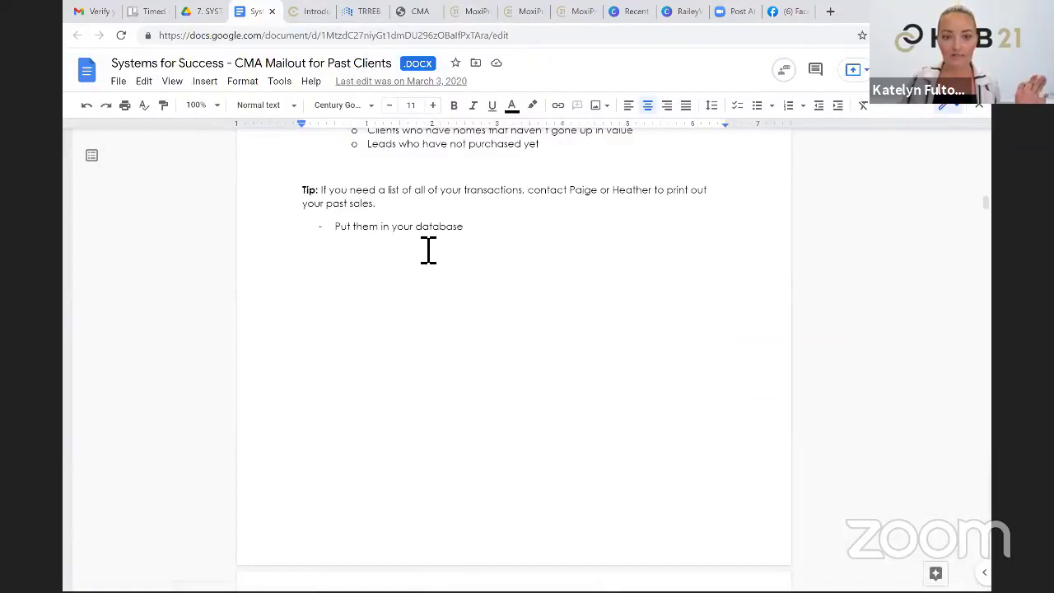
{"action": "scroll", "coordinate": [428, 247], "scroll_direction": "up", "scroll_amount": 3}
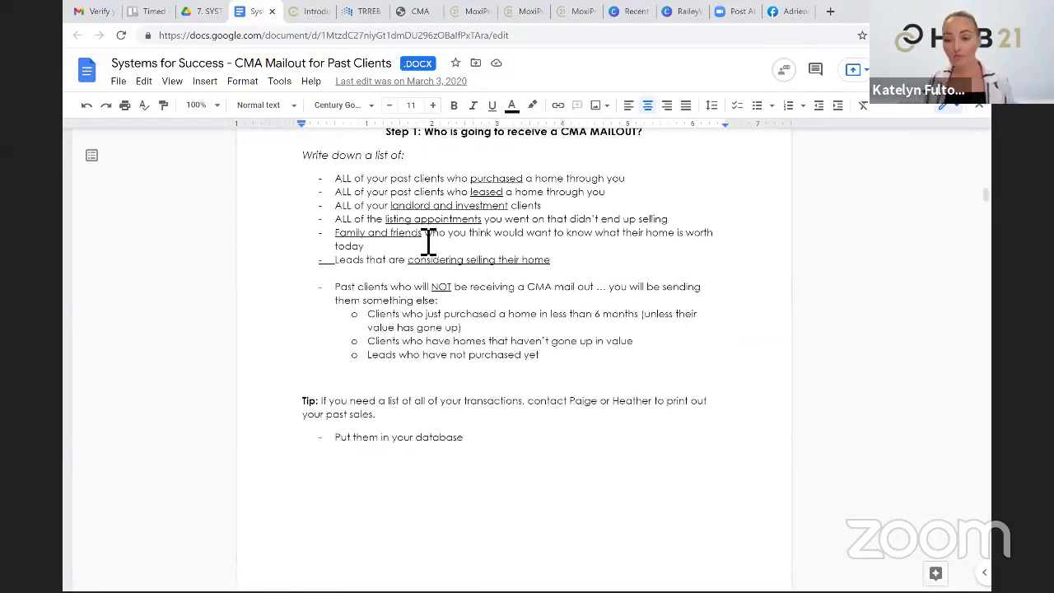
{"action": "scroll", "coordinate": [428, 241], "scroll_direction": "up", "scroll_amount": 1}
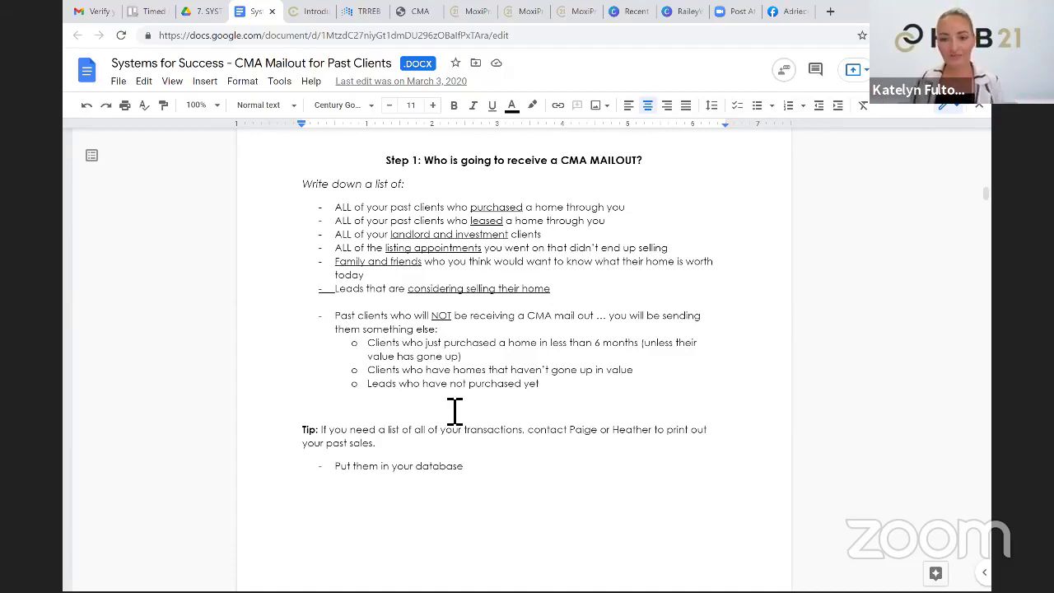
Place the cursor in the recipient list, return to the five CMA listings, and open C21Engage
{"action": "scroll", "coordinate": [348, 294], "scroll_direction": "up", "scroll_amount": 1}
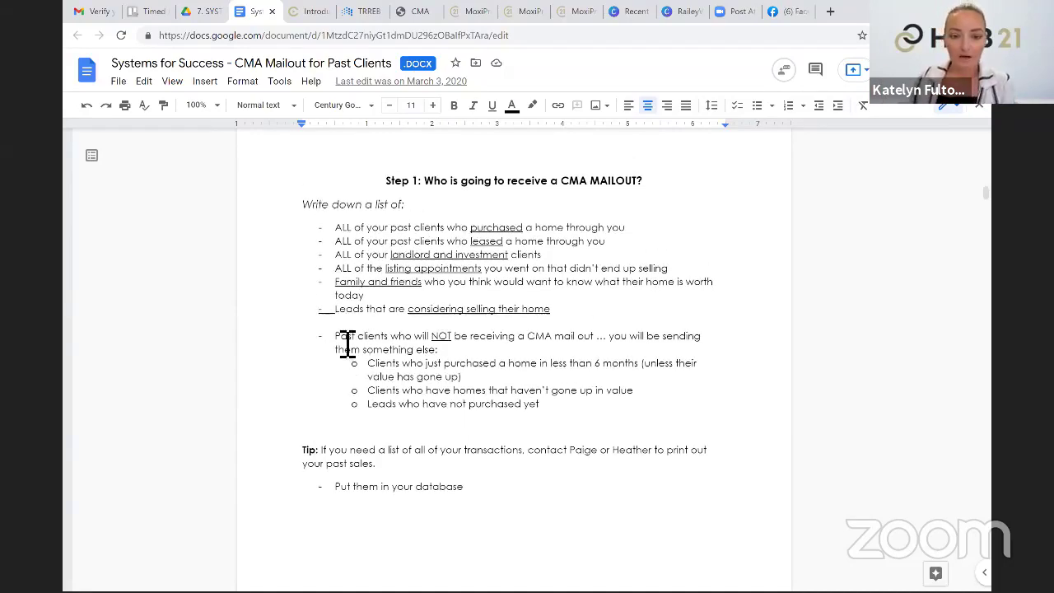
{"action": "left_click", "coordinate": [461, 349]}
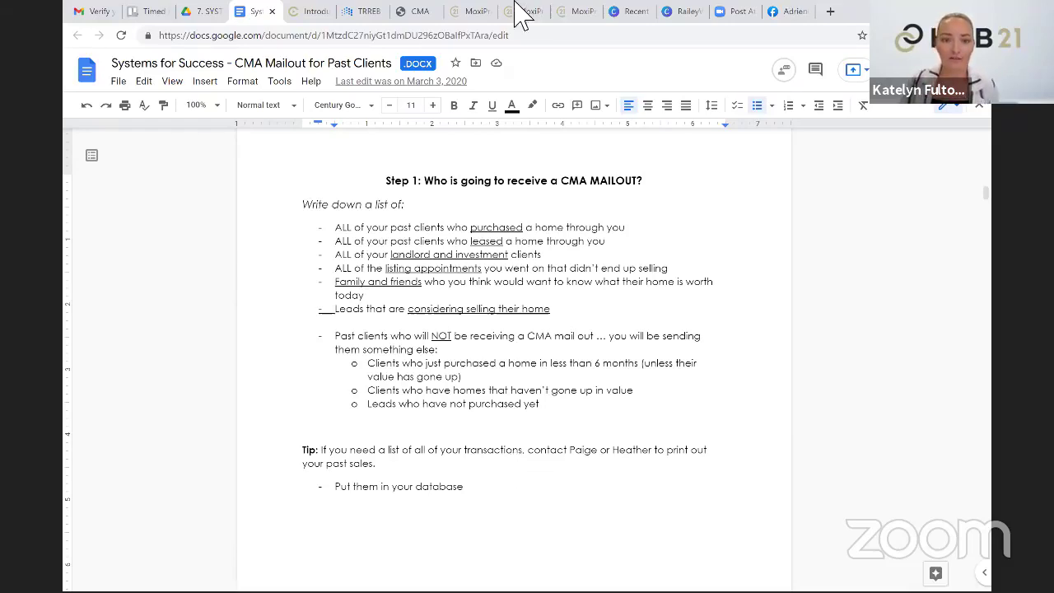
{"action": "left_click", "coordinate": [481, 13]}
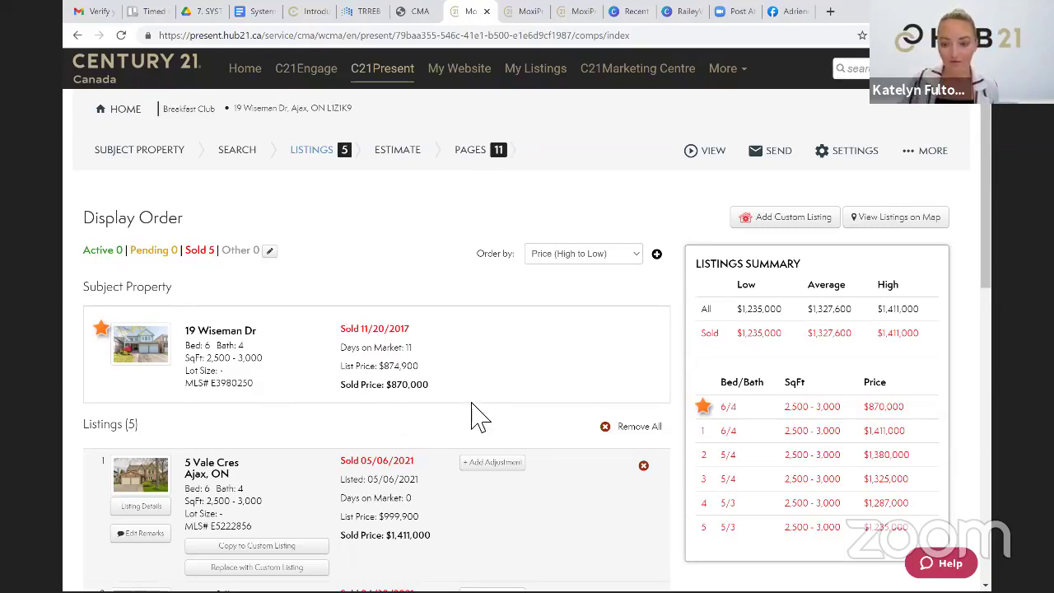
{"action": "left_click", "coordinate": [328, 82]}
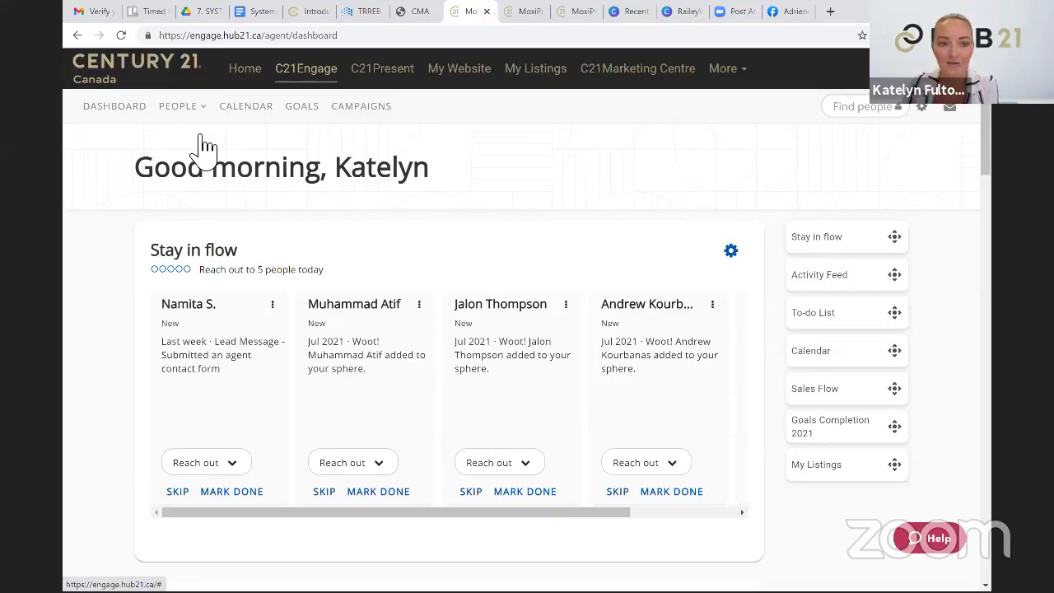
Open the ready-made campaign Library from Campaigns and preview the Life@Home 2021 campaign
{"action": "left_click", "coordinate": [360, 106]}
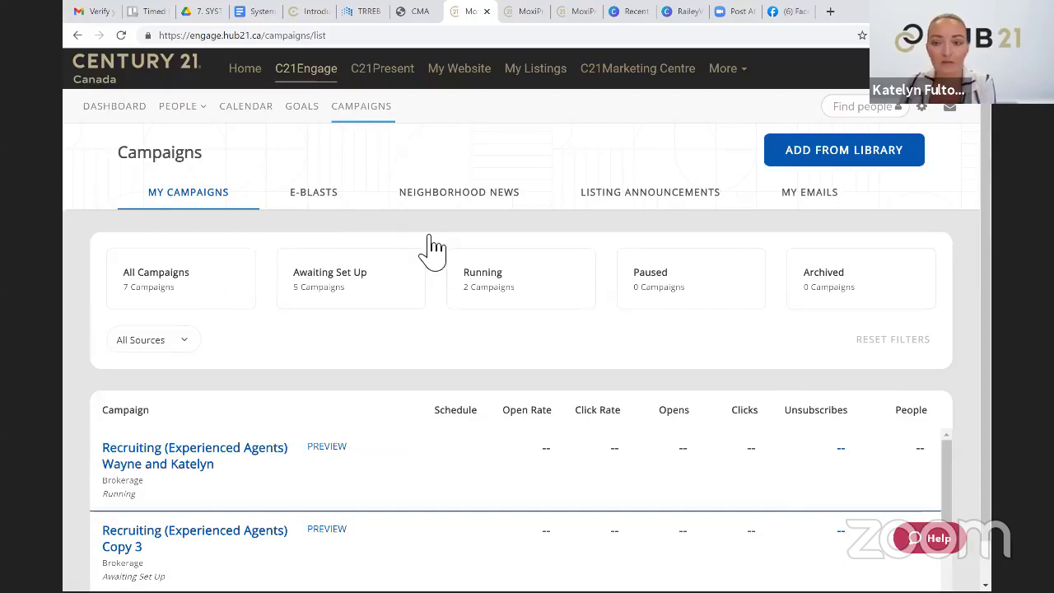
{"action": "left_click", "coordinate": [868, 167]}
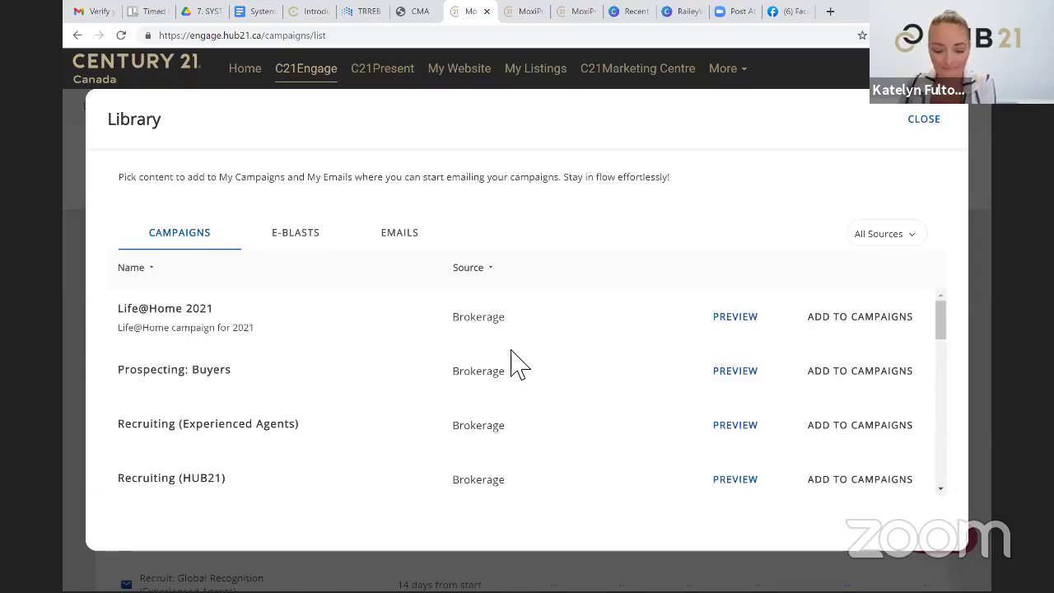
{"action": "left_click", "coordinate": [729, 319]}
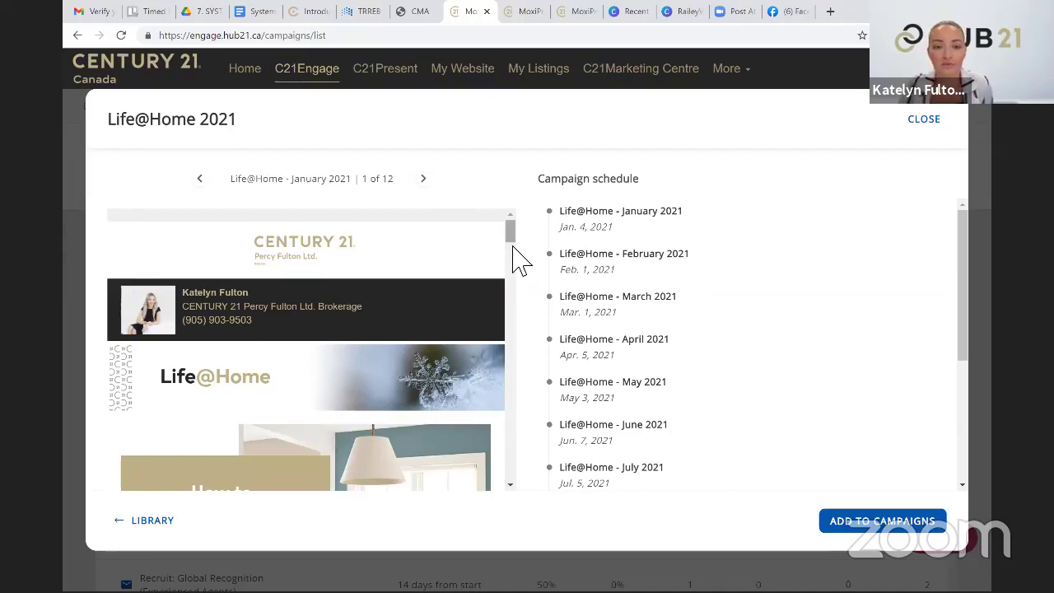
Review the Life@Home 2021 emails and February-to-May schedule, then close the preview
{"action": "scroll", "coordinate": [514, 247], "scroll_direction": "down", "scroll_amount": 3}
{"action": "scroll", "coordinate": [517, 262], "scroll_direction": "up", "scroll_amount": 1}
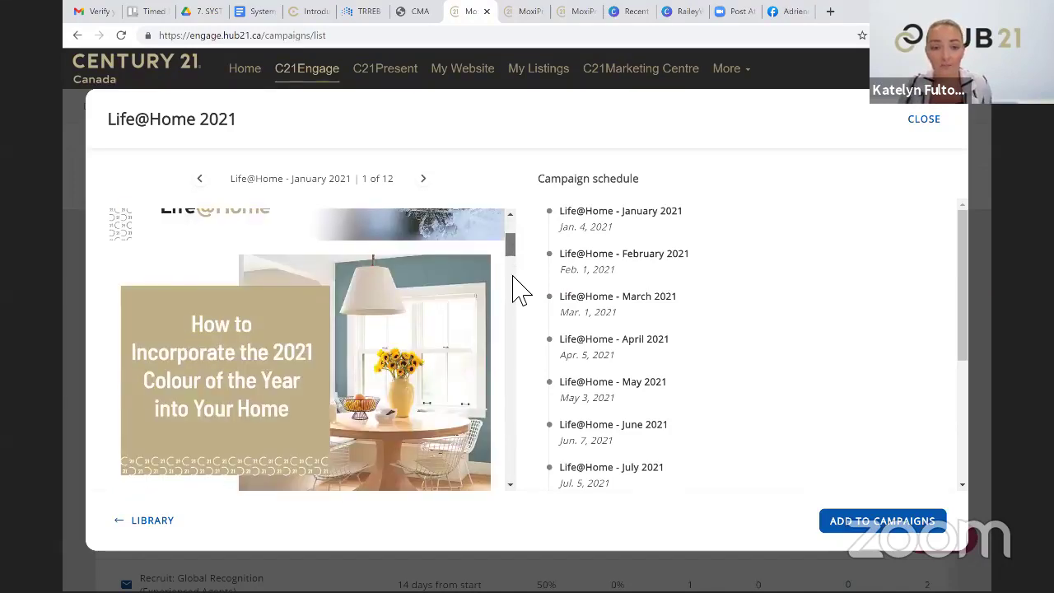
{"action": "scroll", "coordinate": [515, 293], "scroll_direction": "down", "scroll_amount": 3}
{"action": "scroll", "coordinate": [517, 304], "scroll_direction": "down", "scroll_amount": 2}
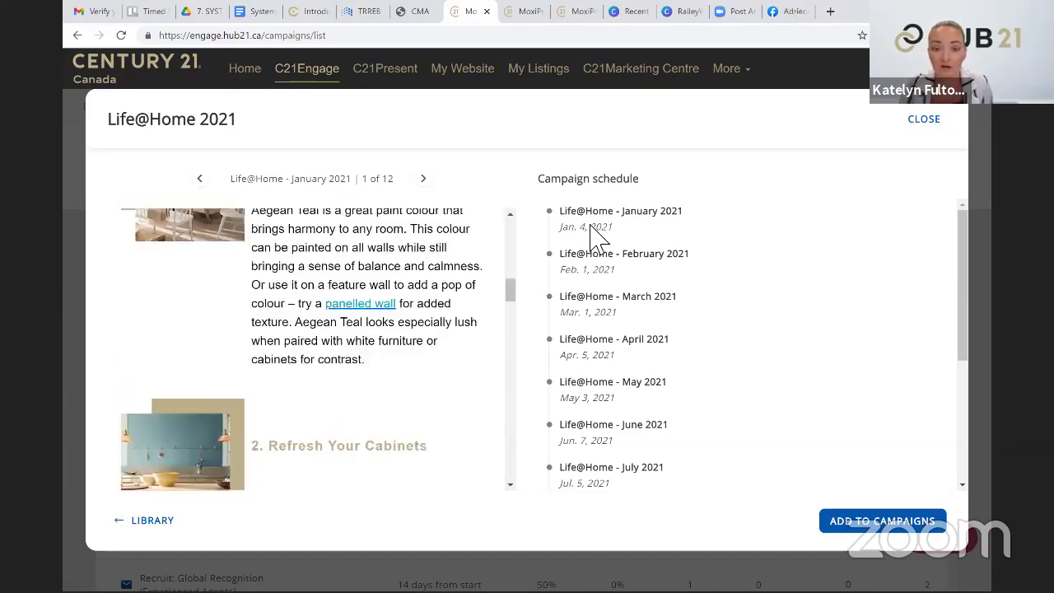
{"action": "left_click_drag", "start_coordinate": [511, 290], "coordinate": [511, 319]}
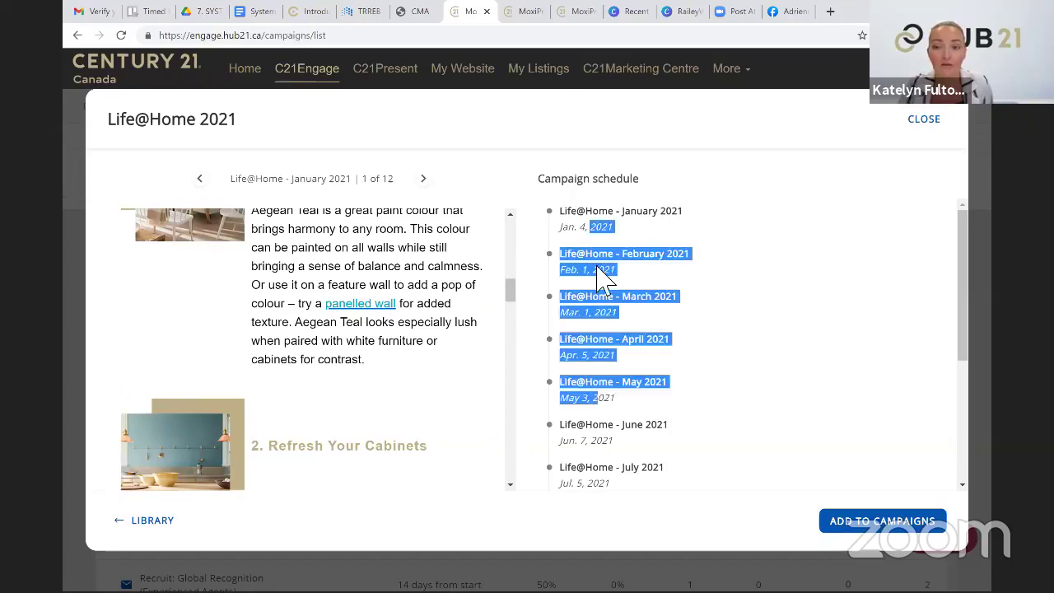
{"action": "scroll", "coordinate": [258, 395], "scroll_direction": "down", "scroll_amount": 1}
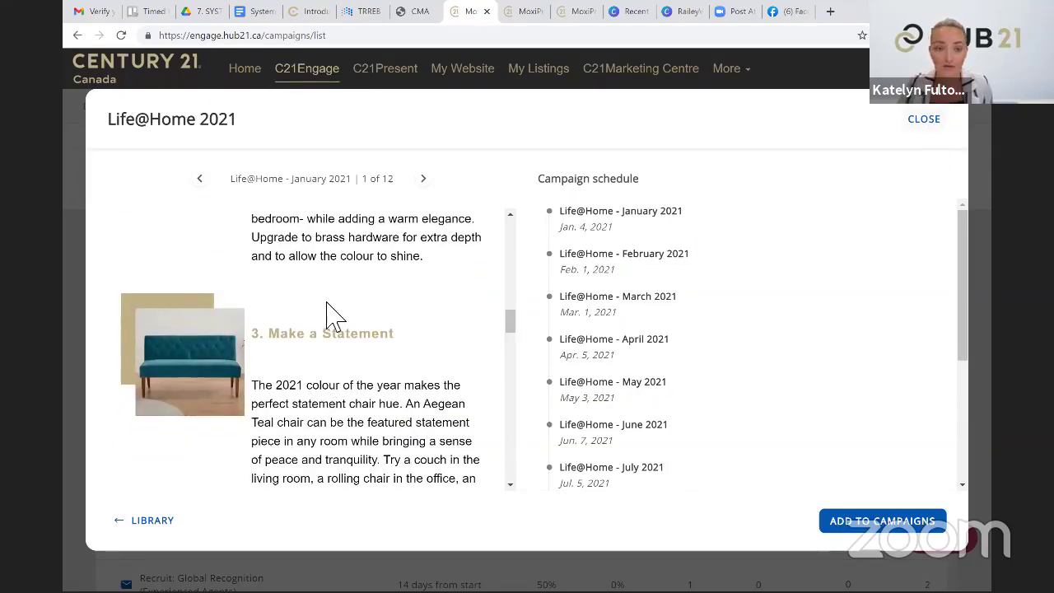
{"action": "key", "text": "Escape"}
Reopen the campaign Library and preview the Prospecting: Sellers campaign
{"action": "left_click", "coordinate": [848, 164]}
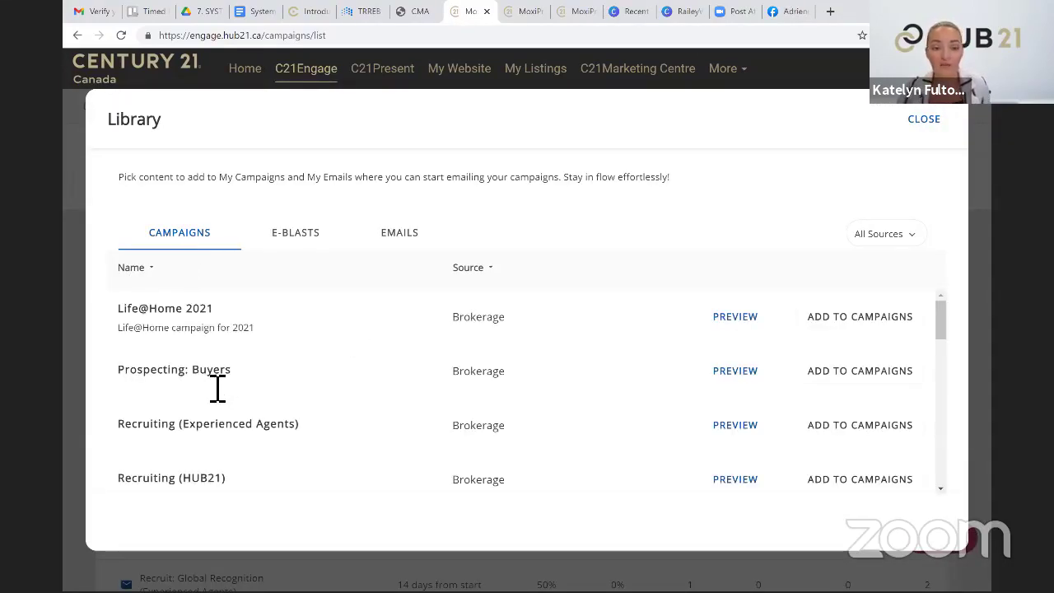
{"action": "scroll", "coordinate": [199, 402], "scroll_direction": "down", "scroll_amount": 1}
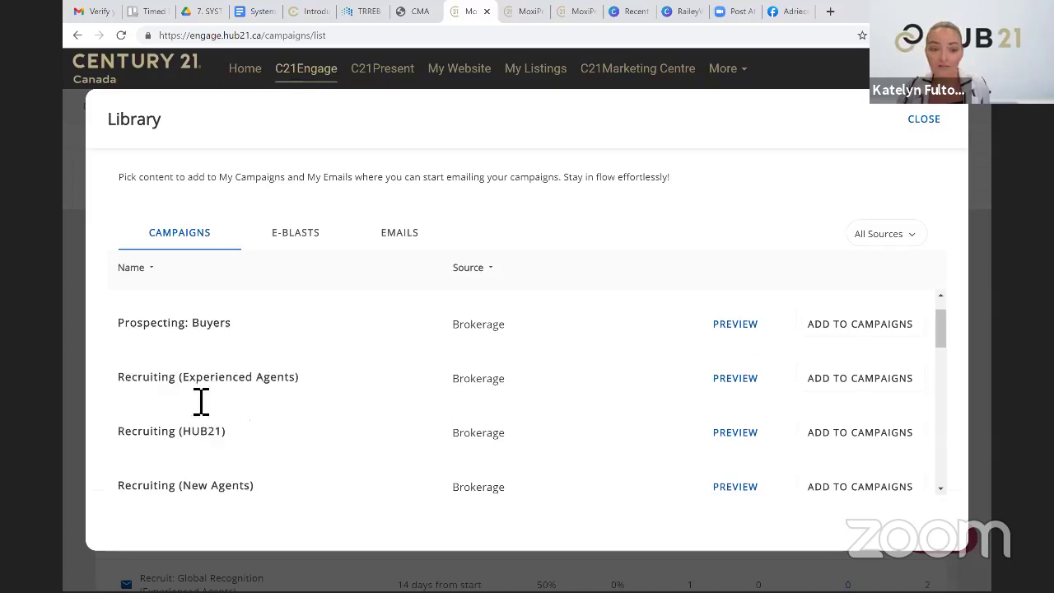
{"action": "scroll", "coordinate": [204, 433], "scroll_direction": "down", "scroll_amount": 2}
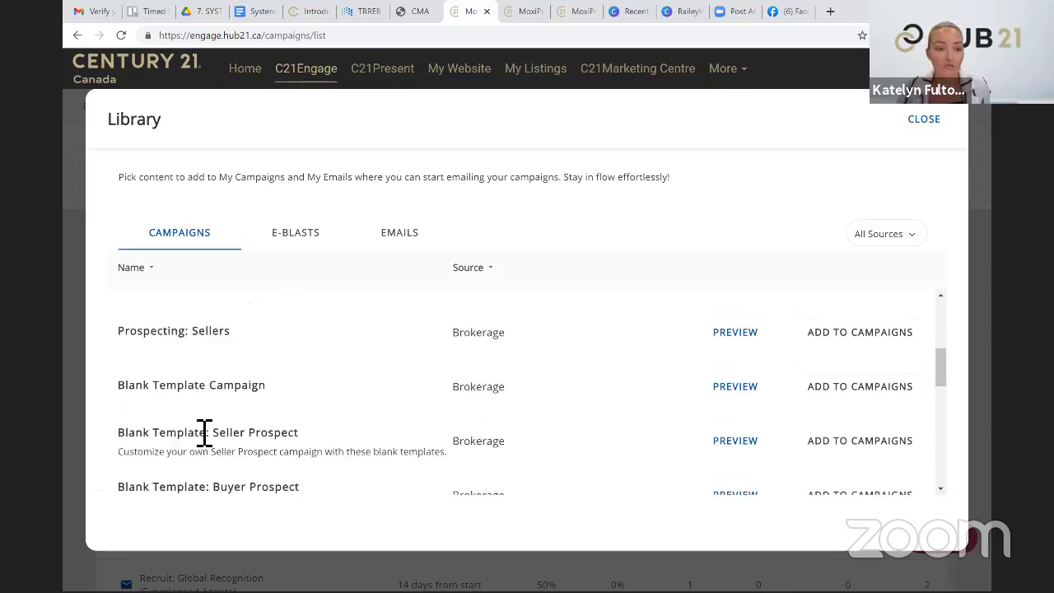
{"action": "left_click_drag", "start_coordinate": [158, 318], "coordinate": [396, 329]}
{"action": "left_click", "coordinate": [676, 333]}
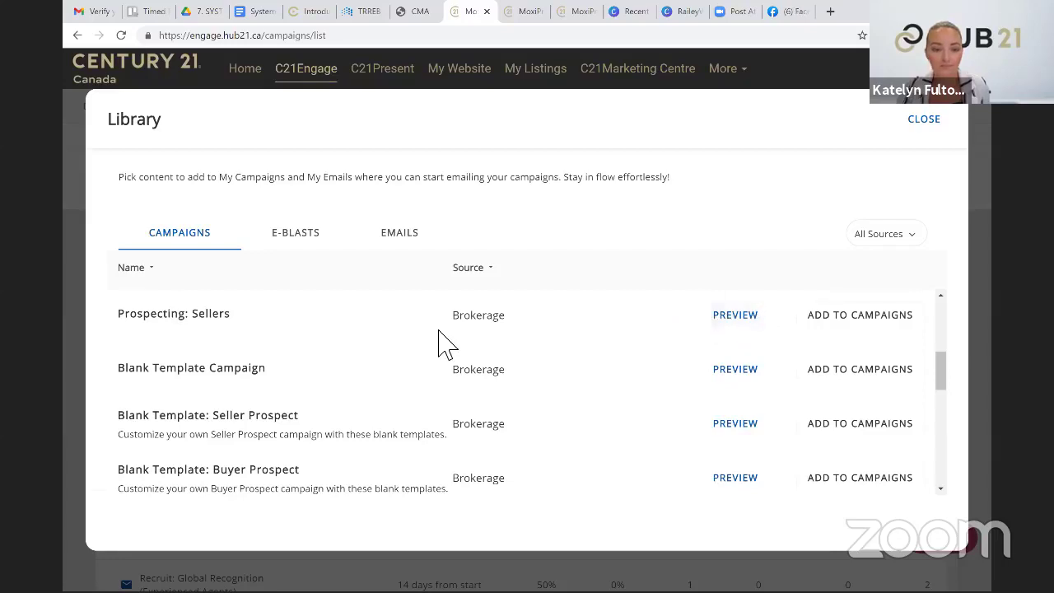
{"action": "left_click", "coordinate": [729, 314]}
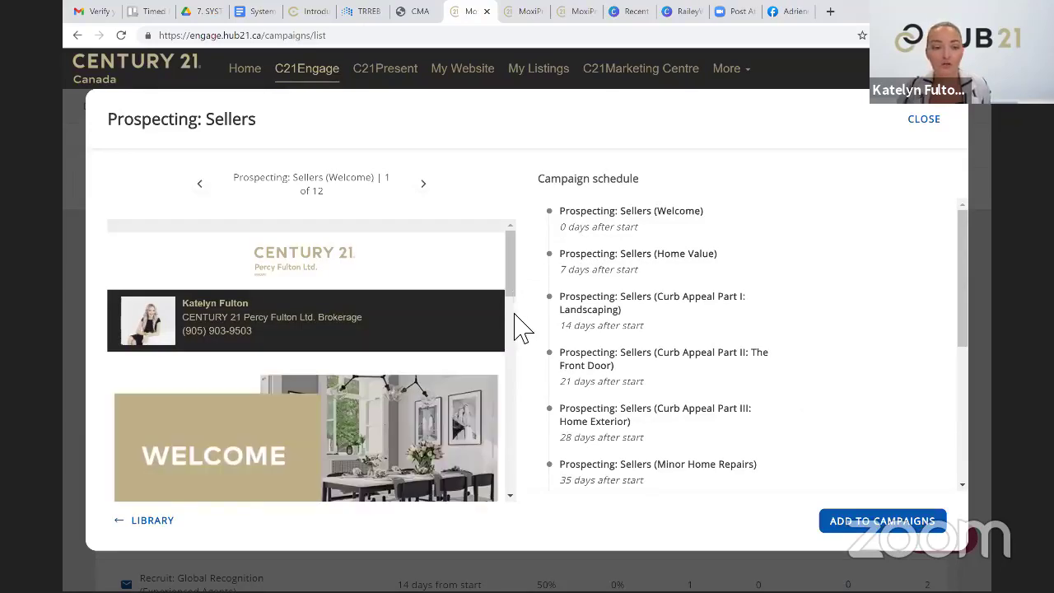
Read the Prospecting: Sellers opening email and schedule entries, then close the preview
{"action": "scroll", "coordinate": [513, 301], "scroll_direction": "down", "scroll_amount": 5}
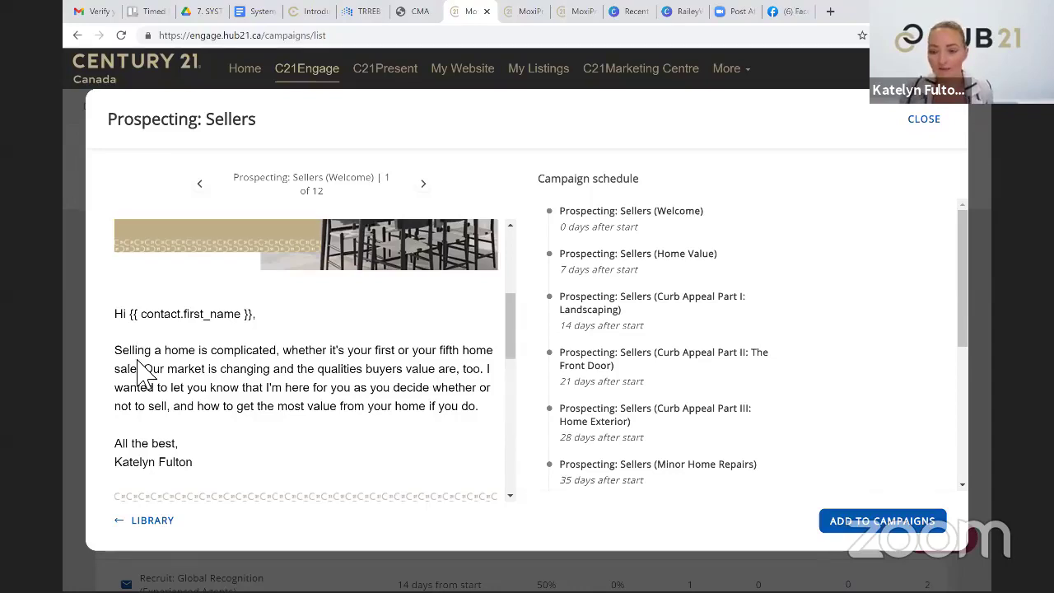
{"action": "left_click_drag", "start_coordinate": [116, 352], "coordinate": [240, 368]}
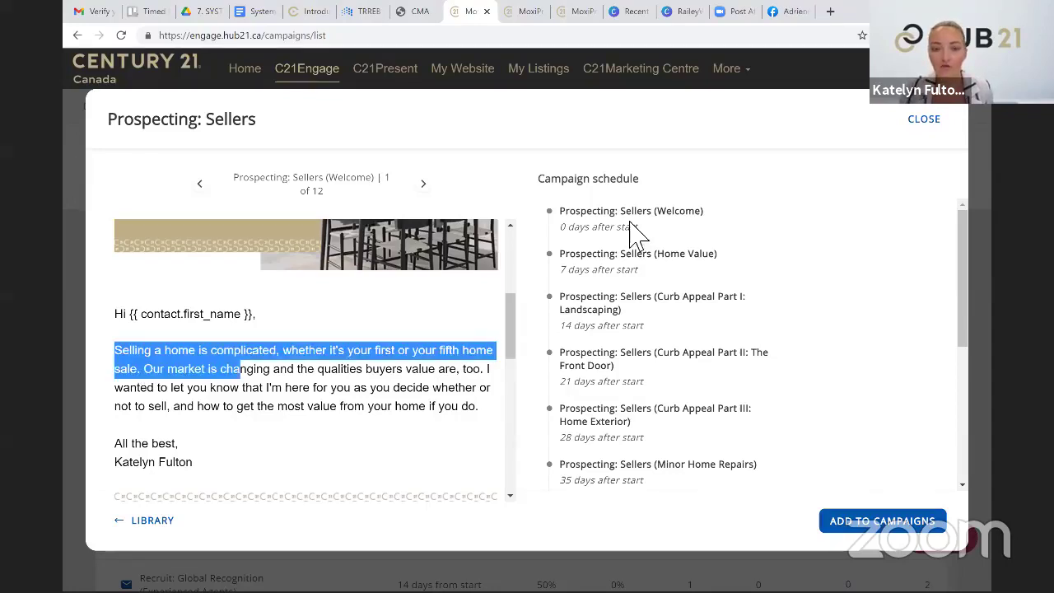
{"action": "left_click_drag", "start_coordinate": [628, 252], "coordinate": [647, 380]}
{"action": "left_click", "coordinate": [508, 354]}
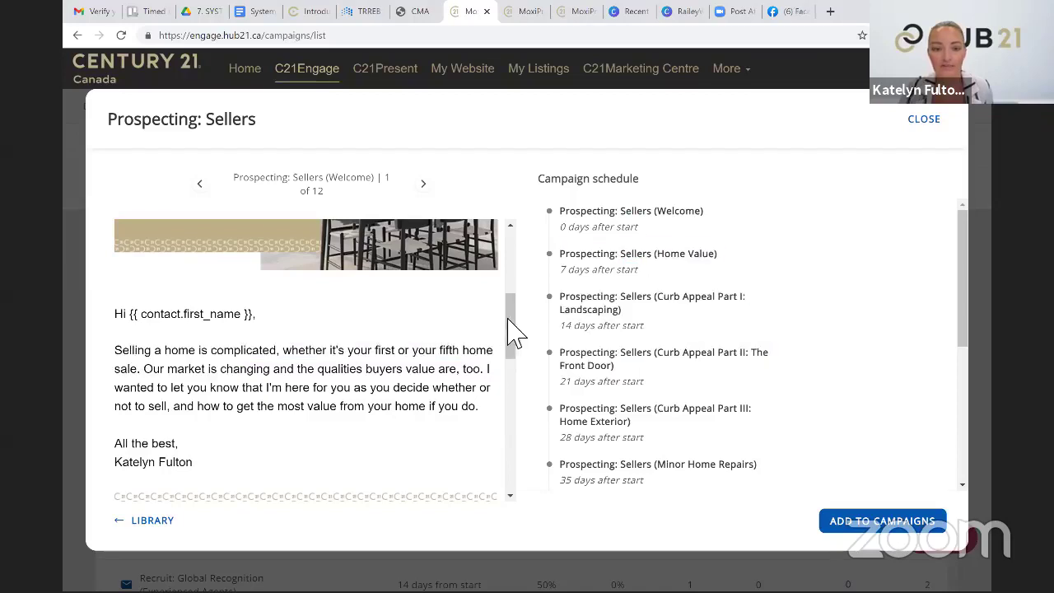
{"action": "scroll", "coordinate": [522, 411], "scroll_direction": "down", "scroll_amount": 3}
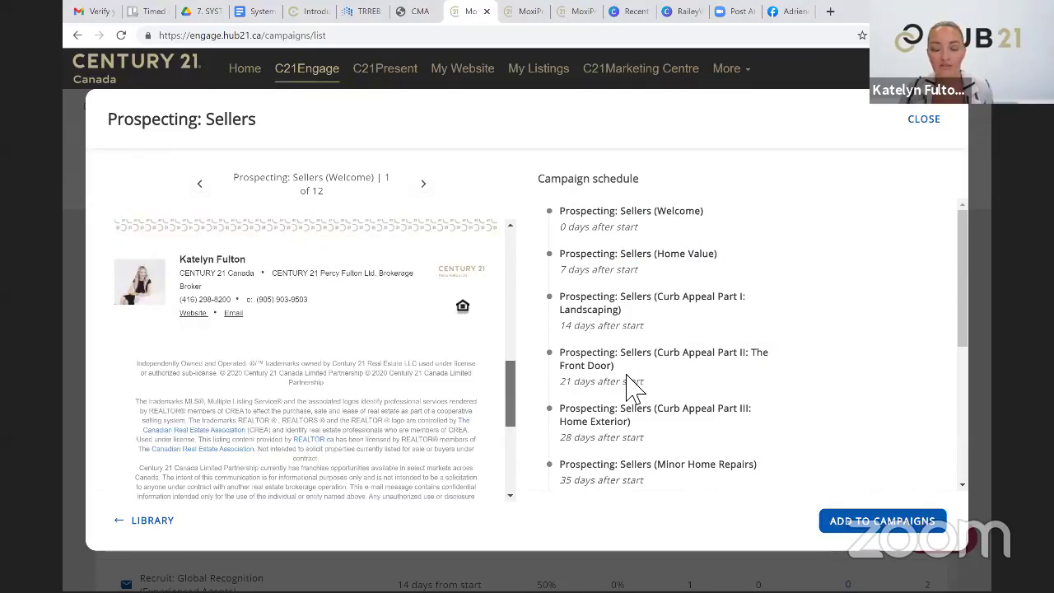
{"action": "scroll", "coordinate": [631, 363], "scroll_direction": "down", "scroll_amount": 4}
{"action": "scroll", "coordinate": [581, 475], "scroll_direction": "down", "scroll_amount": 1}
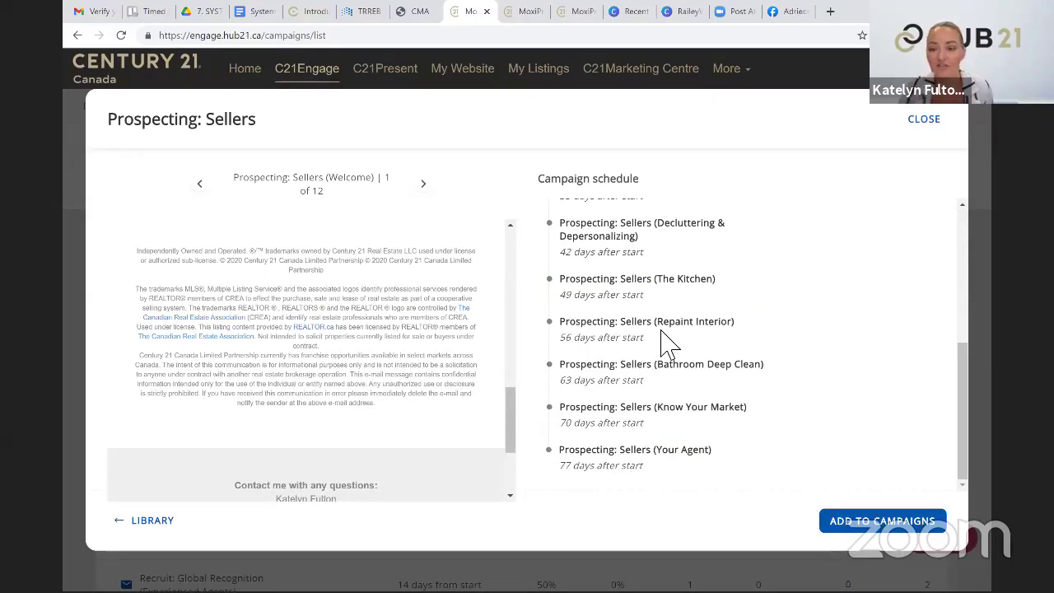
{"action": "scroll", "coordinate": [667, 341], "scroll_direction": "up", "scroll_amount": 10}
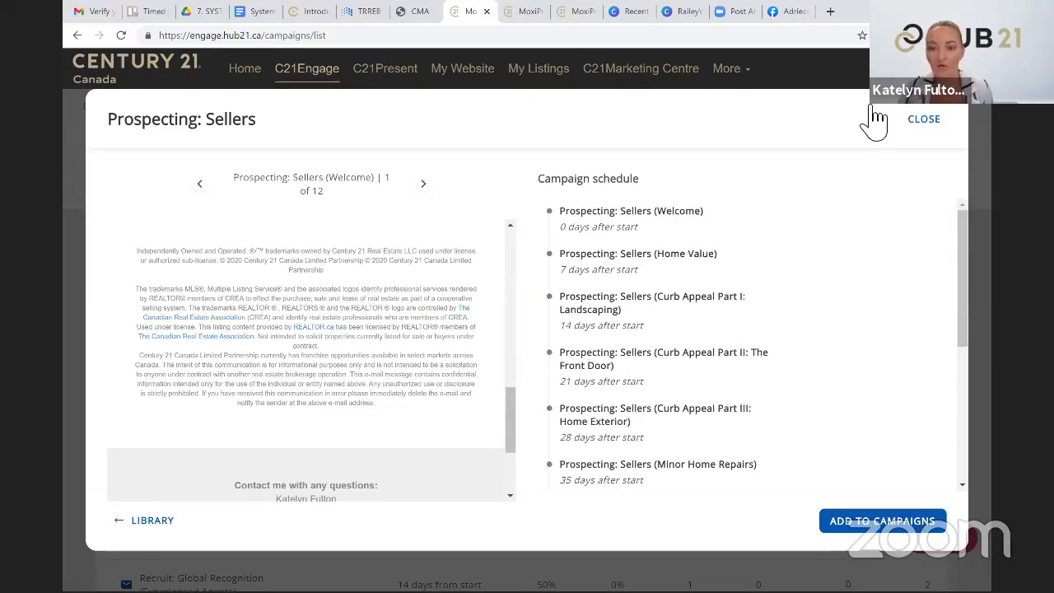
{"action": "left_click", "coordinate": [925, 121]}
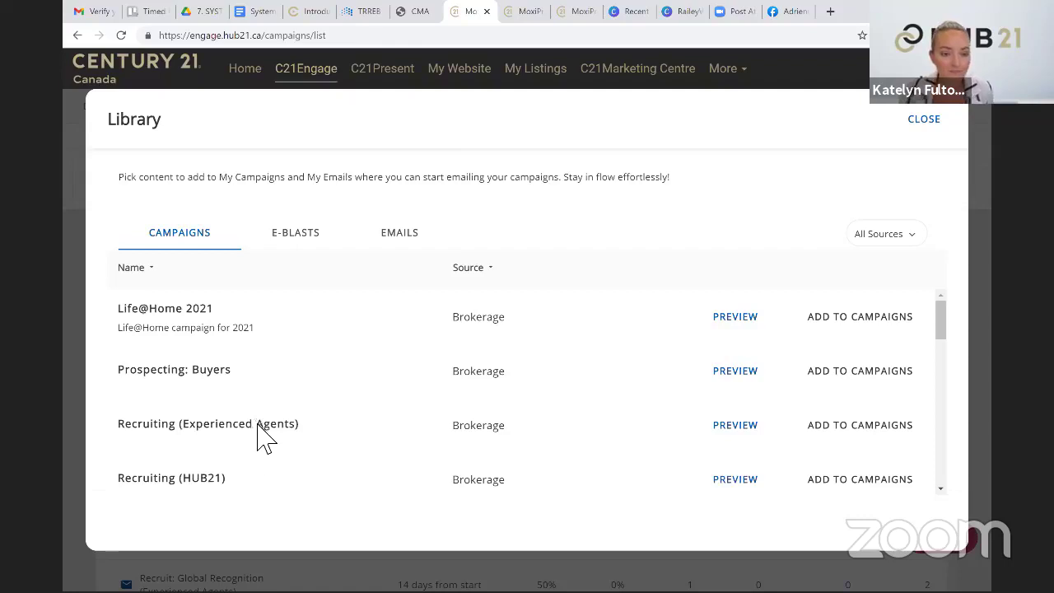
Browse the Library list, noting the Holiday 2021 and Drip Campaign: Seasonal Maintenance campaigns
{"action": "scroll", "coordinate": [256, 422], "scroll_direction": "down", "scroll_amount": 5}
{"action": "scroll", "coordinate": [186, 407], "scroll_direction": "down", "scroll_amount": 1}
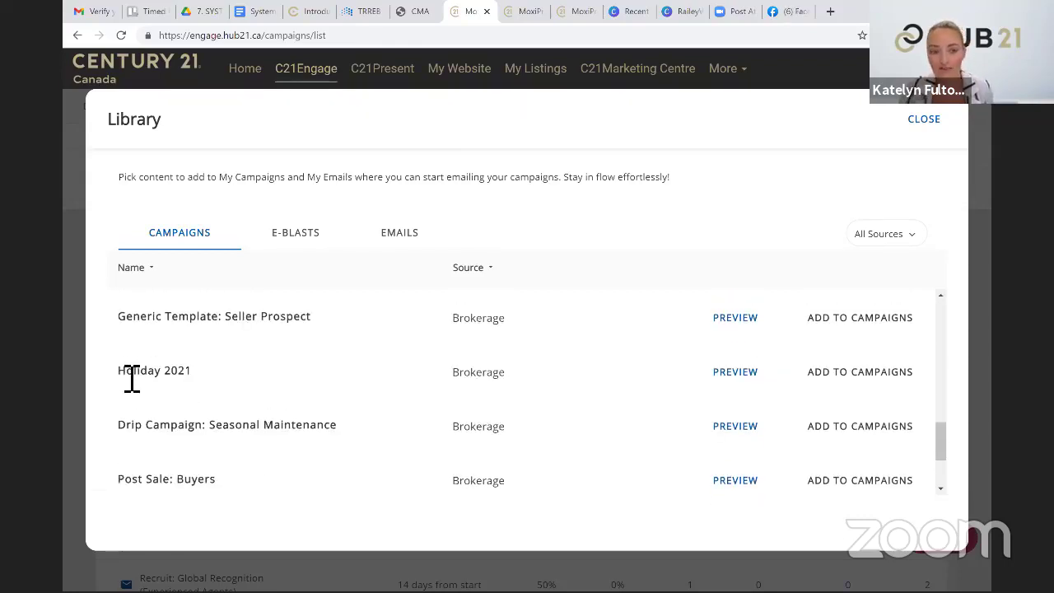
{"action": "triple_click", "coordinate": [263, 371]}
{"action": "left_click", "coordinate": [246, 409]}
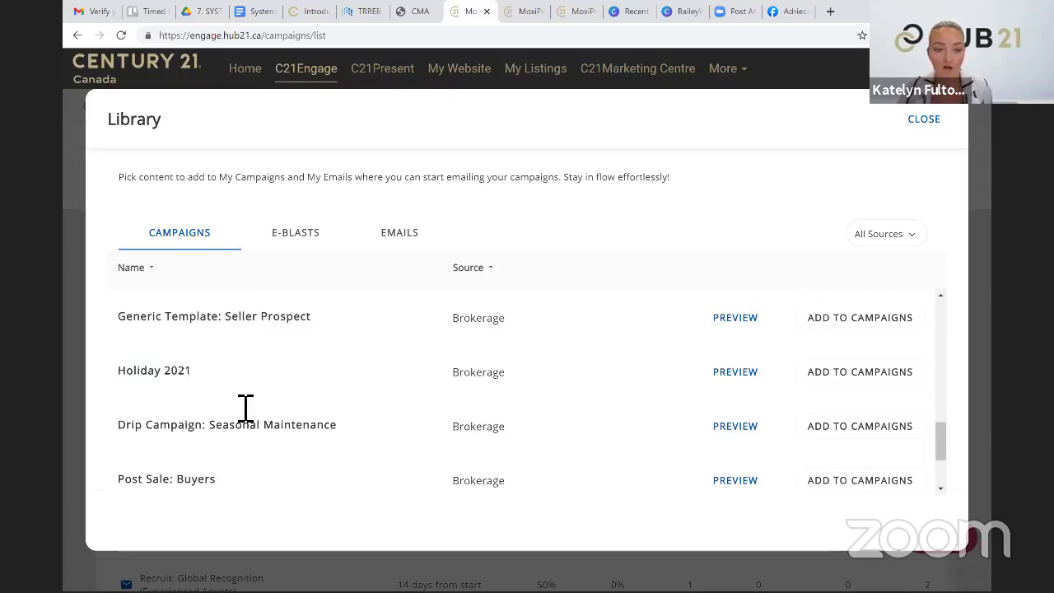
{"action": "left_click_drag", "start_coordinate": [151, 424], "coordinate": [307, 434]}
{"action": "left_click_drag", "start_coordinate": [222, 425], "coordinate": [358, 432]}
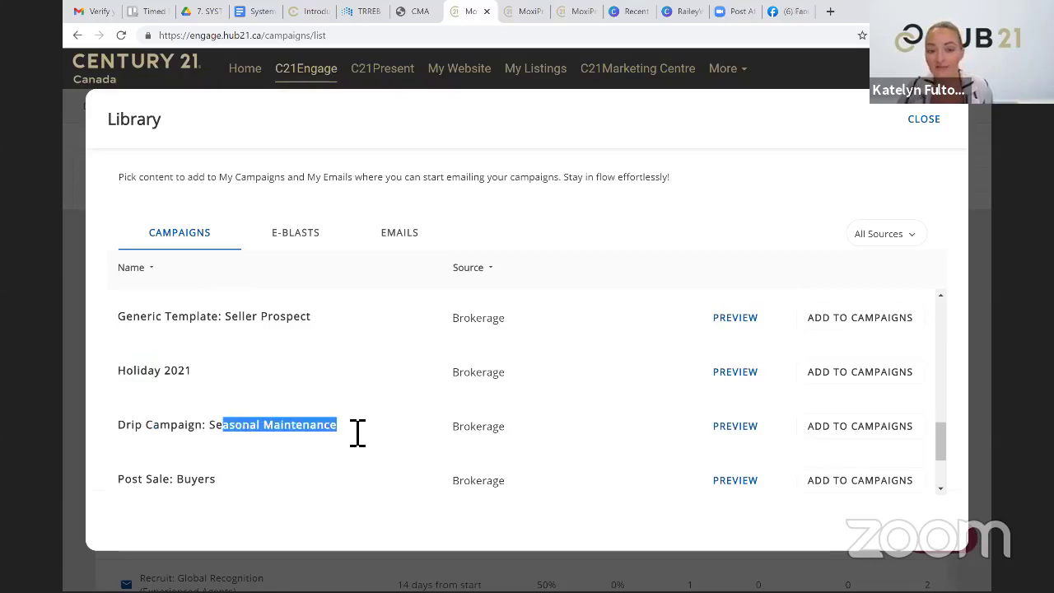
{"action": "left_click_drag", "start_coordinate": [228, 437], "coordinate": [214, 437]}
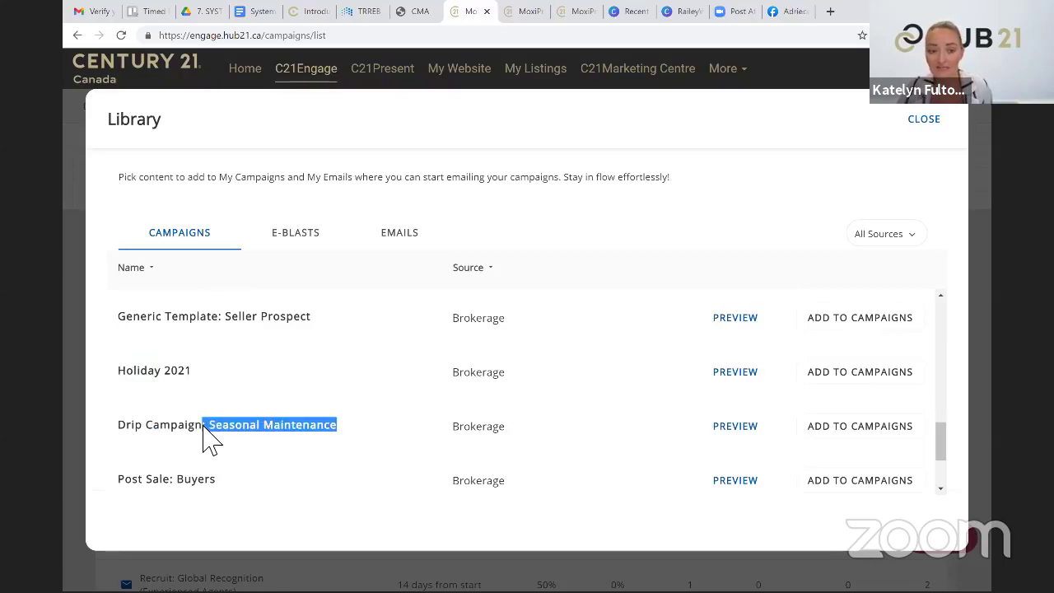
{"action": "left_click", "coordinate": [204, 430]}
Look past Post Sale: Buyers and preview the Prospecting: First Time Home Buyers campaign
{"action": "scroll", "coordinate": [131, 363], "scroll_direction": "down", "scroll_amount": 2}
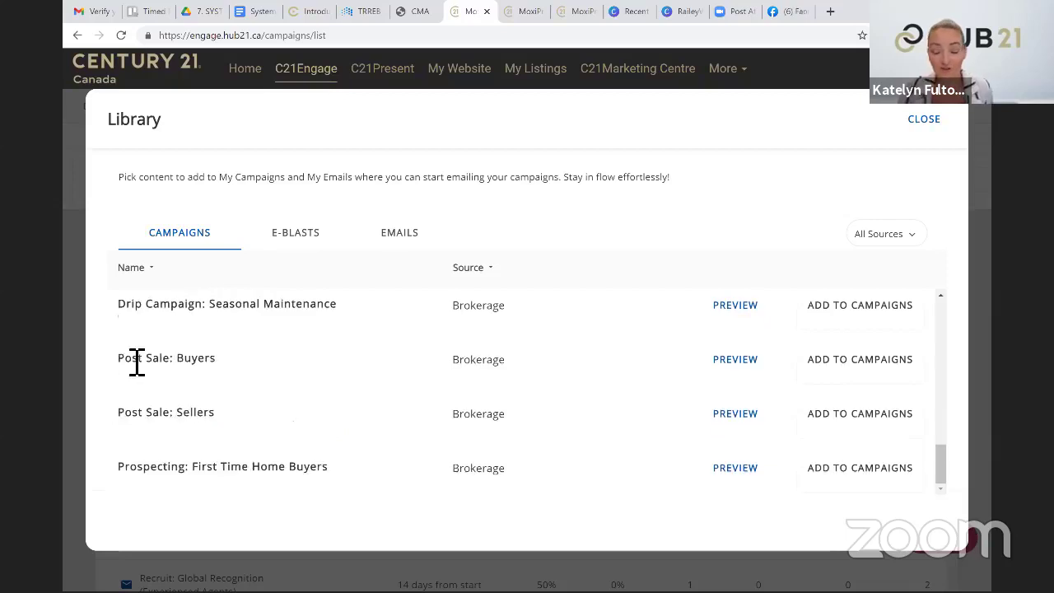
{"action": "left_click_drag", "start_coordinate": [124, 359], "coordinate": [233, 375]}
{"action": "left_click", "coordinate": [240, 372]}
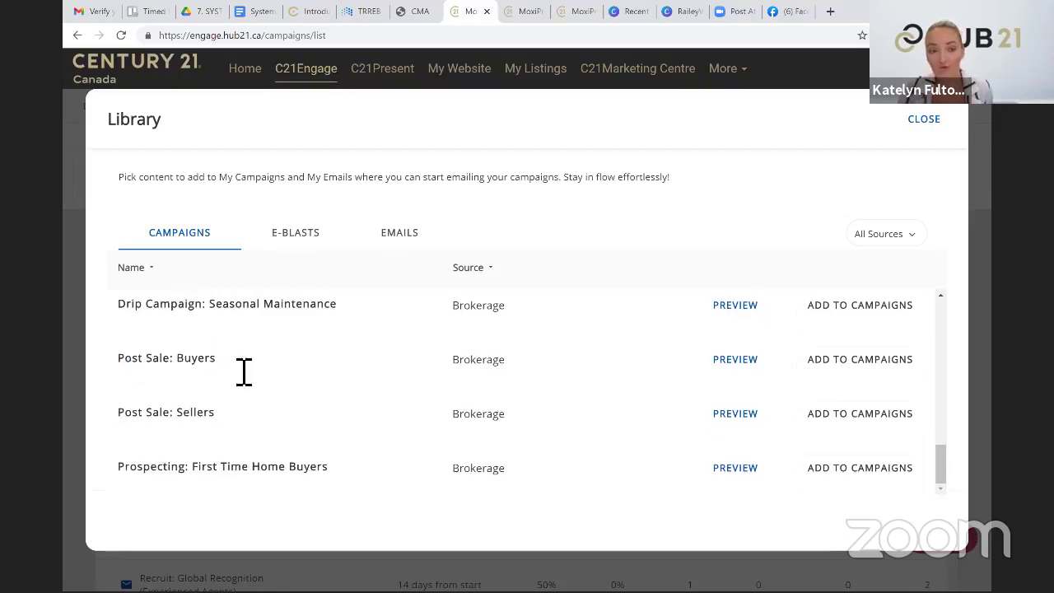
{"action": "left_click_drag", "start_coordinate": [145, 361], "coordinate": [265, 371]}
{"action": "triple_click", "coordinate": [290, 371]}
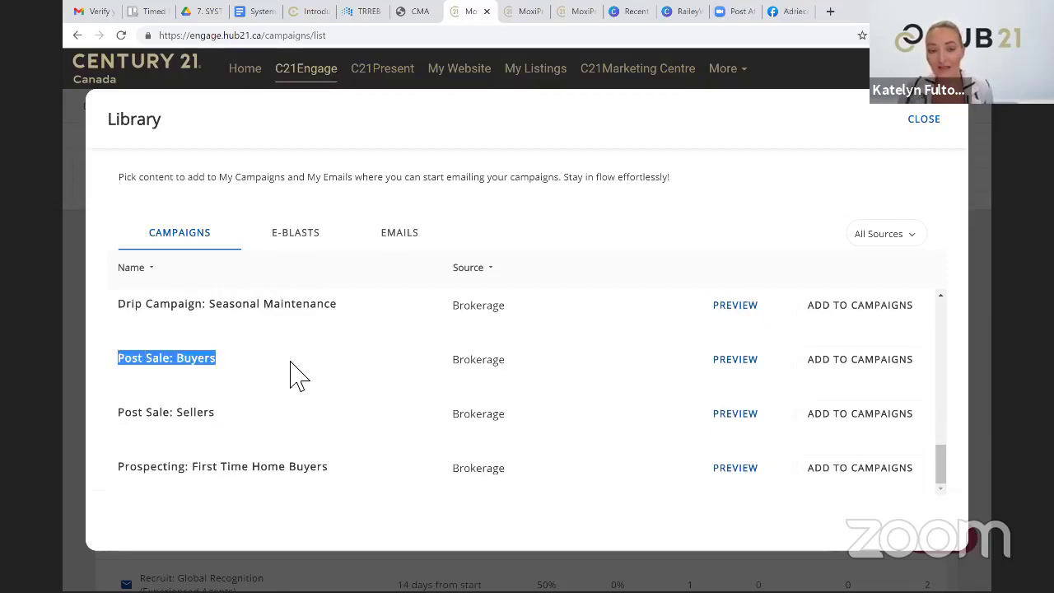
{"action": "left_click", "coordinate": [702, 368]}
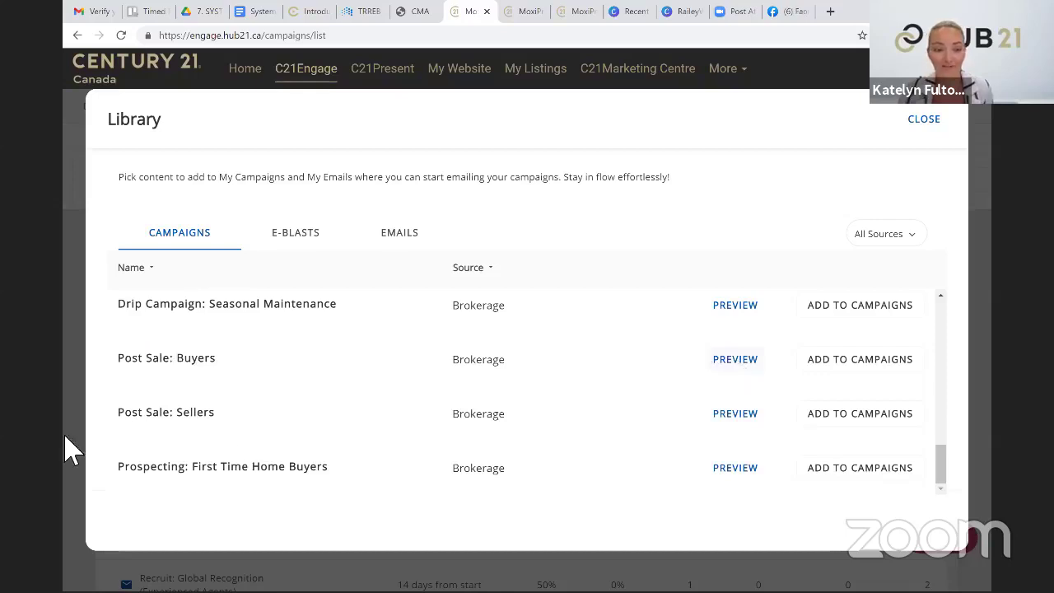
{"action": "left_click_drag", "start_coordinate": [133, 468], "coordinate": [232, 467]}
{"action": "left_click", "coordinate": [733, 477]}
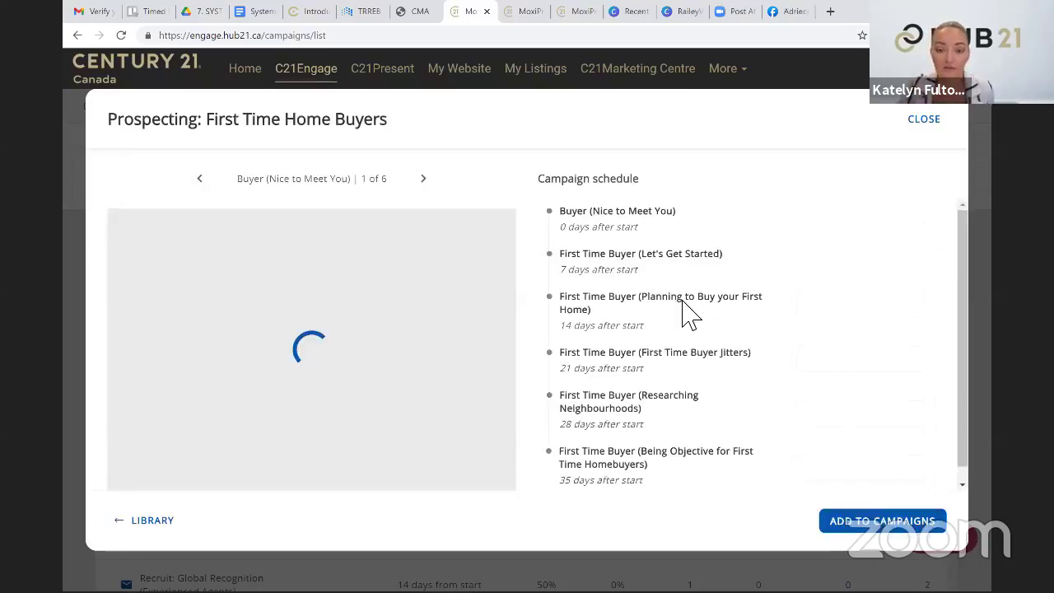
Review the First Time Home Buyers preview, close it, check E-Blasts, and close the Library
{"action": "scroll", "coordinate": [671, 387], "scroll_direction": "down", "scroll_amount": 1}
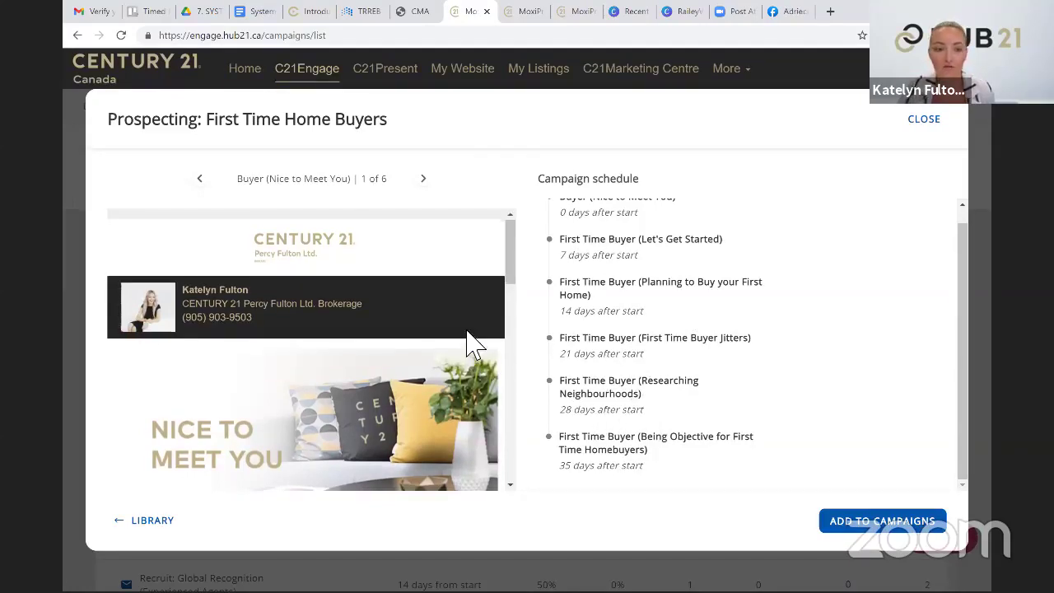
{"action": "scroll", "coordinate": [512, 264], "scroll_direction": "down", "scroll_amount": 1}
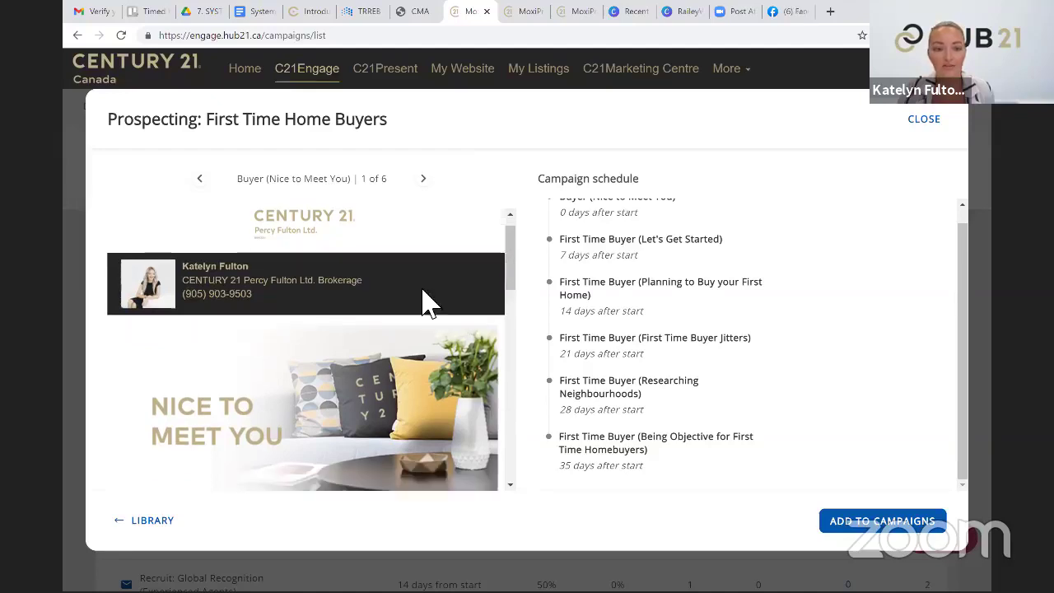
{"action": "scroll", "coordinate": [142, 303], "scroll_direction": "down", "scroll_amount": 2}
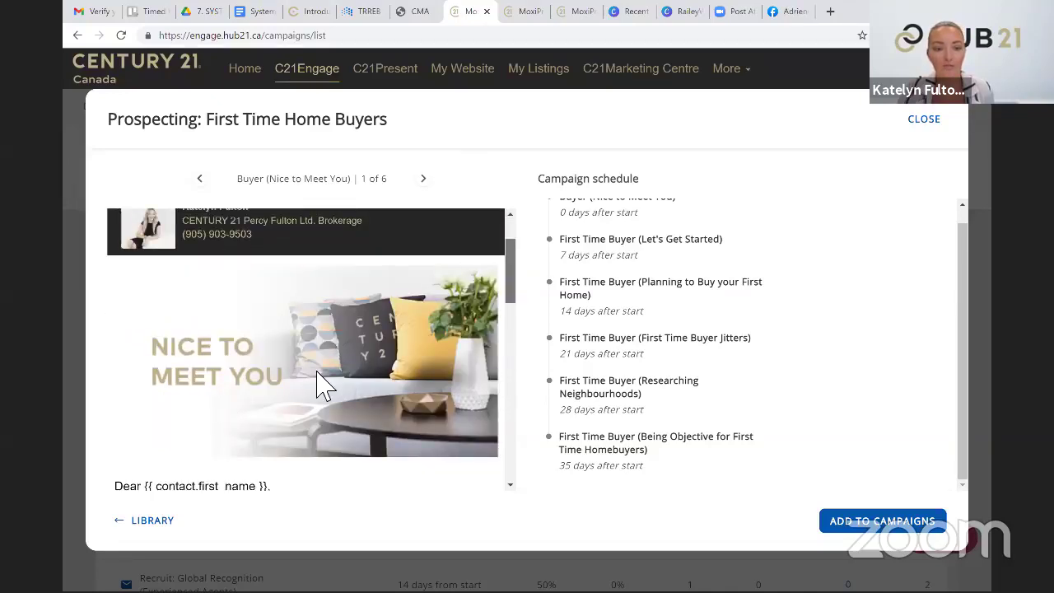
{"action": "scroll", "coordinate": [325, 387], "scroll_direction": "down", "scroll_amount": 6}
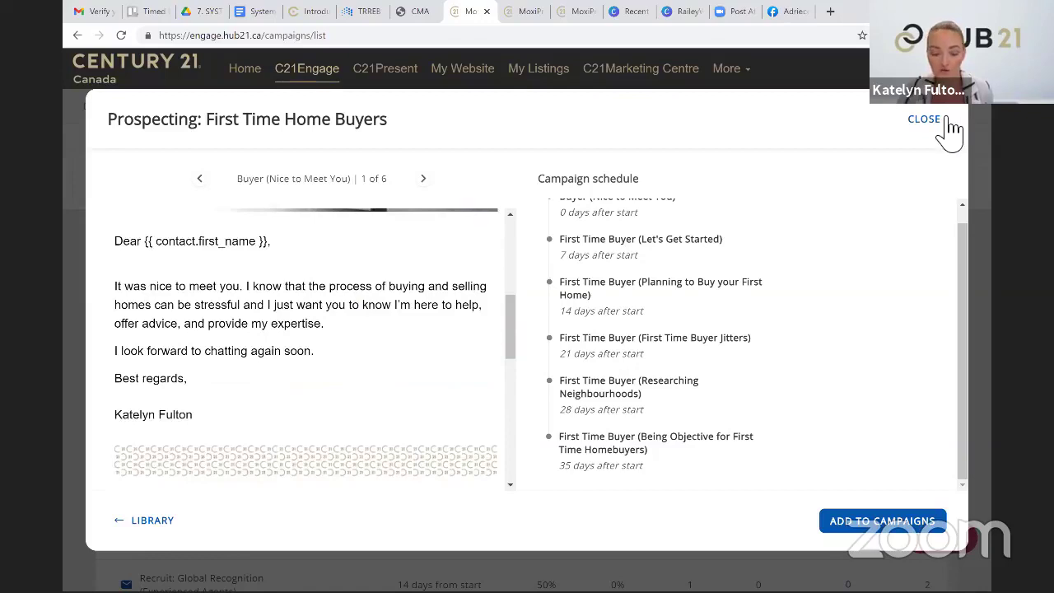
{"action": "key", "text": "Escape"}
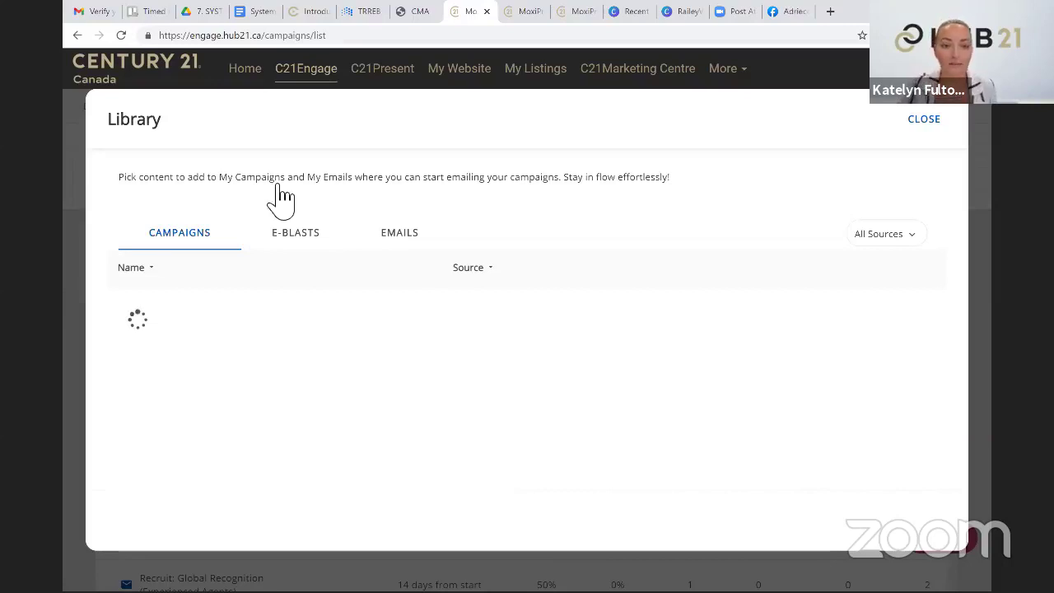
{"action": "left_click", "coordinate": [326, 234]}
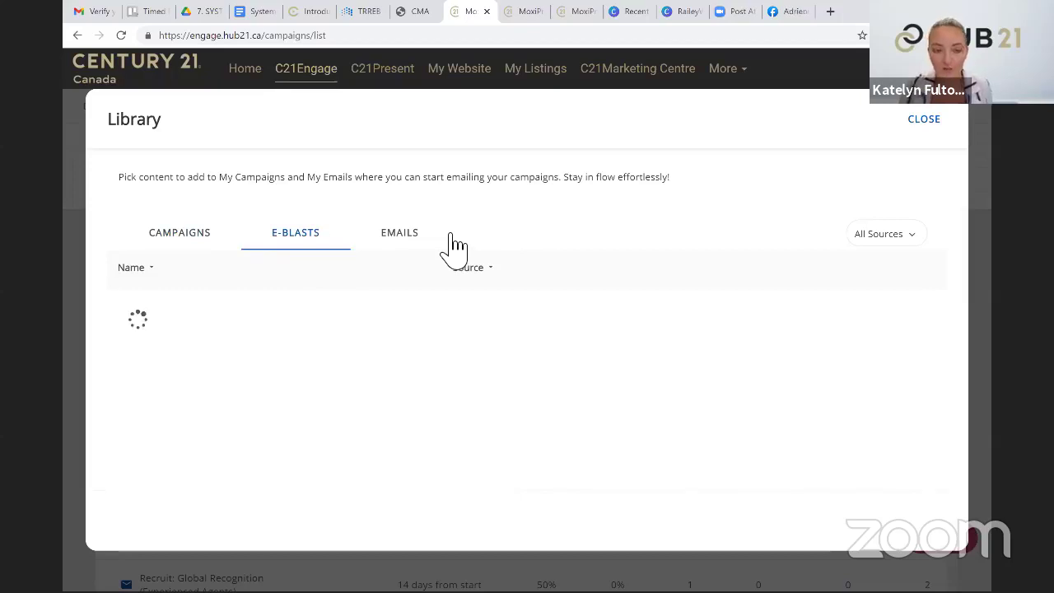
{"action": "left_click", "coordinate": [924, 126]}
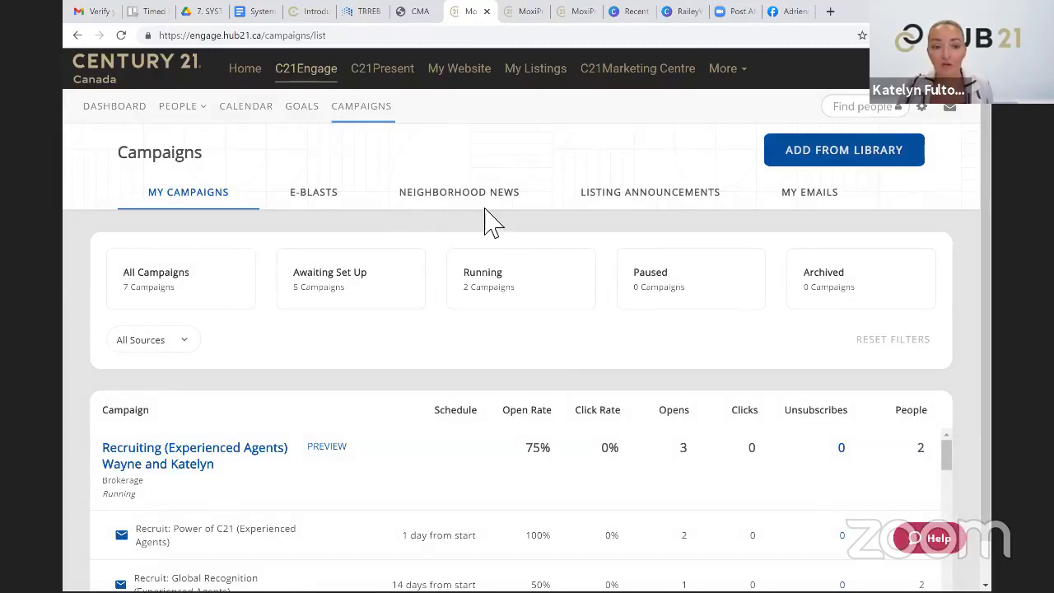
View the Neighborhood News stats and activity feed, then open the agent website tab
{"action": "left_click", "coordinate": [436, 202]}
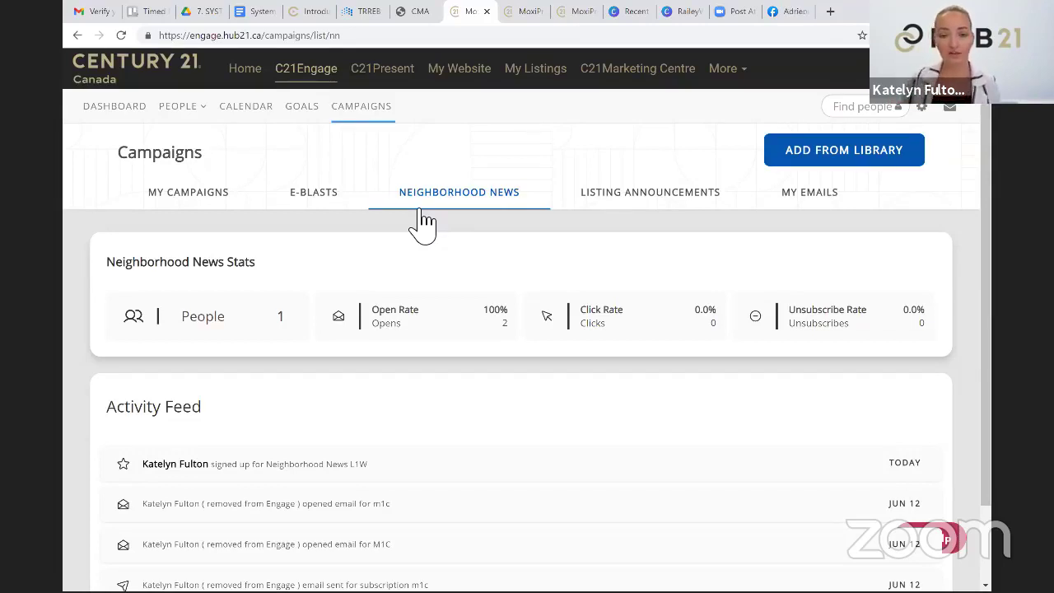
{"action": "left_click_drag", "start_coordinate": [279, 283], "coordinate": [115, 262]}
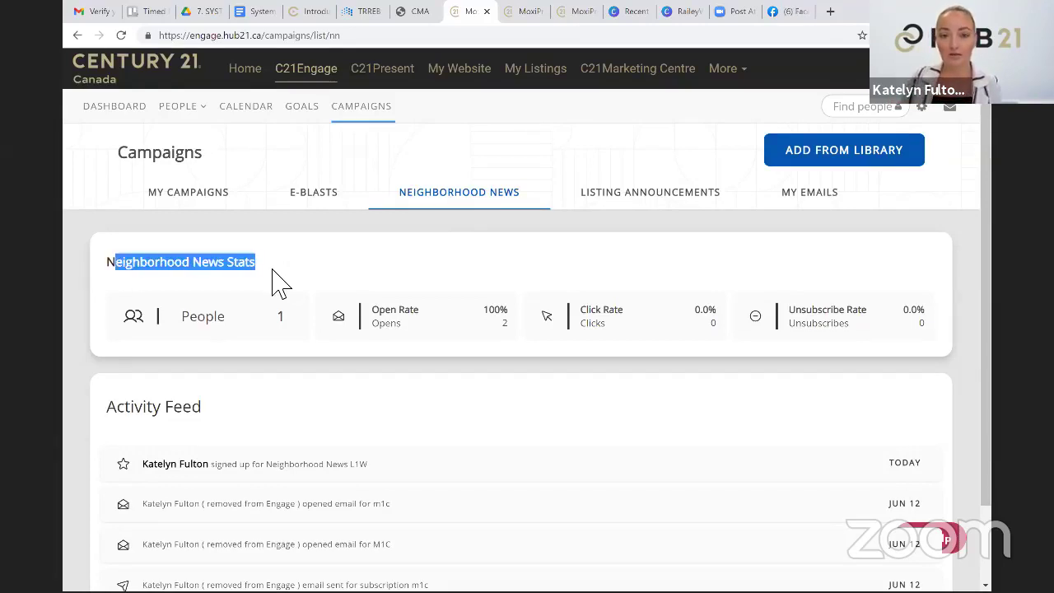
{"action": "left_click", "coordinate": [831, 12]}
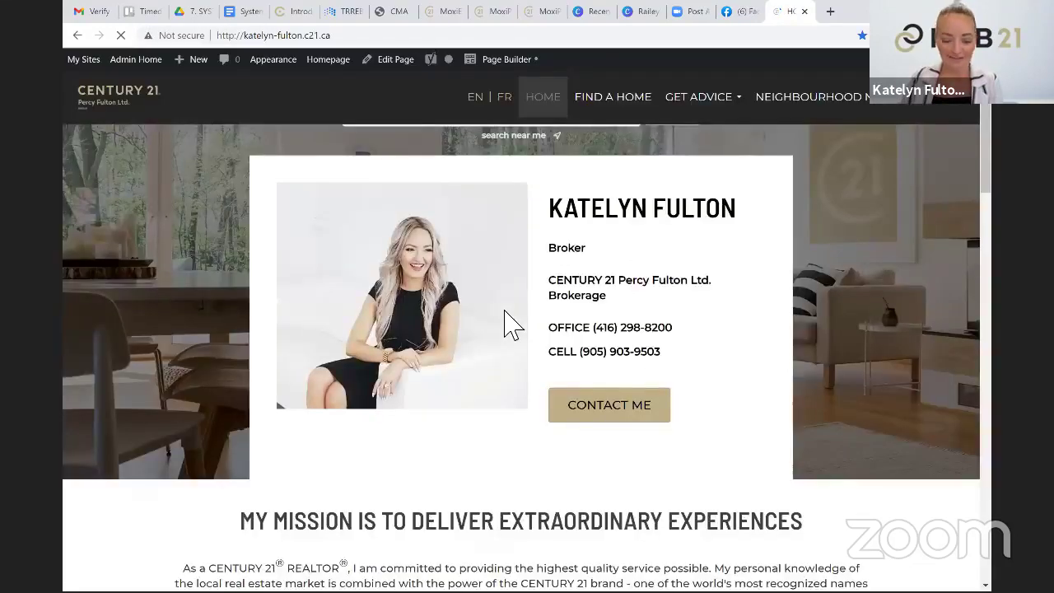
Scroll through the agent's public Century 21 website homepage
{"action": "scroll", "coordinate": [514, 322], "scroll_direction": "down", "scroll_amount": 2}
{"action": "scroll", "coordinate": [515, 320], "scroll_direction": "down", "scroll_amount": 4}
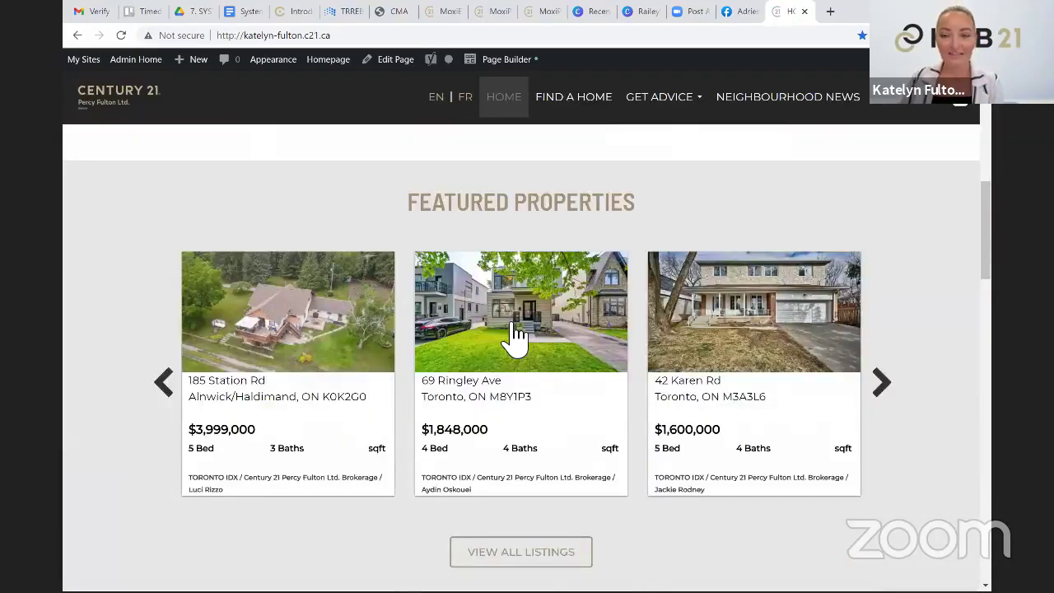
{"action": "scroll", "coordinate": [510, 350], "scroll_direction": "down", "scroll_amount": 1}
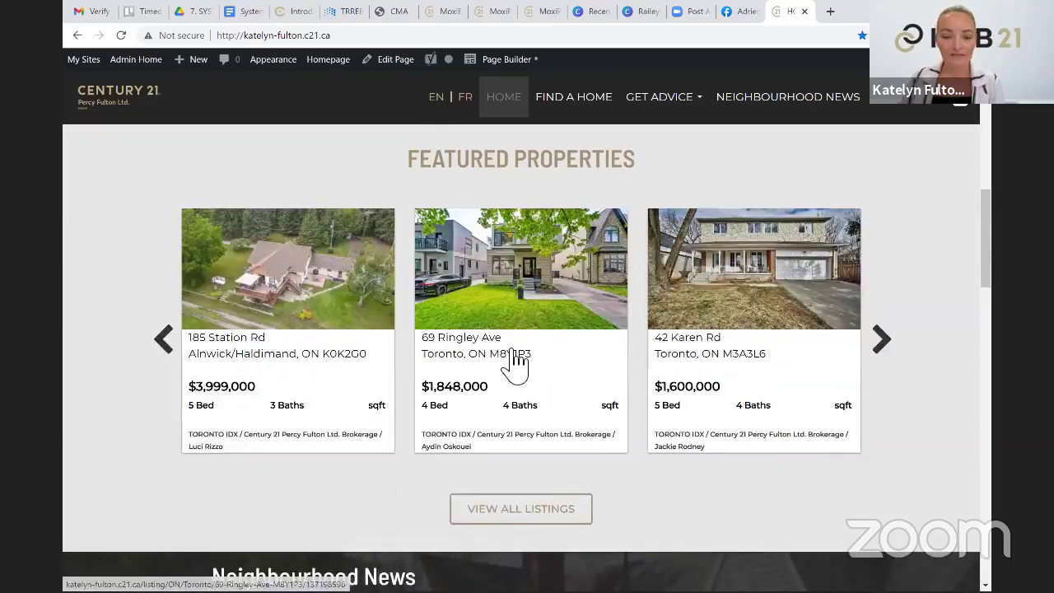
{"action": "scroll", "coordinate": [515, 362], "scroll_direction": "up", "scroll_amount": 5}
{"action": "scroll", "coordinate": [527, 342], "scroll_direction": "down", "scroll_amount": 5}
{"action": "scroll", "coordinate": [494, 263], "scroll_direction": "down", "scroll_amount": 1}
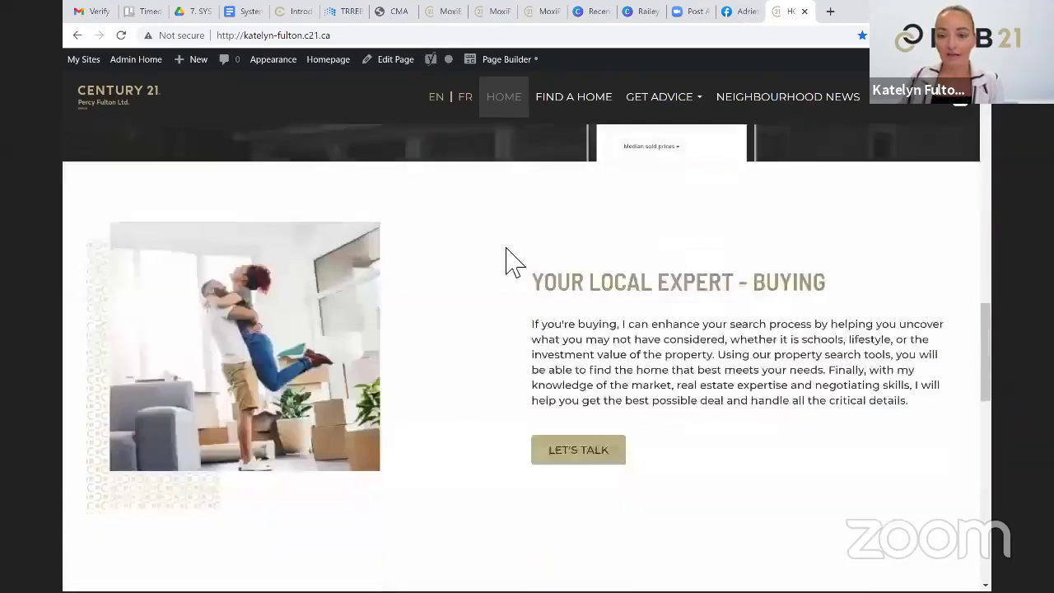
{"action": "scroll", "coordinate": [510, 313], "scroll_direction": "up", "scroll_amount": 2}
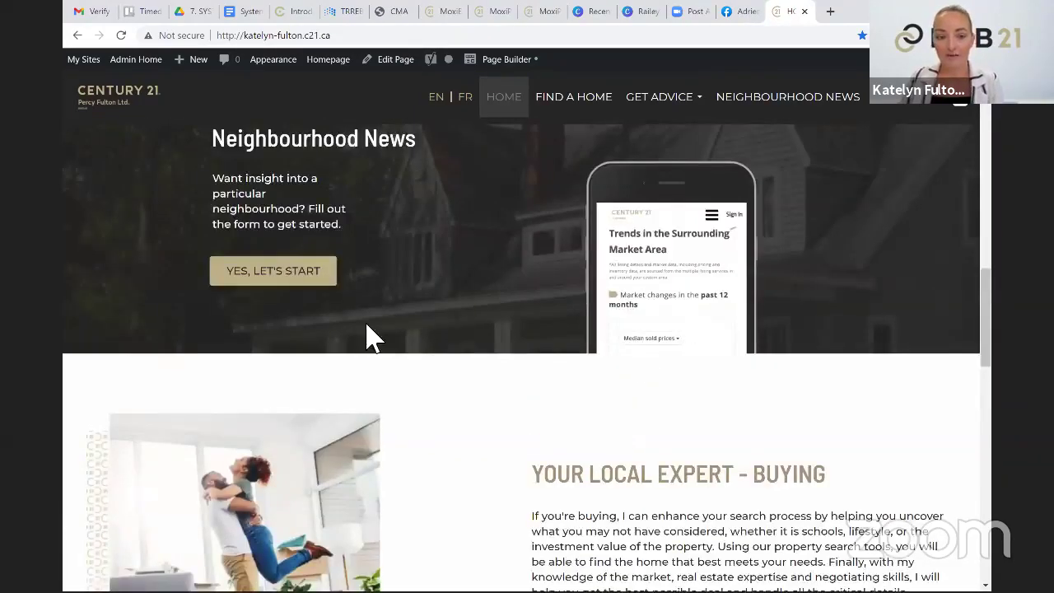
{"action": "scroll", "coordinate": [329, 370], "scroll_direction": "up", "scroll_amount": 1}
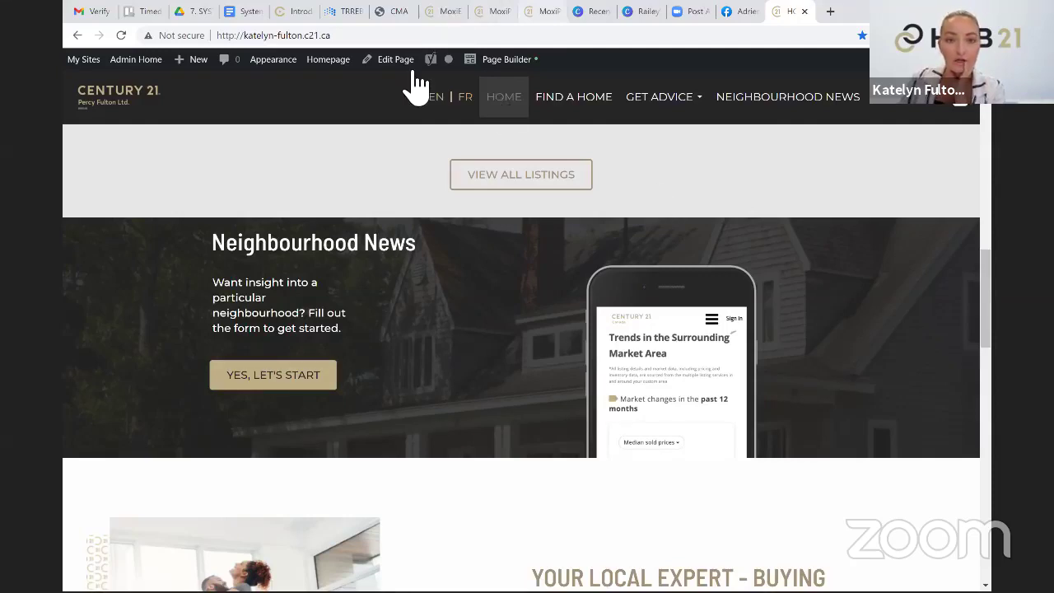
Open the Agent Website Admin Tool from Engage and view its dashboard
{"action": "key", "text": "ctrl+8"}
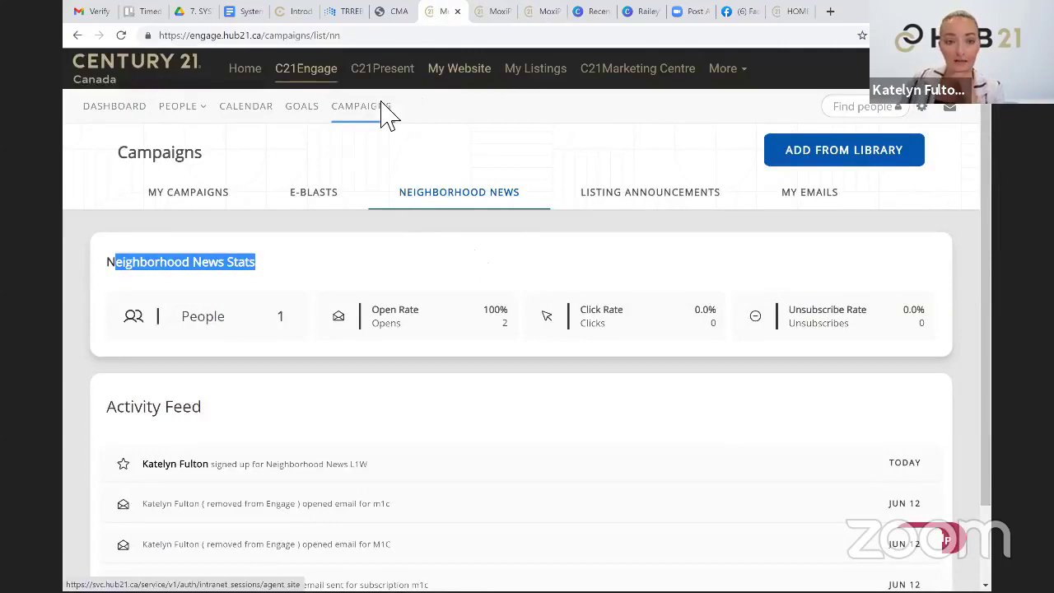
{"action": "left_click", "coordinate": [459, 68]}
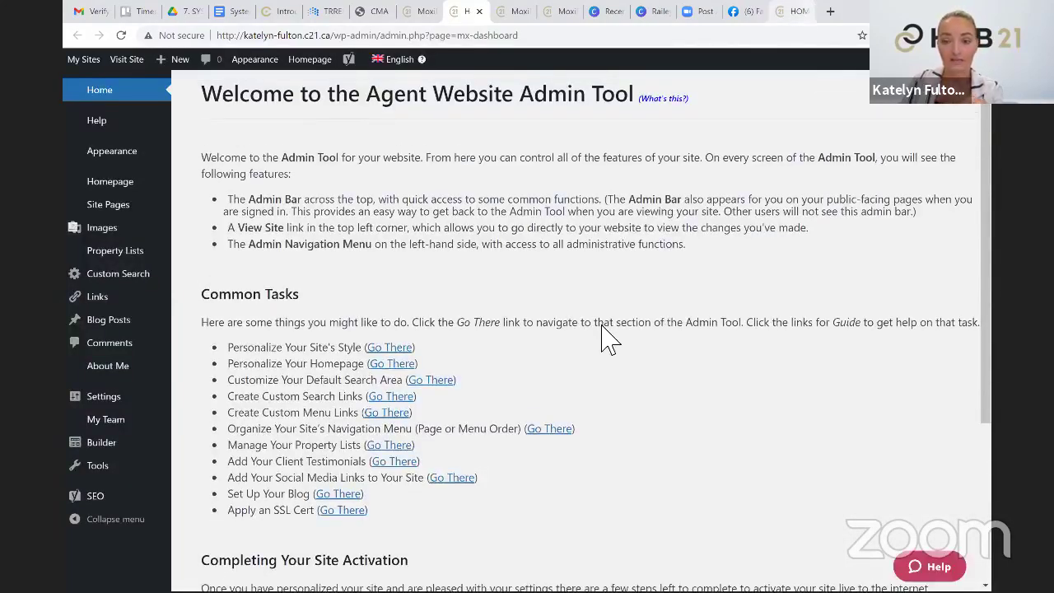
{"action": "key", "text": "ctrl+9"}
{"action": "scroll", "coordinate": [612, 352], "scroll_direction": "up", "scroll_amount": 10}
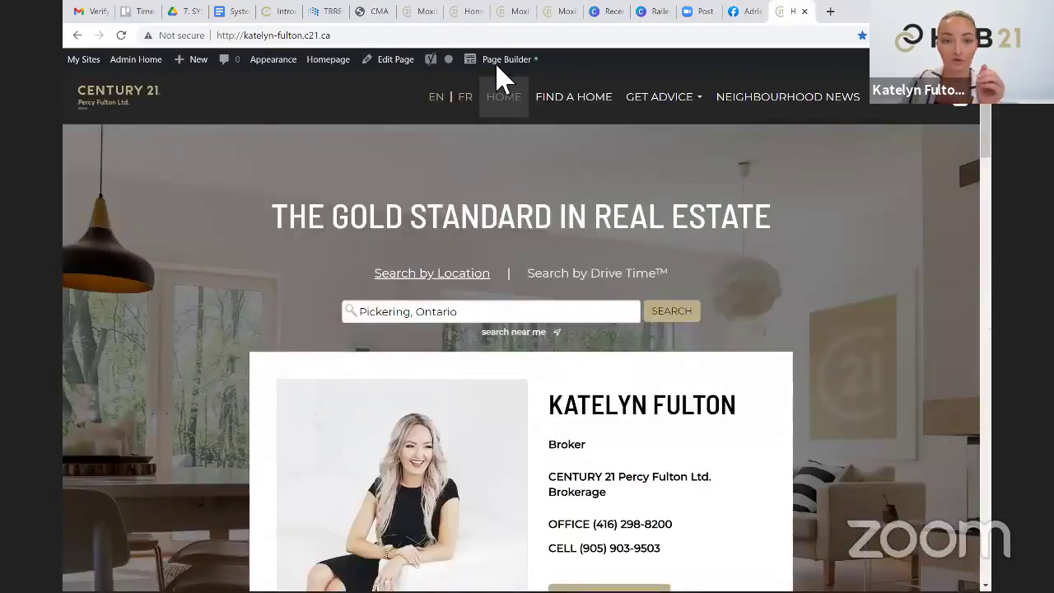
{"action": "scroll", "coordinate": [597, 268], "scroll_direction": "down", "scroll_amount": 2}
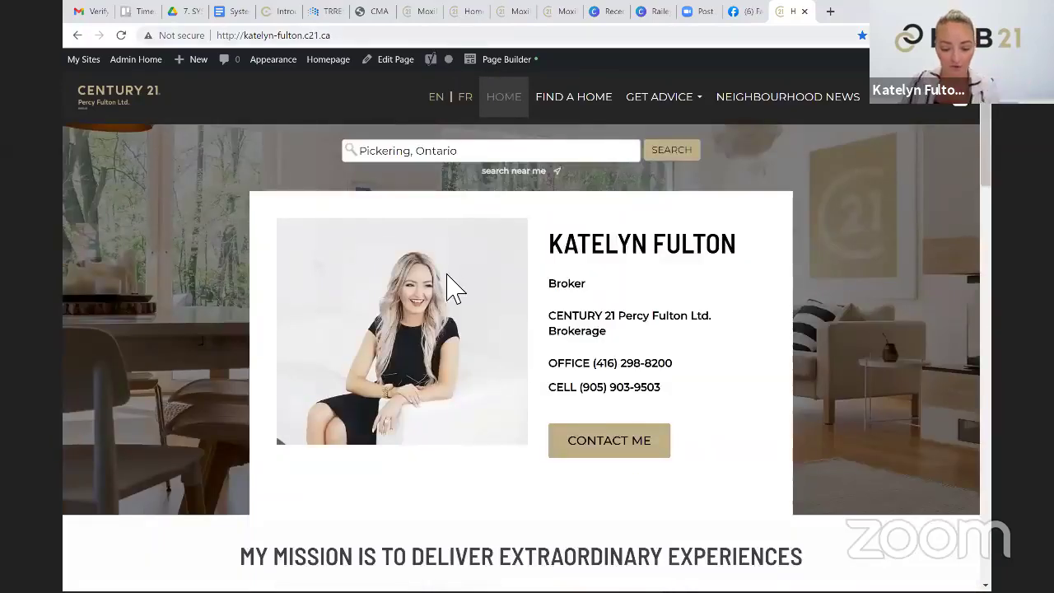
{"action": "key", "text": "ctrl+shift+Tab"}
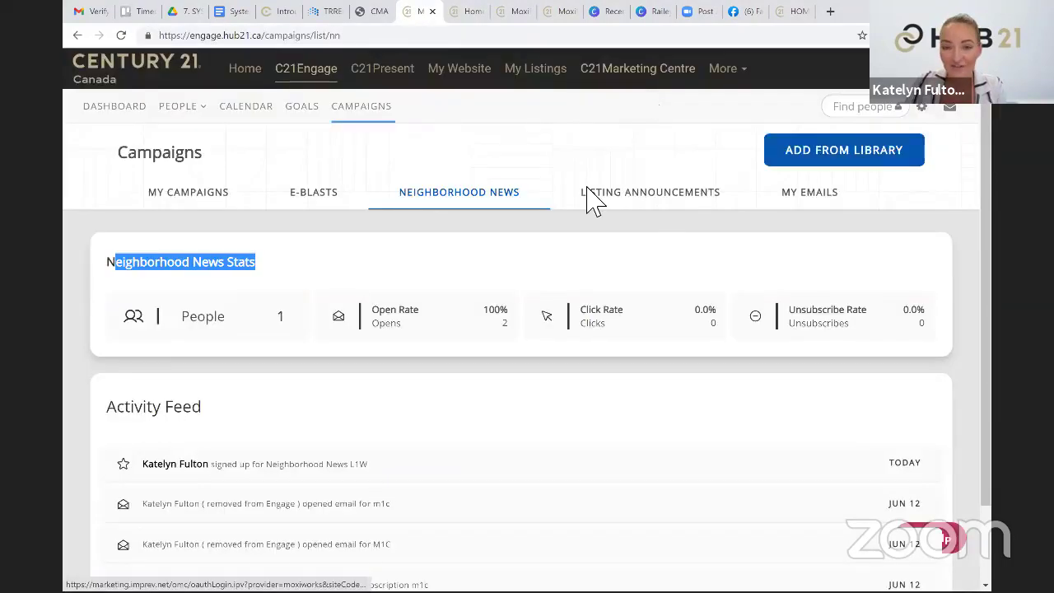
{"action": "left_click", "coordinate": [586, 191]}
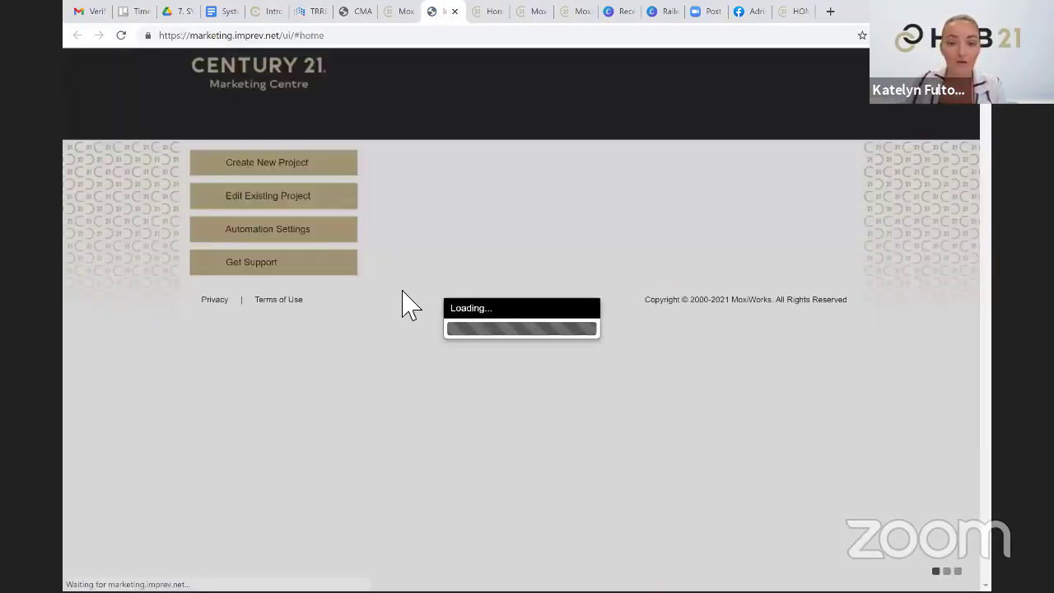
Browse the Marketing Centre Design Gallery, then return to Engage and open Lead Voyager
{"action": "scroll", "coordinate": [357, 160], "scroll_direction": "down", "scroll_amount": 5}
{"action": "scroll", "coordinate": [354, 132], "scroll_direction": "up", "scroll_amount": 5}
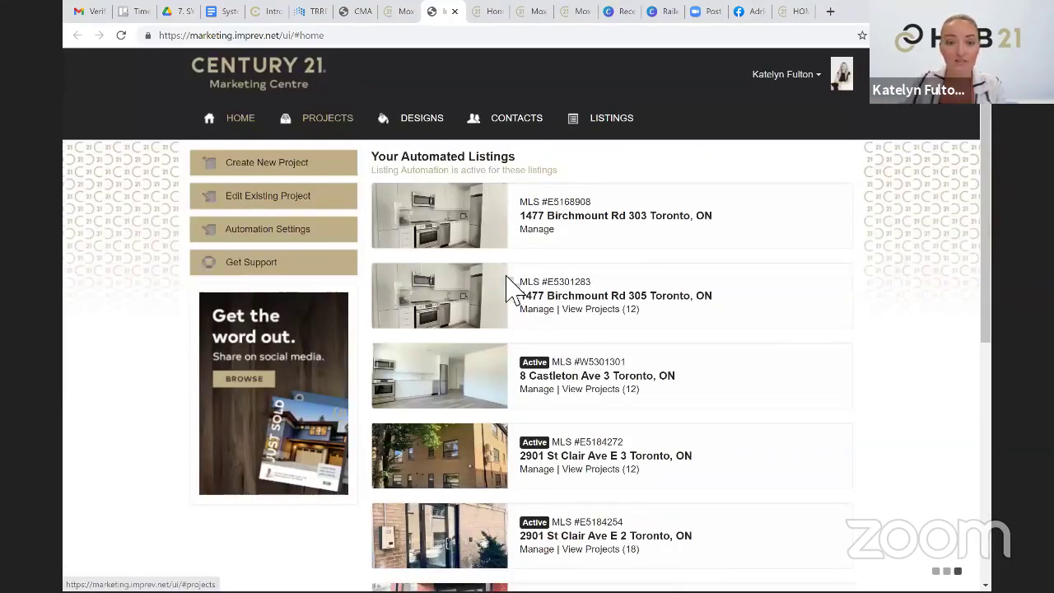
{"action": "left_click", "coordinate": [421, 117]}
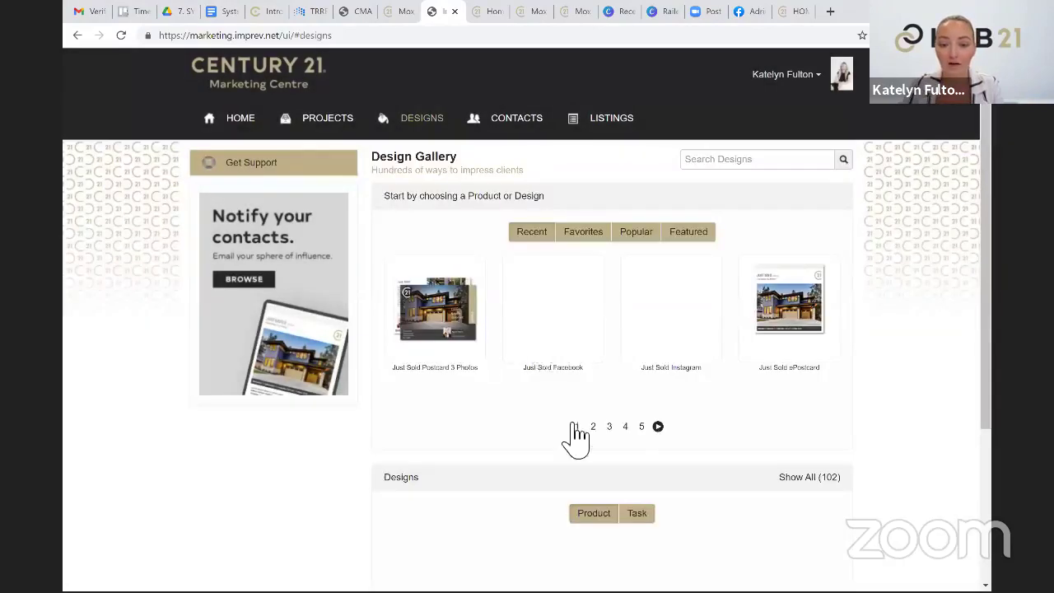
{"action": "scroll", "coordinate": [626, 412], "scroll_direction": "down", "scroll_amount": 3}
{"action": "left_click", "coordinate": [635, 385]}
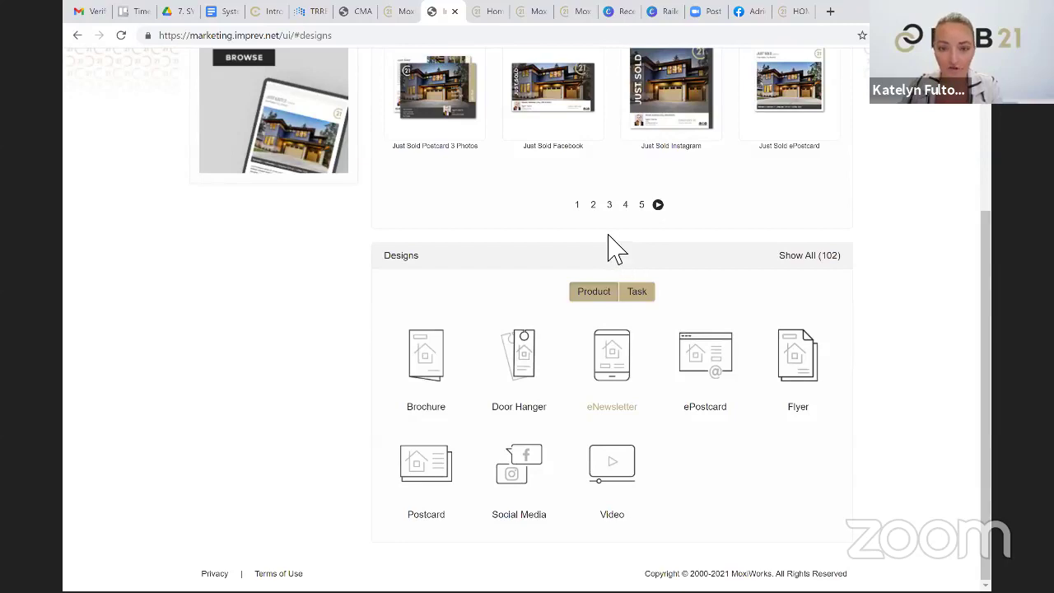
{"action": "scroll", "coordinate": [614, 247], "scroll_direction": "up", "scroll_amount": 3}
{"action": "left_click", "coordinate": [397, 11]}
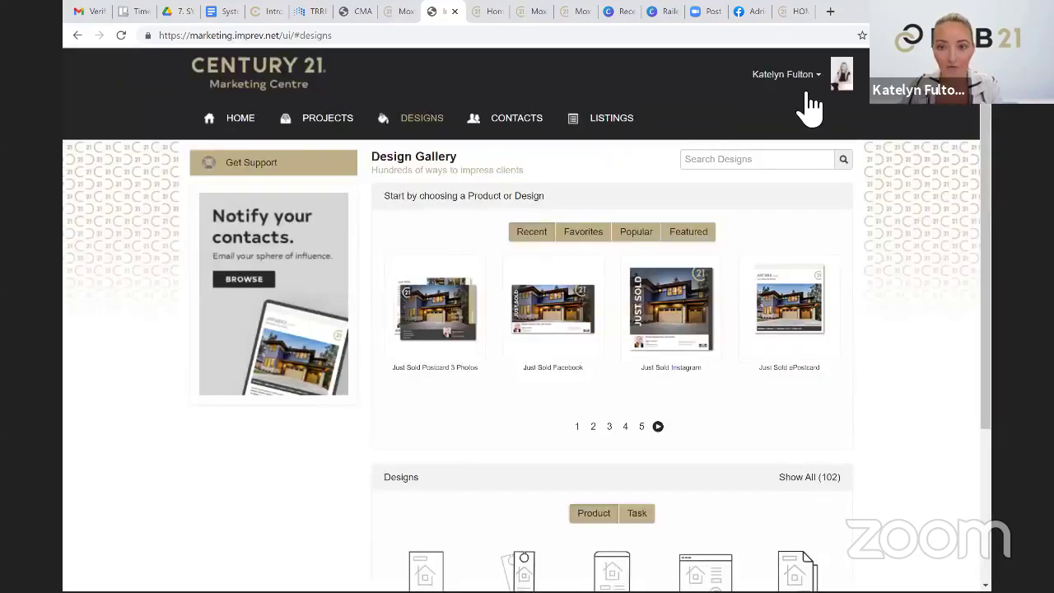
{"action": "left_click", "coordinate": [744, 80]}
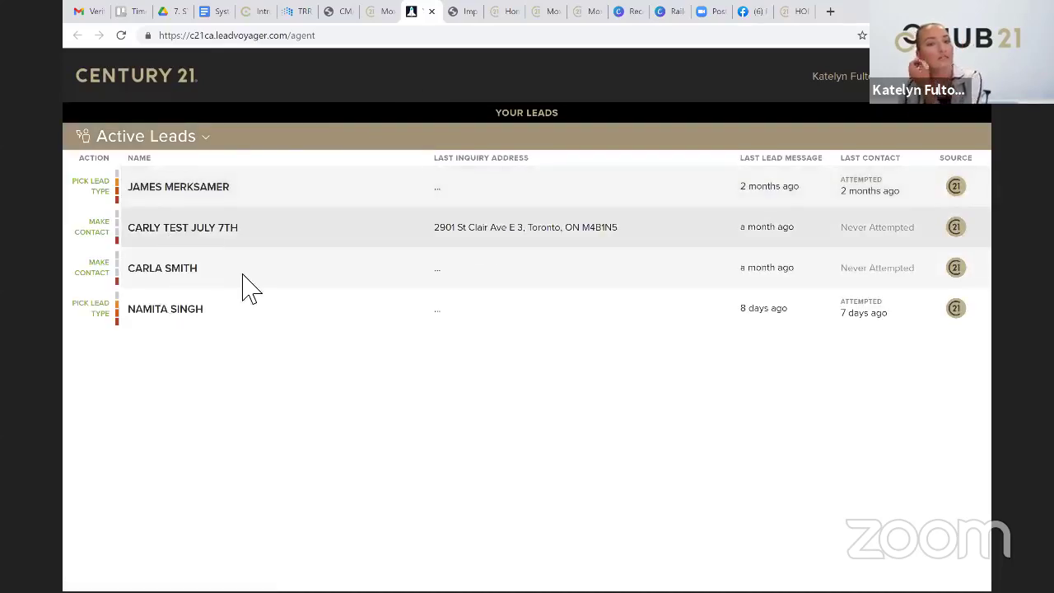
Open the second active lead's detail record in Lead Voyager
{"action": "left_click", "coordinate": [176, 229]}
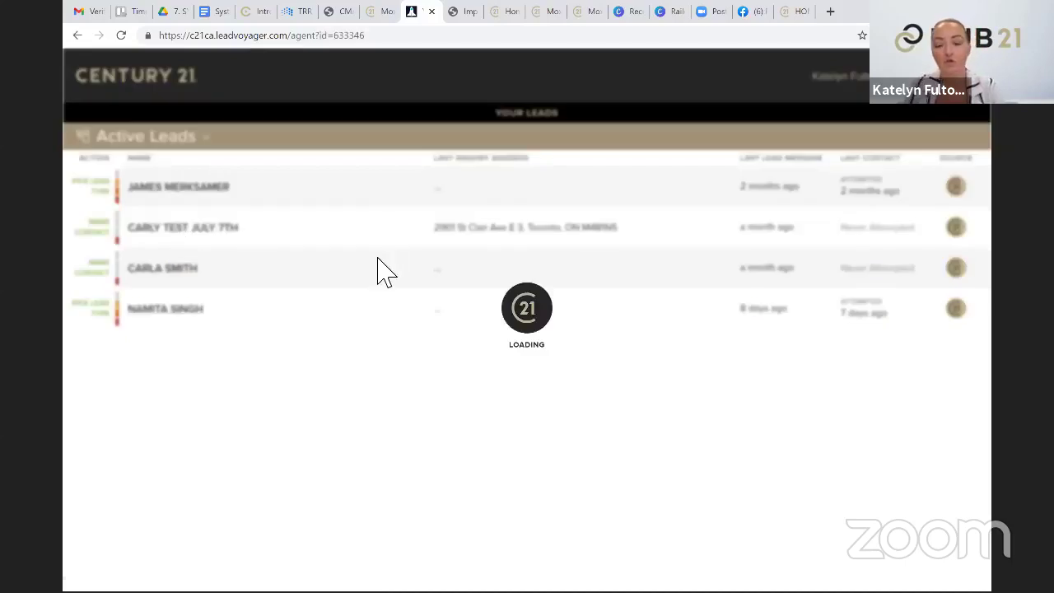